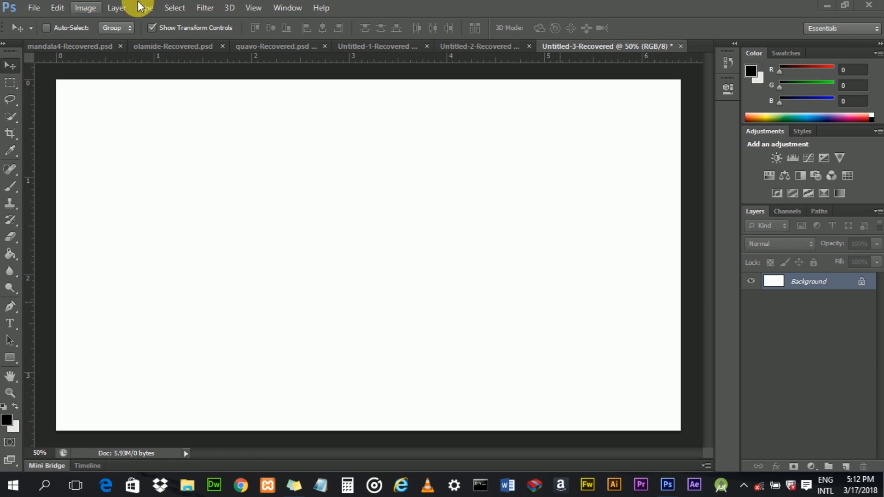
- Place the MrEazi image from the Documents images folder into the canvas and commit the placement
click(28, 10)
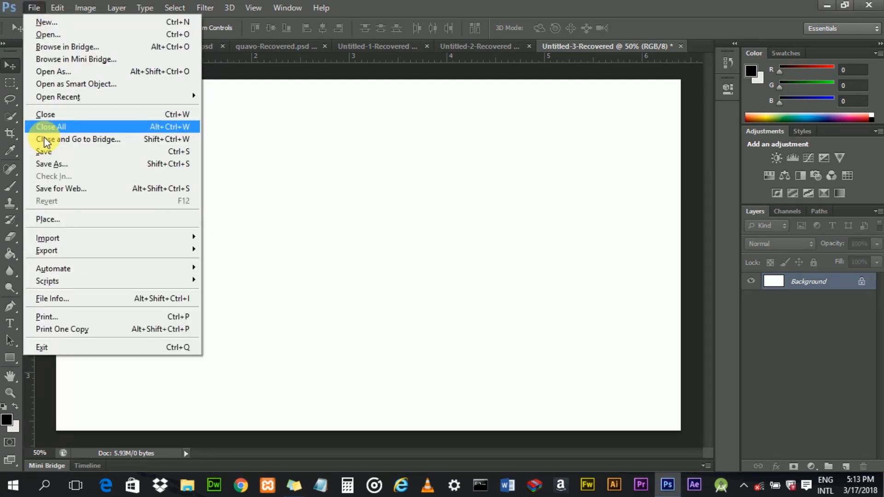
click(70, 220)
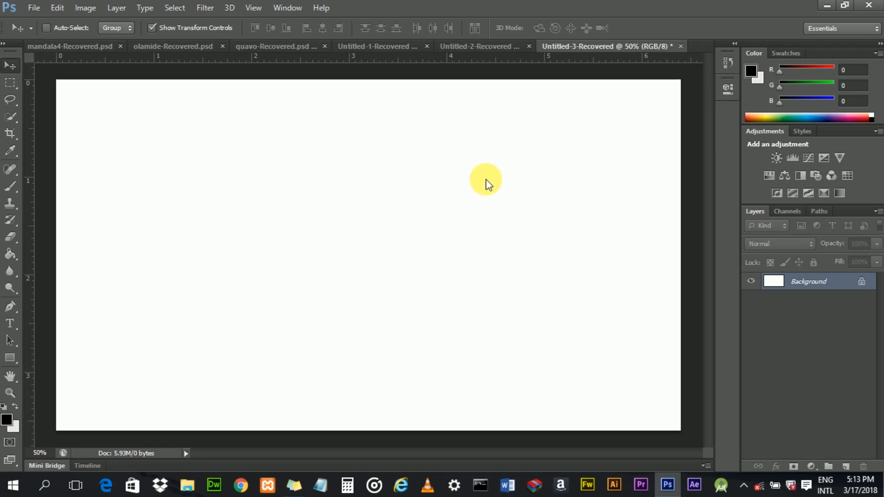
key(alt+f)
key(l)
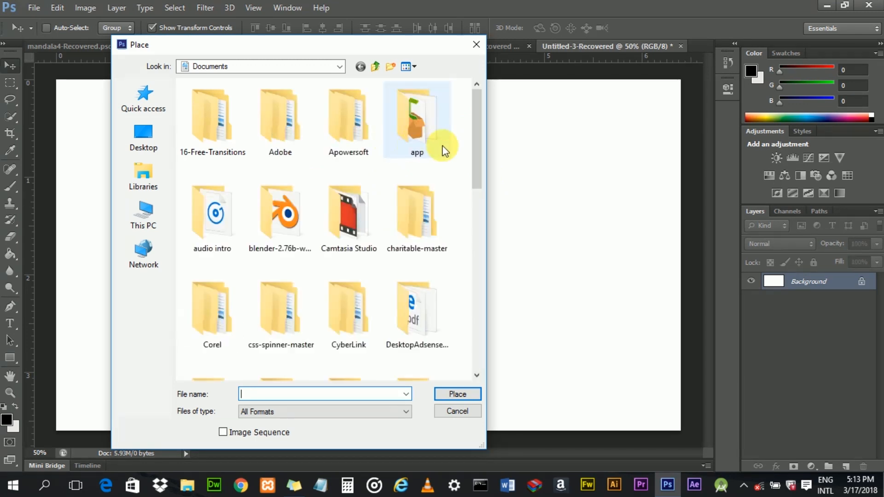
drag(477, 126, 485, 203)
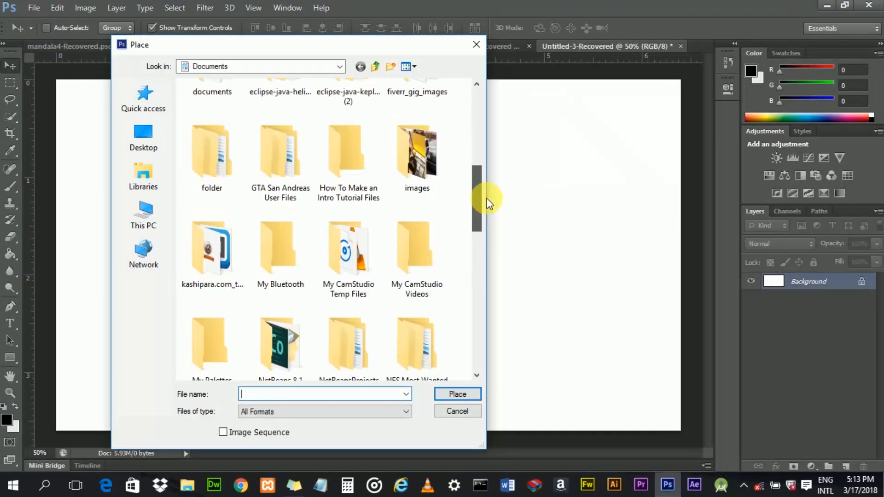
double_click(433, 167)
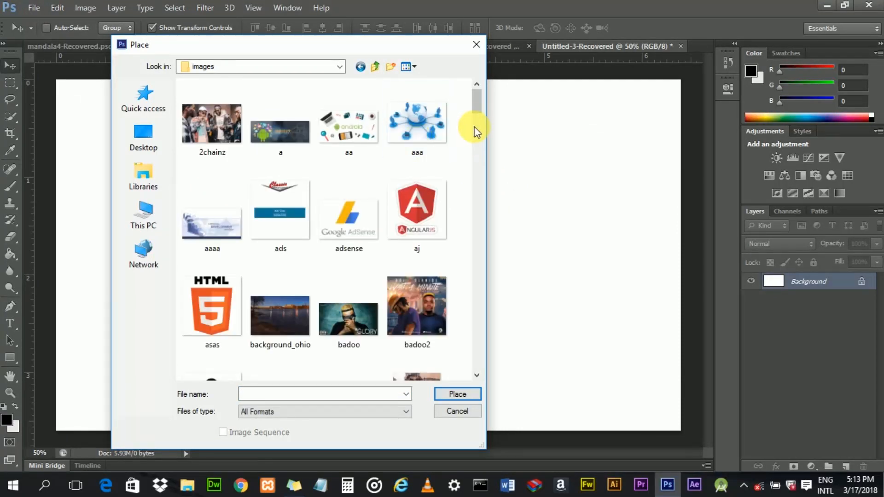
drag(476, 107, 489, 256)
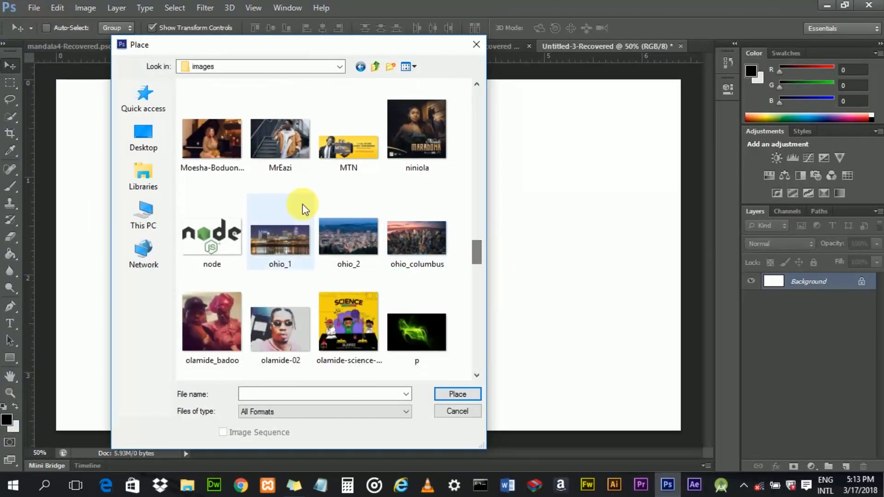
click(278, 146)
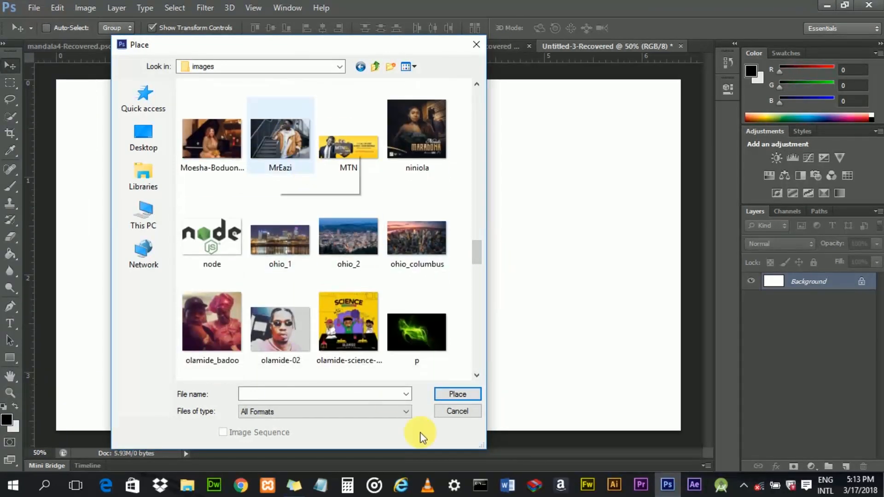
click(454, 395)
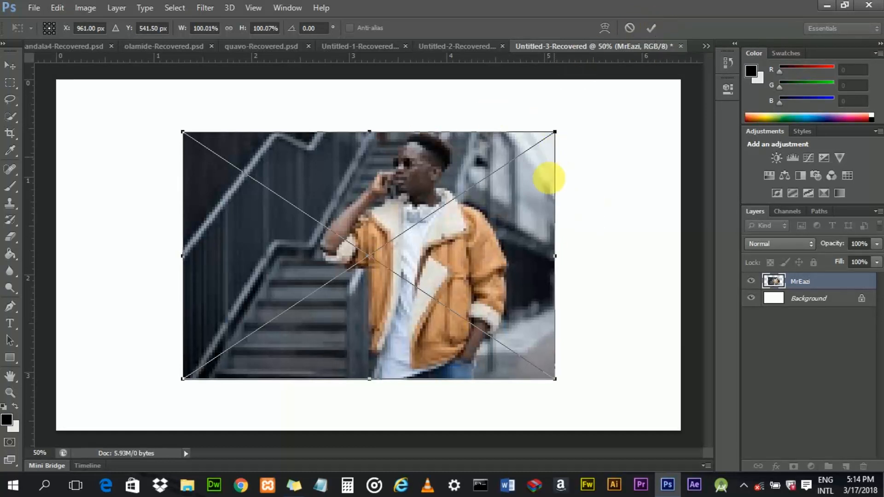
click(651, 27)
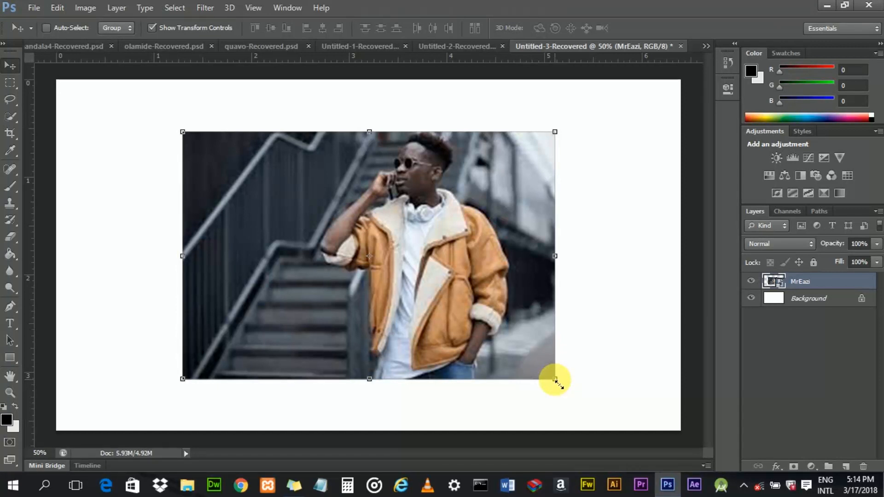
- Scale the placed image to about 132% and move it toward the canvas's upper left
drag(556, 380, 675, 430)
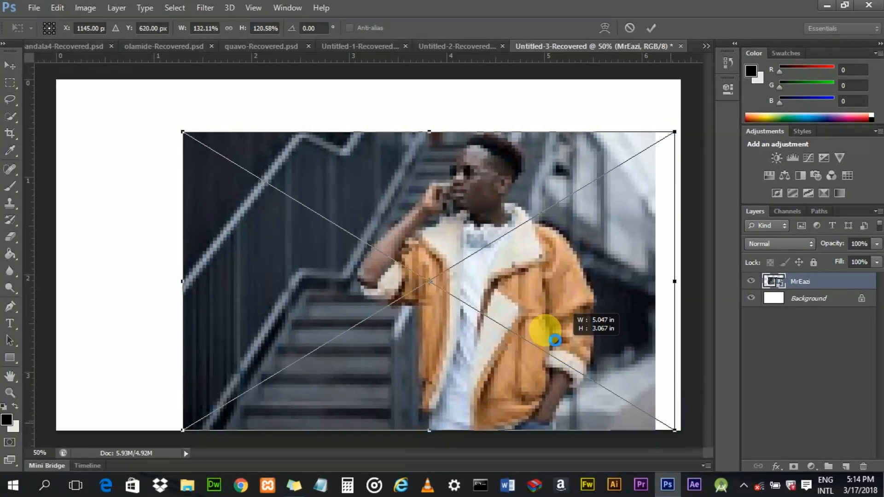
drag(538, 322, 496, 300)
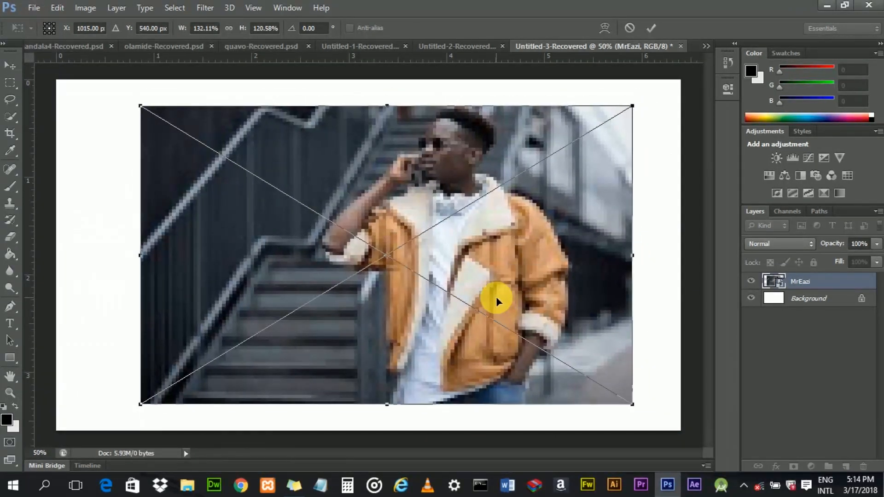
key(ctrl+z)
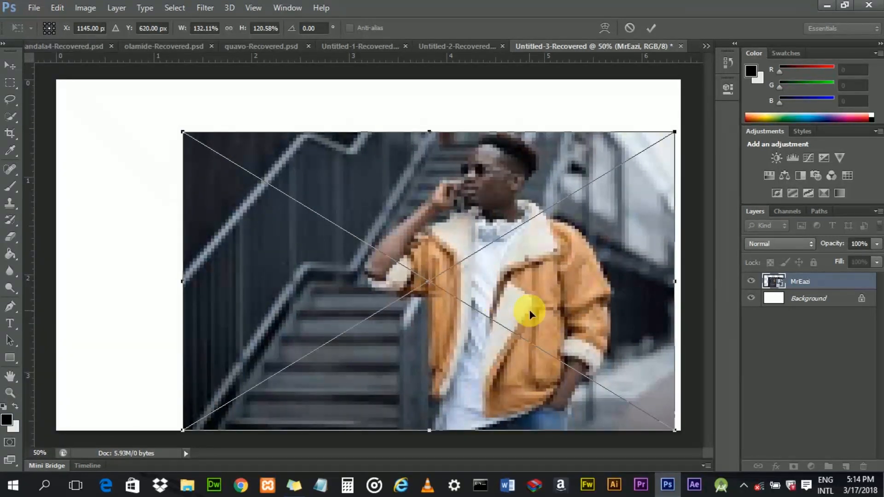
drag(529, 309, 486, 274)
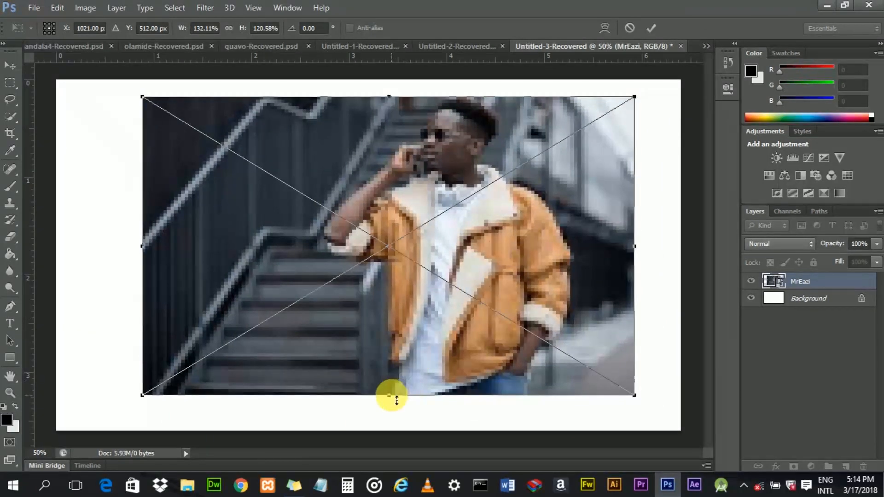
drag(395, 402, 389, 427)
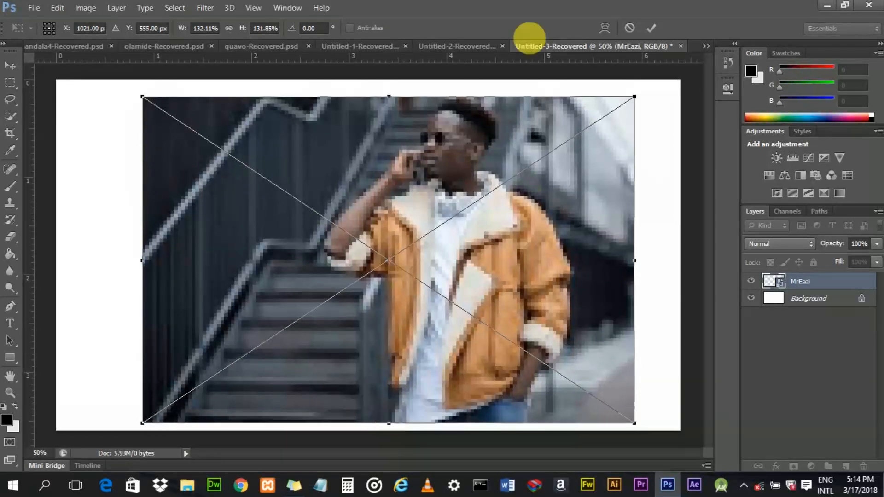
click(656, 27)
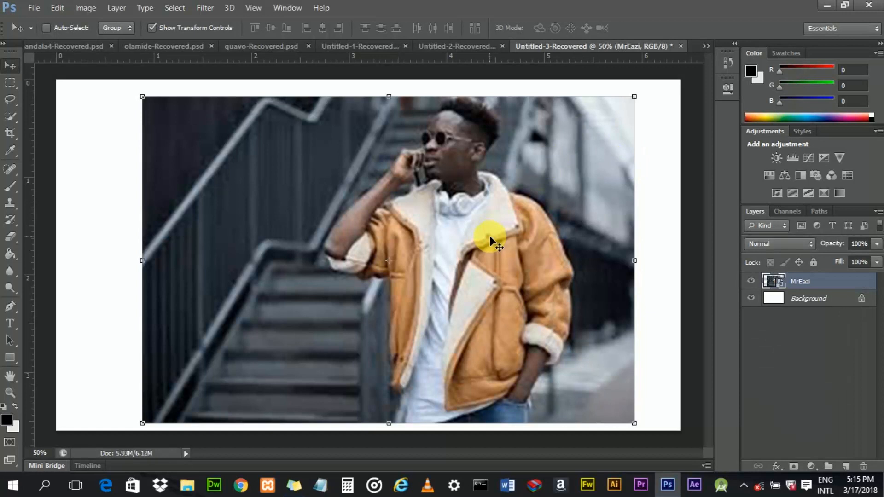
drag(484, 230, 483, 228)
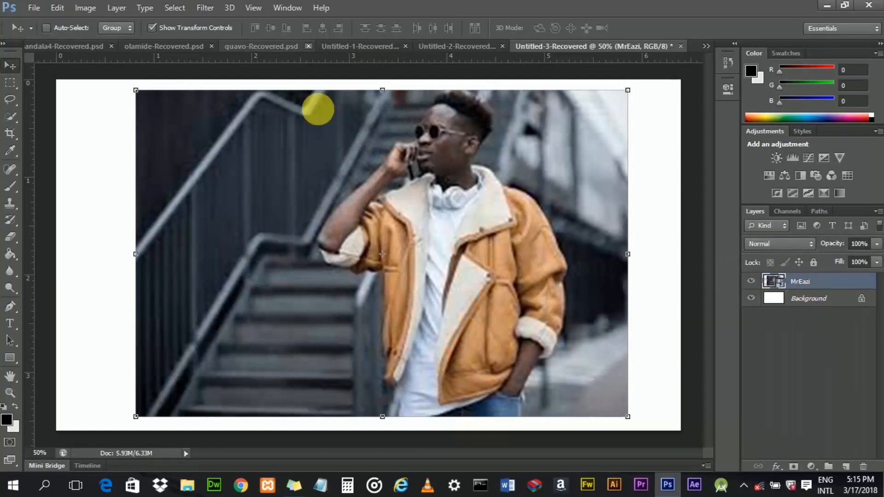
mouse_move(398, 149)
mouse_down()
mouse_move(388, 145)
mouse_move(399, 147)
mouse_up()
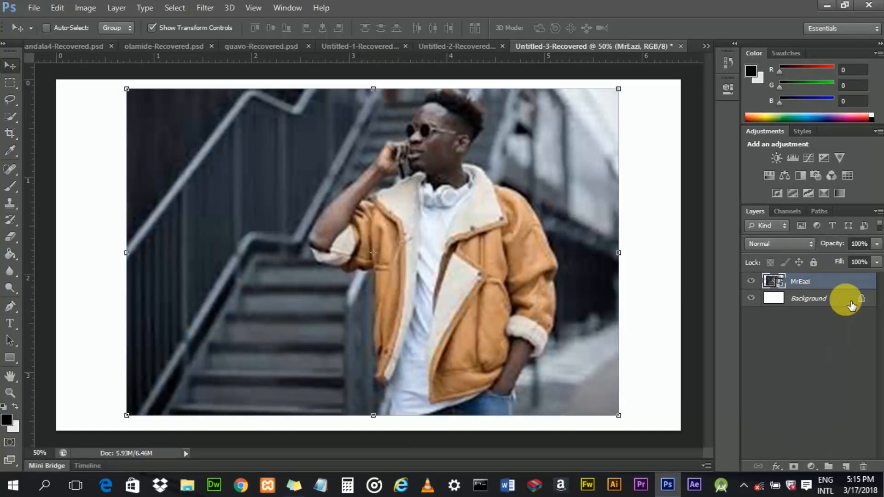
- Convert the Background layer into a normal layer named Layer 0
click(826, 303)
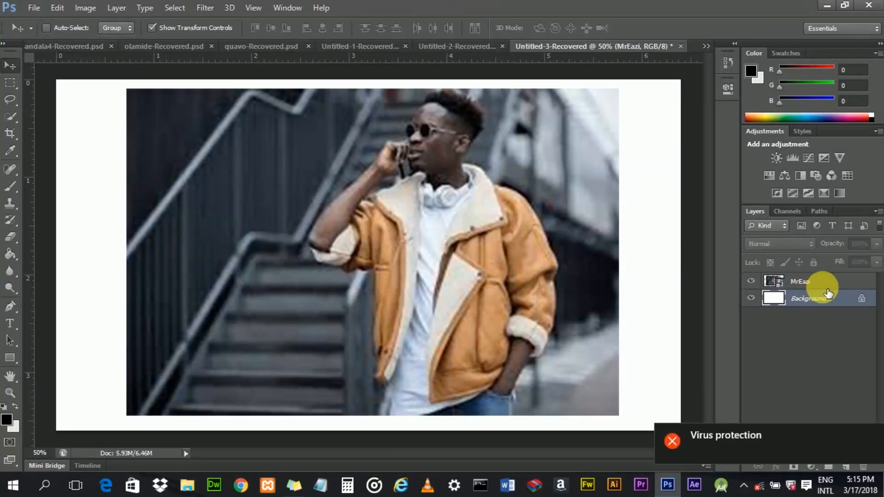
double_click(806, 297)
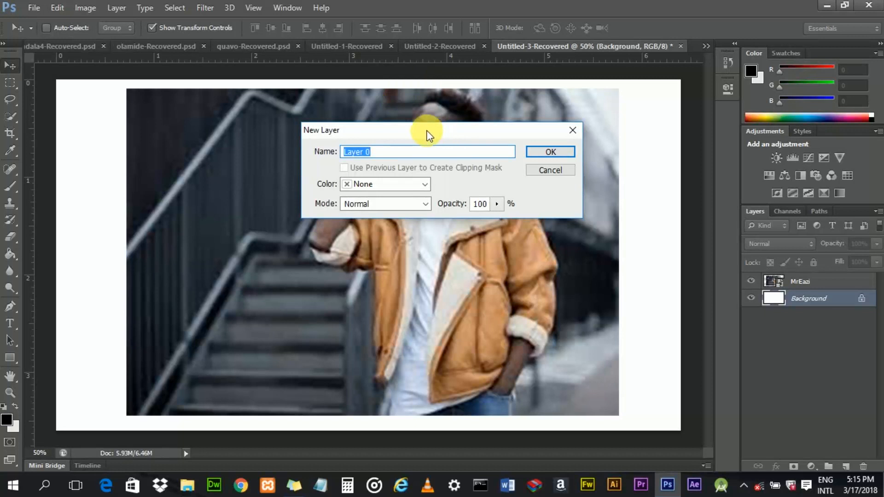
drag(434, 136, 428, 135)
click(544, 152)
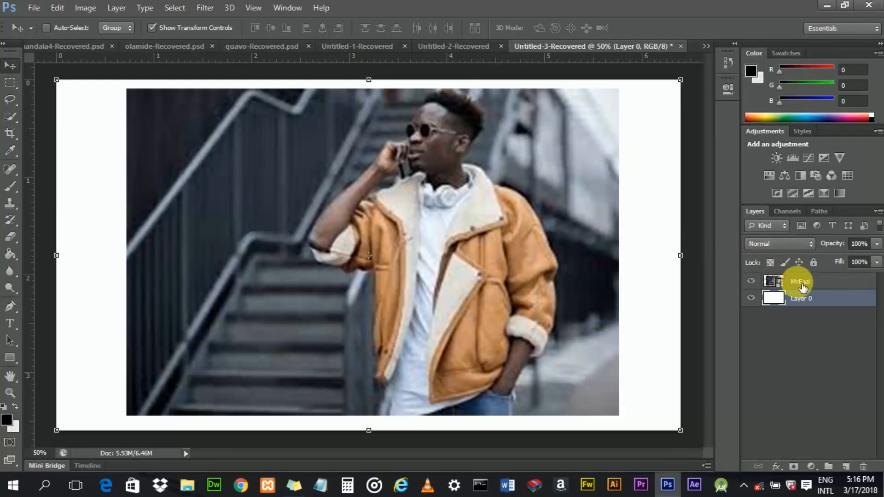
- Rasterize the MrEazi layer
click(802, 285)
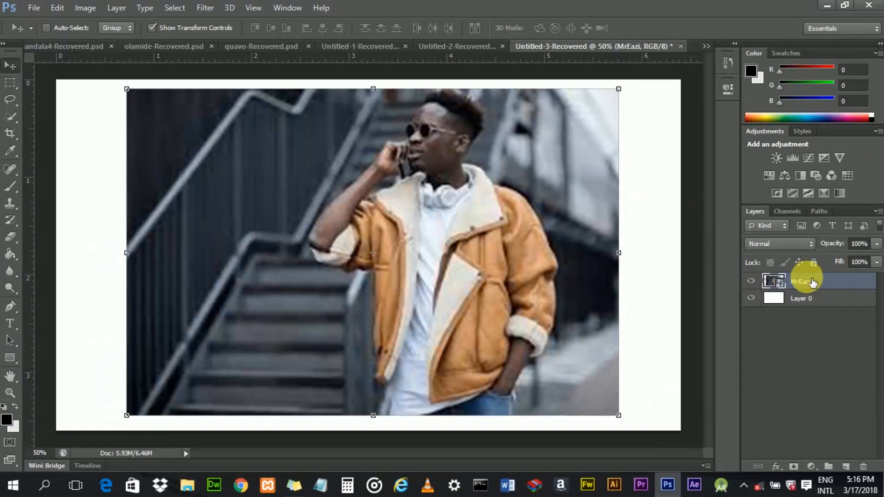
right_click(808, 284)
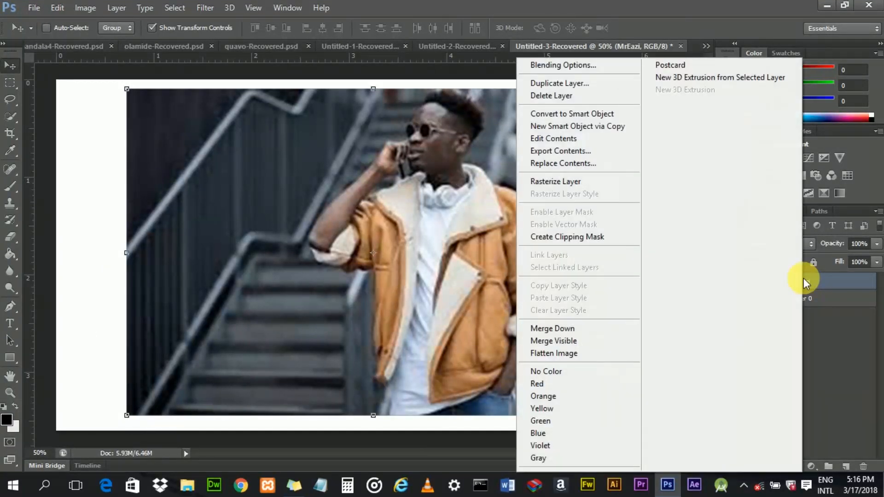
click(578, 183)
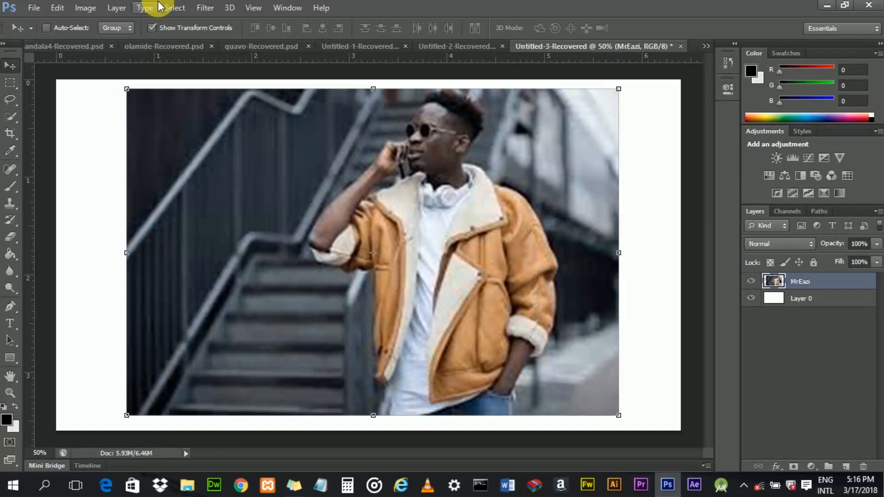
- Turn off Show Transform Controls and add a new empty layer named outline above MrEazi
click(151, 28)
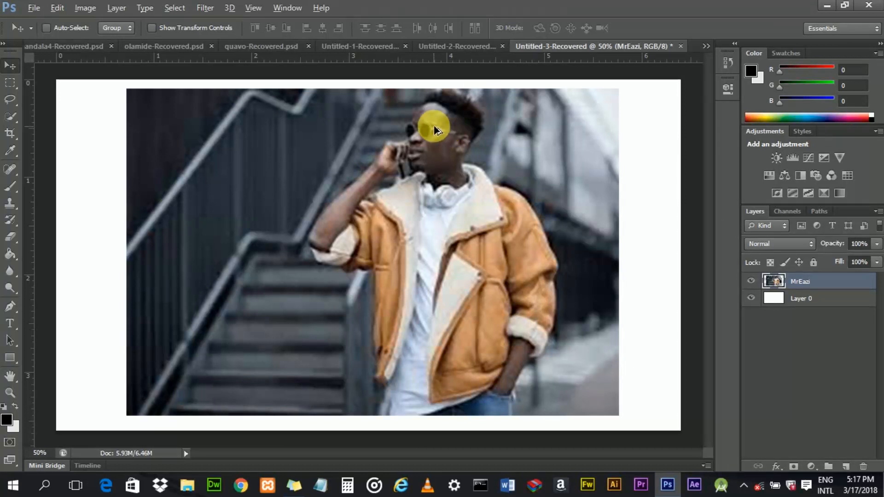
scroll(438, 124, up, 2)
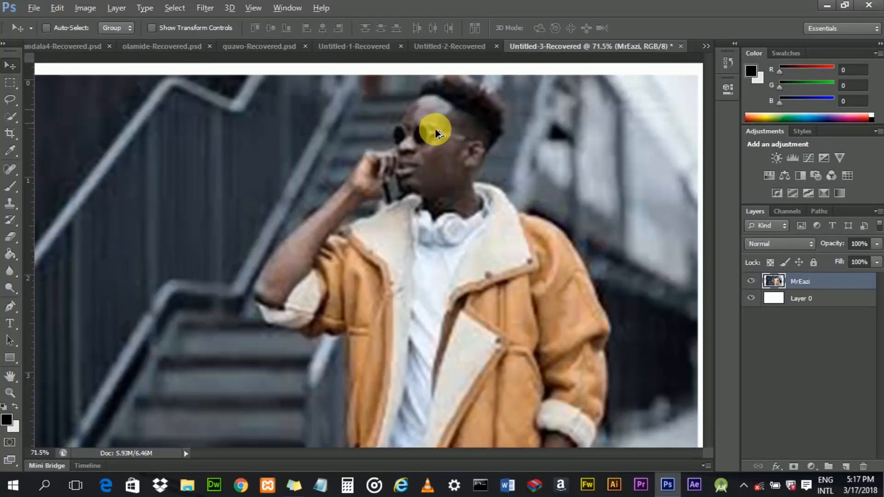
scroll(435, 129, up, 2)
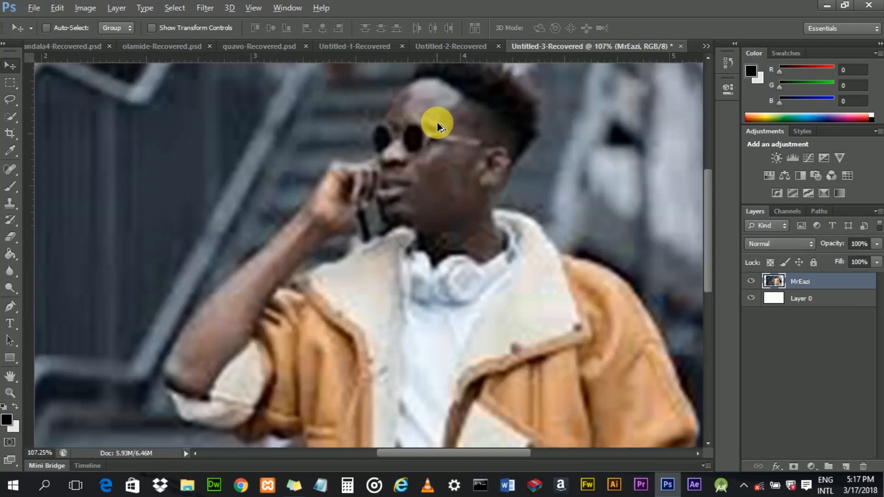
drag(711, 195, 709, 171)
drag(457, 450, 479, 450)
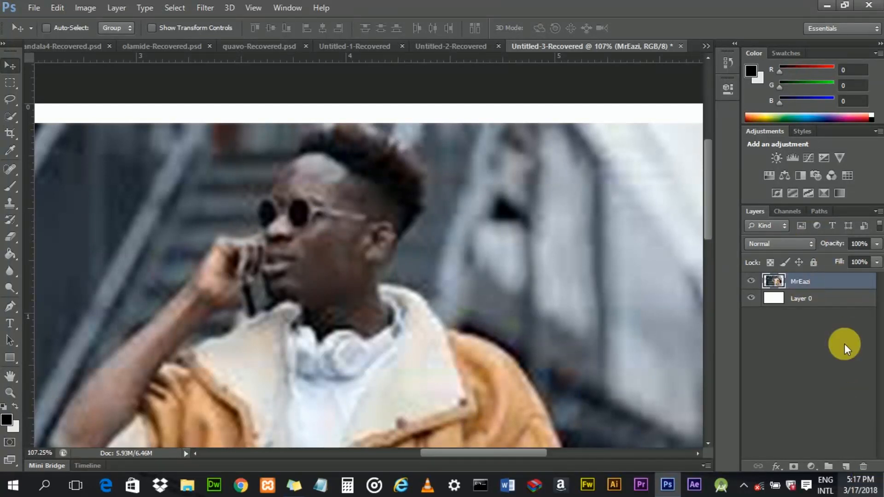
click(847, 467)
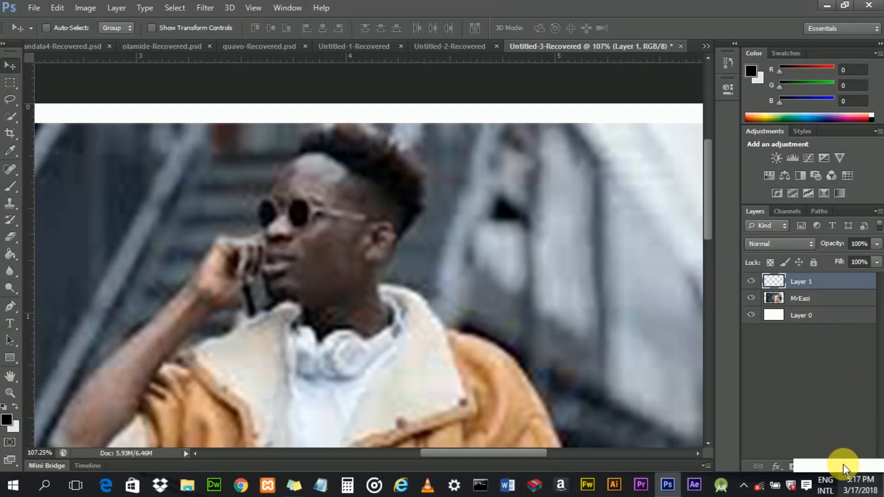
double_click(809, 287)
text(ou)
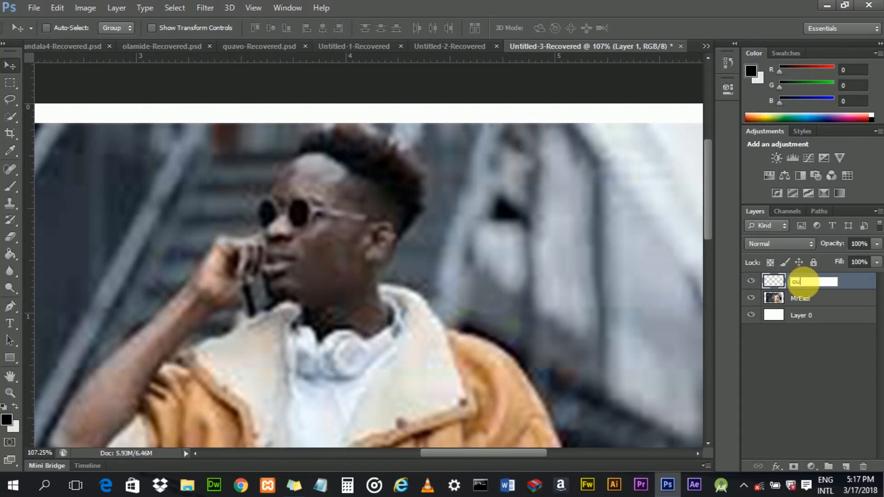
text(tline)
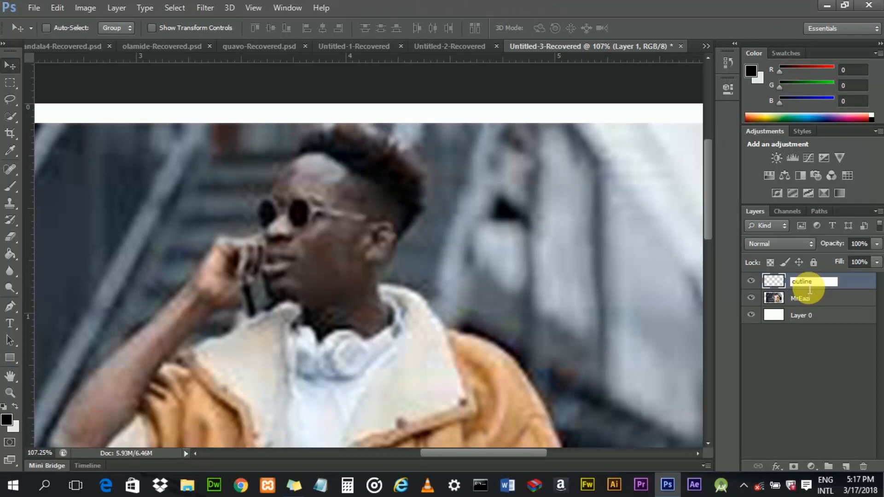
key(Return)
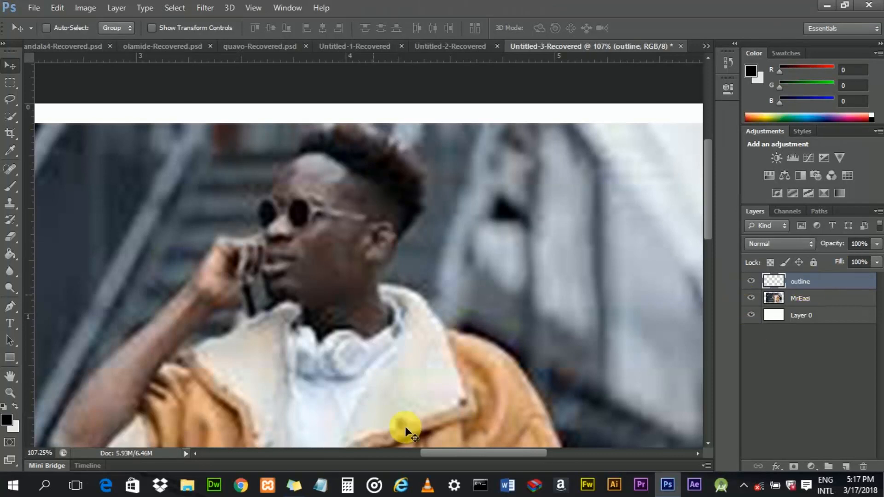
- Select the Brush tool and set the brush size to 3 px with 100% hardness
drag(491, 449, 489, 450)
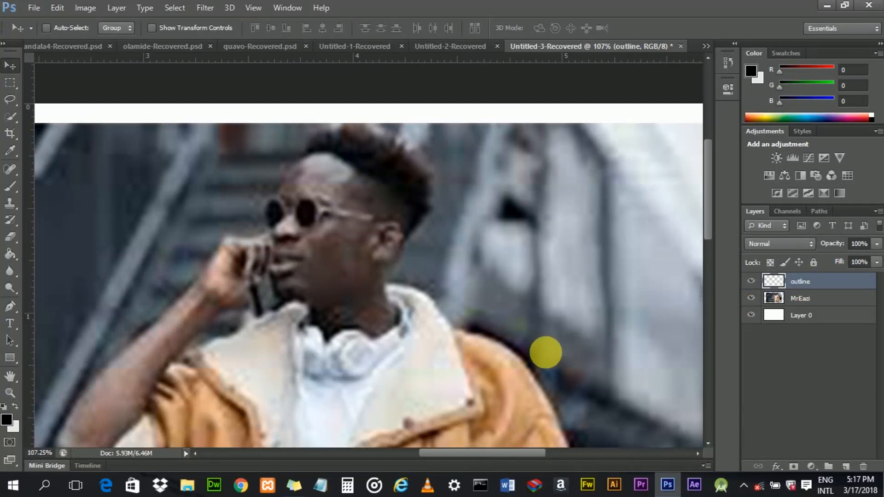
click(12, 184)
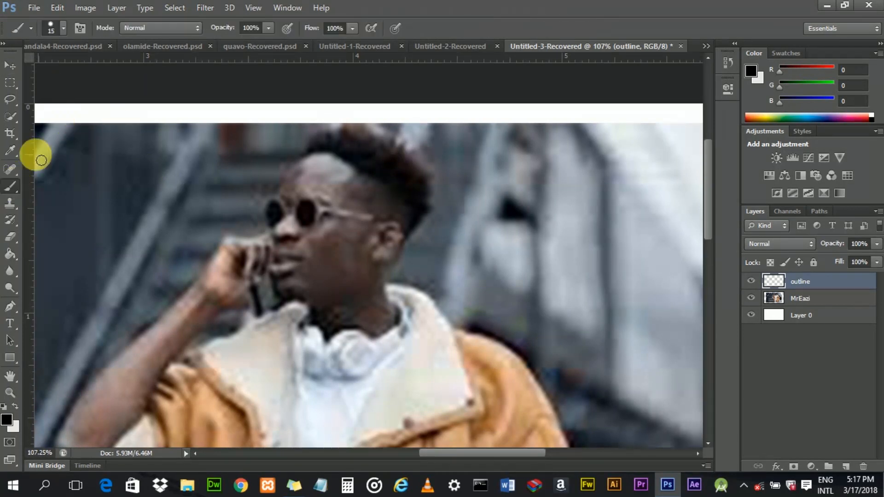
click(63, 29)
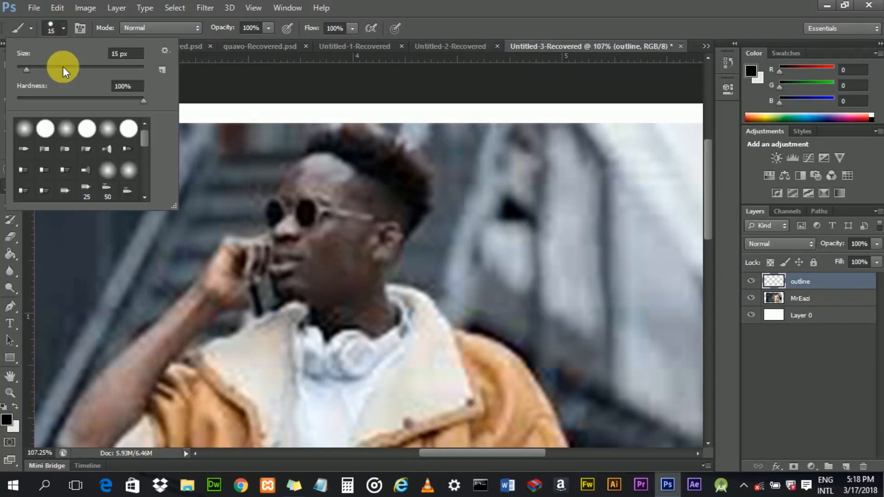
drag(141, 101, 156, 95)
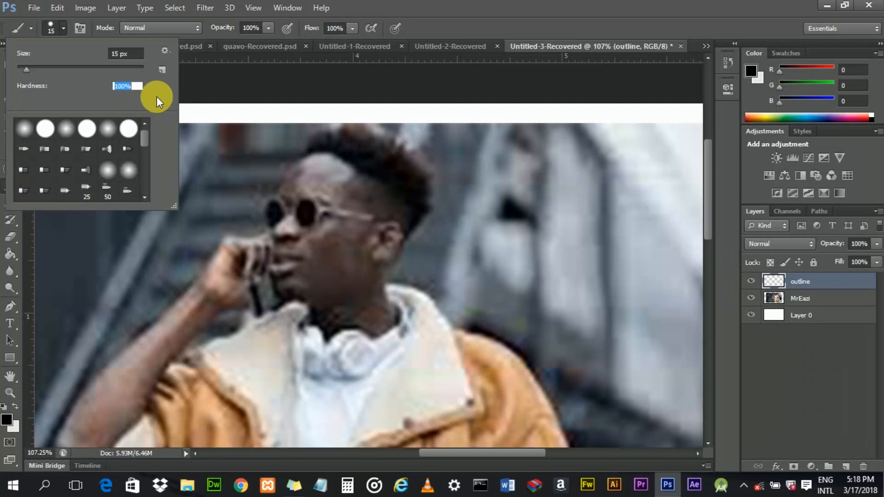
drag(30, 68, 19, 70)
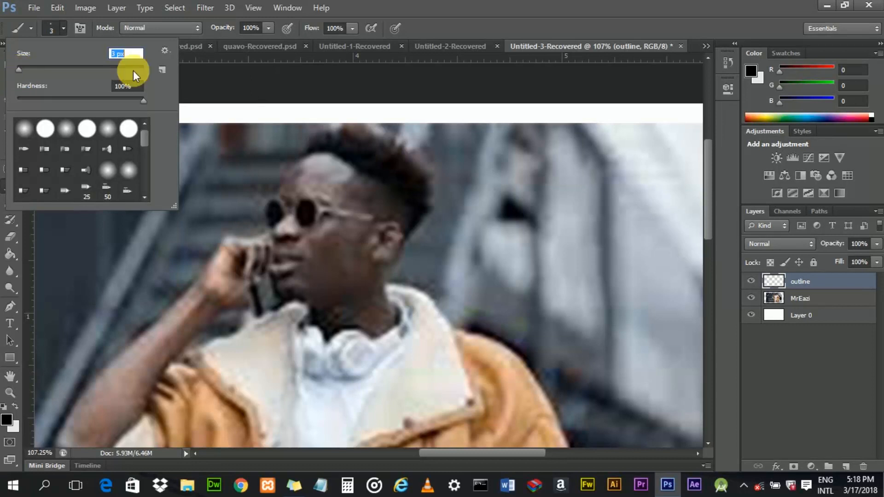
click(204, 81)
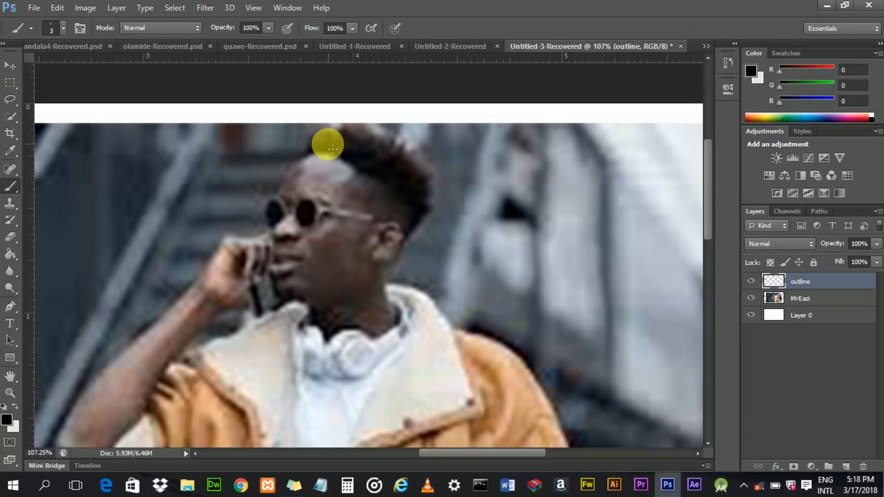
- Zoom in and try tracing a curved Pen path from the temple over the top of the head
scroll(318, 154, up, 2)
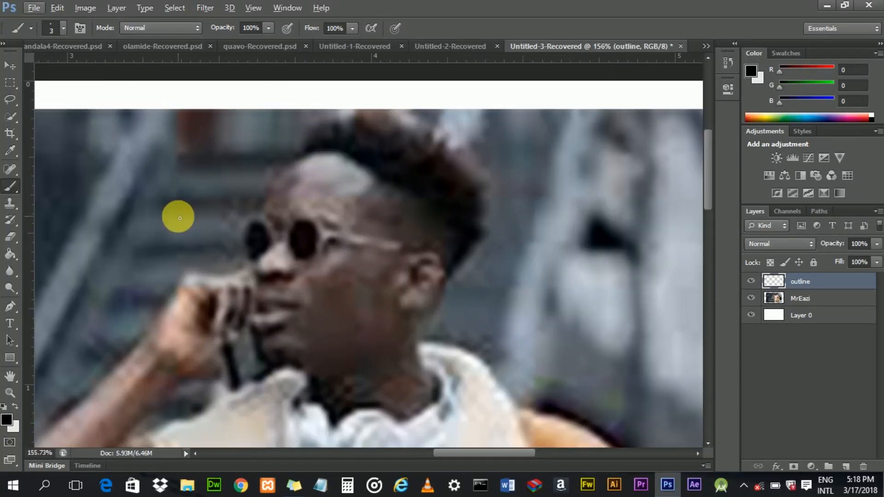
click(8, 310)
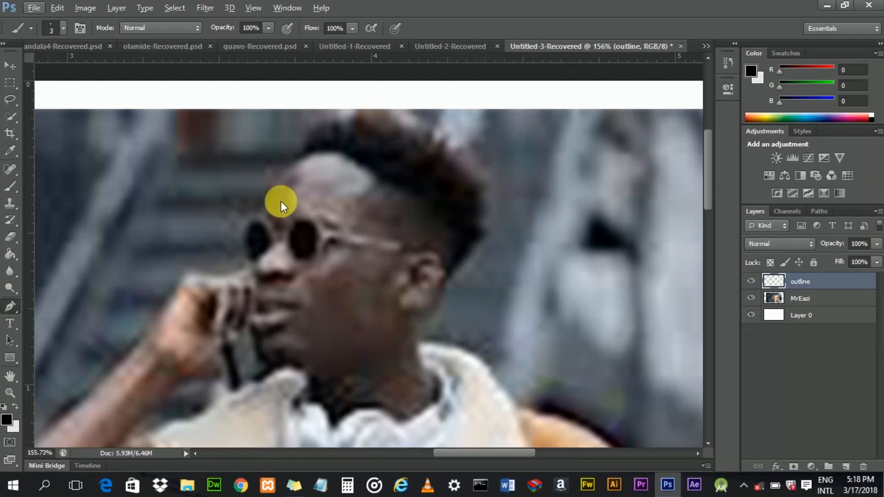
scroll(322, 162, up, 1)
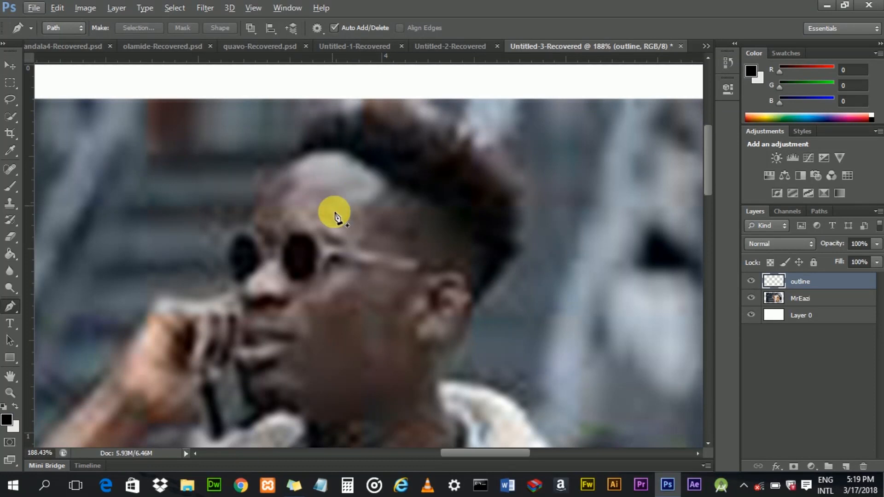
click(245, 232)
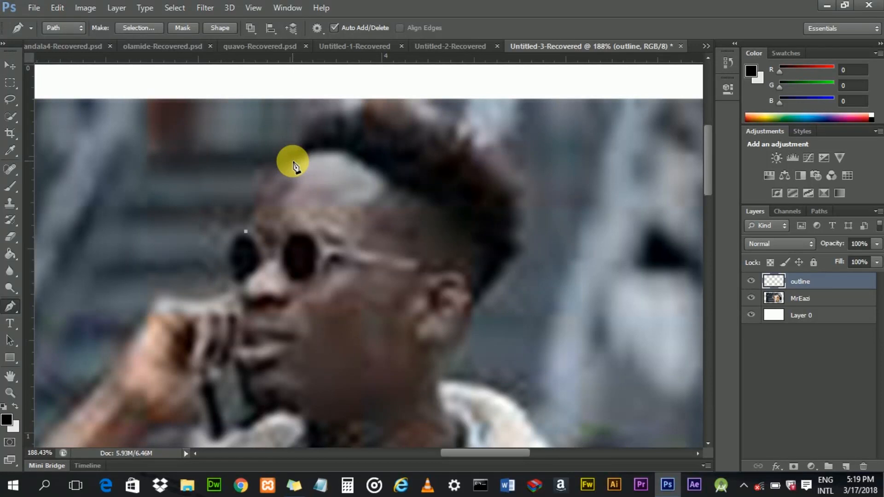
drag(293, 163, 327, 148)
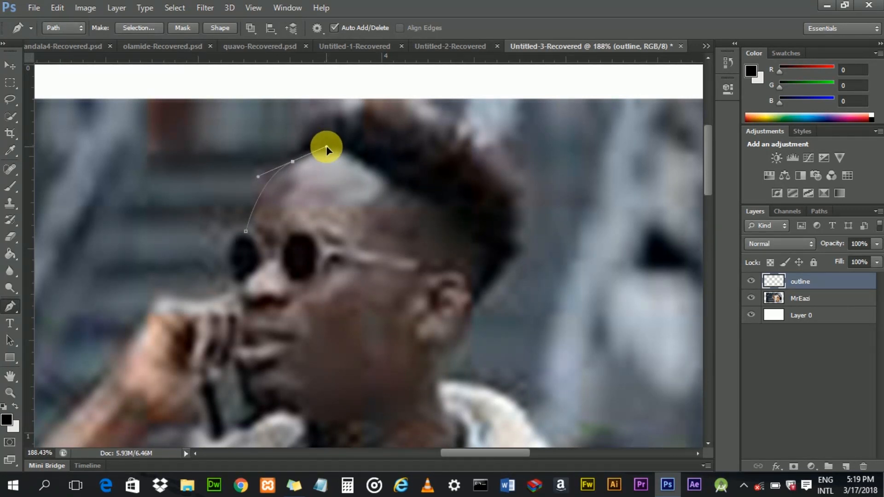
drag(326, 148, 327, 148)
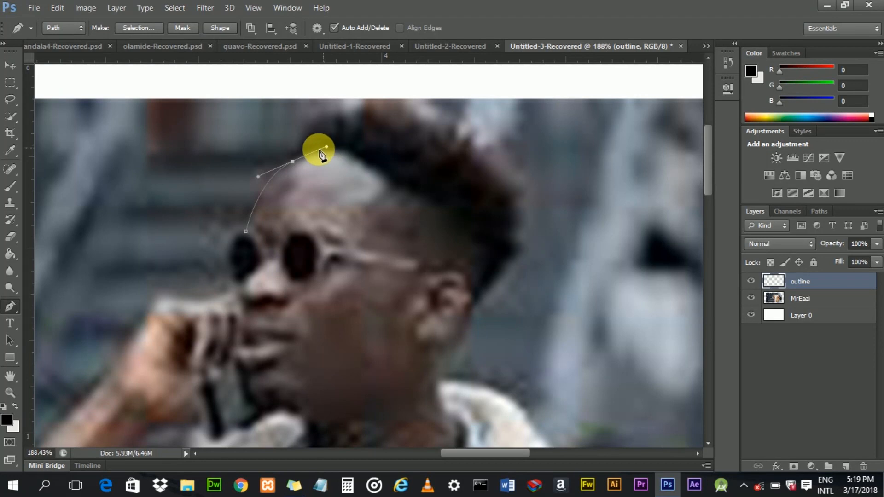
click(293, 162)
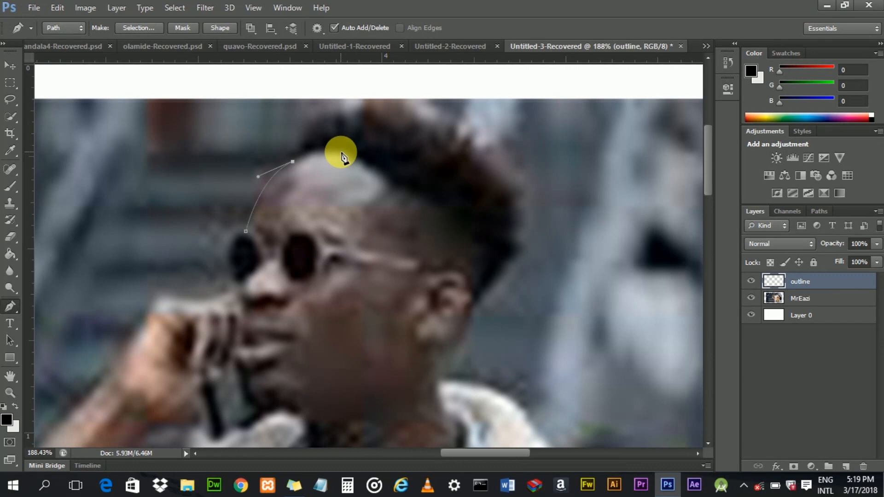
ctrl+click(349, 156)
drag(363, 157, 375, 160)
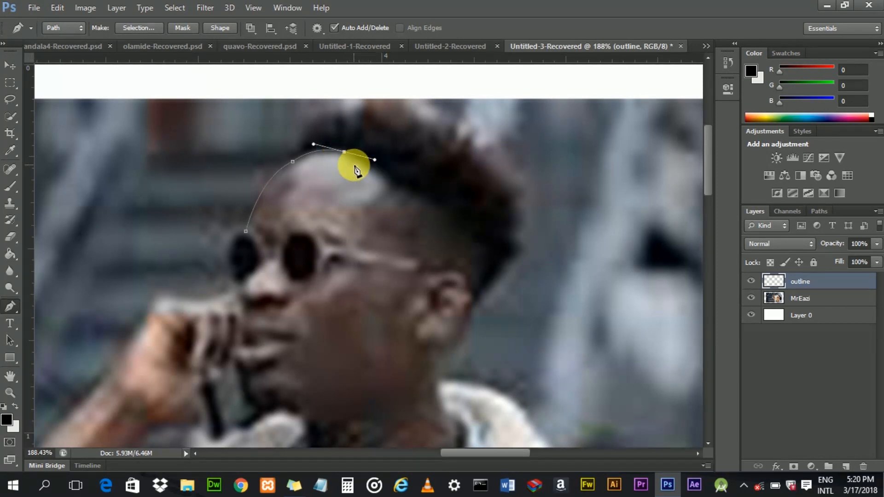
click(388, 188)
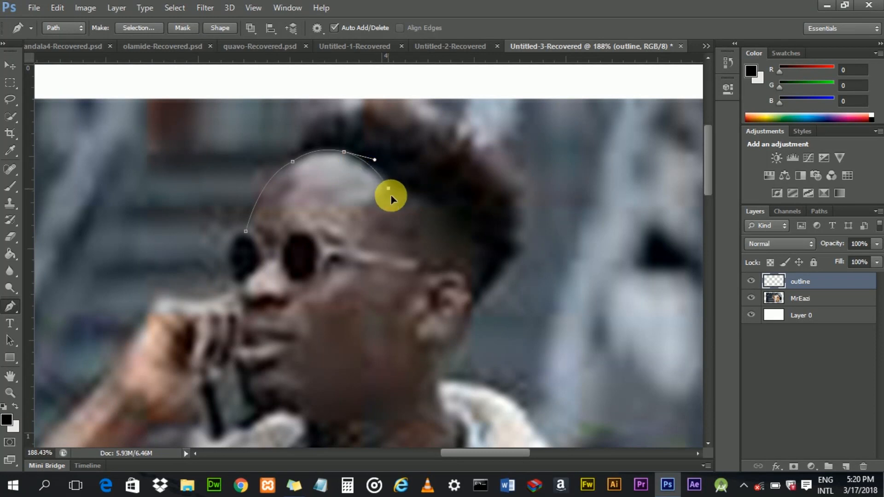
click(391, 196)
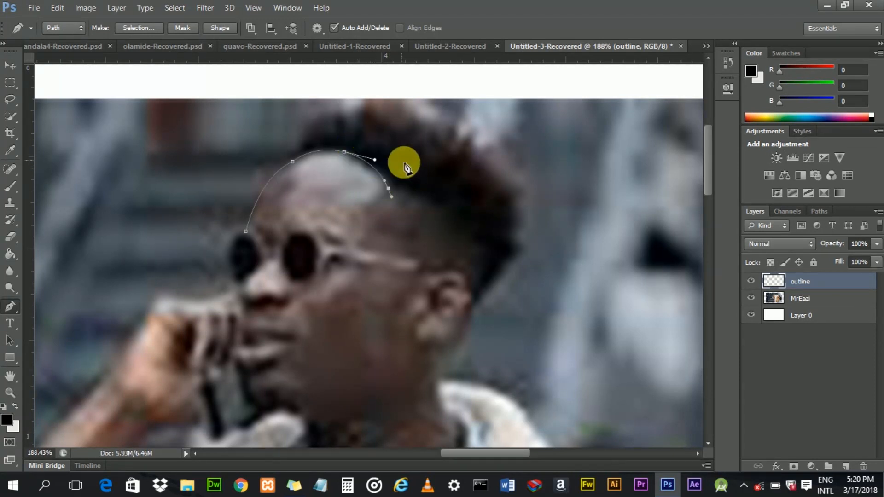
- Undo the recent anchors and retry curving the path along the hairline before clearing it
key(ctrl+z)
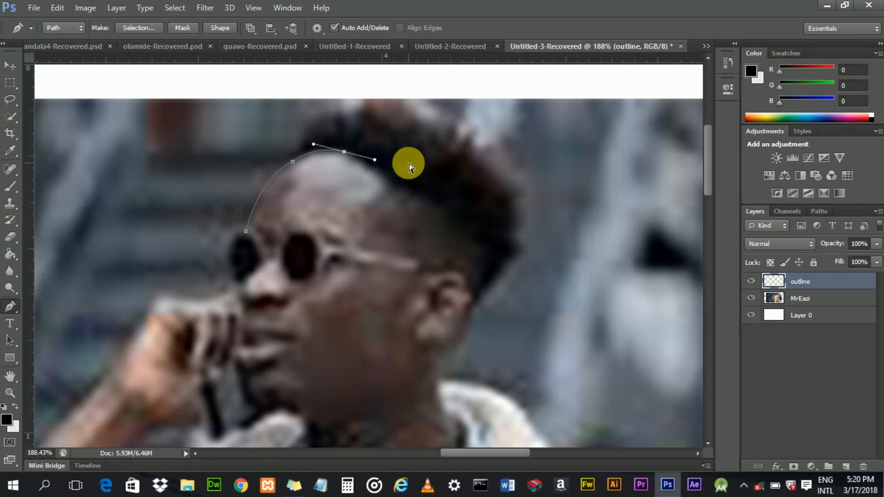
alt+click(344, 152)
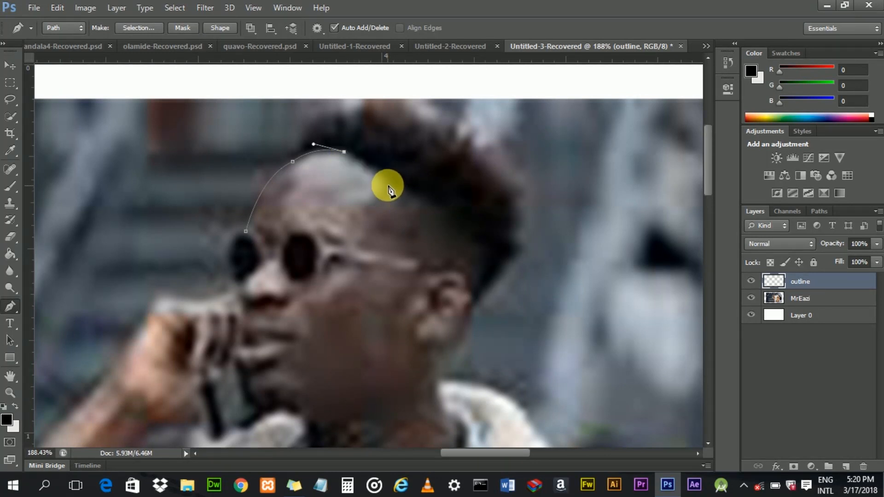
drag(388, 185, 403, 207)
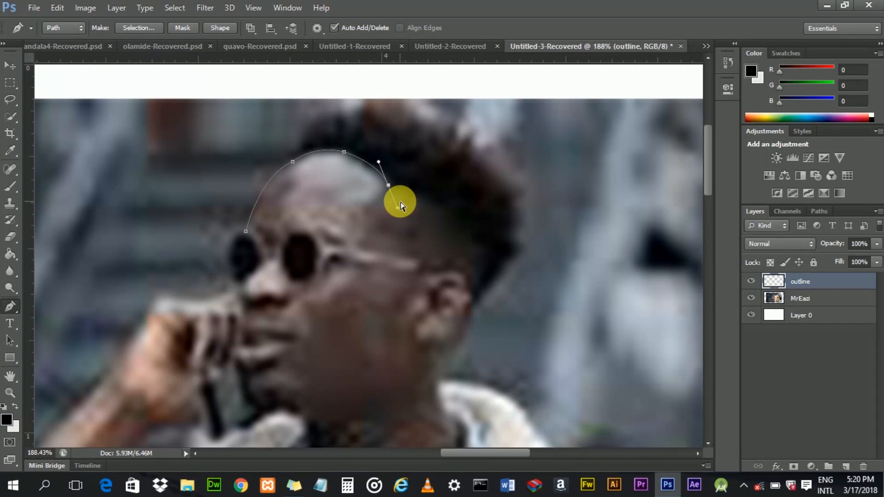
key(ctrl+alt+z)
key(ctrl+alt+z)
key(ctrl+alt+z)
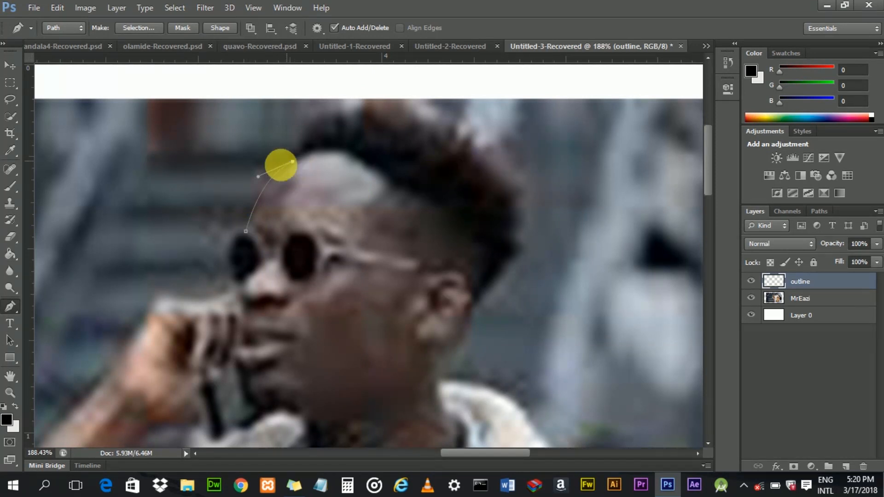
drag(281, 165, 269, 187)
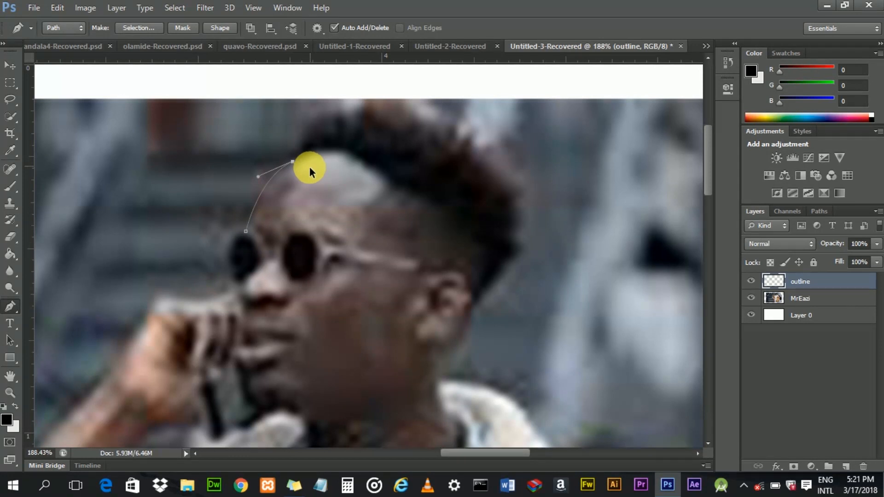
key(ctrl+z)
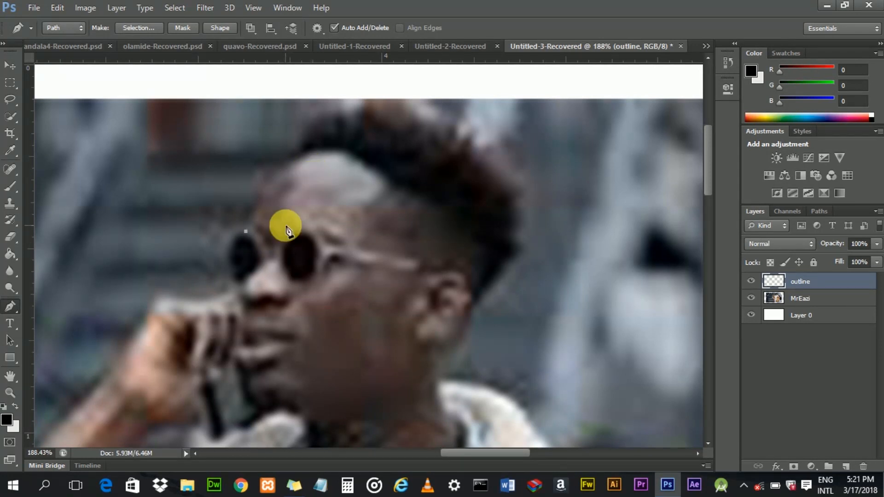
scroll(267, 198, up, 3)
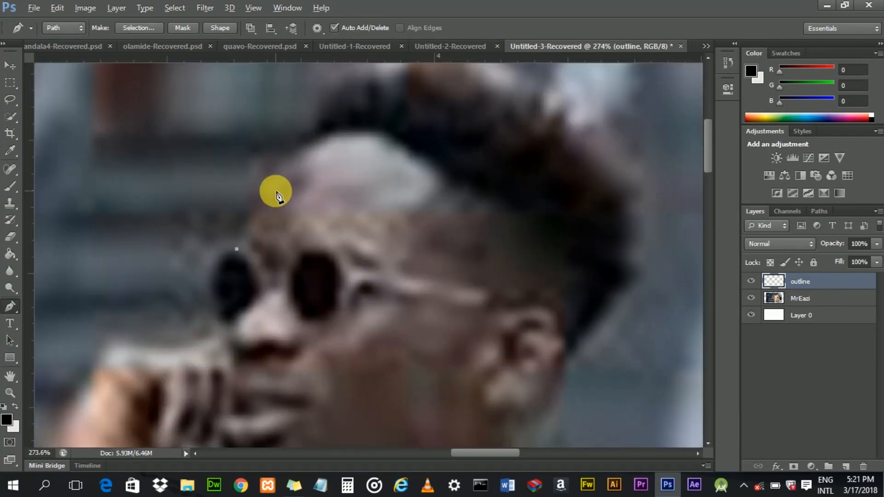
click(238, 239)
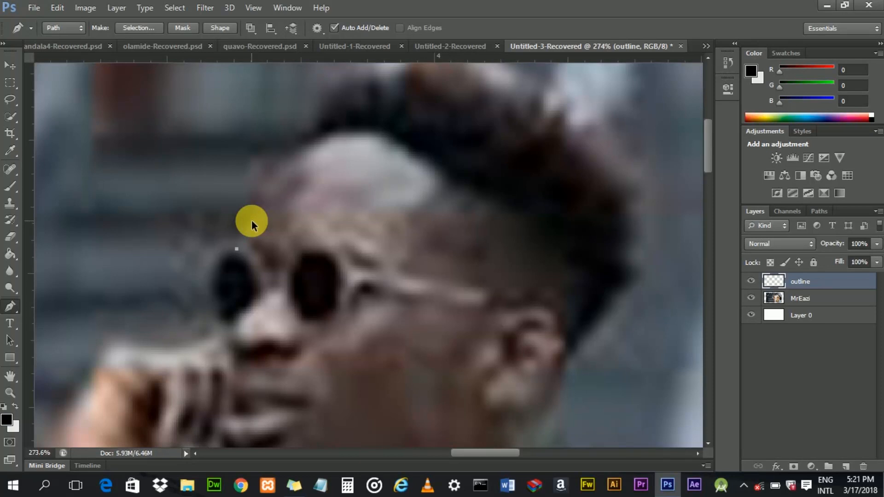
key(ctrl+alt+z)
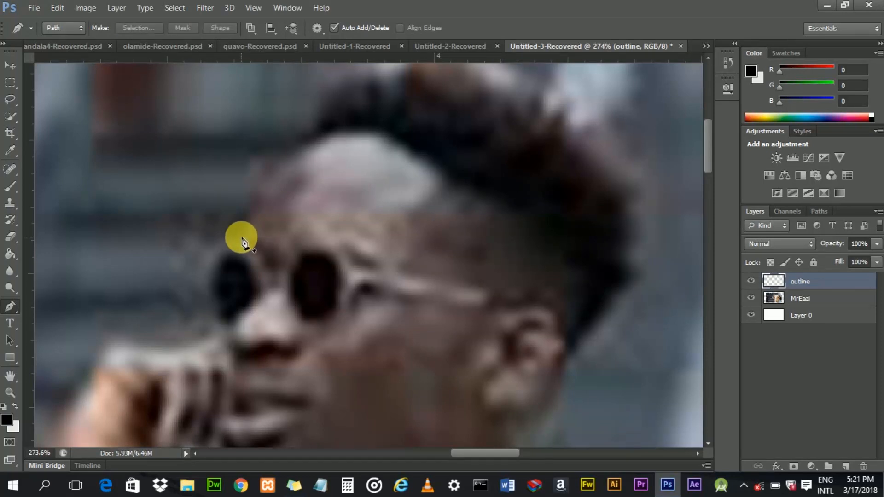
- Draw a curved Pen path from the temple up along the forehead to the hairline
click(242, 236)
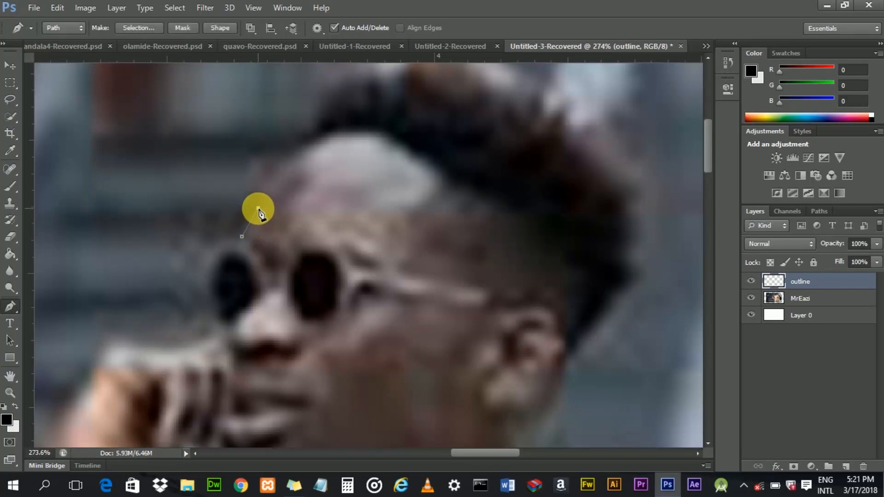
drag(267, 198, 275, 200)
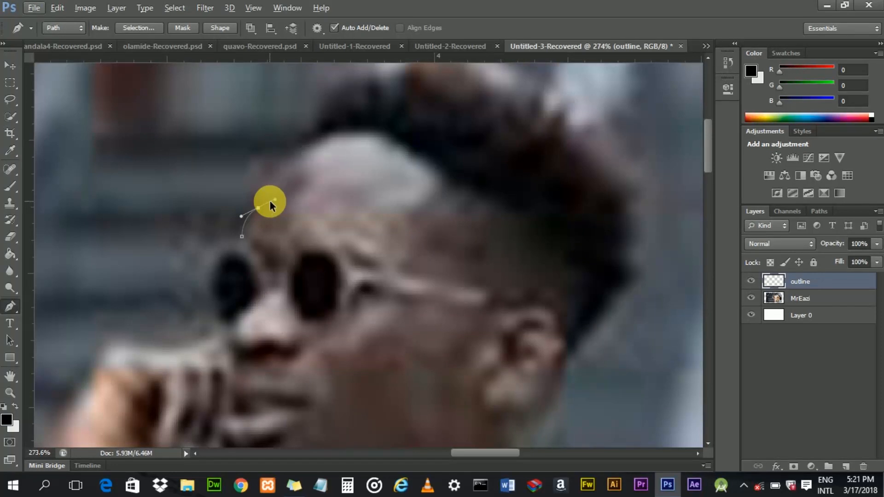
key(ctrl+z)
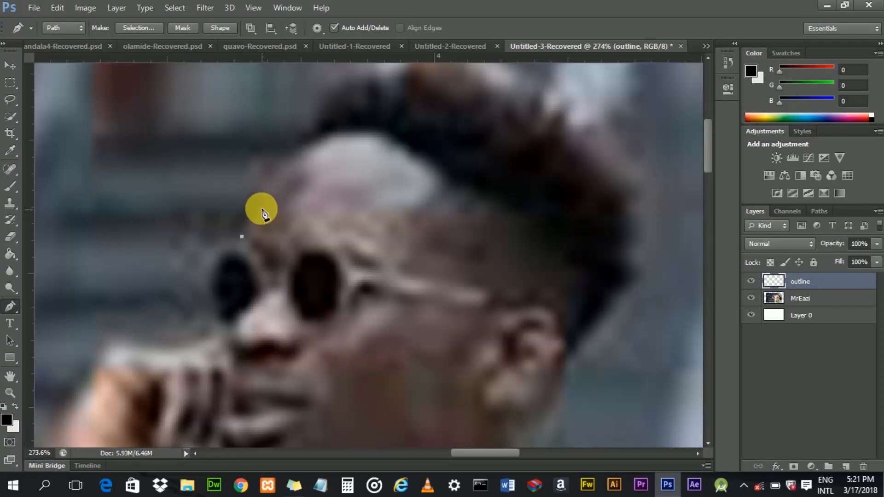
click(258, 213)
drag(274, 204, 274, 204)
click(258, 213)
drag(305, 147, 339, 129)
click(304, 147)
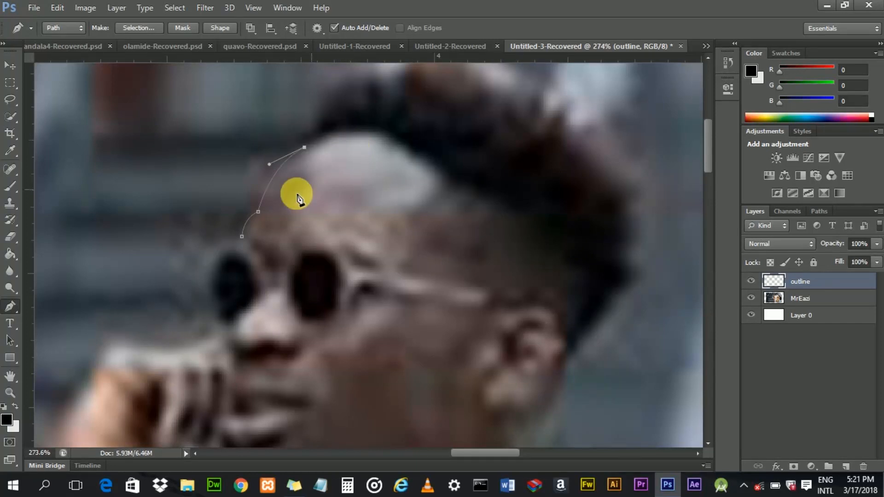
- Stroke the path with the Brush tool without simulated pressure, then delete the path
right_click(260, 204)
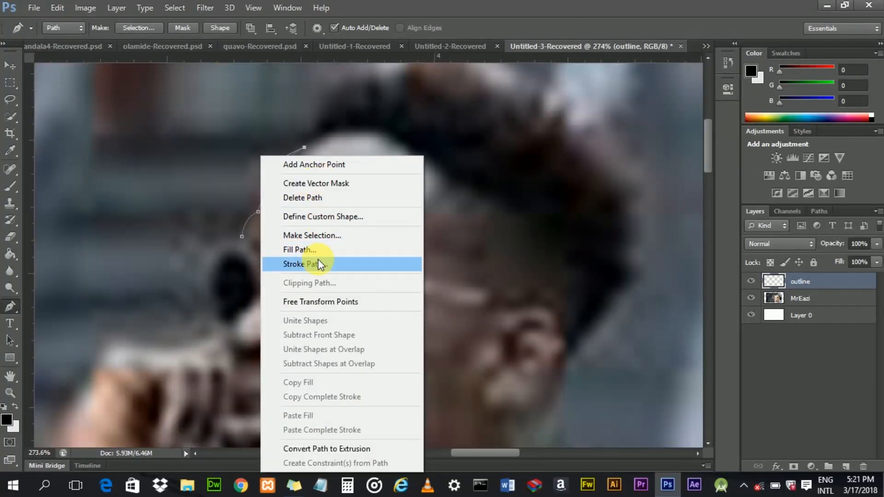
click(304, 264)
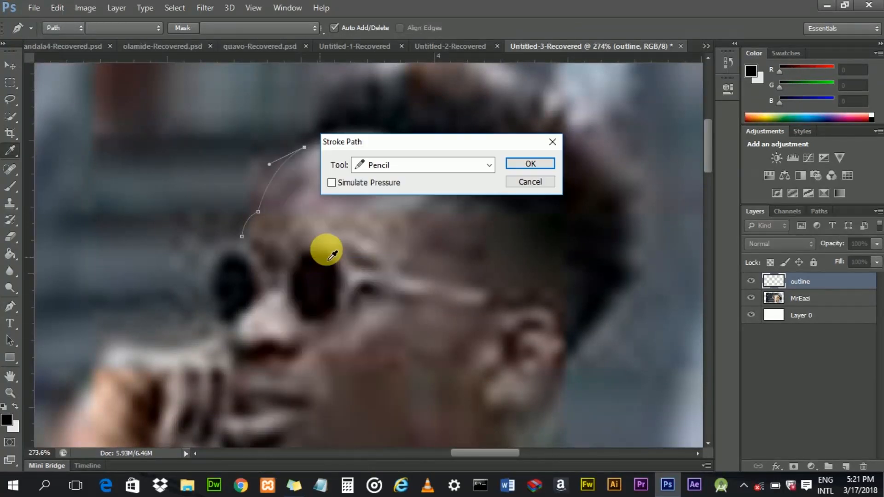
click(479, 169)
click(438, 192)
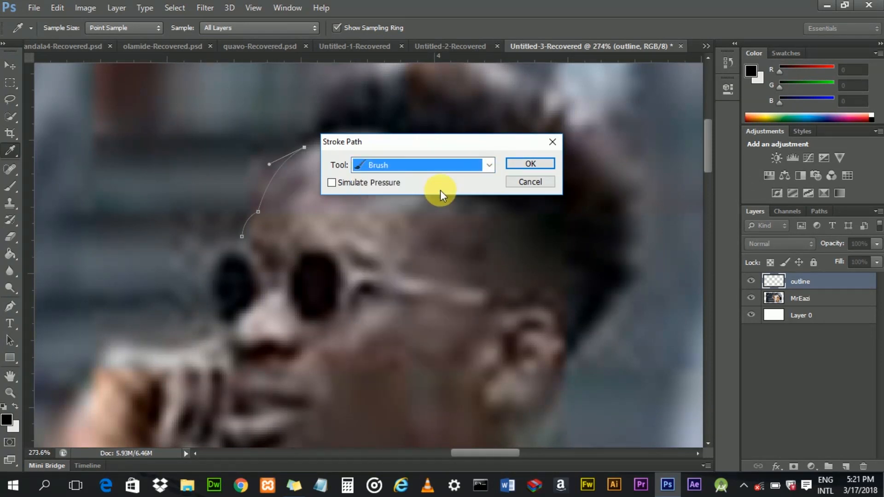
click(526, 160)
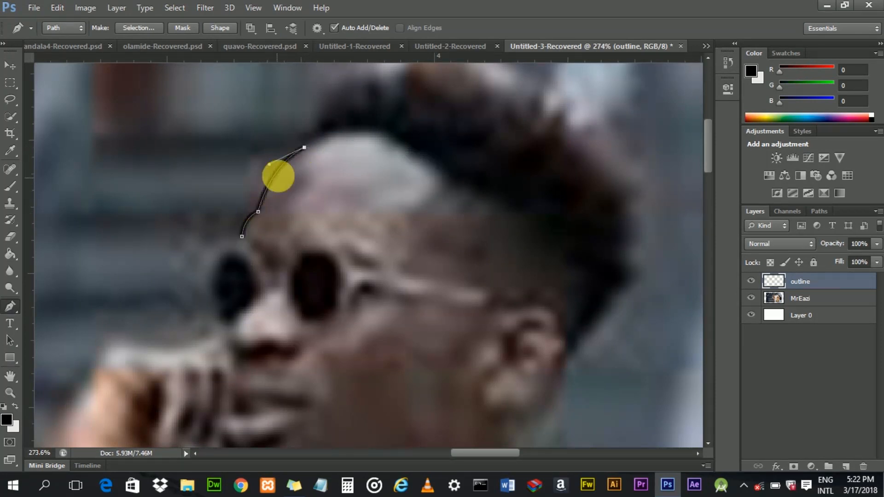
right_click(274, 178)
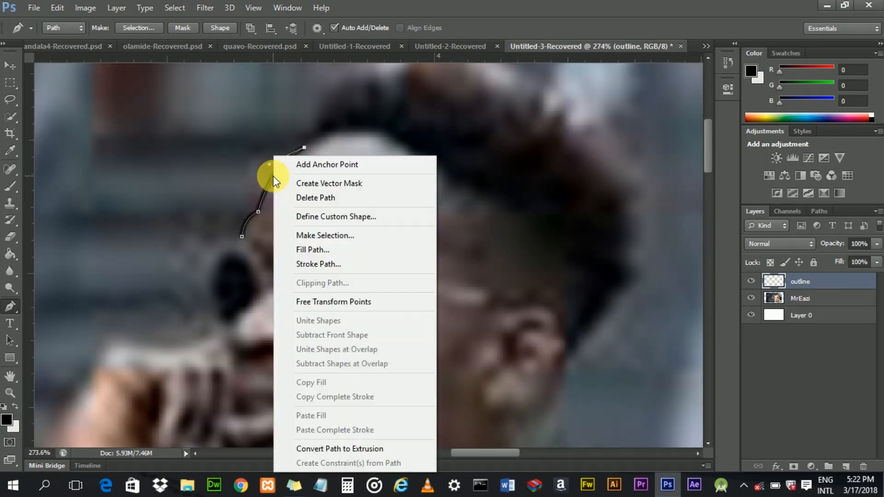
click(300, 196)
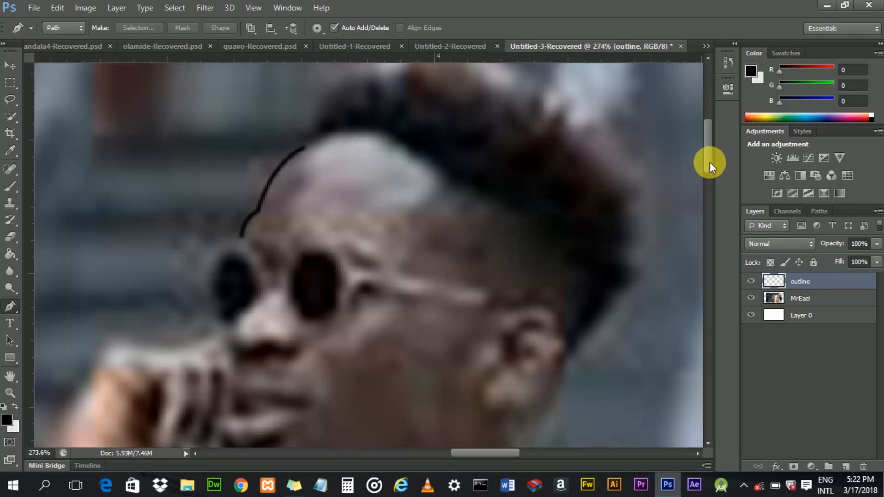
- Start a new Pen path at the end of the forehead stroke and curve it up over the crown of the hair
scroll(709, 162, up, 3)
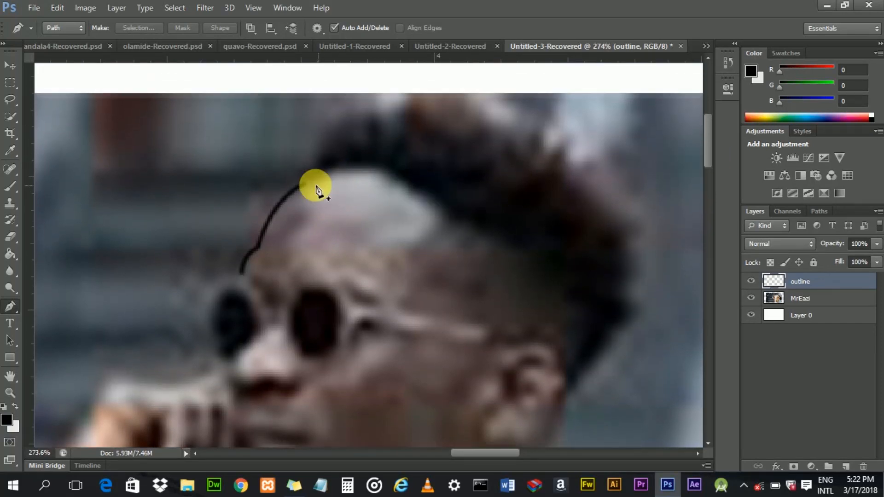
click(306, 185)
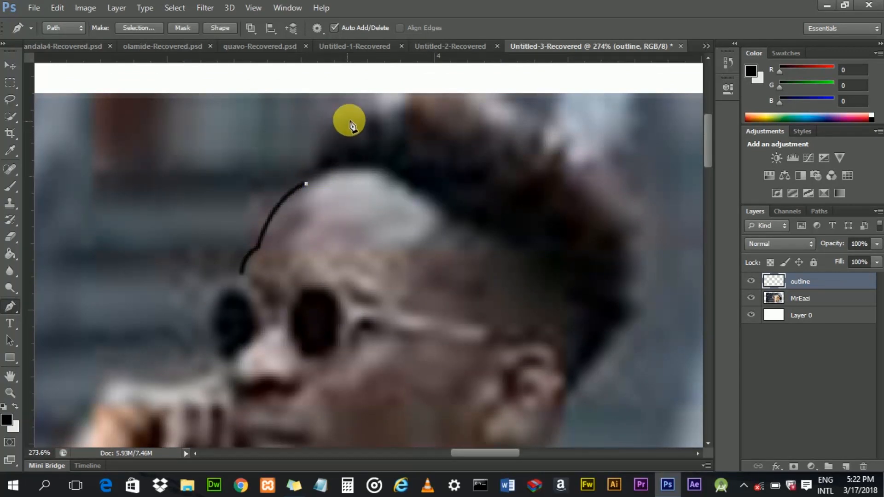
drag(352, 118, 378, 108)
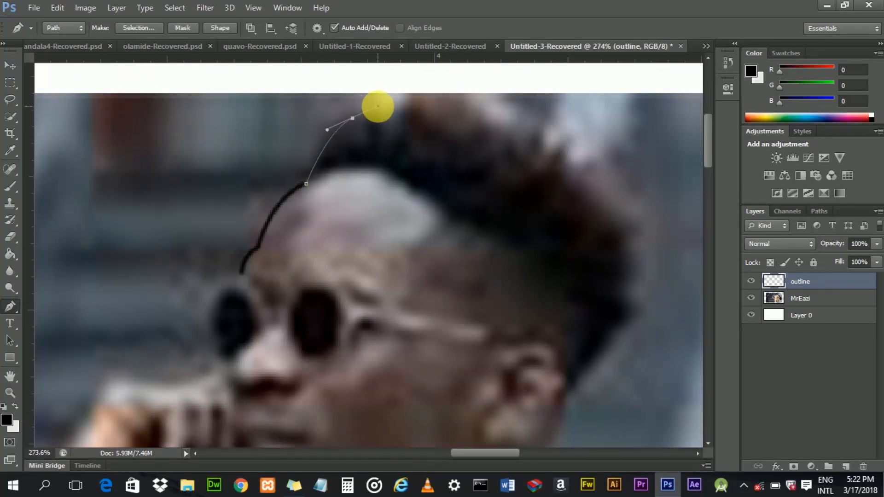
key(ctrl+z)
click(319, 170)
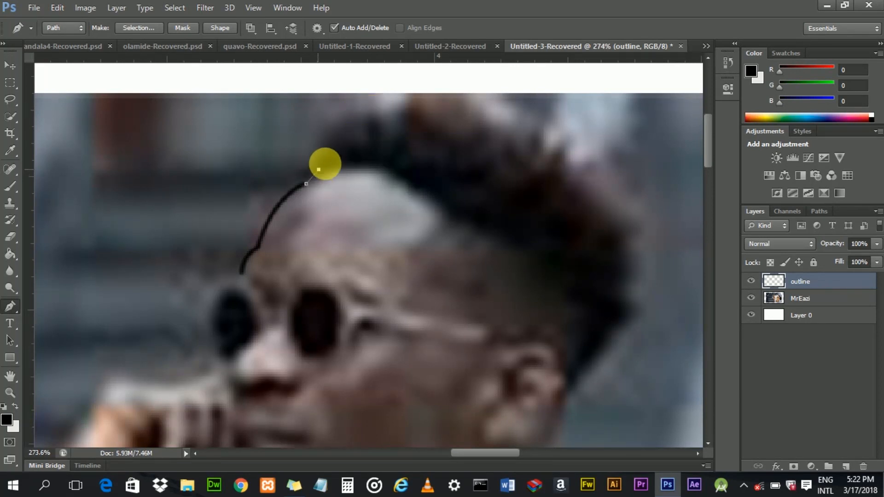
drag(330, 161, 332, 160)
alt+click(319, 170)
drag(358, 118, 399, 107)
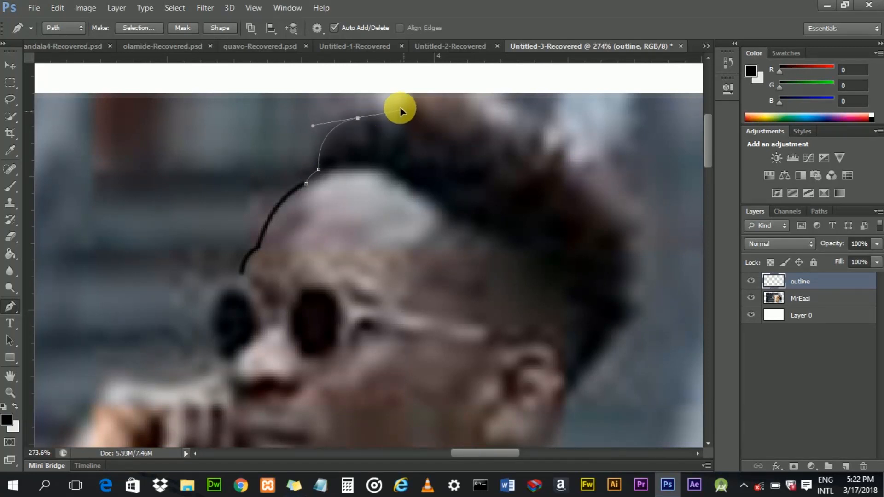
alt+click(359, 118)
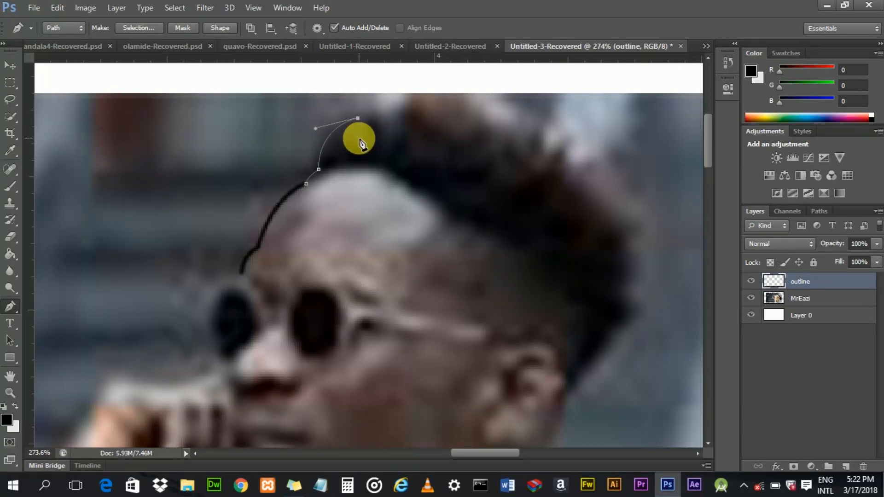
- Add curved anchors tracing the curly hair tufts along the top of the head
mouse_move(371, 139)
mouse_down()
mouse_move(356, 141)
mouse_move(368, 141)
mouse_move(357, 142)
mouse_move(368, 138)
mouse_move(374, 116)
mouse_move(382, 145)
mouse_up()
alt+click(367, 138)
alt+click(381, 129)
drag(395, 145, 409, 129)
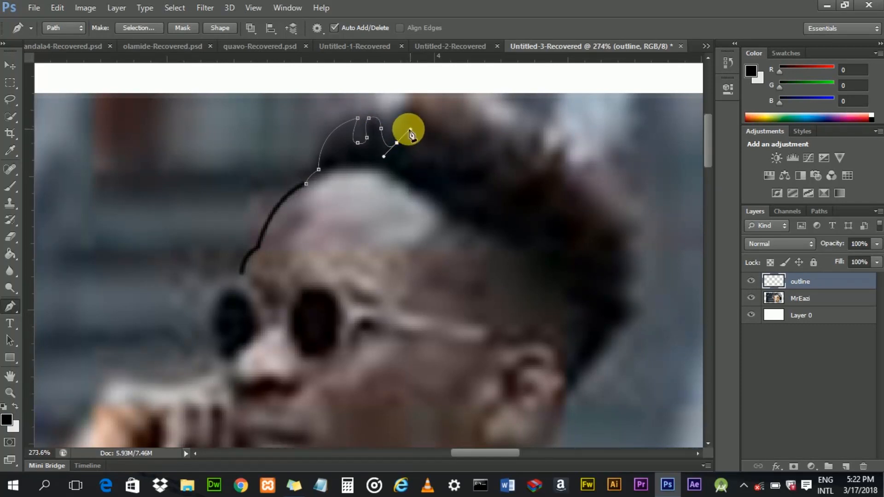
click(398, 144)
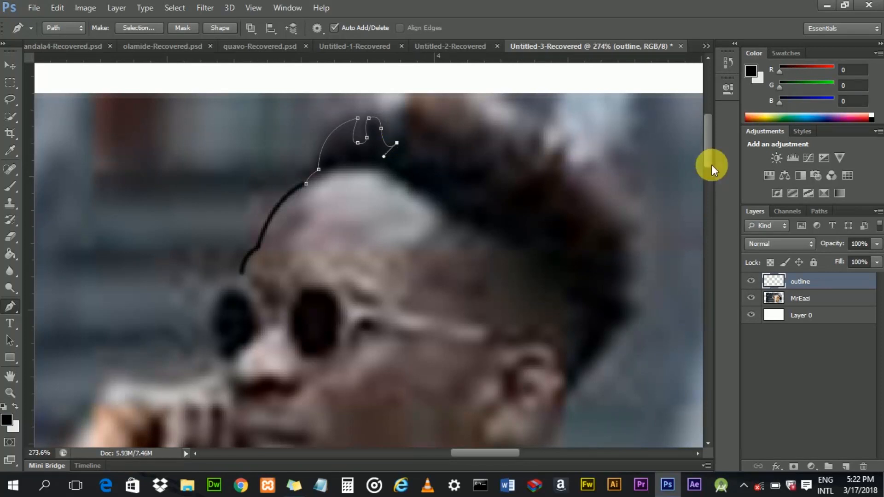
drag(711, 160, 711, 154)
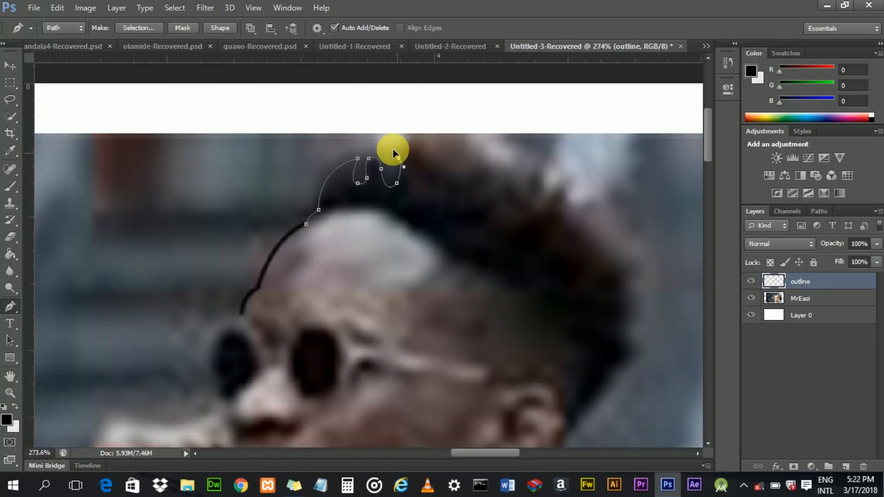
drag(398, 158, 408, 167)
click(399, 159)
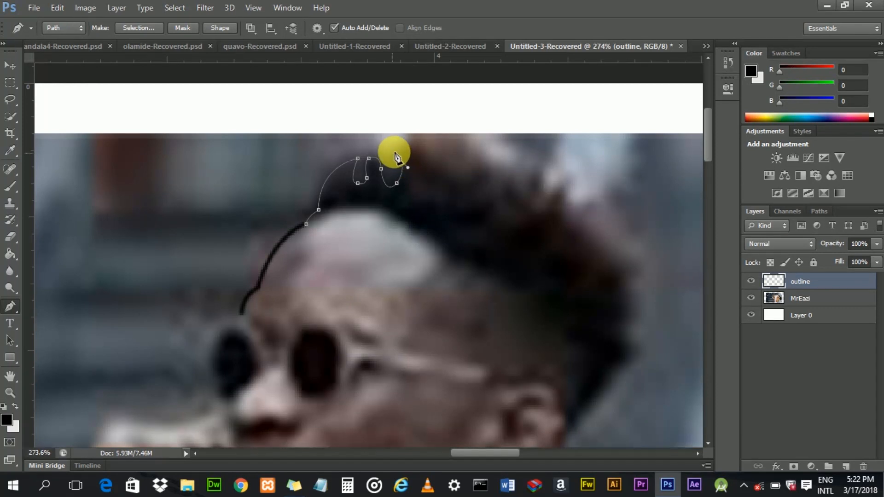
click(420, 149)
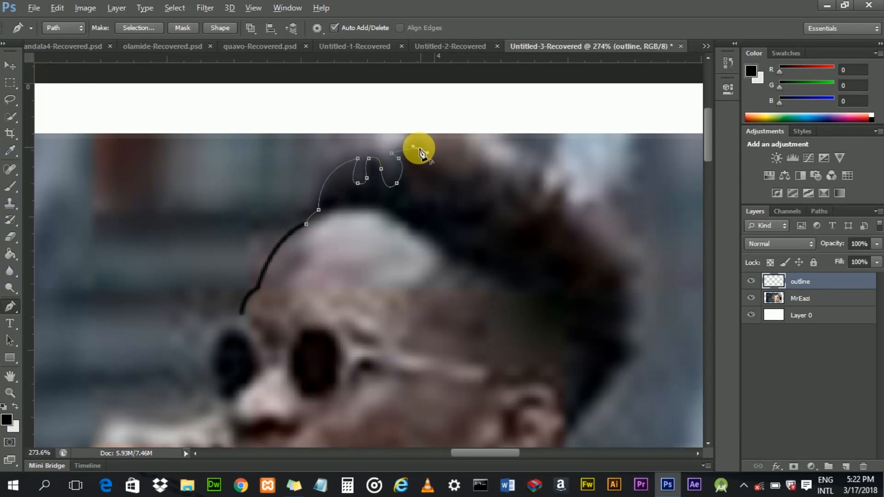
drag(451, 176, 460, 176)
click(450, 177)
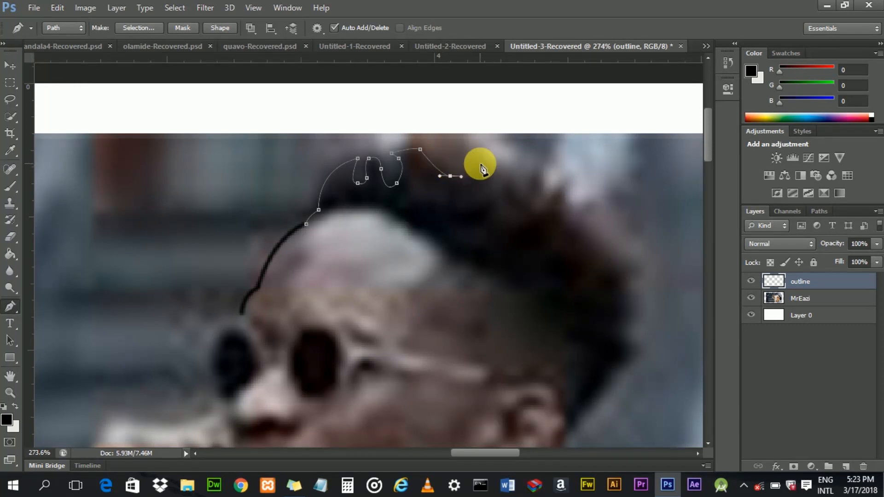
- Continue the path with curved anchors along the hair peaks toward the back of the head
alt+click(450, 176)
drag(485, 151, 492, 136)
alt+click(481, 159)
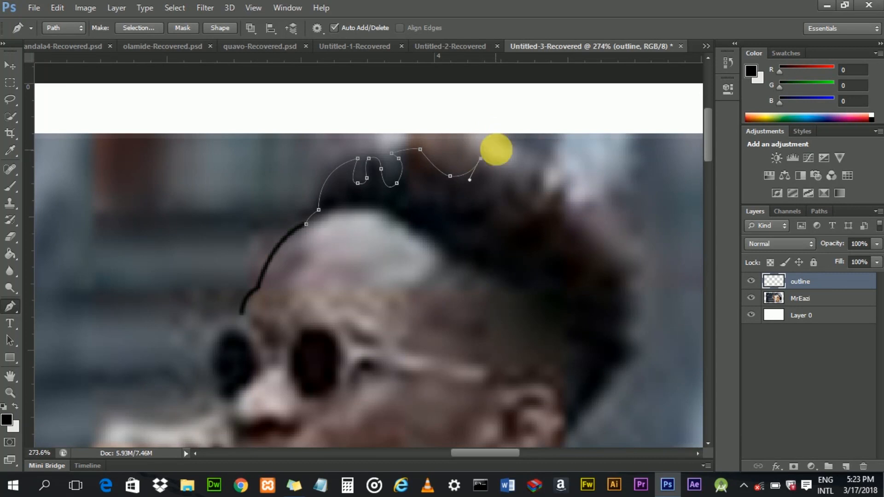
click(491, 181)
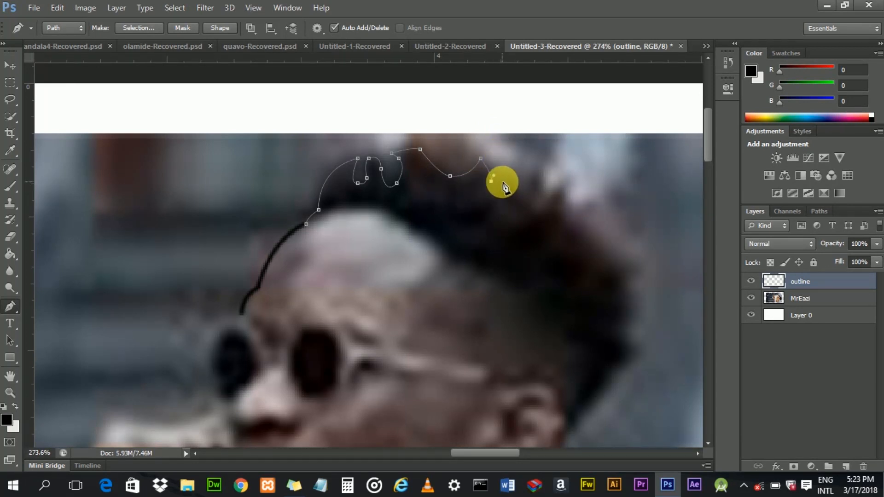
drag(491, 181, 511, 172)
alt+click(503, 178)
drag(526, 201, 535, 189)
alt+click(527, 201)
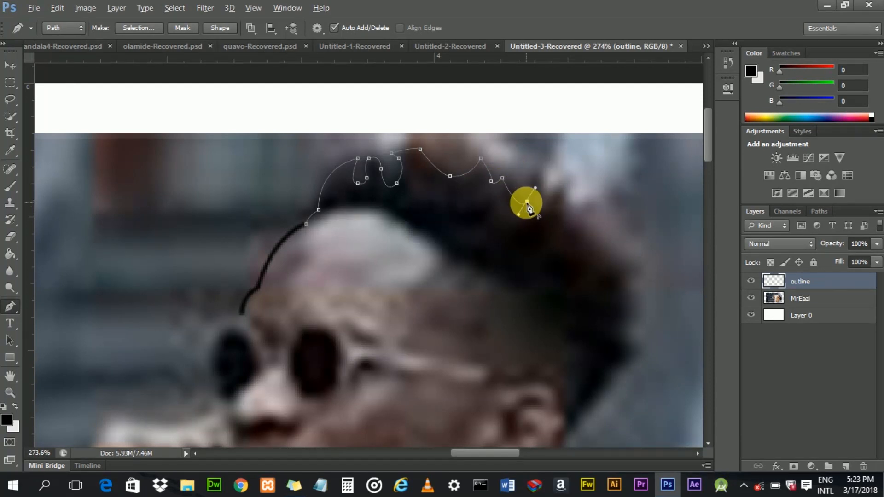
click(537, 172)
drag(546, 167, 547, 166)
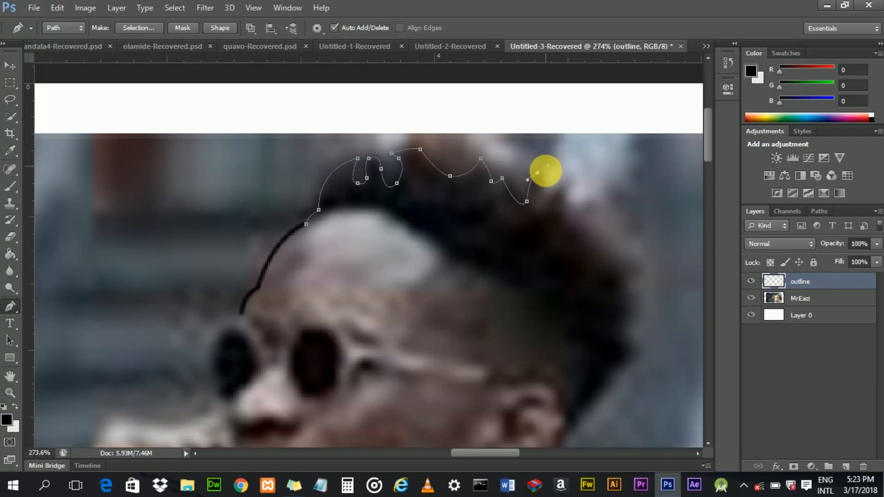
alt+click(537, 173)
drag(543, 196, 541, 209)
alt+click(543, 196)
drag(565, 175, 592, 237)
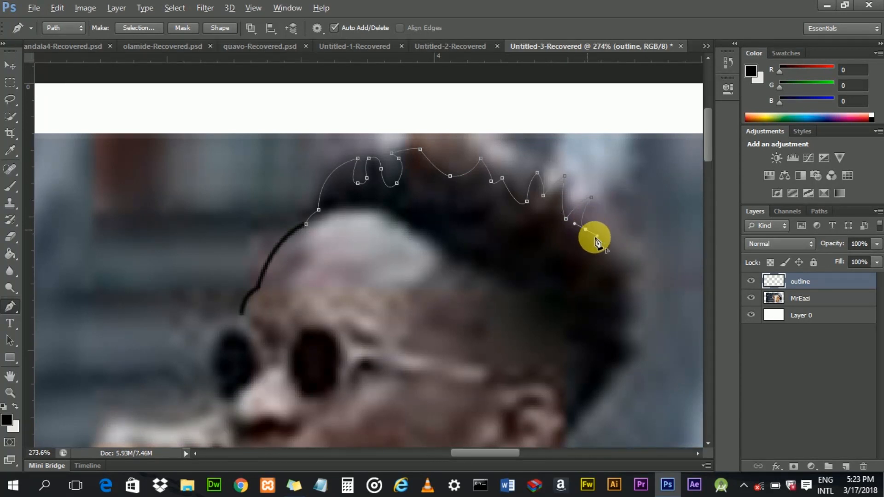
- Curve the path down the outer edge of the hair at the back of the head
drag(636, 258, 665, 258)
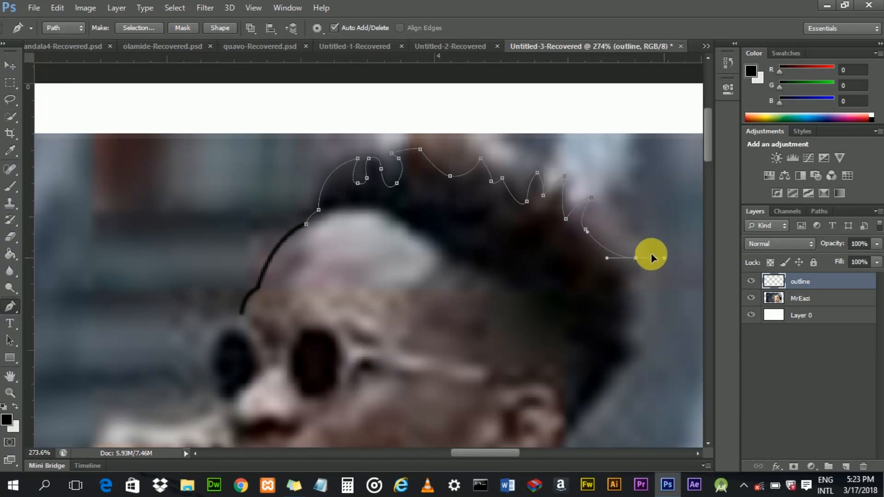
alt+click(636, 258)
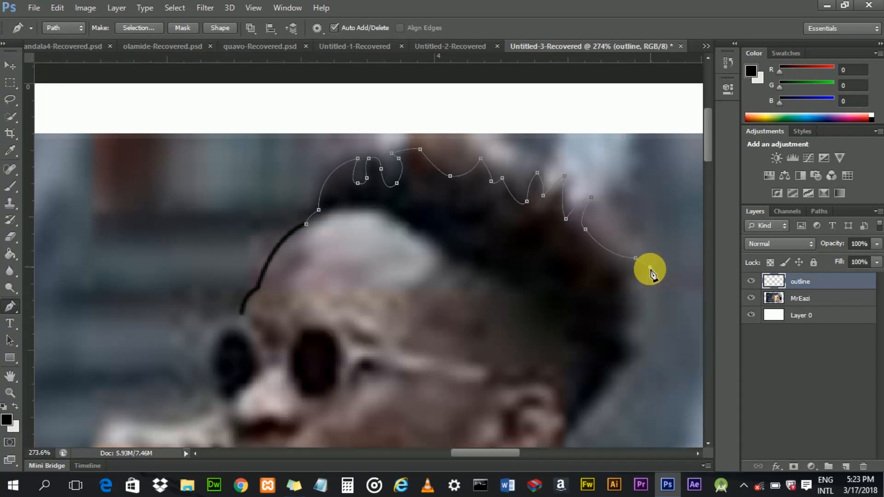
drag(649, 267, 662, 287)
alt+click(632, 274)
alt+click(642, 292)
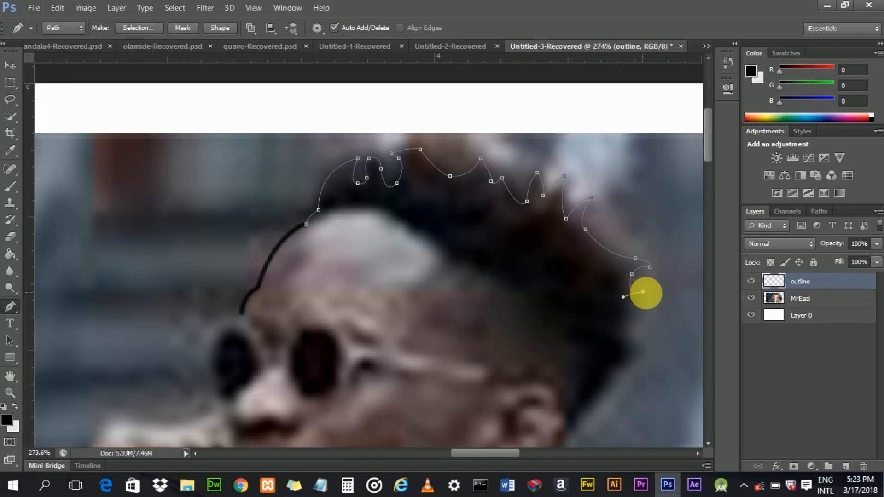
drag(630, 313, 637, 337)
alt+click(638, 306)
alt+click(625, 329)
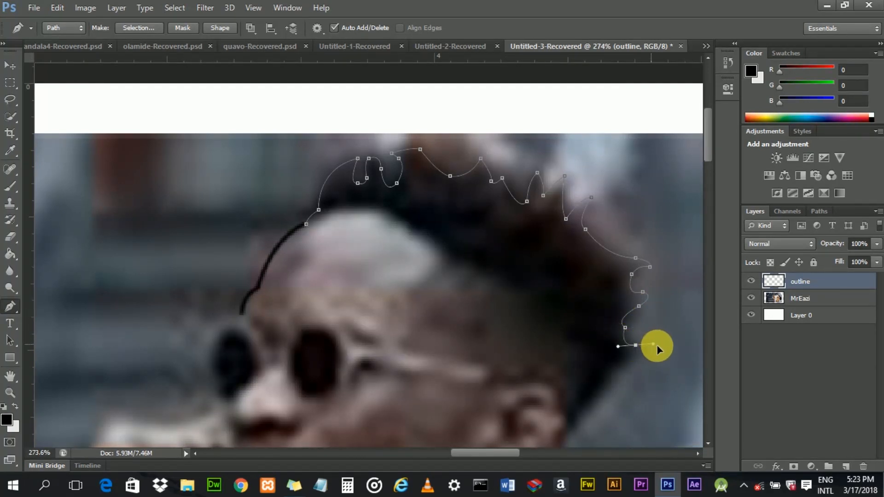
drag(661, 349, 672, 347)
alt+click(636, 345)
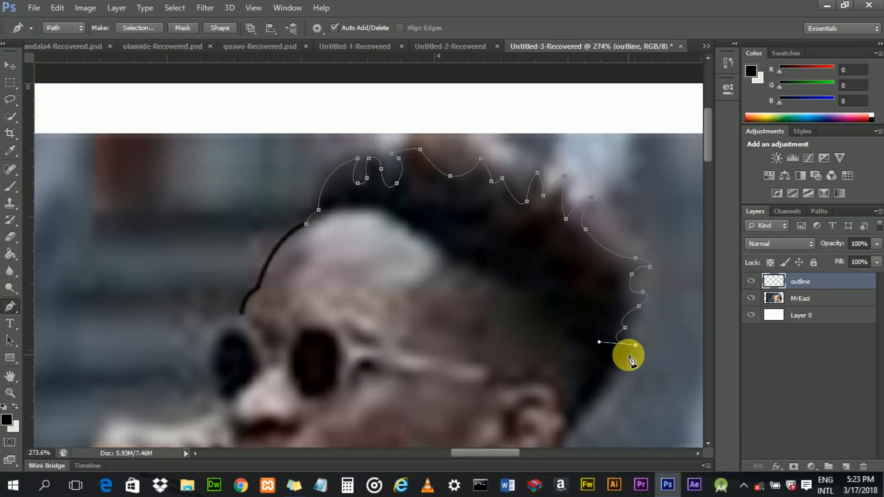
drag(636, 352, 620, 360)
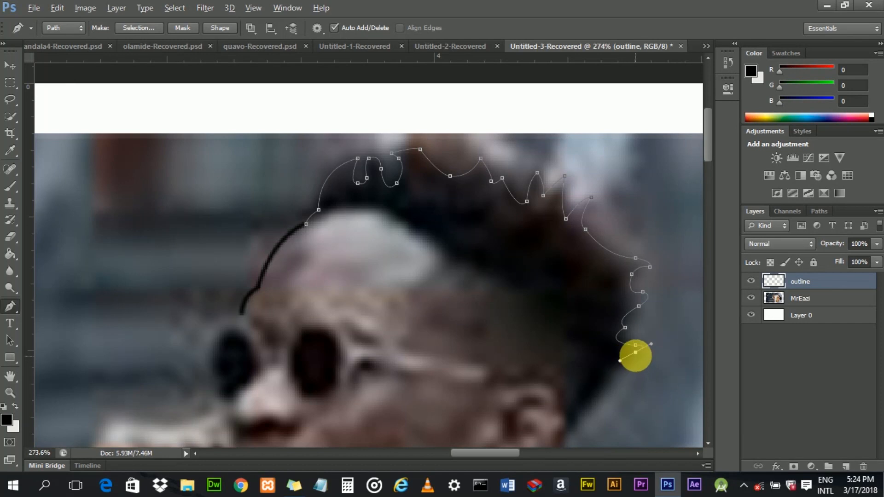
alt+click(636, 352)
click(612, 362)
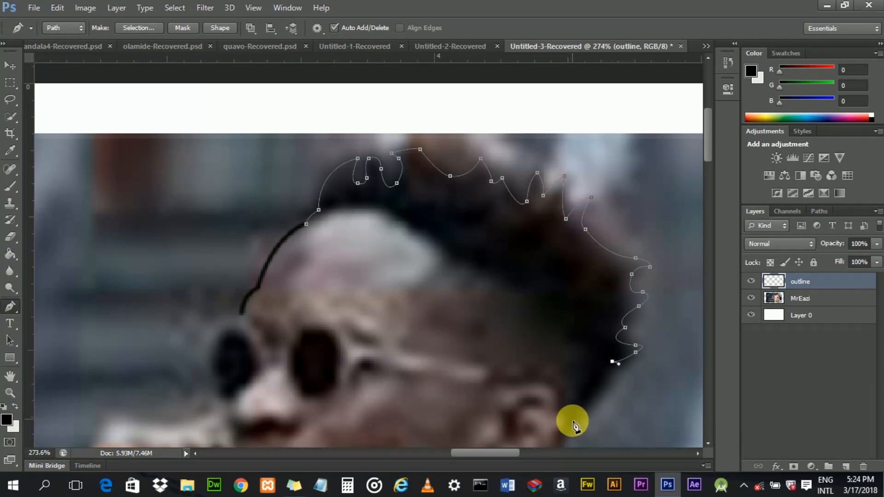
- Extend the path down to the sideburn beside the ear and undo the extra anchor placed after it
drag(575, 422, 563, 437)
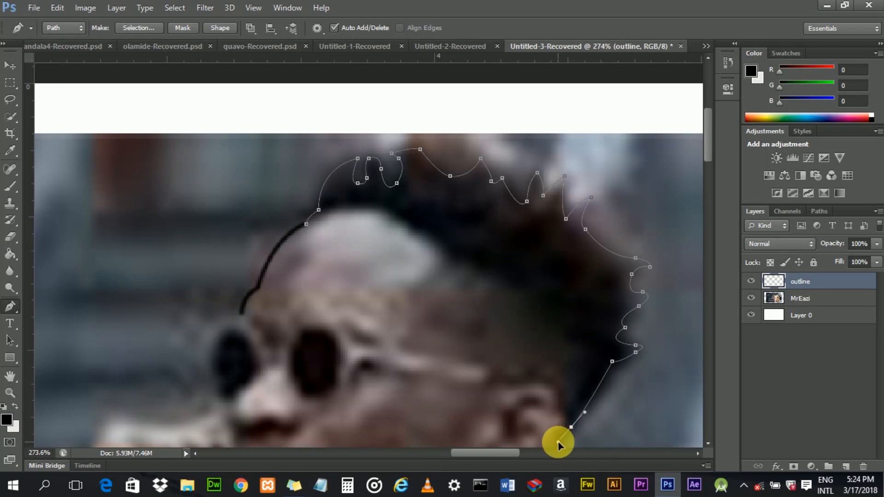
alt+click(571, 427)
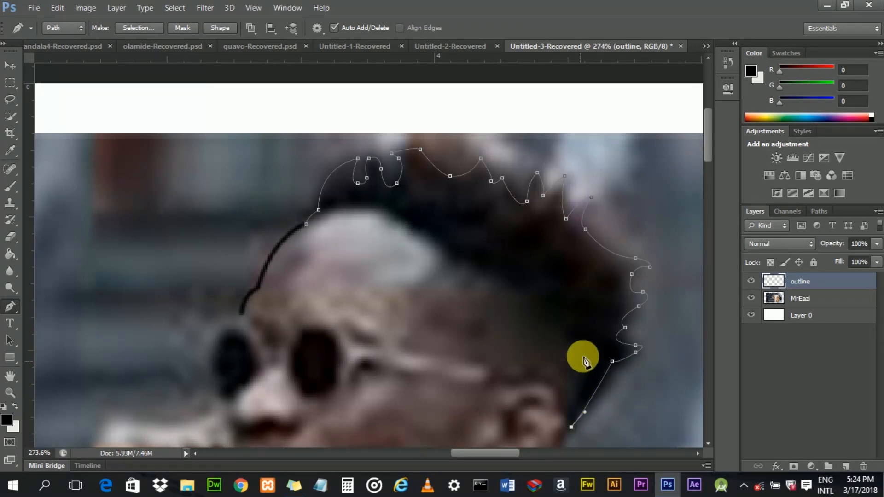
drag(588, 345, 581, 341)
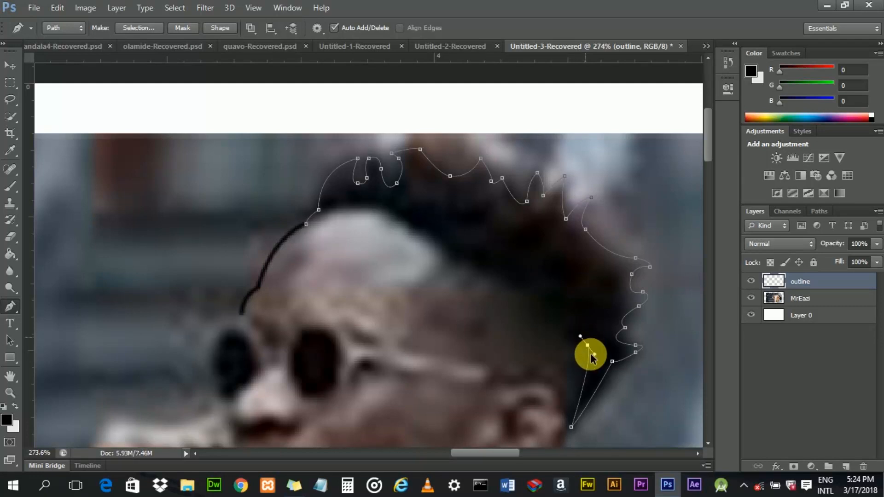
key(ctrl+z)
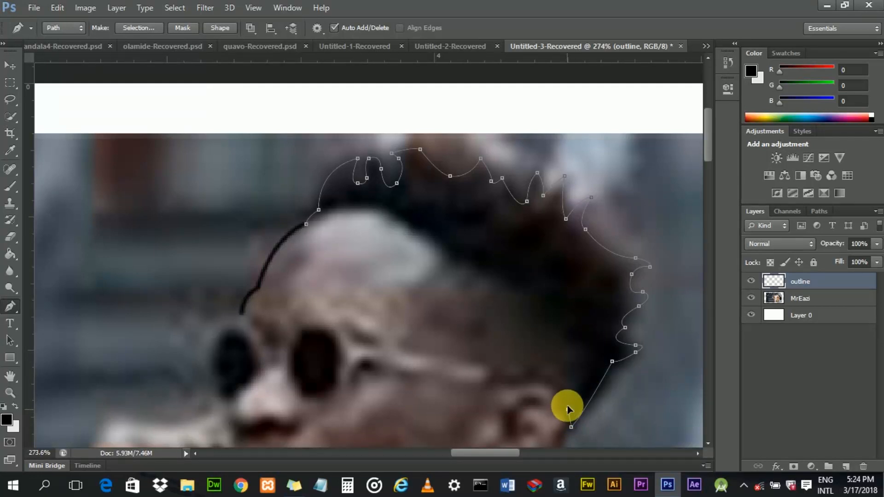
- Try curving the path back up along the side hairline, then undo those anchors
drag(589, 350, 577, 315)
alt+click(590, 350)
click(566, 336)
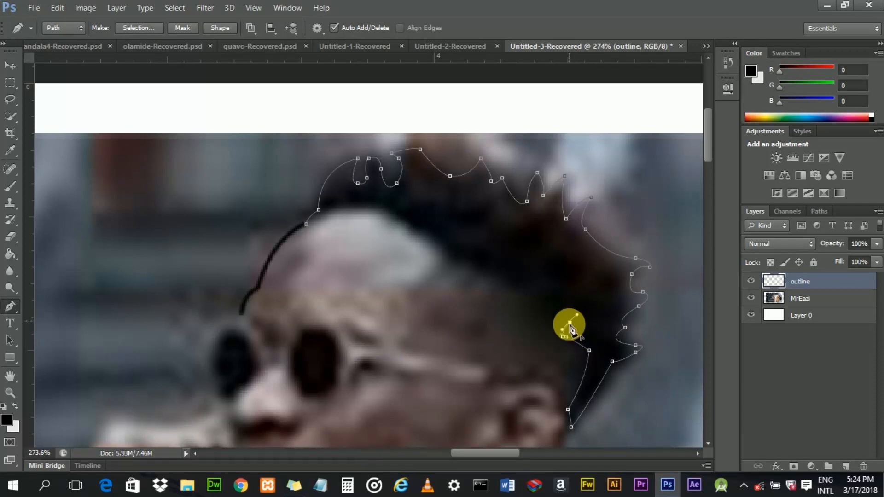
alt+click(570, 323)
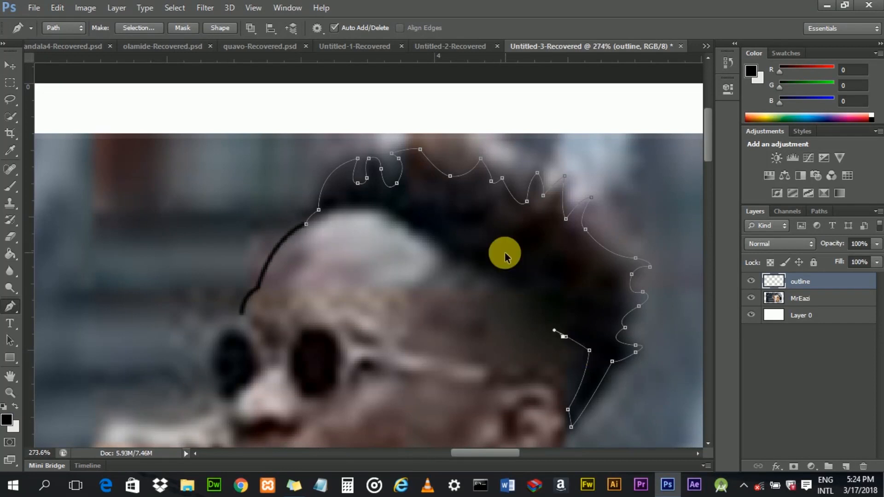
key(ctrl+z)
key(ctrl+alt+z)
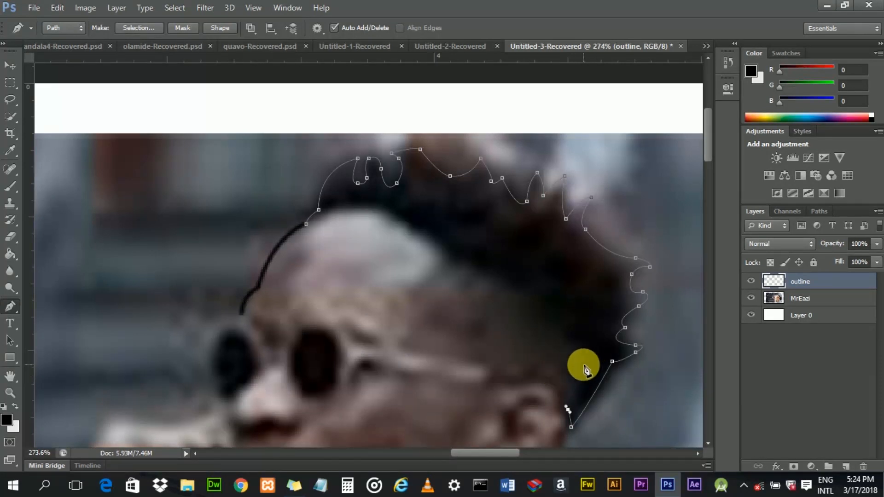
- Curve the path back up from the sideburn along the inner edge of the side hair
drag(588, 372, 544, 376)
click(564, 371)
drag(583, 351, 564, 329)
alt+click(577, 353)
alt+click(564, 338)
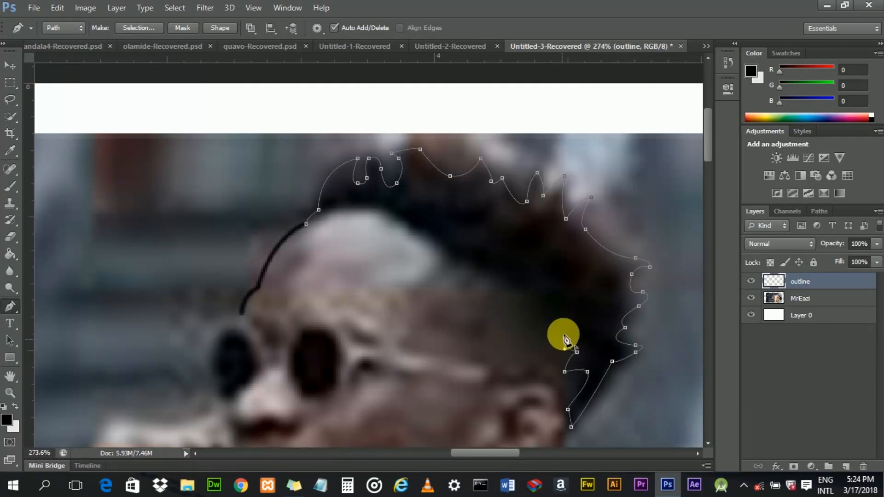
click(566, 326)
click(547, 330)
drag(547, 330, 557, 336)
alt+click(546, 330)
mouse_move(532, 301)
mouse_down()
mouse_move(545, 282)
mouse_move(525, 285)
mouse_up()
alt+click(532, 301)
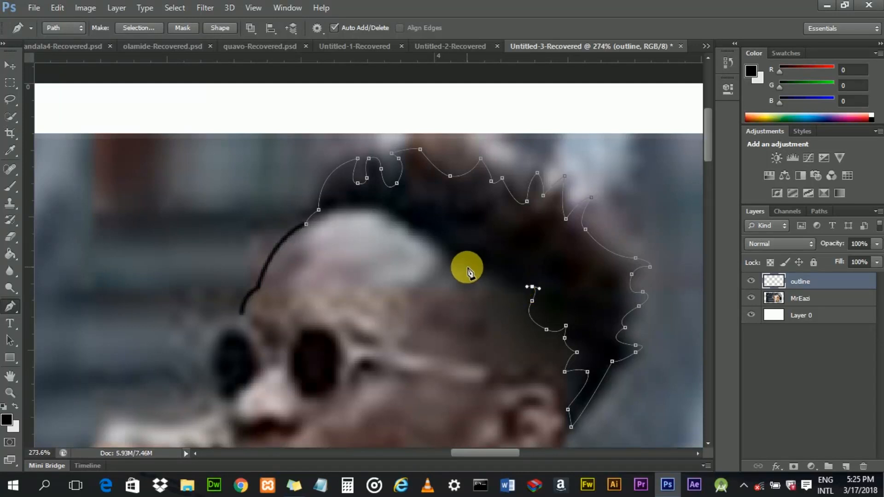
- Curve the path along the hairline across the top of the head and close it at the starting anchor
drag(440, 266, 436, 265)
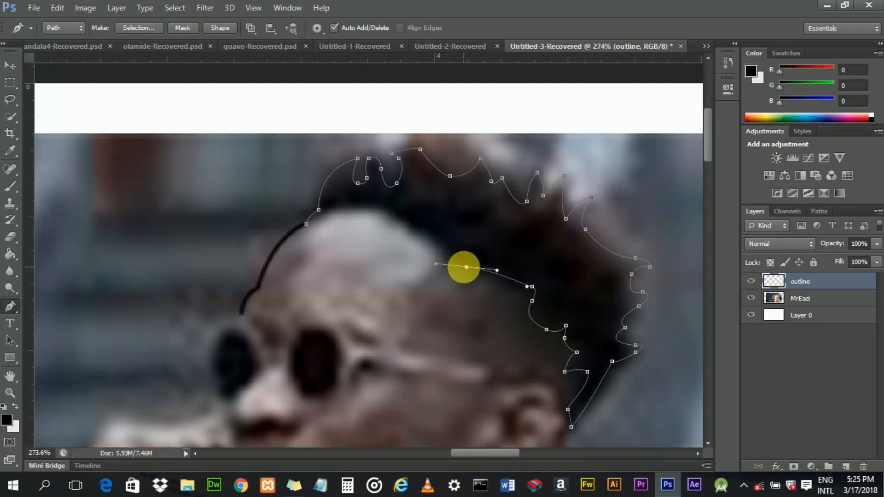
click(442, 265)
click(450, 254)
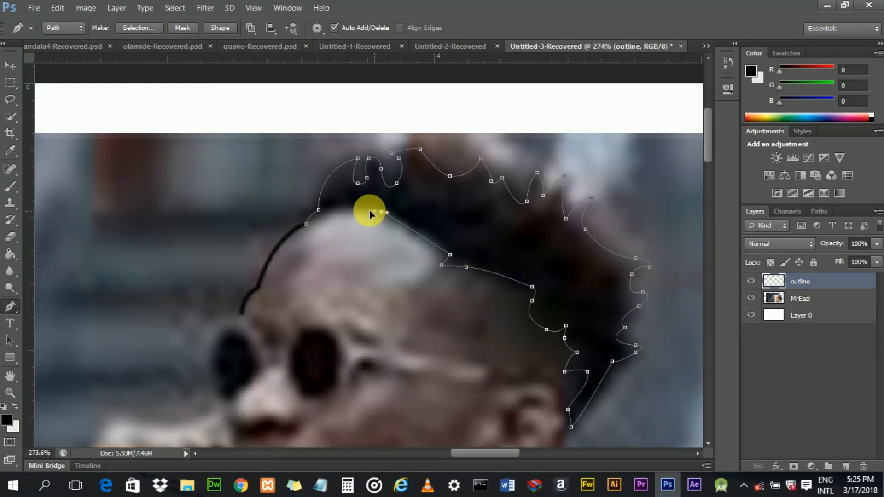
drag(362, 211, 359, 212)
alt+click(381, 212)
drag(327, 217, 321, 218)
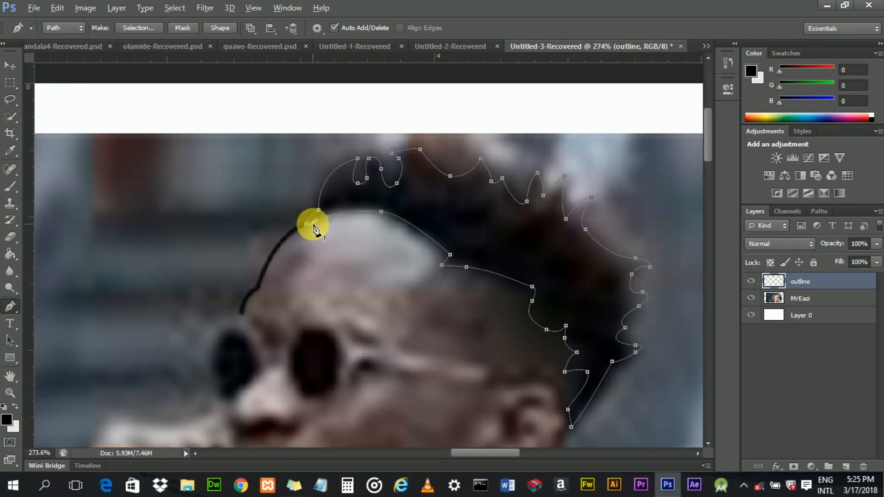
click(307, 225)
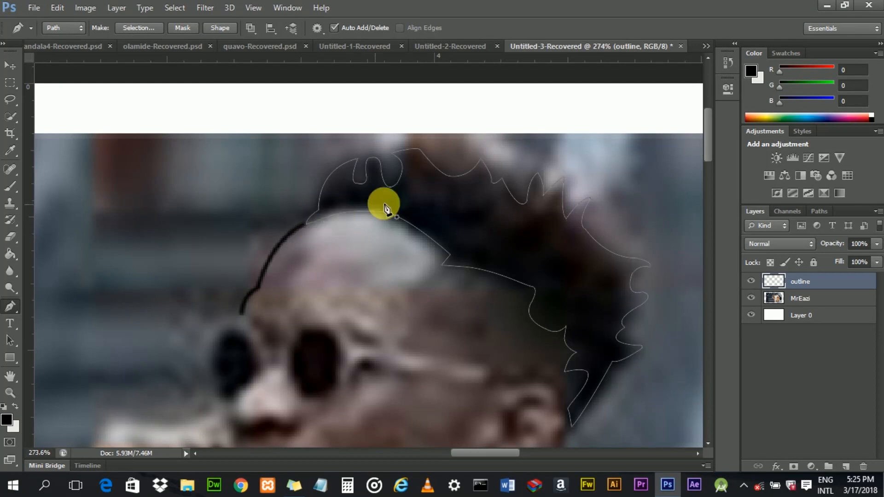
- Fill the closed hair path with the black foreground colour, then delete the path
right_click(538, 251)
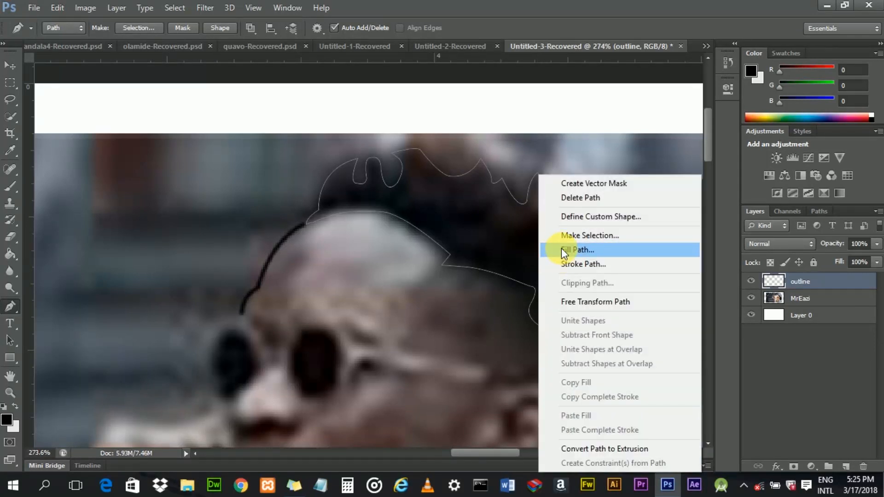
click(561, 248)
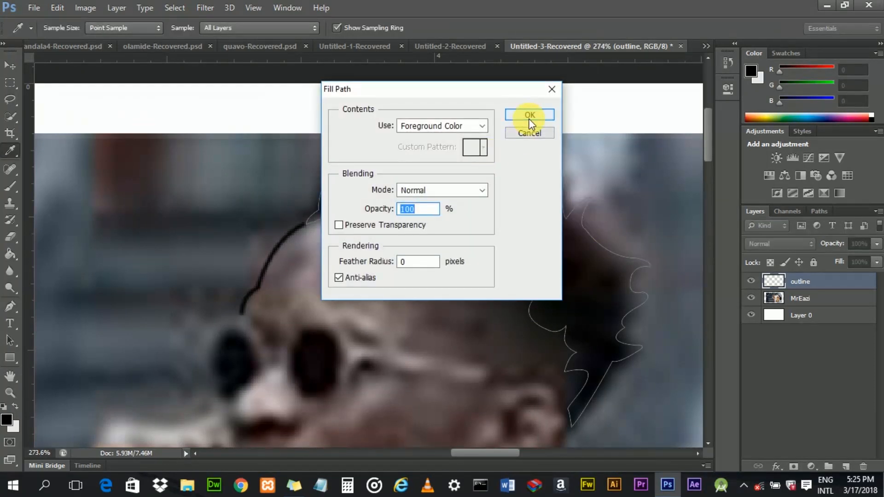
click(529, 120)
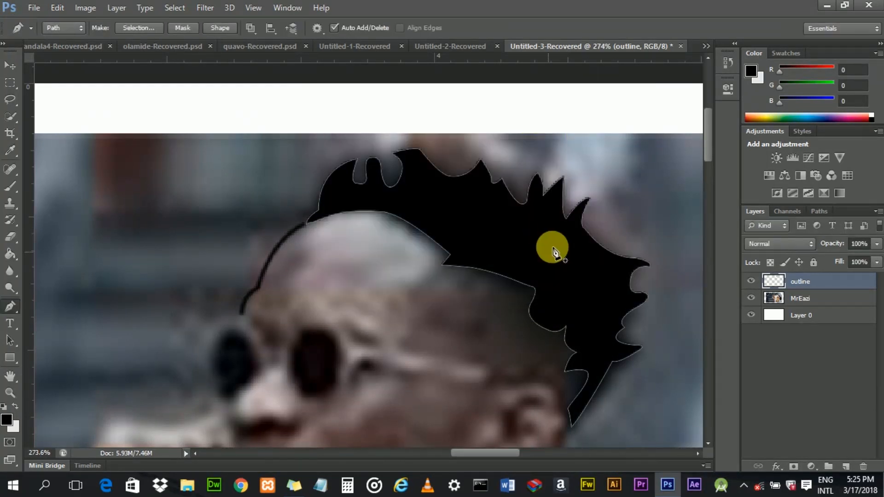
right_click(554, 246)
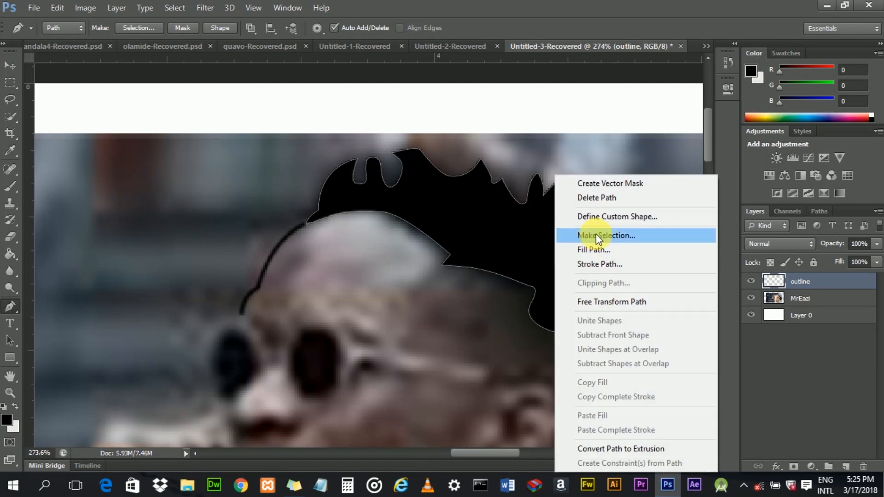
click(611, 199)
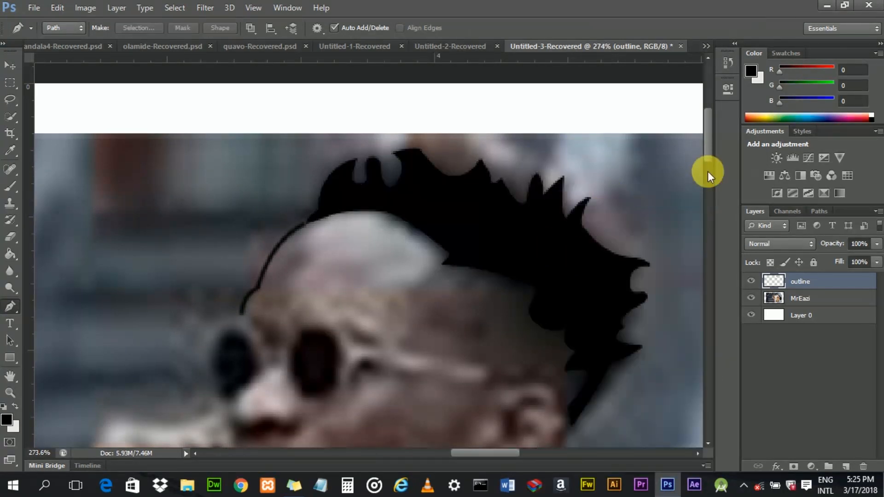
- Stroke a short path bridging the gap between the hair and head outline with the brush, then delete the path
drag(710, 156, 711, 155)
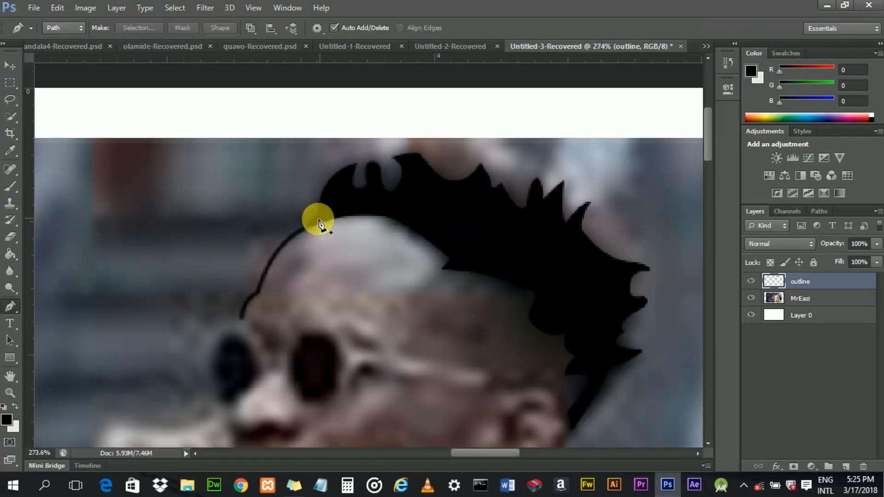
scroll(303, 233, up, 5)
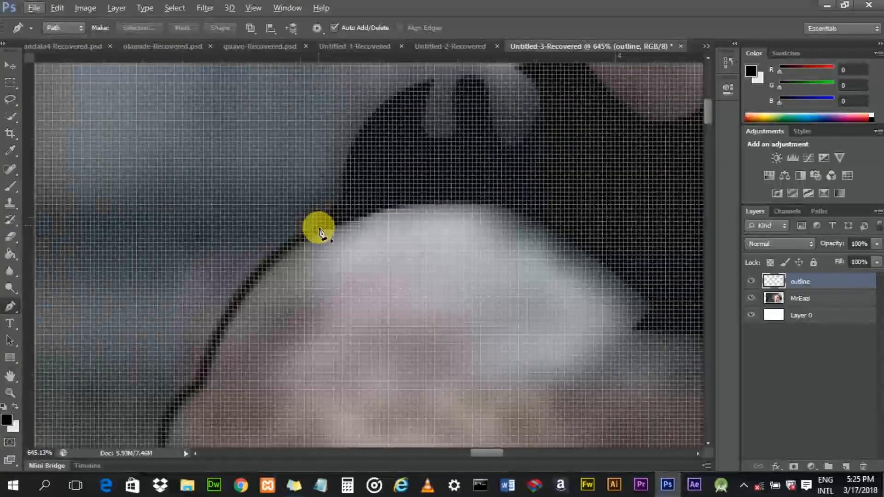
click(325, 226)
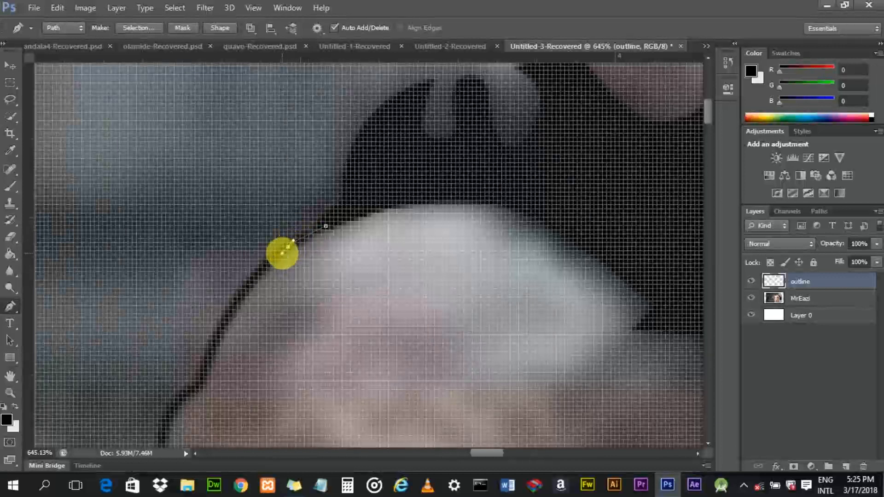
right_click(312, 233)
click(355, 259)
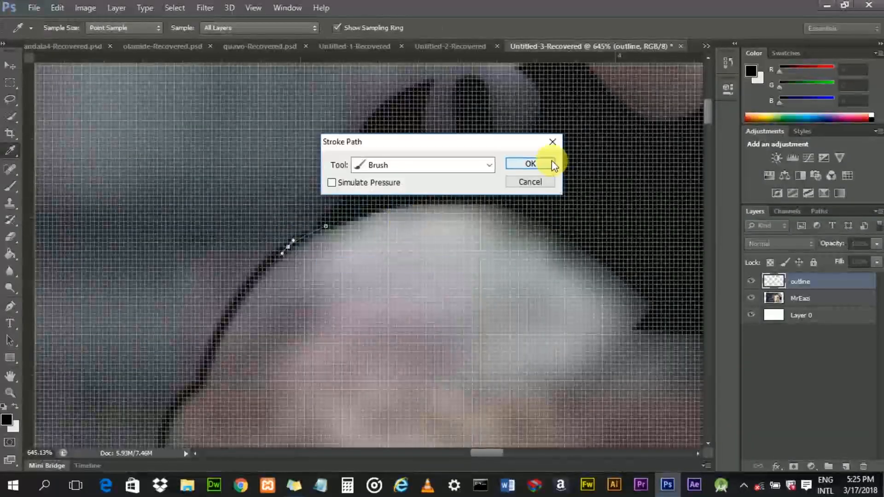
click(552, 162)
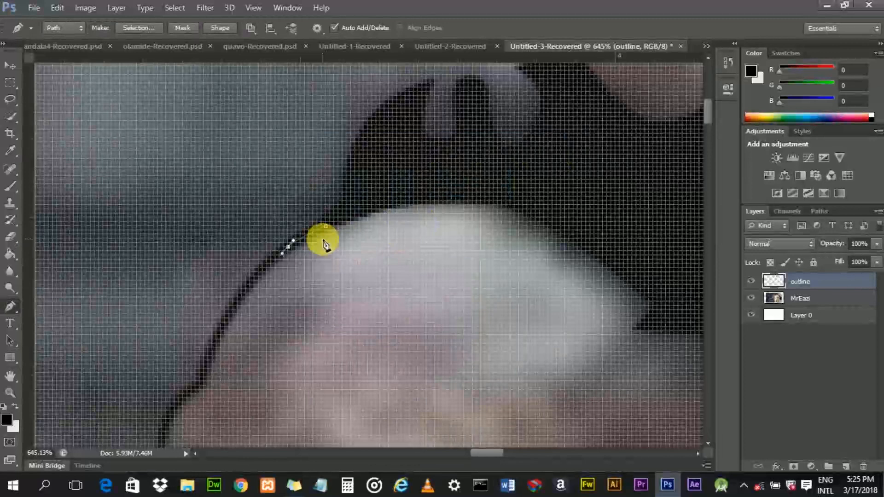
right_click(309, 228)
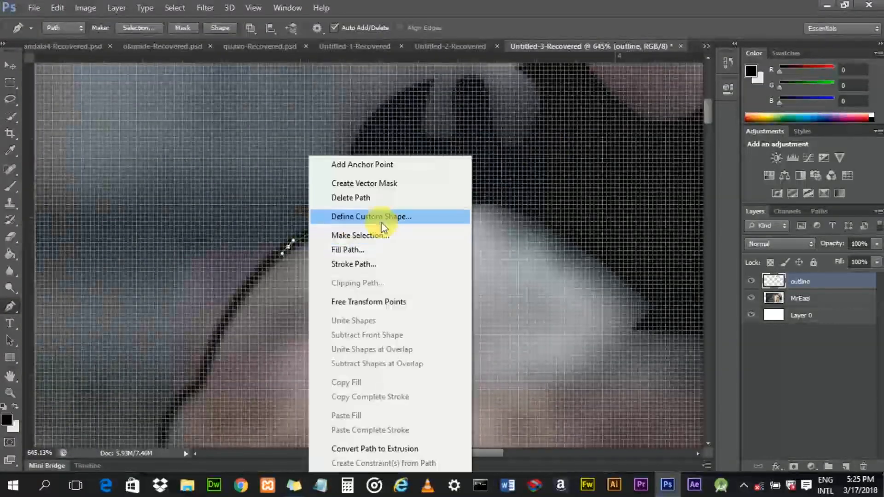
click(388, 199)
- Try placing anchors across the bridge of the glasses, then undo both anchors
scroll(405, 312, down, 5)
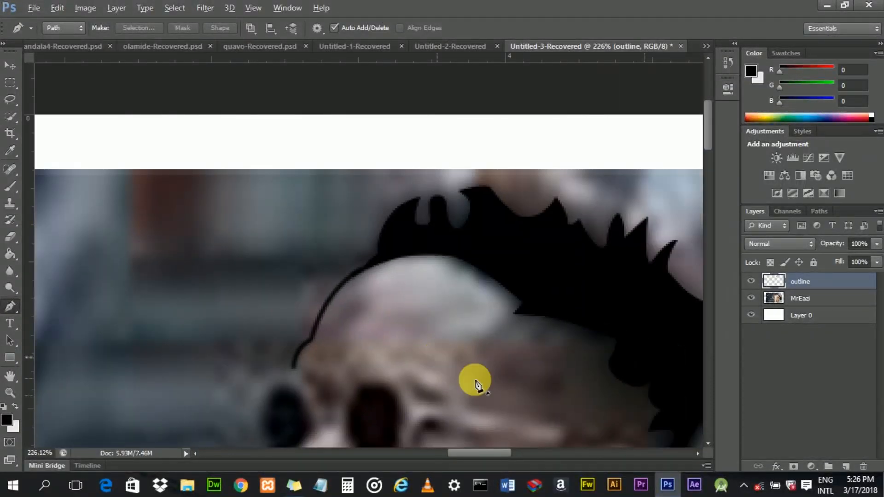
scroll(709, 159, down, 3)
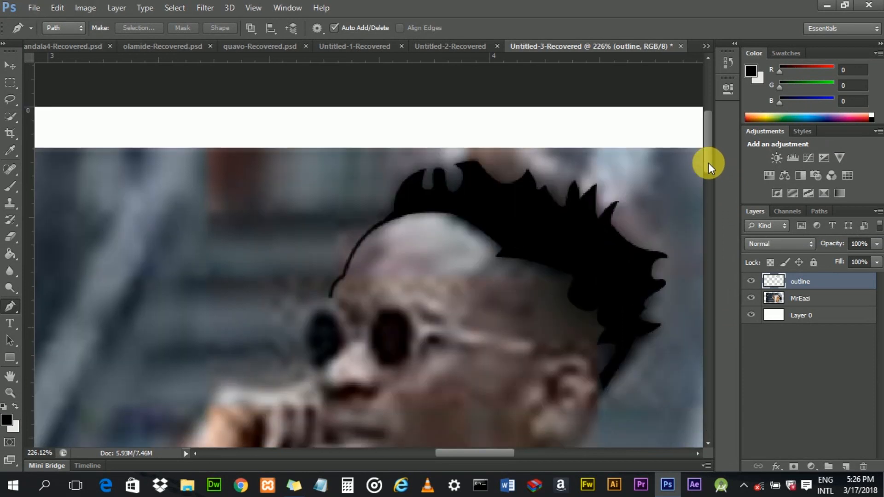
scroll(490, 216, down, 2)
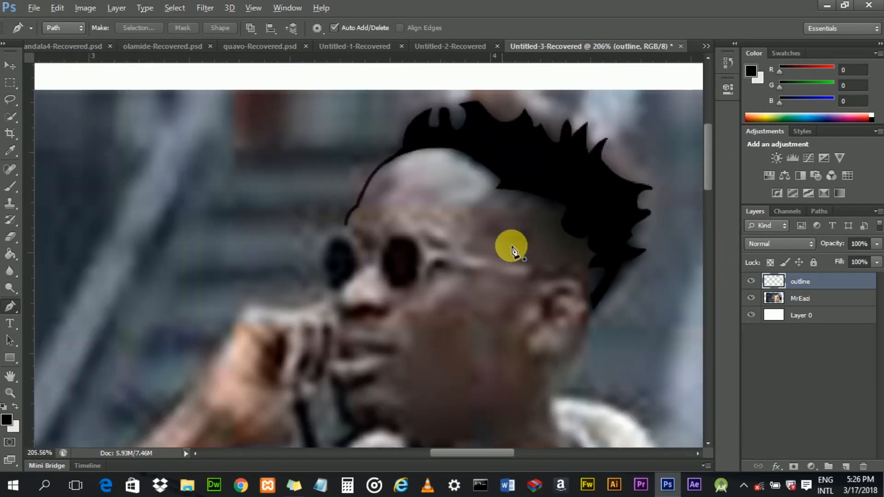
scroll(712, 187, down, 1)
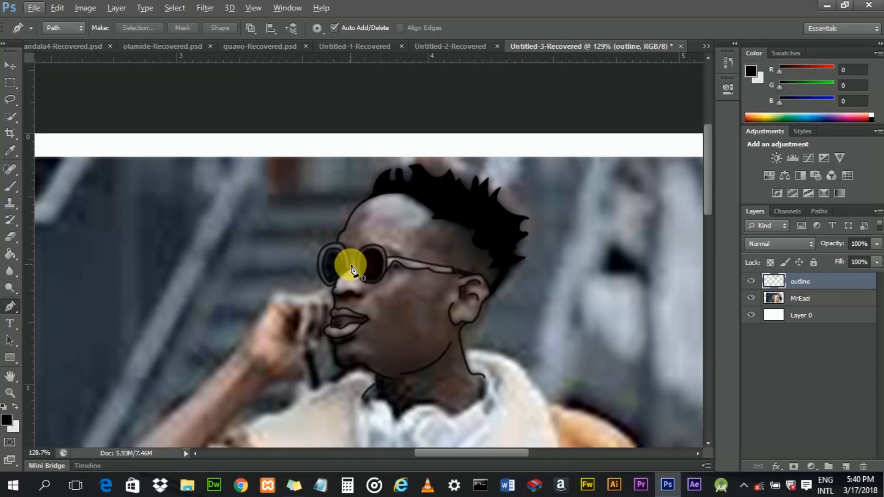
scroll(352, 269, up, 3)
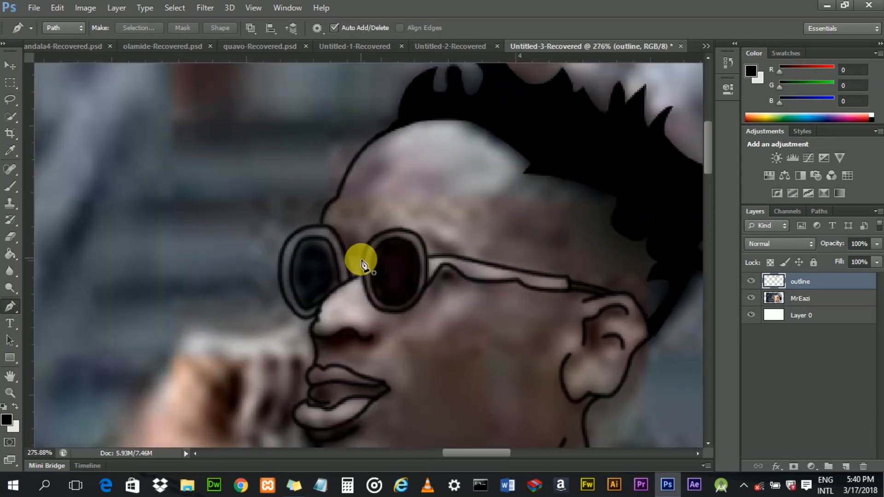
click(361, 260)
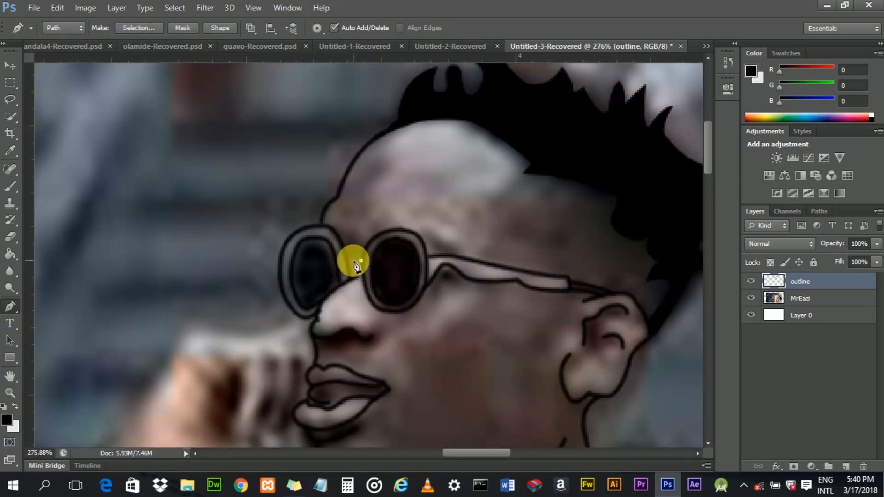
click(348, 260)
key(ctrl+z)
key(ctrl+z)
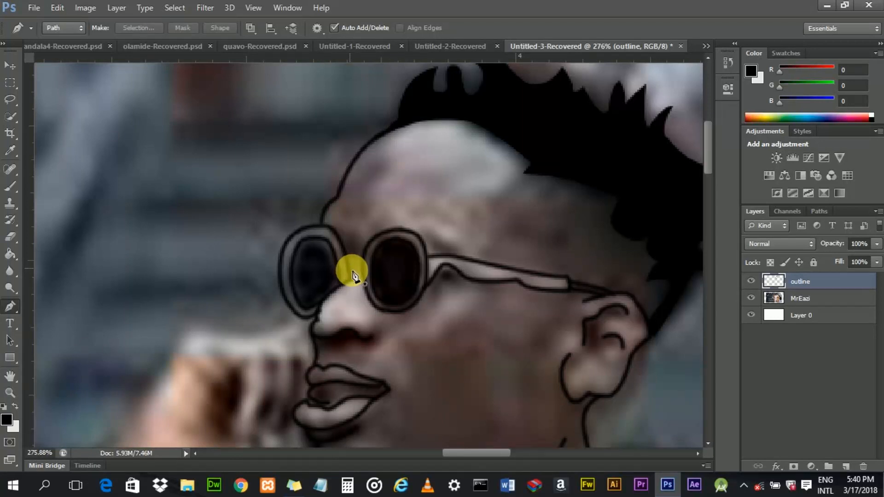
- Draw a short path across the glasses' bridge between the lenses and stroke it with the brush
click(349, 270)
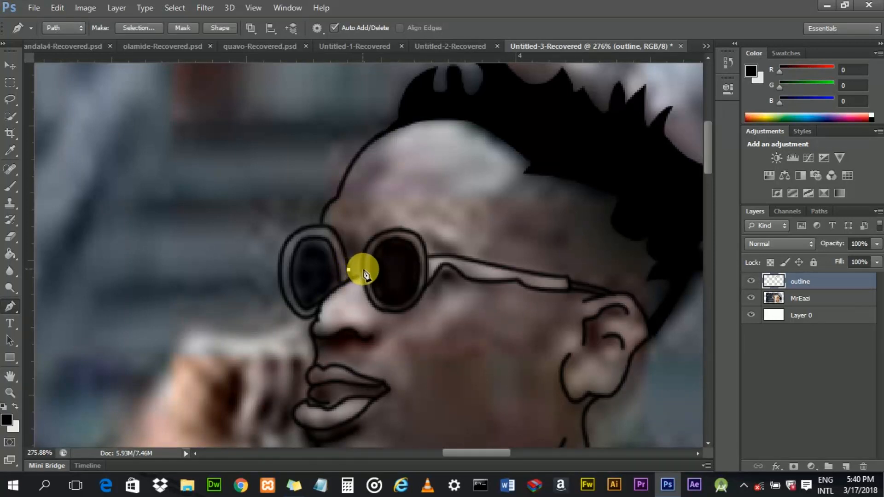
click(362, 270)
right_click(360, 276)
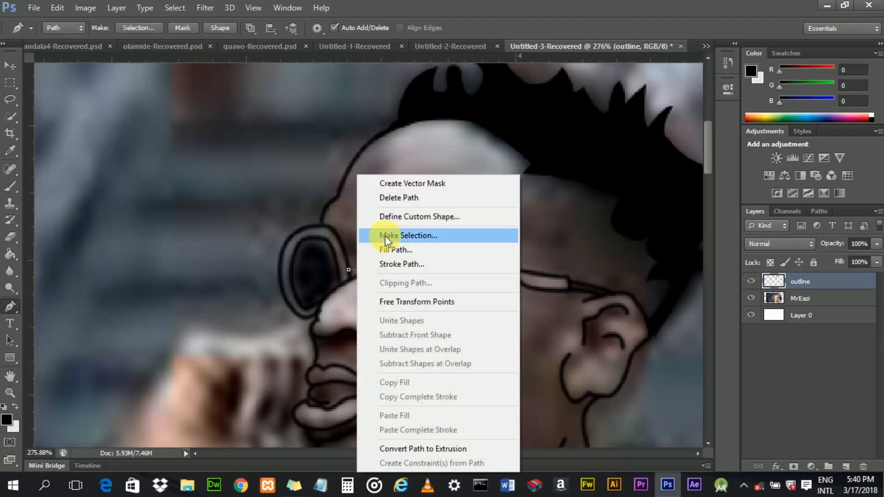
click(386, 265)
click(511, 162)
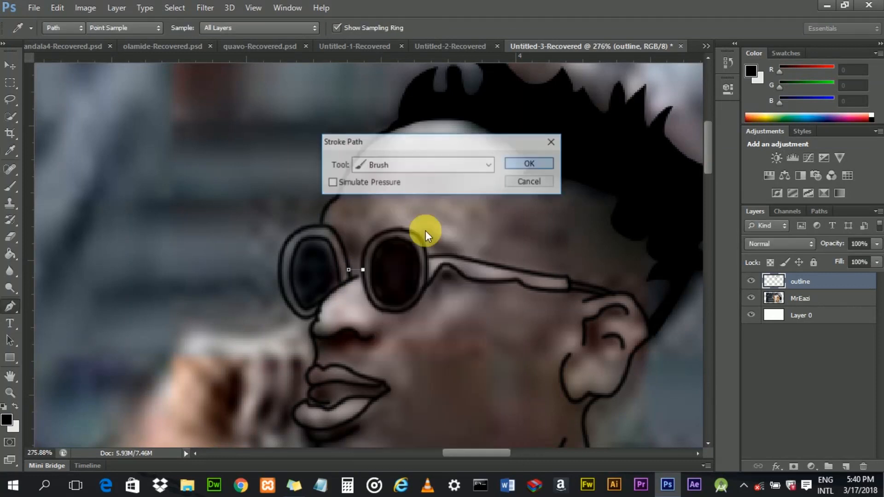
- Delete the bridge path and remove a stray anchor placed beside the left lens
right_click(359, 269)
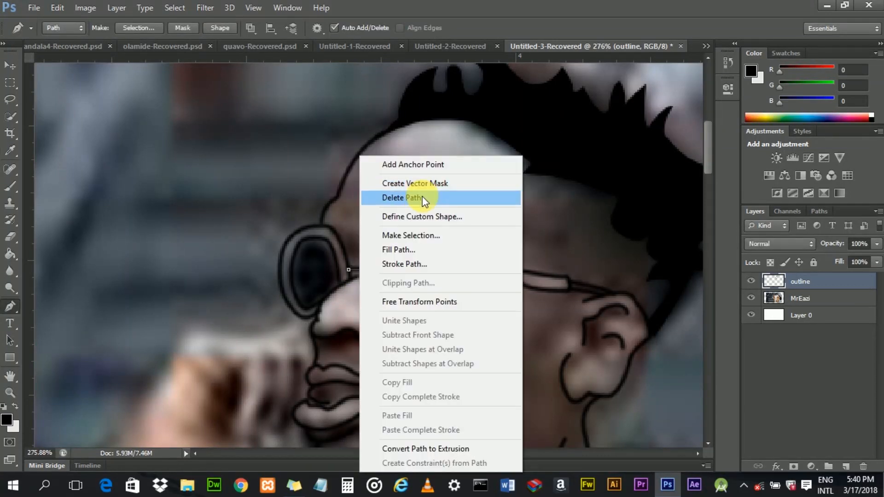
click(366, 198)
click(351, 276)
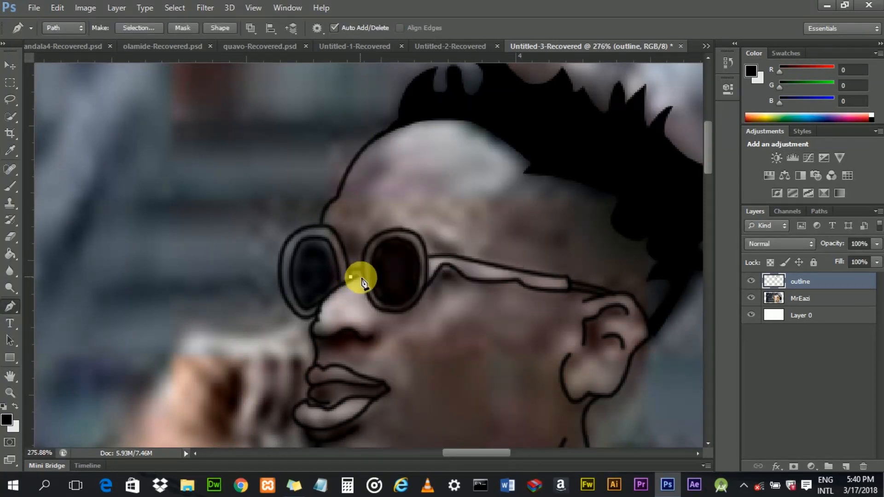
right_click(363, 277)
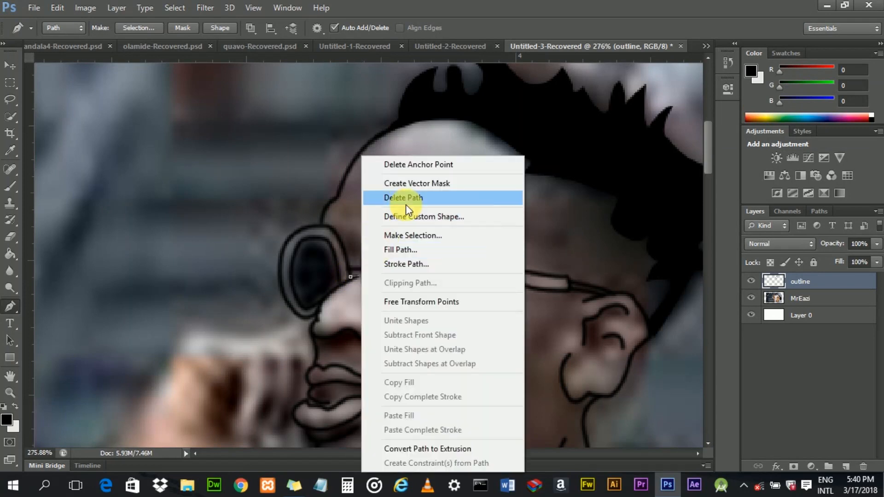
click(432, 165)
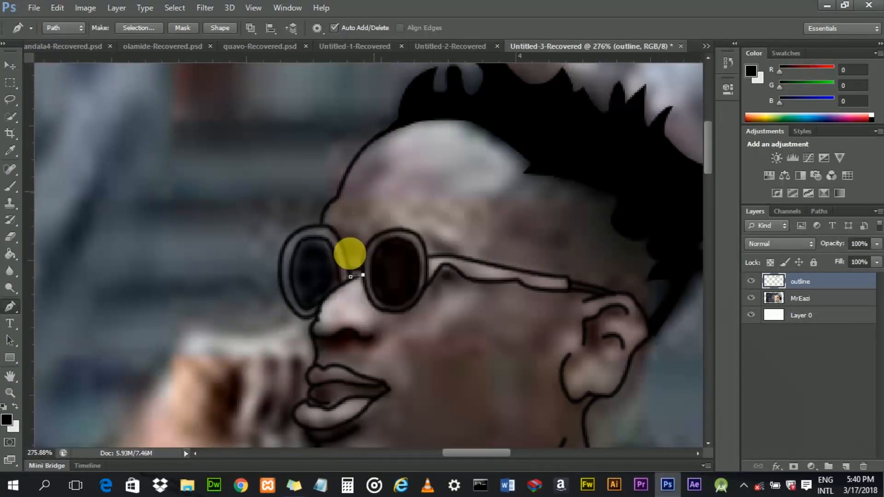
- Stroke a new bridge path between the lenses with the brush, then delete the path
click(350, 276)
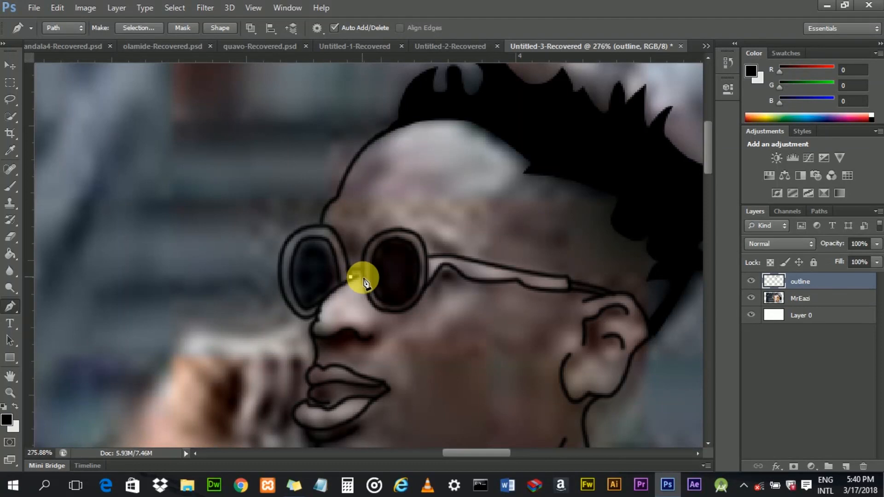
right_click(364, 280)
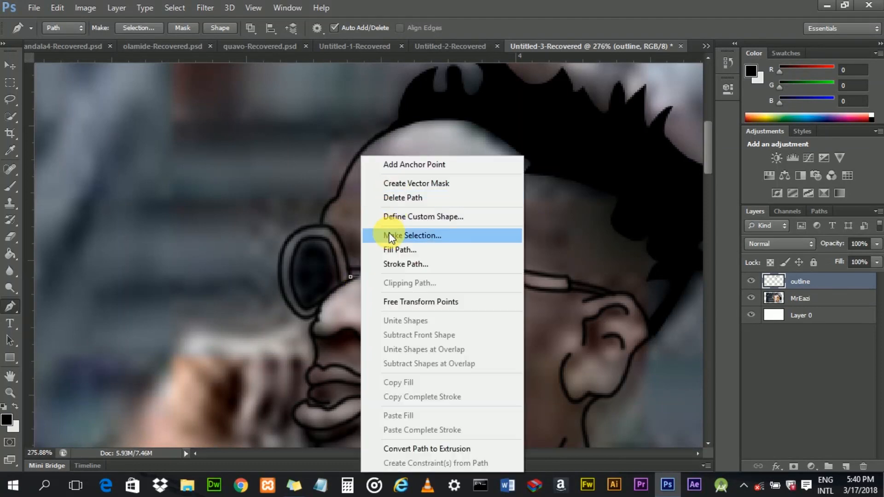
click(385, 265)
click(509, 165)
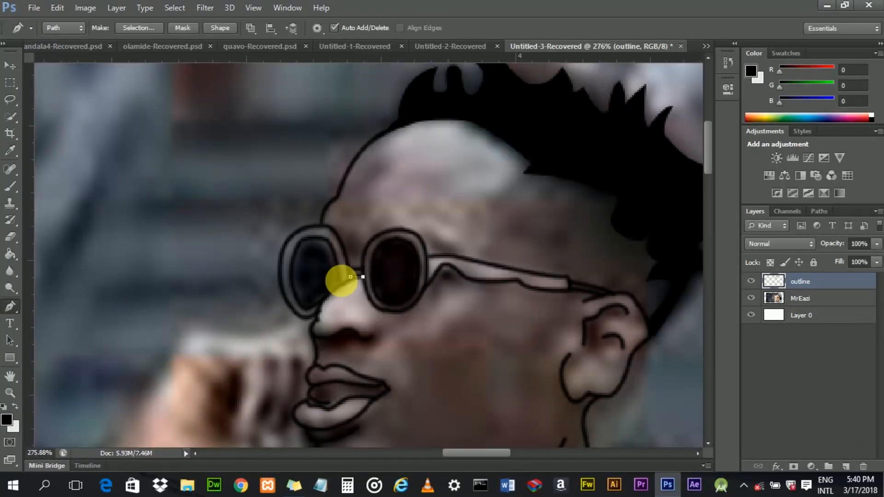
right_click(349, 276)
click(432, 198)
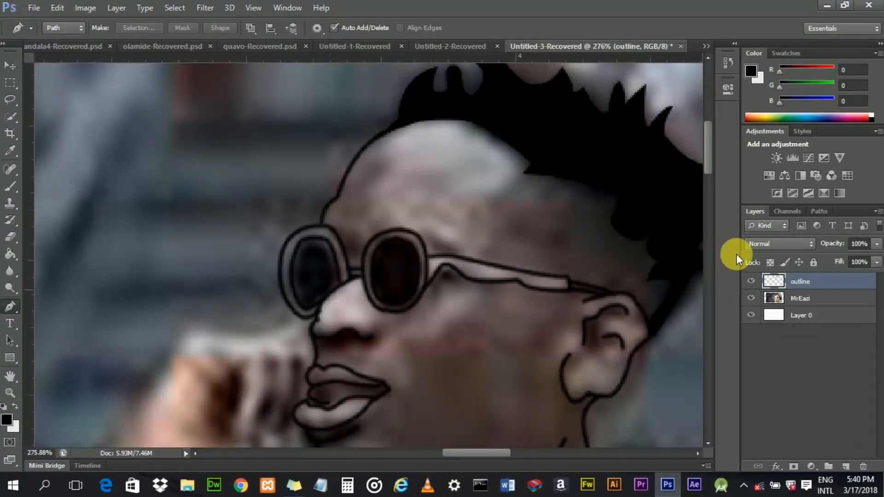
mouse_move(707, 158)
mouse_down()
mouse_move(707, 180)
mouse_move(709, 172)
mouse_up()
scroll(442, 135, down, 3)
scroll(409, 208, down, 1)
scroll(410, 212, down, 1)
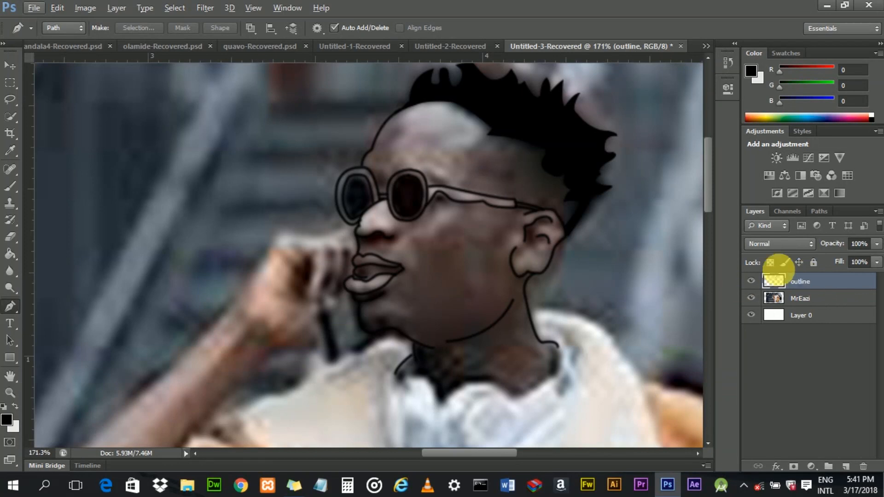
- Hide the MrEazi photo layer to check the outline on its own, then show the photo again
click(751, 299)
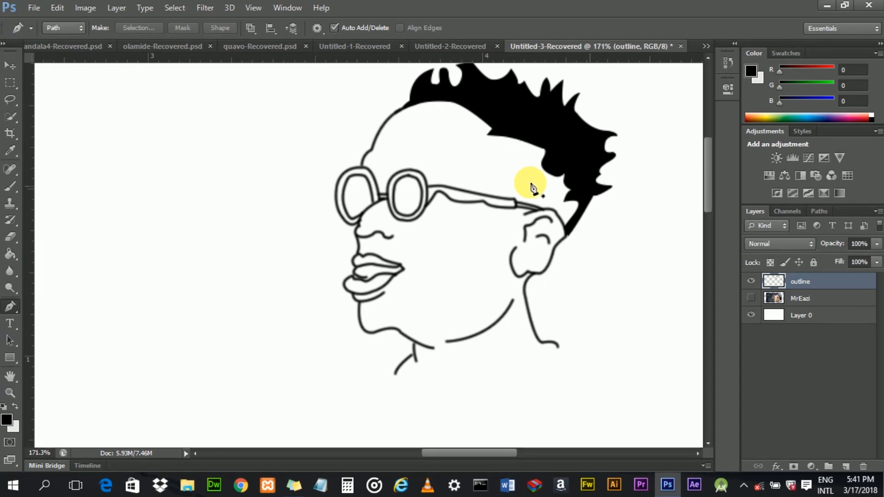
scroll(477, 225, down, 4)
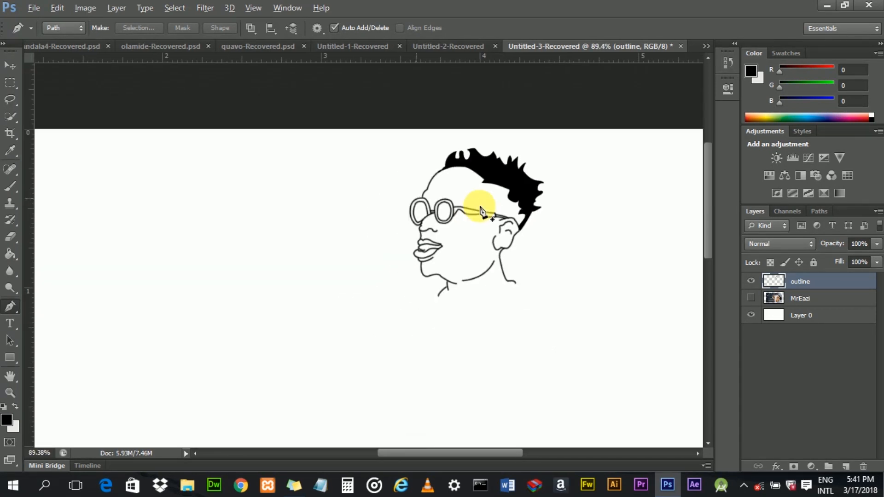
scroll(481, 211, up, 4)
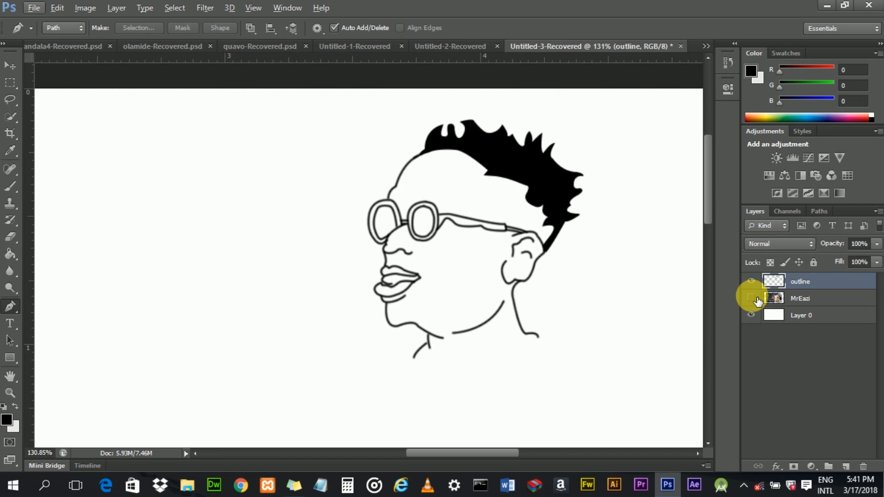
click(751, 298)
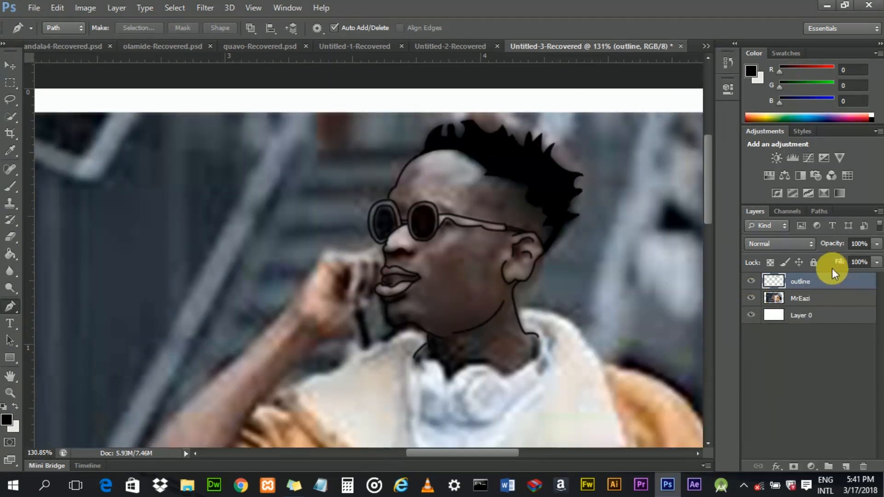
- Add a new layer above the outline layer and name it skin
mouse_move(712, 187)
mouse_down()
mouse_move(706, 233)
mouse_move(708, 190)
mouse_up()
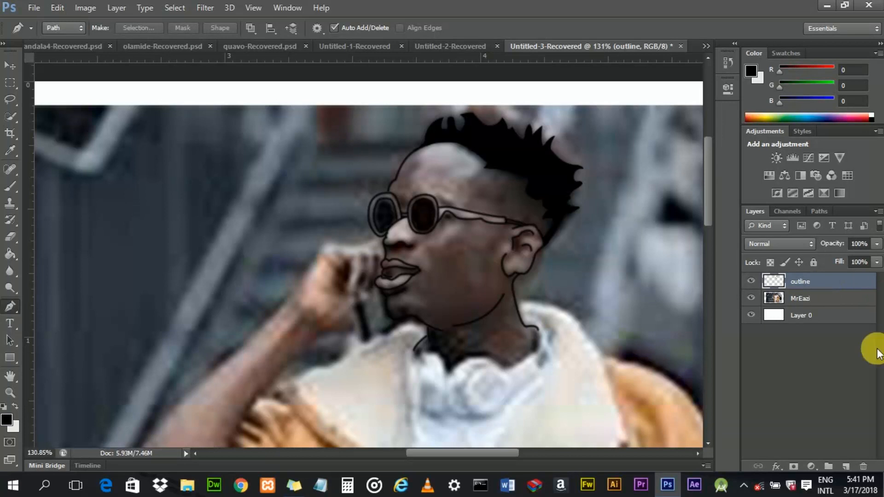
click(851, 468)
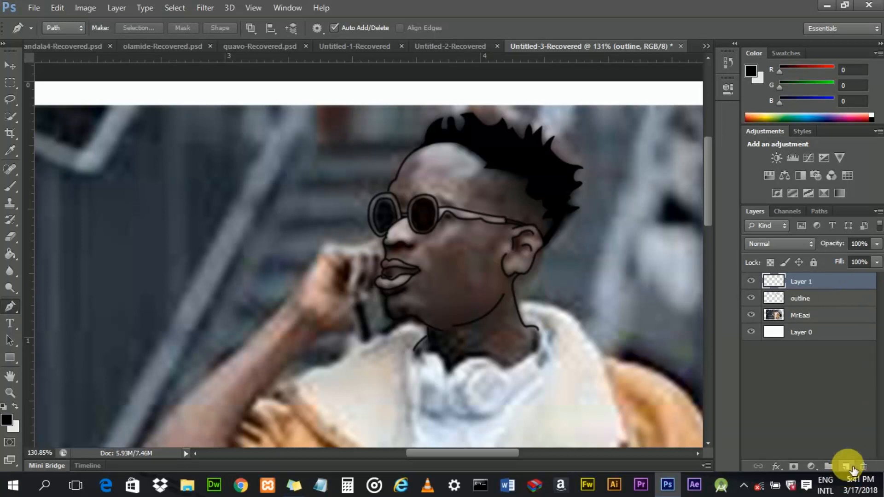
double_click(803, 282)
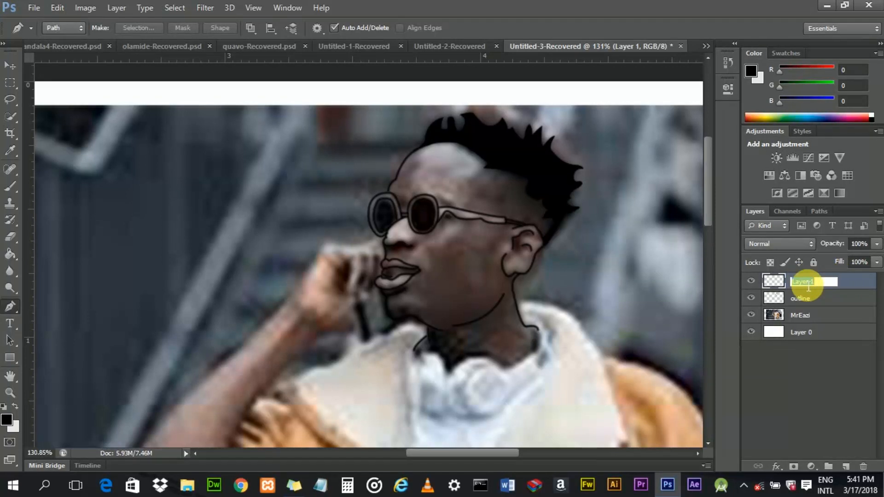
key(BackSpace)
text(skin)
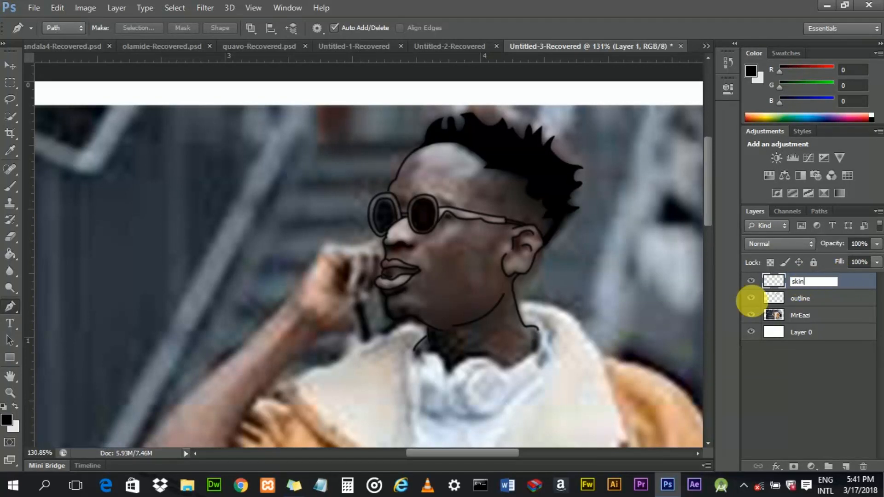
key(Return)
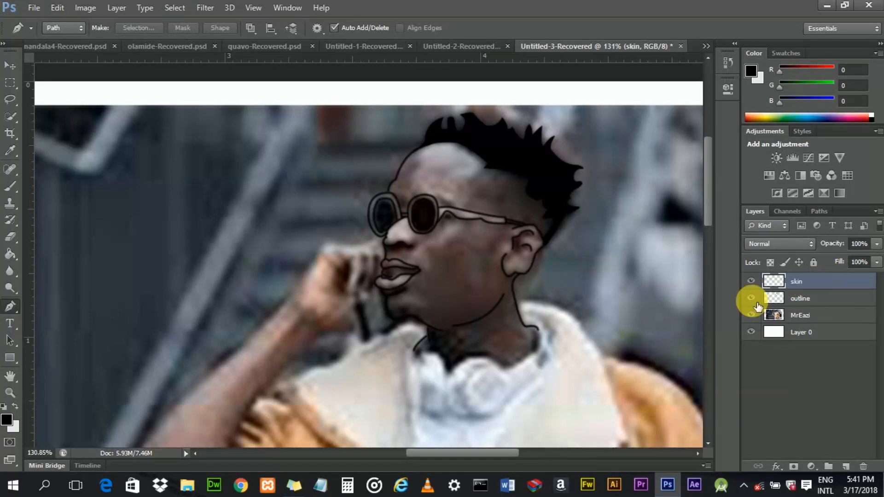
- Switch to the Brush Tool and sample a skin colour from the face
click(11, 185)
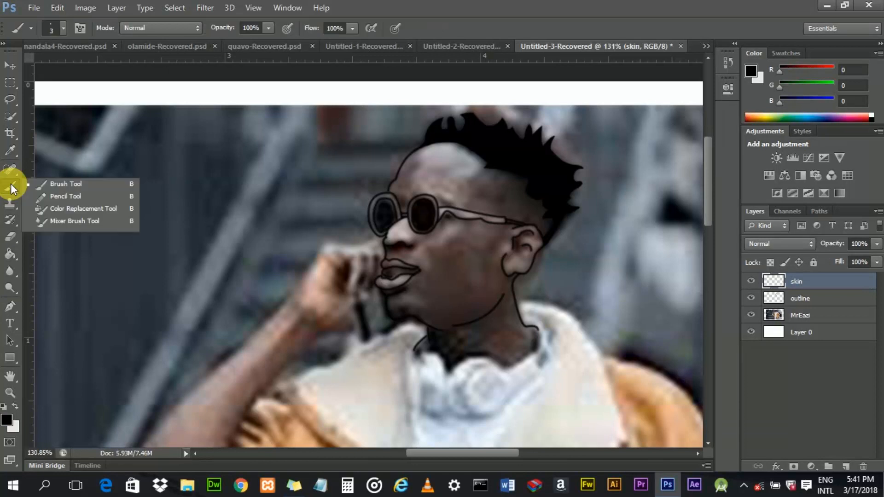
click(45, 183)
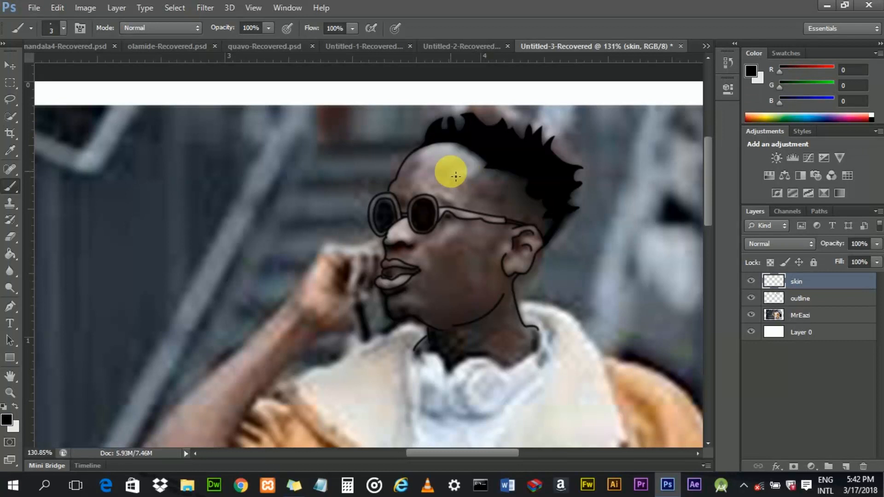
scroll(451, 174, up, 4)
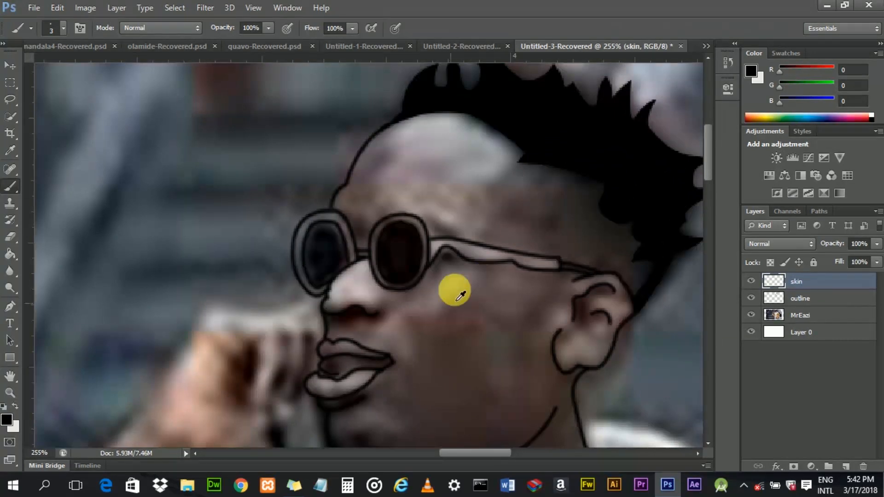
alt+click(431, 309)
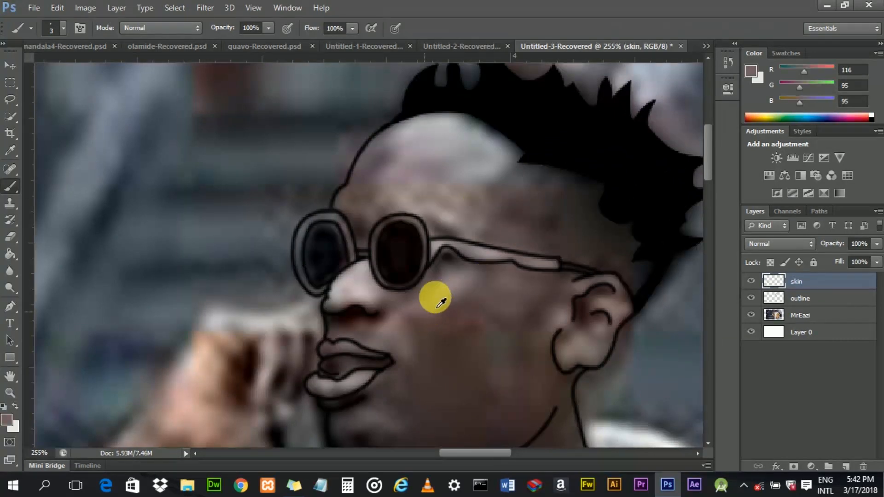
alt+click(420, 310)
drag(420, 310, 385, 168)
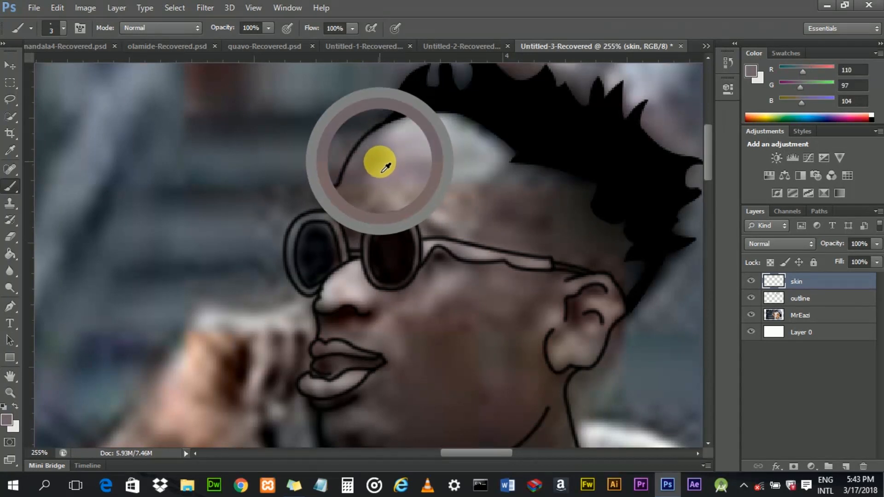
mouse_move(385, 168)
mouse_down()
mouse_move(427, 300)
mouse_move(445, 307)
mouse_move(389, 166)
mouse_move(377, 173)
mouse_move(401, 258)
mouse_move(421, 290)
mouse_move(420, 321)
mouse_move(411, 313)
mouse_up()
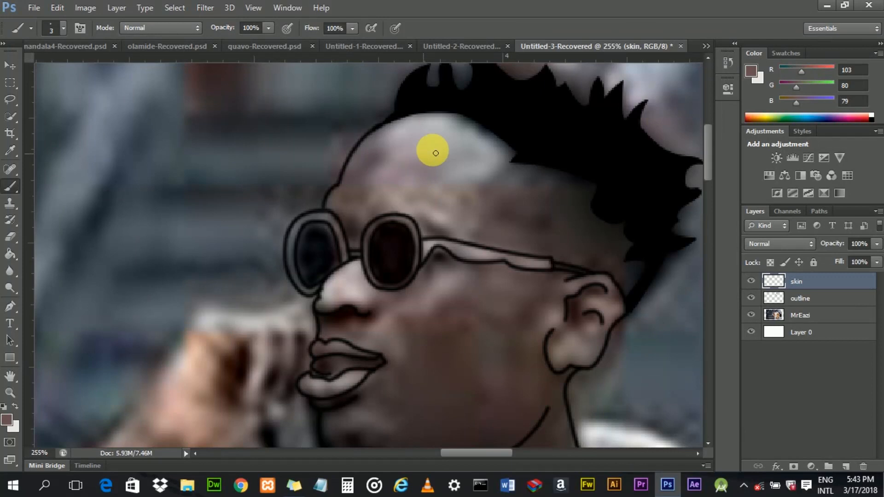
- Paint a patch of the sampled skin colour on the forehead on the skin layer, enlarging the brush to 25
drag(709, 154, 709, 158)
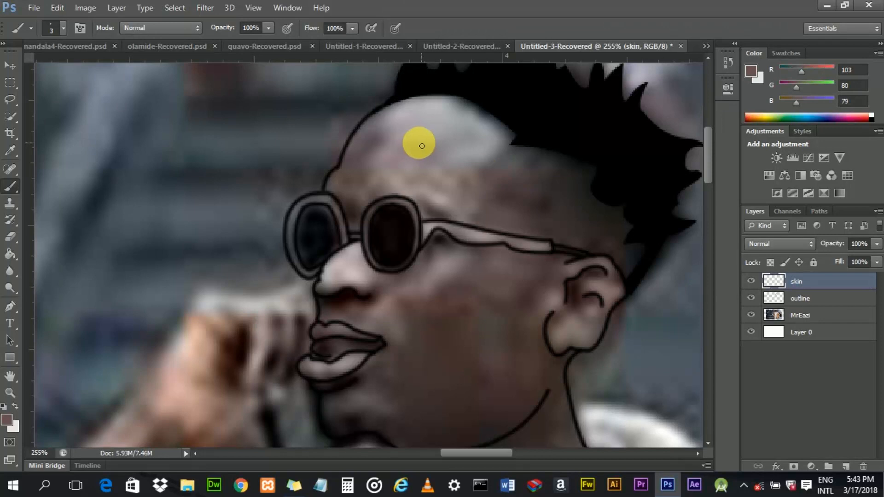
click(425, 136)
mouse_move(387, 166)
mouse_down()
mouse_move(427, 136)
mouse_move(385, 163)
mouse_move(408, 132)
mouse_move(381, 171)
mouse_move(411, 140)
mouse_up()
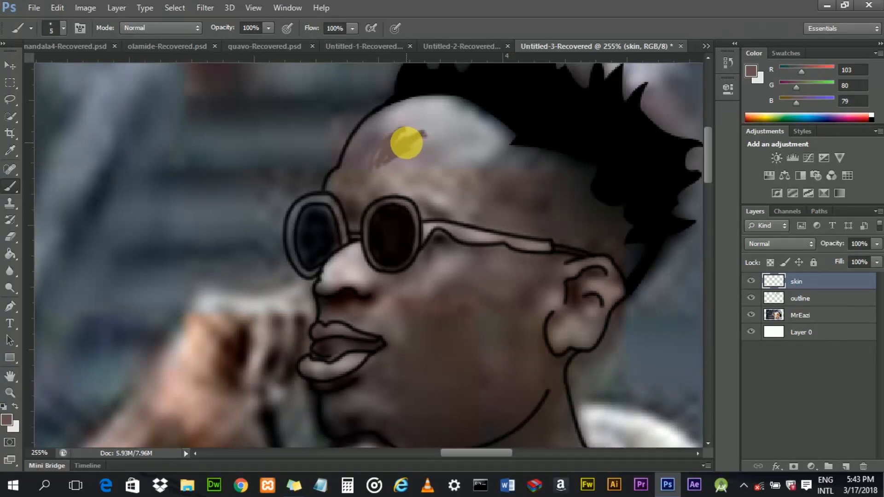
drag(414, 149, 424, 165)
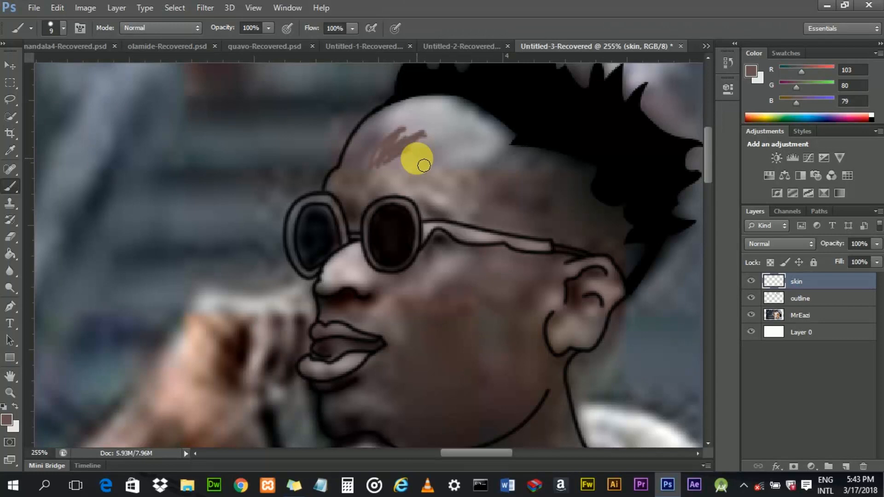
mouse_move(438, 180)
mouse_down()
mouse_move(440, 164)
mouse_move(375, 154)
mouse_move(419, 148)
mouse_up()
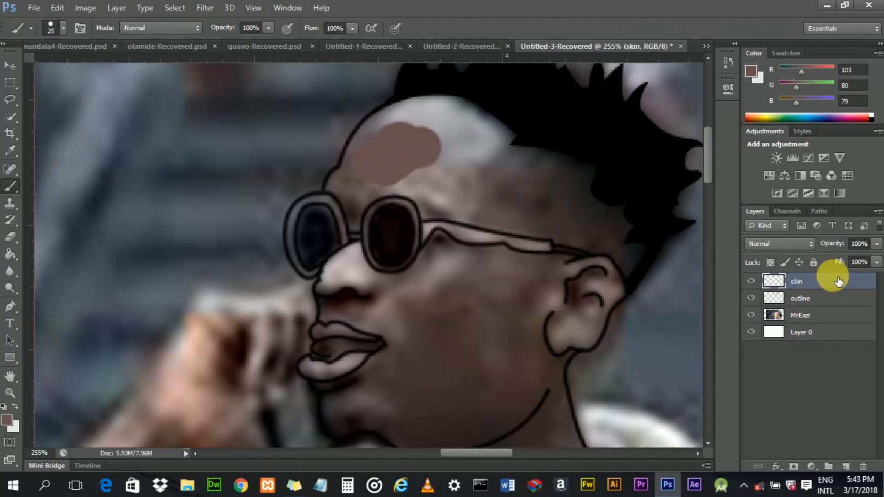
- Set the skin layer's blend mode to Multiply, then undo the change
click(803, 242)
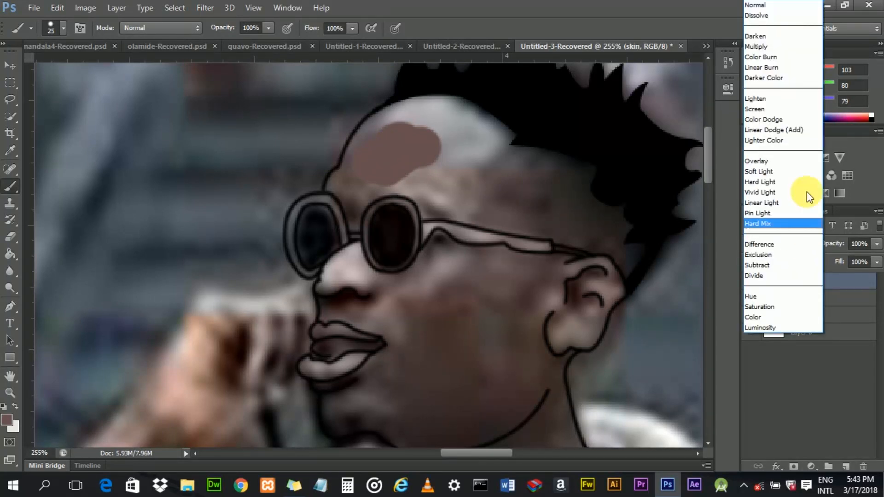
click(787, 42)
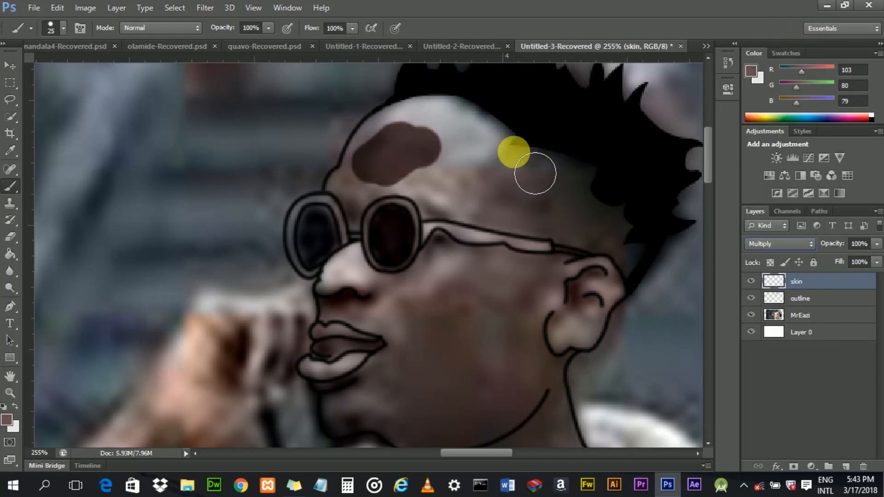
key(ctrl+z)
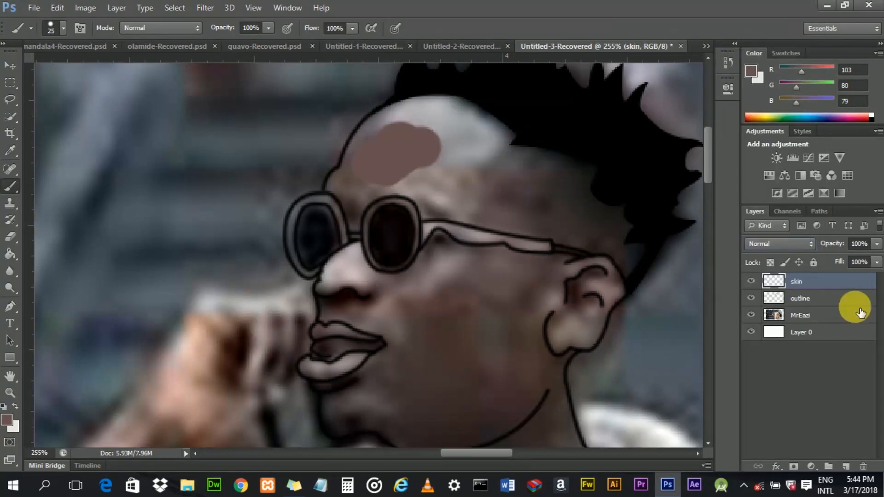
- Set the outline layer's blend mode to Multiply, then paint a forehead stroke on it and undo it
click(818, 297)
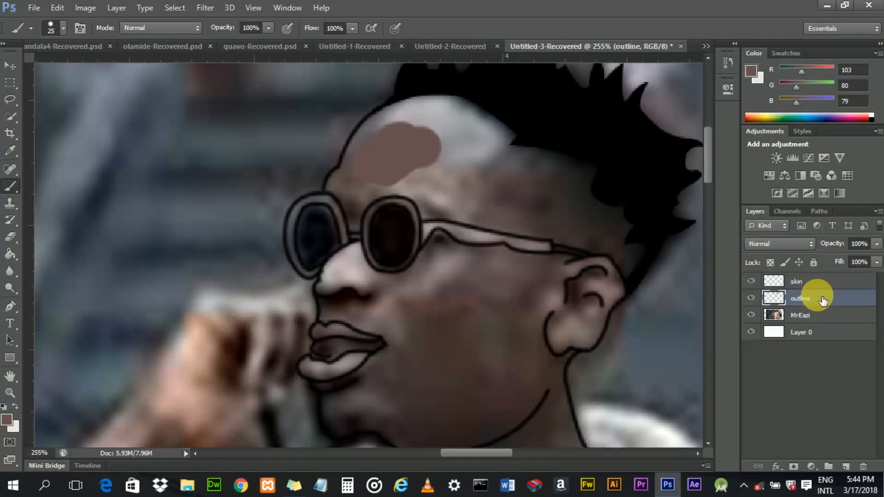
click(796, 245)
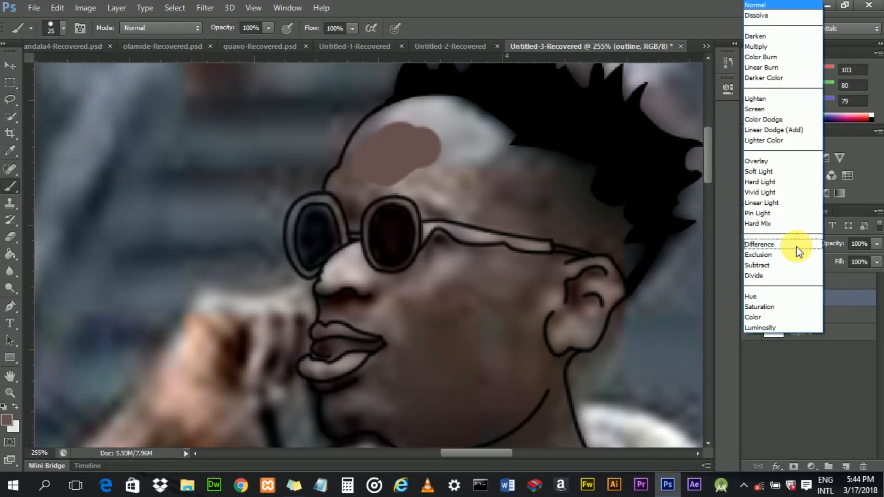
click(785, 43)
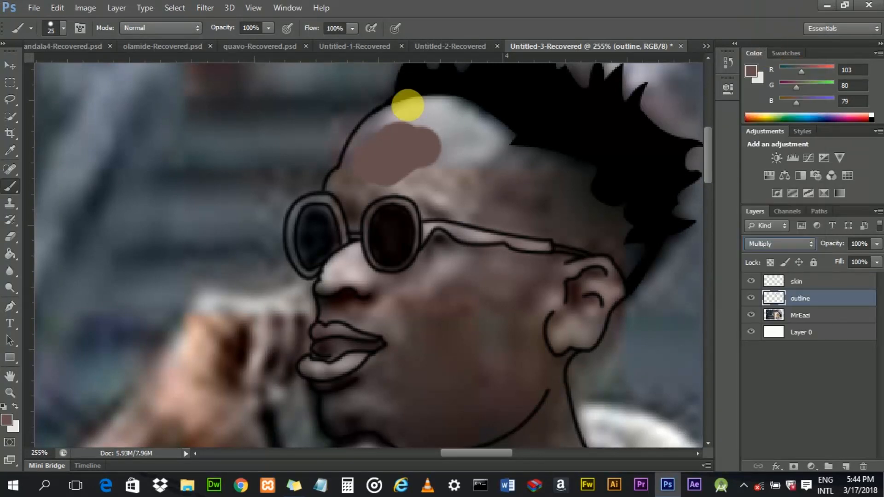
mouse_move(400, 152)
mouse_down()
mouse_move(377, 152)
mouse_move(407, 146)
mouse_up()
key(ctrl+z)
- Step back one history state, reselect the skin layer and repaint the skin patch across the forehead
key(alt+bracketright)
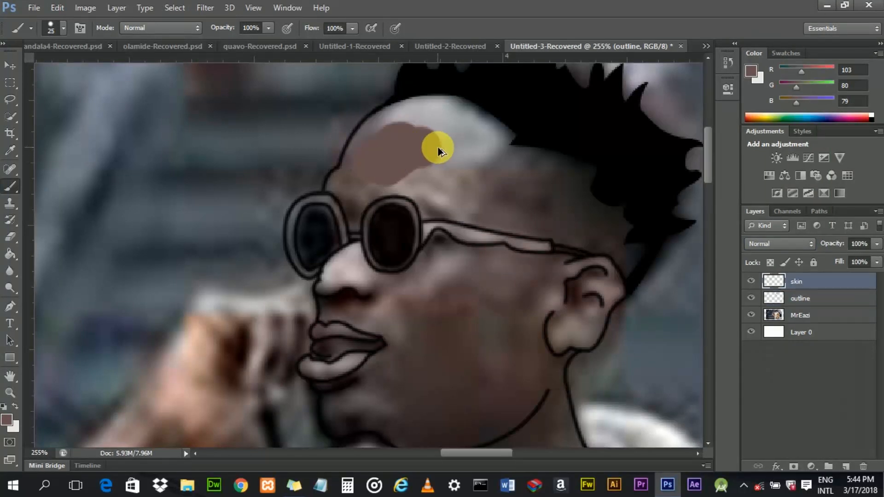
key(ctrl+alt+z)
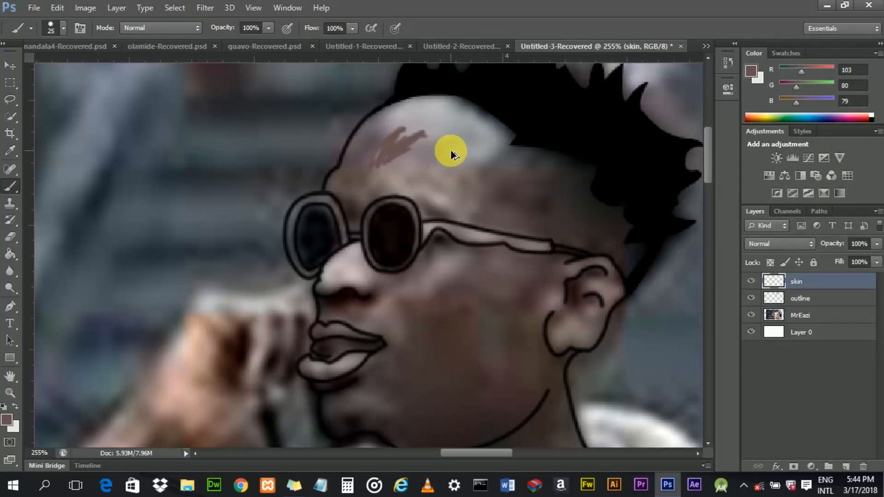
click(805, 298)
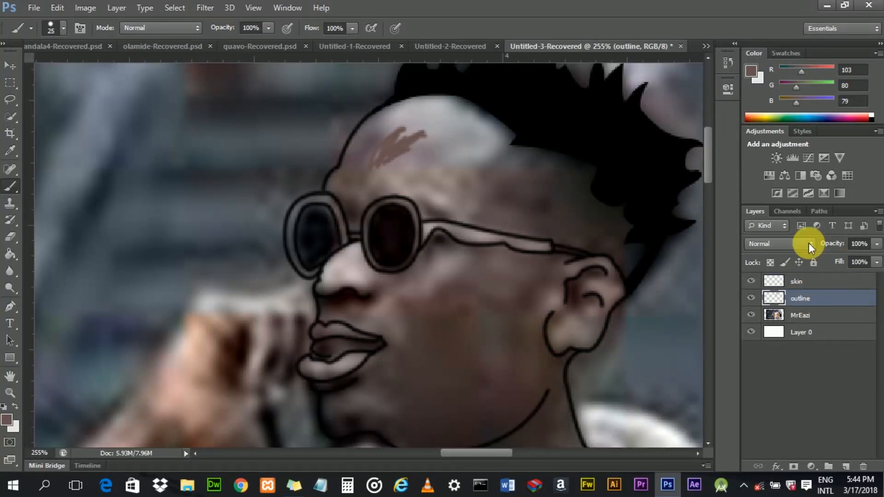
click(806, 280)
mouse_move(382, 153)
mouse_down()
mouse_move(444, 153)
mouse_move(442, 169)
mouse_move(462, 182)
mouse_move(461, 165)
mouse_move(449, 168)
mouse_move(423, 150)
mouse_move(394, 164)
mouse_move(384, 190)
mouse_move(392, 166)
mouse_move(415, 158)
mouse_up()
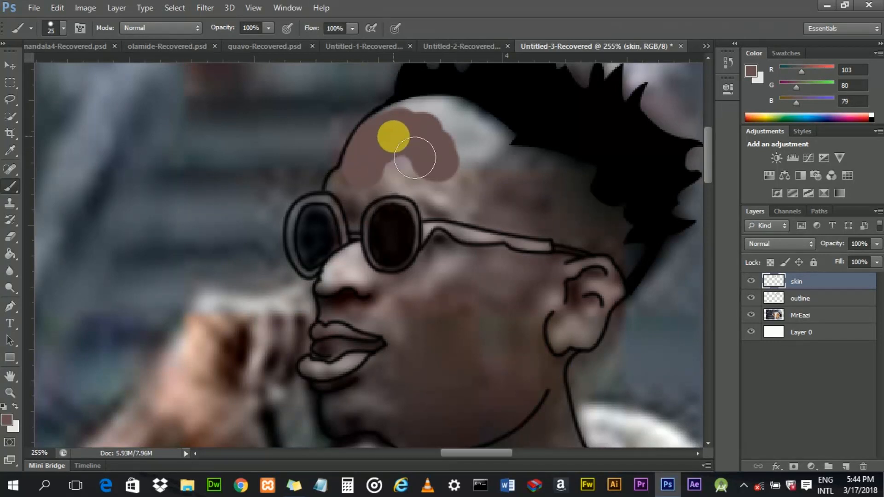
- Set the skin layer's blend mode to Multiply
key(alt+bracketleft)
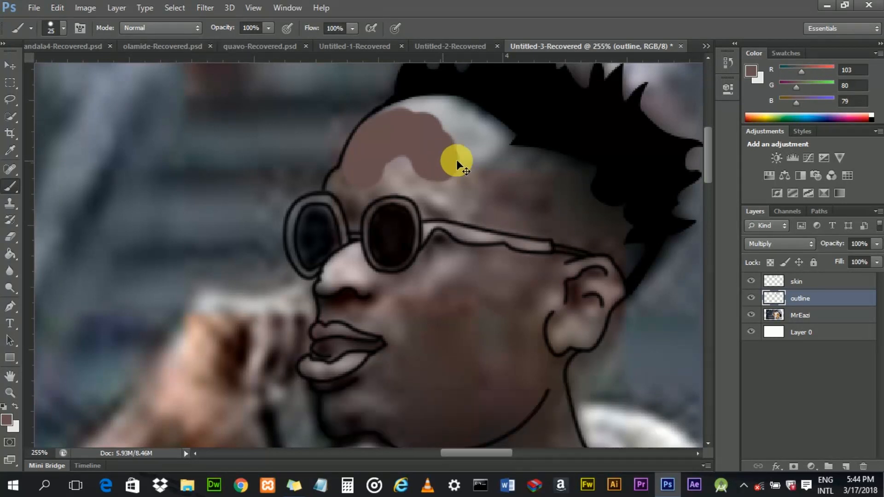
click(797, 280)
click(794, 244)
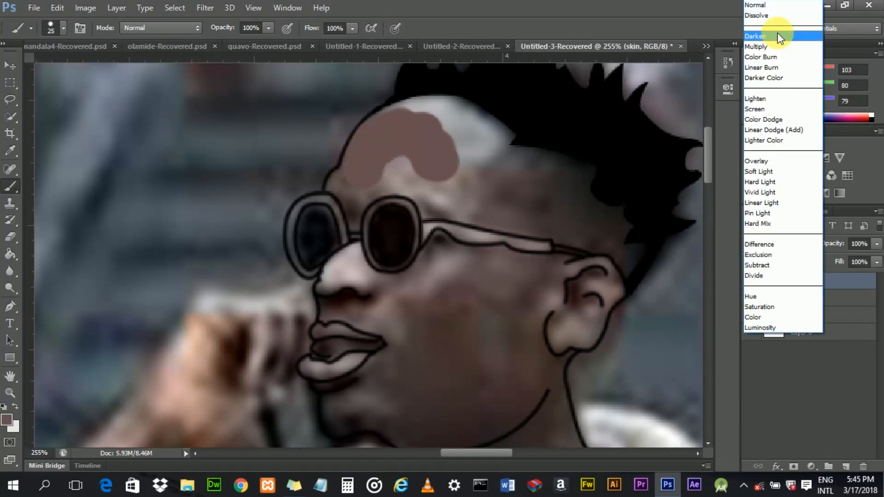
click(780, 46)
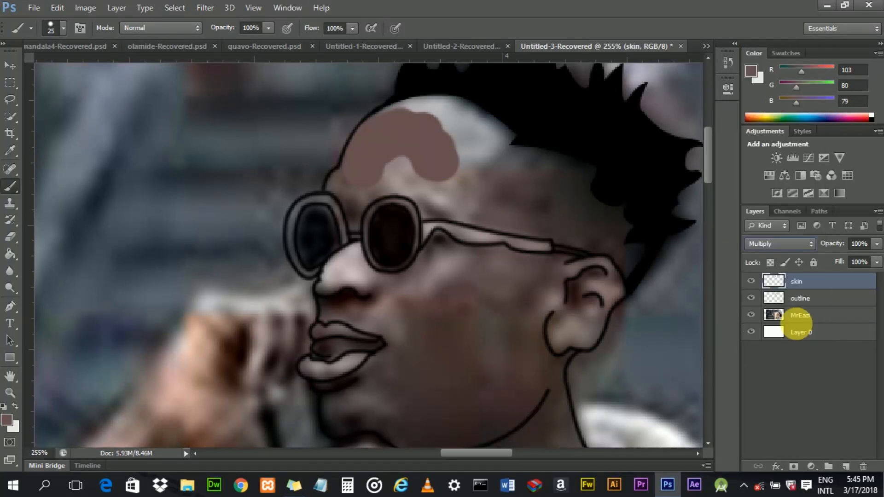
- Return the outline layer's blend mode to Normal and reselect the skin layer
click(801, 299)
click(787, 247)
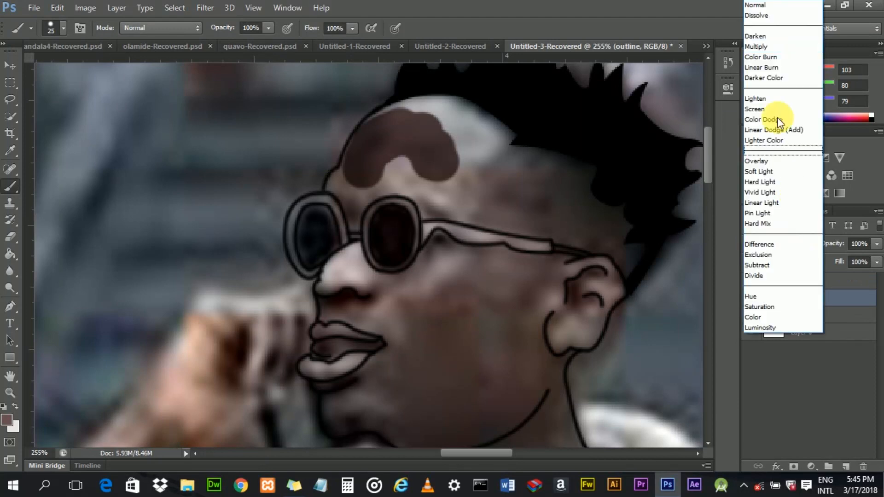
click(771, 6)
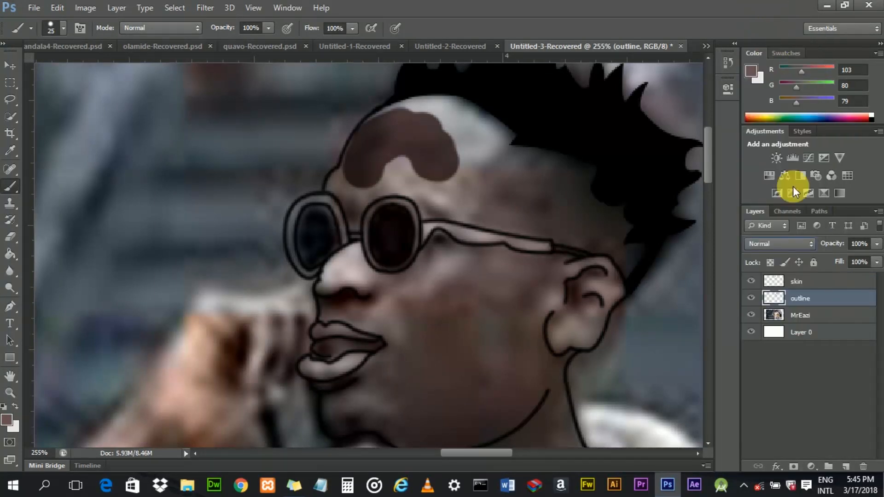
click(806, 282)
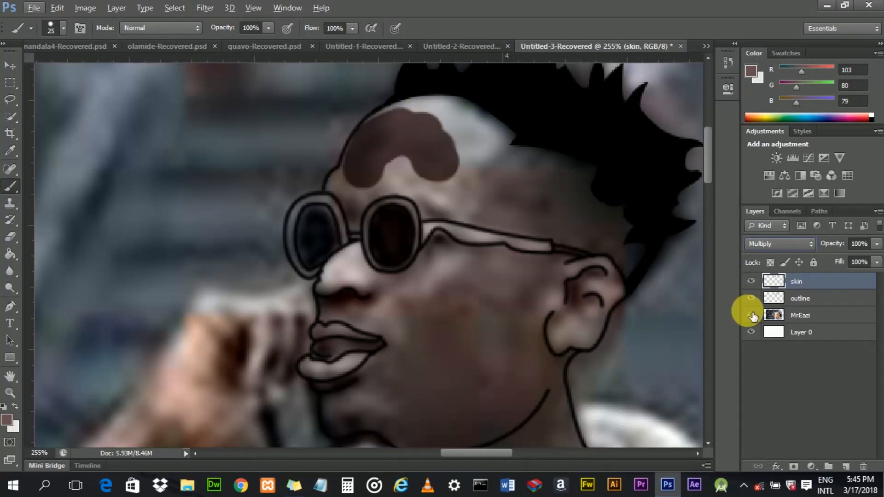
- Hide the MrEazi photo layer and extend the skin-coloured paint across the forehead on the skin layer
click(751, 315)
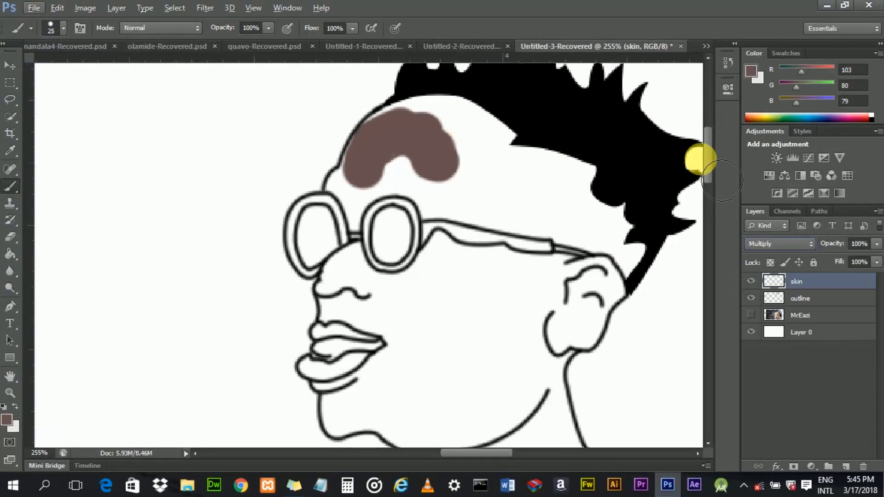
scroll(705, 152, up, 3)
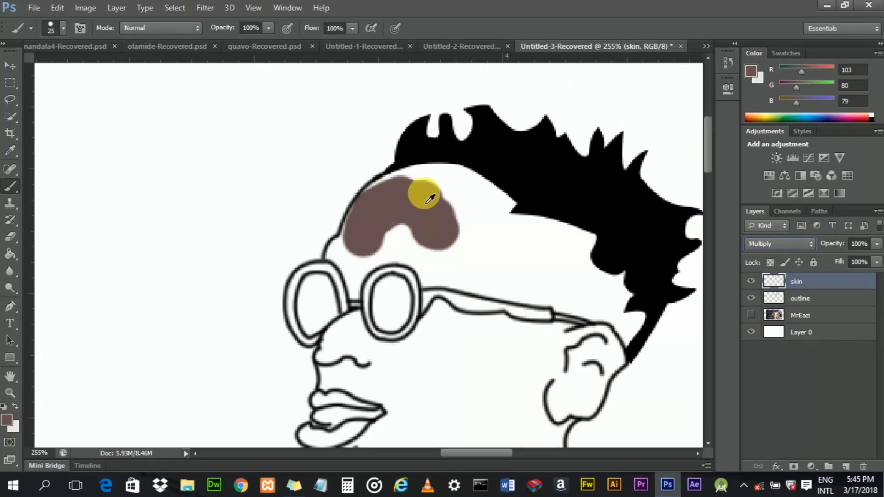
mouse_move(435, 191)
mouse_down()
mouse_move(379, 198)
mouse_move(393, 217)
mouse_up()
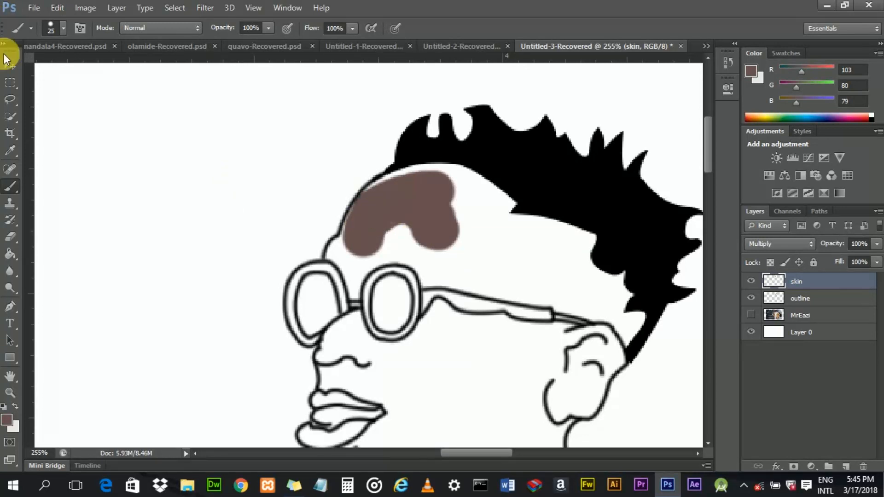
click(4, 69)
scroll(396, 233, up, 2)
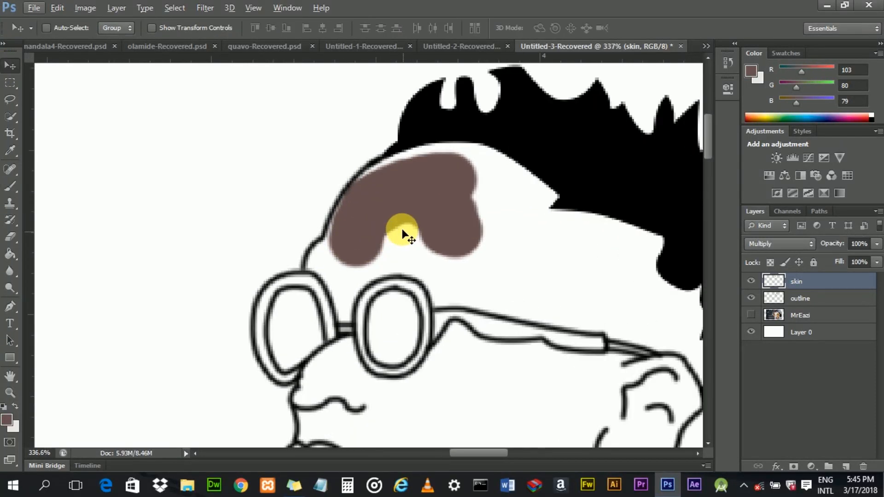
click(14, 186)
scroll(454, 168, up, 2)
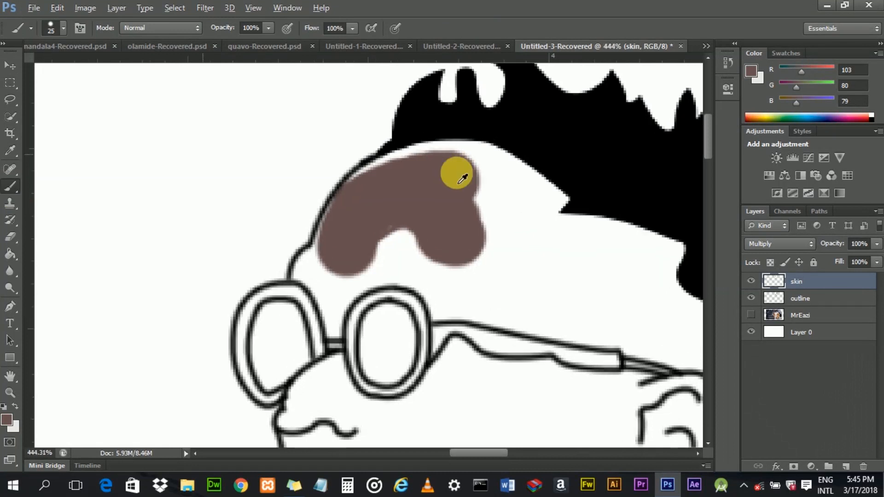
mouse_move(488, 188)
mouse_down()
mouse_move(391, 236)
mouse_move(372, 270)
mouse_move(400, 222)
mouse_move(430, 229)
mouse_move(391, 276)
mouse_move(464, 272)
mouse_move(537, 280)
mouse_move(532, 227)
mouse_move(507, 203)
mouse_move(572, 233)
mouse_move(522, 288)
mouse_up()
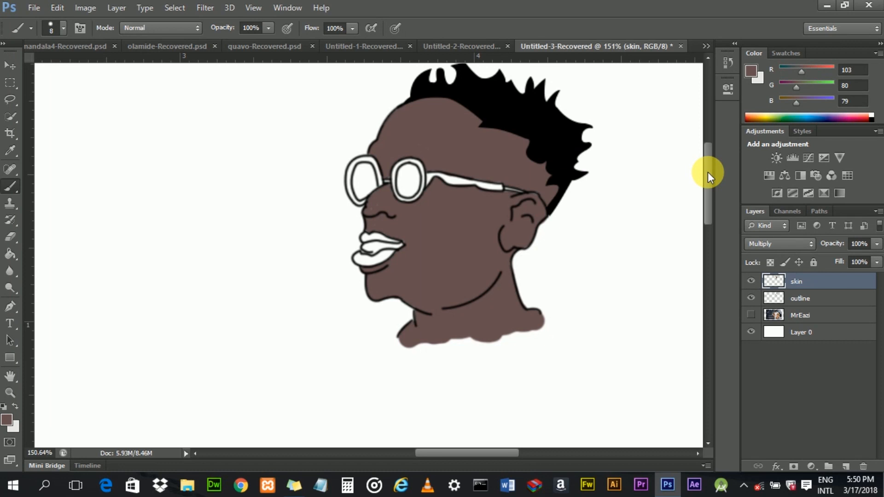
- Add a new layer above the skin layer and name it glass
drag(708, 172, 709, 163)
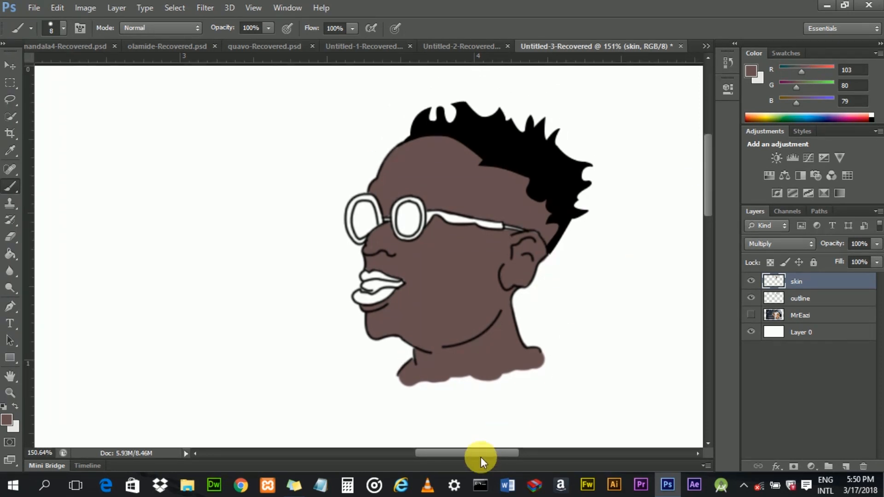
drag(480, 453, 488, 453)
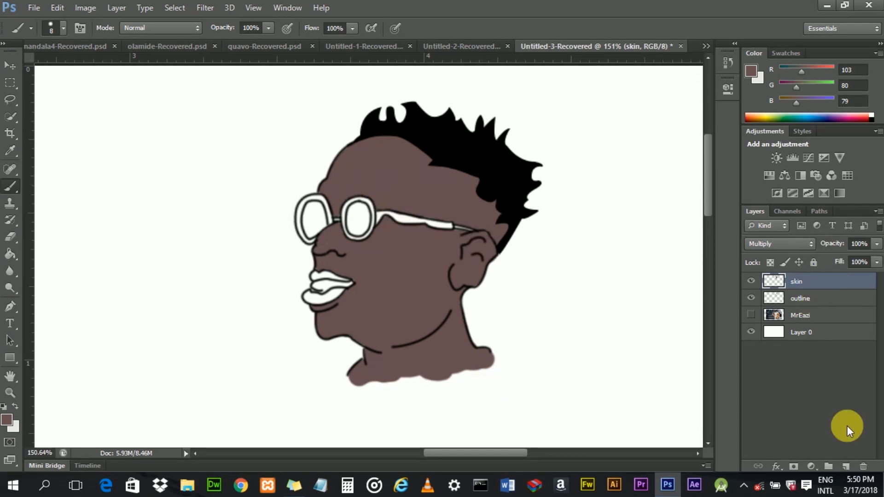
click(847, 468)
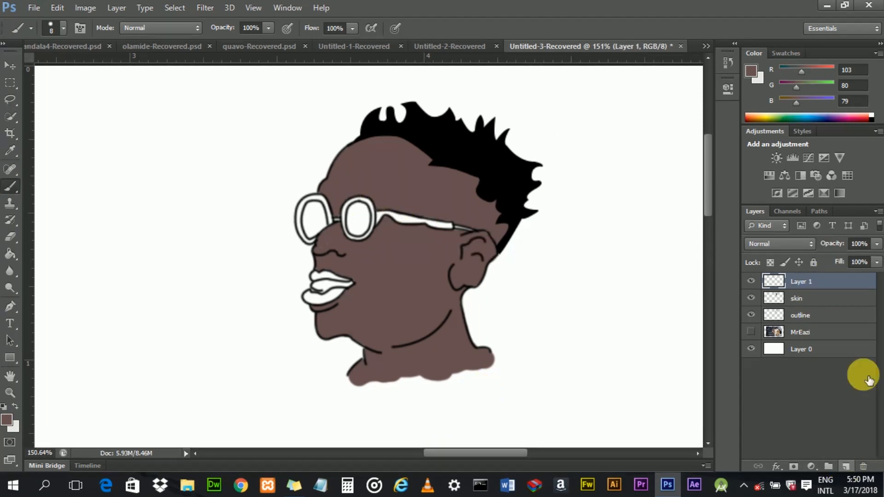
double_click(801, 281)
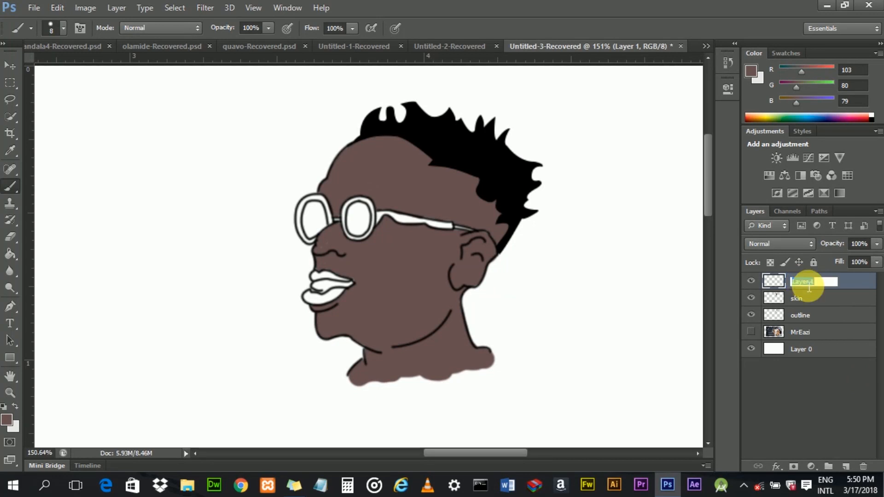
key(BackSpace)
text(glass)
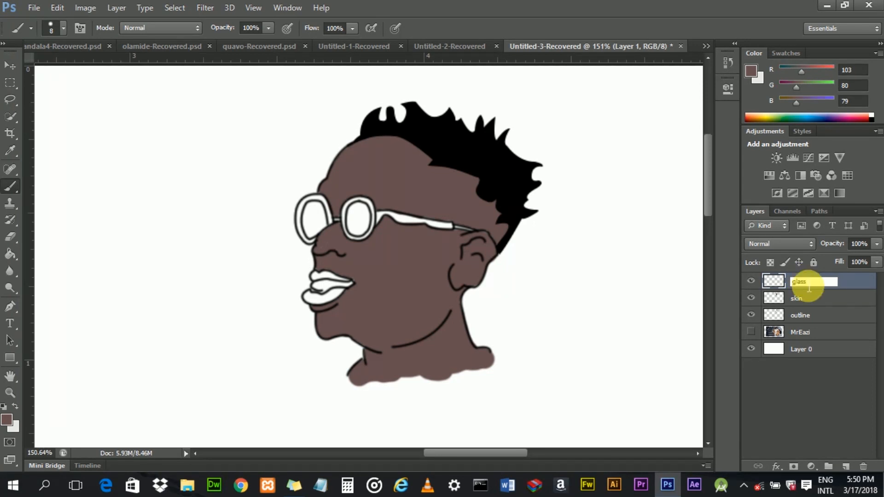
key(Return)
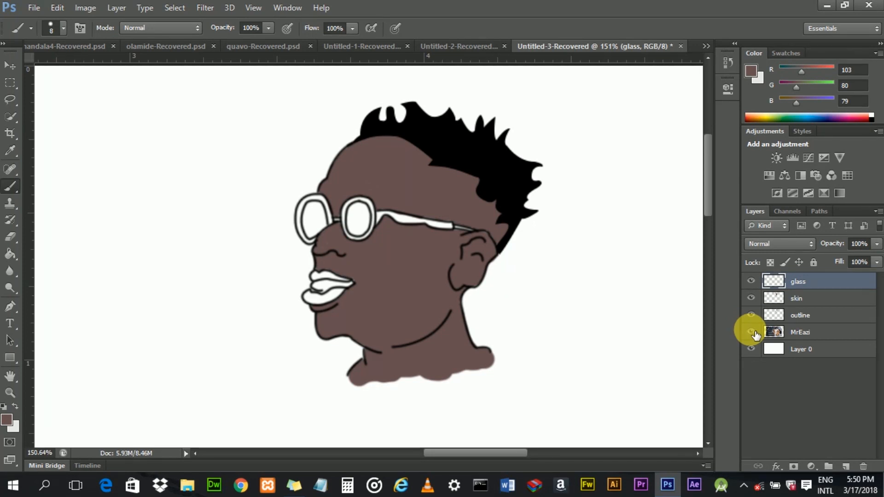
- Show the MrEazi photo, sample the colour of the glasses' frame, then hide the photo again
click(752, 332)
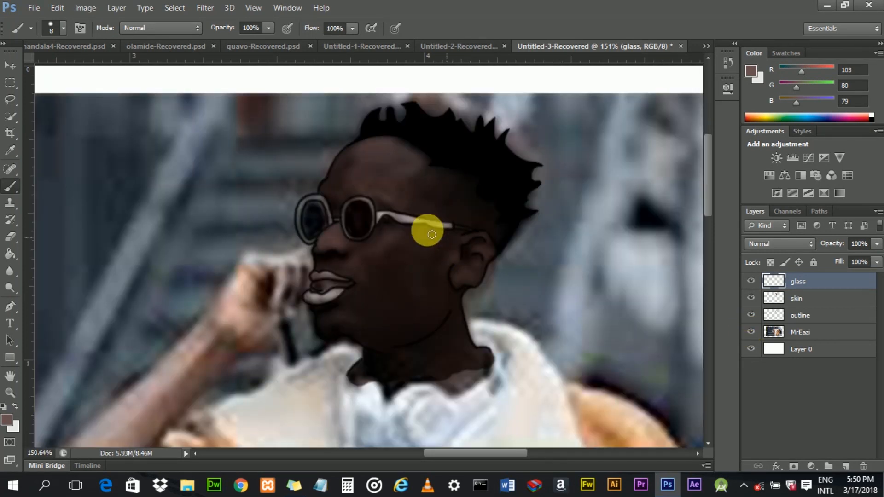
scroll(423, 227, up, 3)
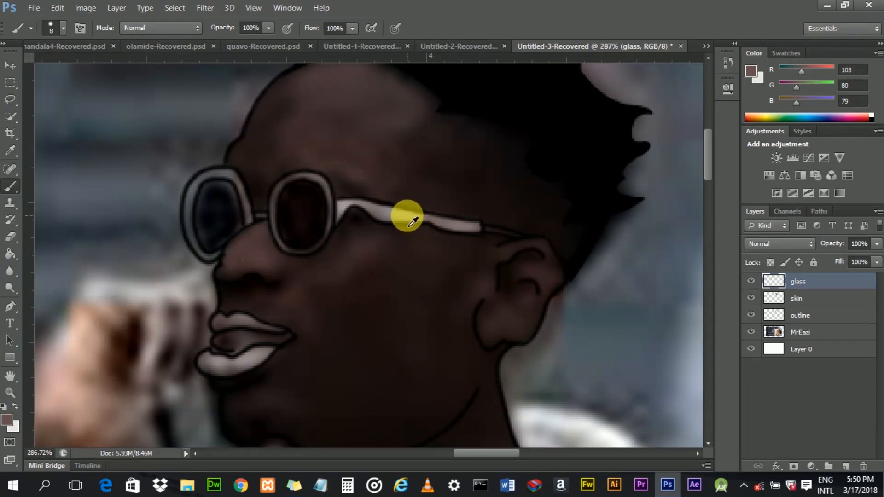
alt+click(413, 222)
drag(412, 222, 436, 221)
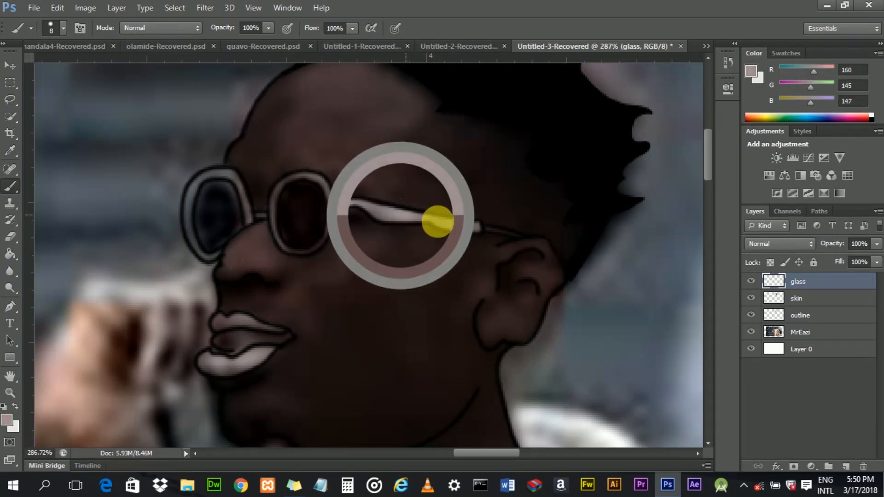
click(751, 332)
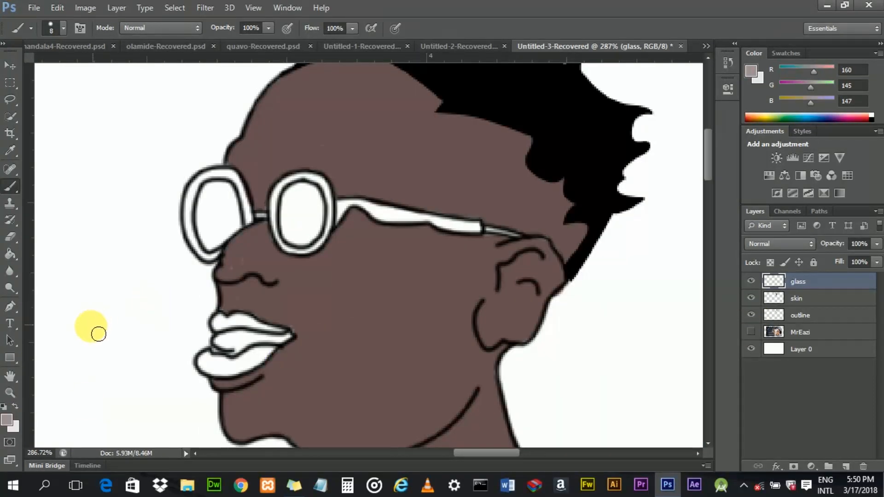
- Set the foreground colour to the orange-yellow eab411
click(6, 421)
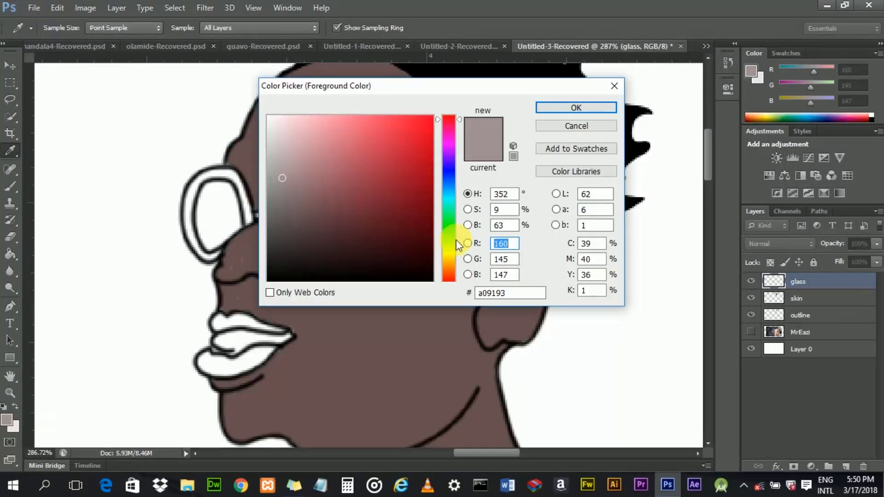
click(447, 259)
click(447, 254)
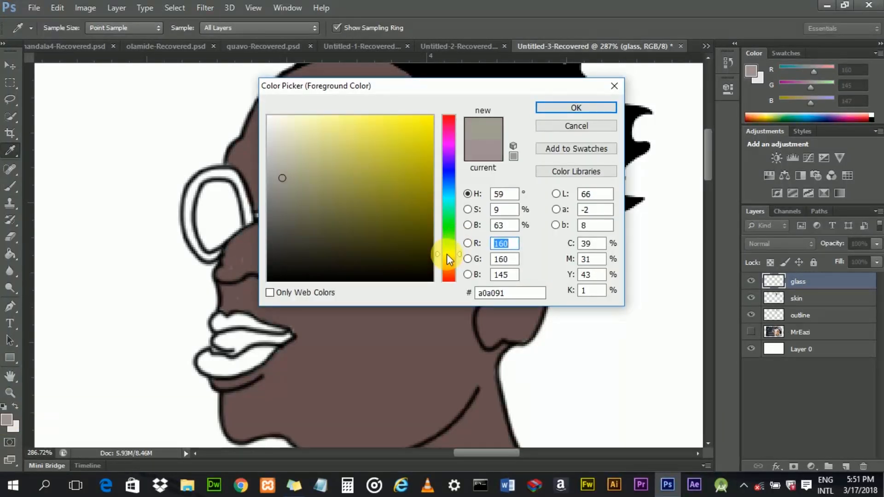
click(412, 142)
drag(412, 142, 388, 124)
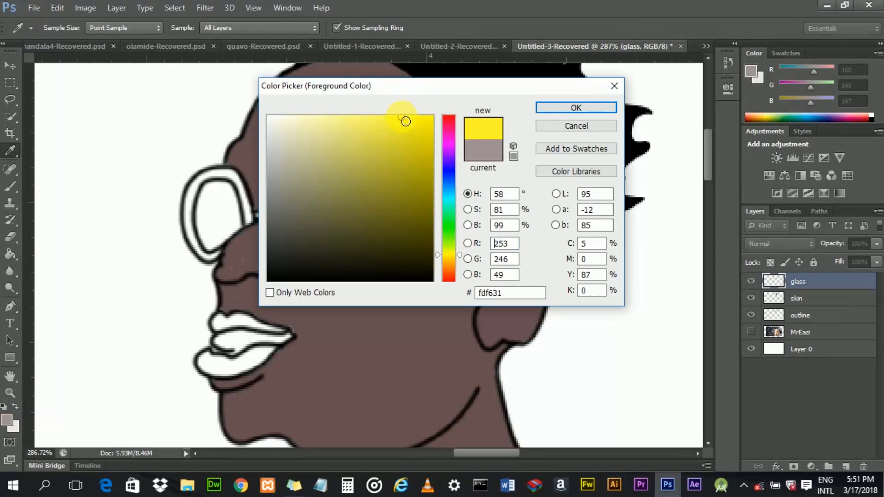
drag(385, 119, 399, 126)
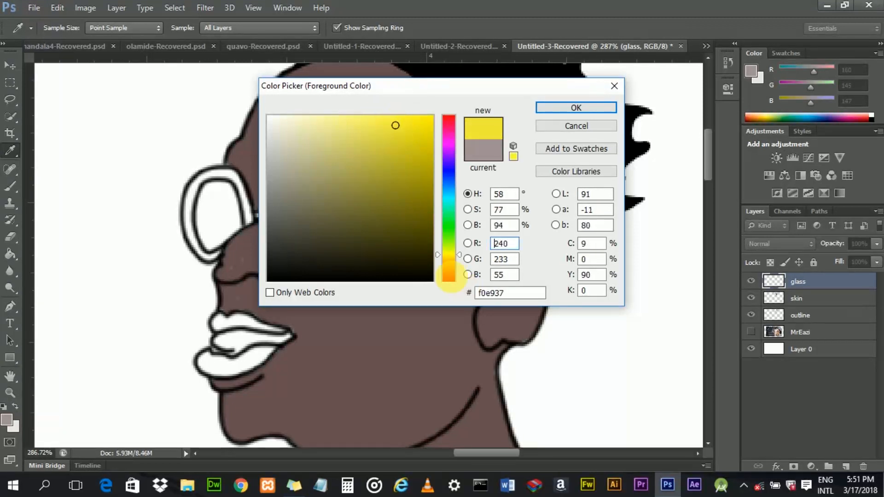
click(443, 261)
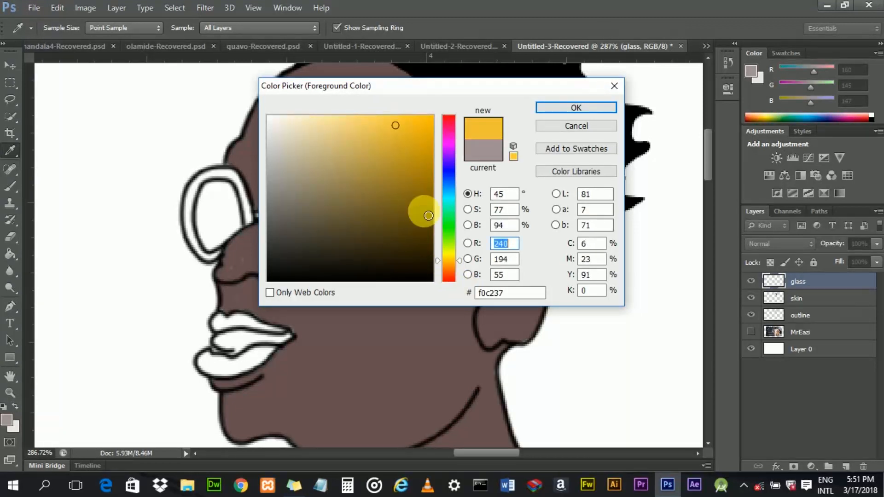
click(423, 133)
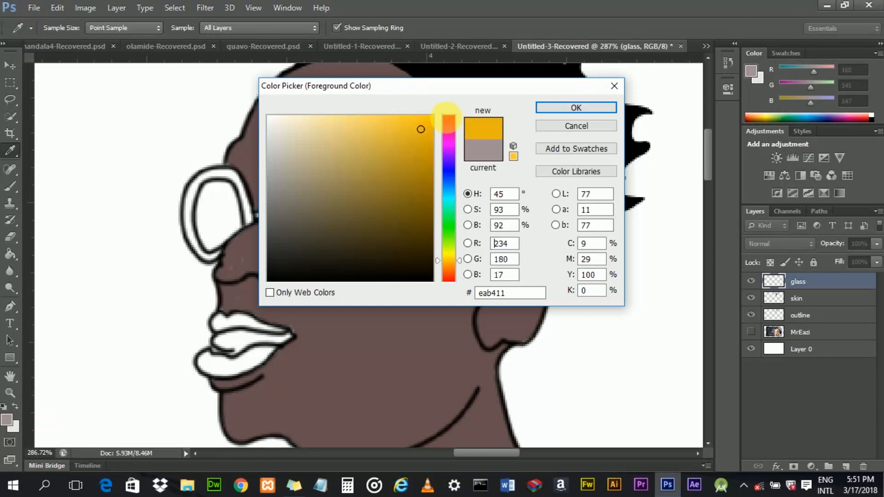
click(575, 109)
- Switch to the Brush tool and set the glass layer's blend mode to Multiply
key(b)
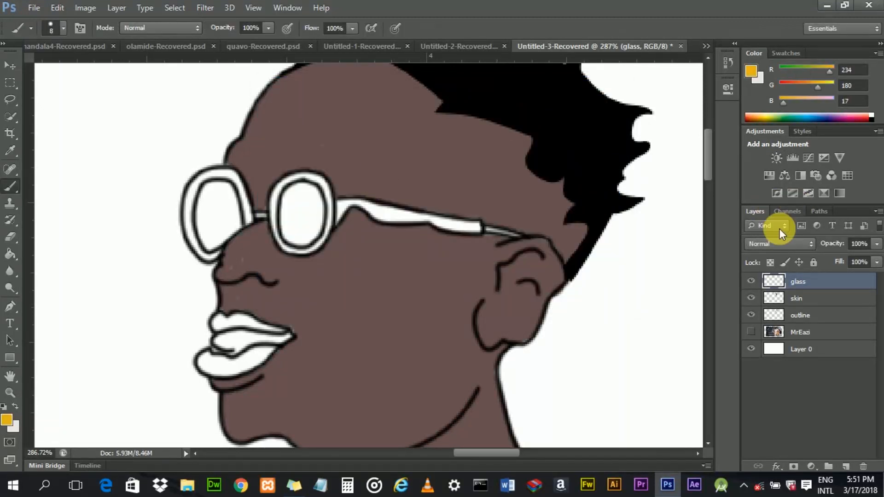
click(780, 239)
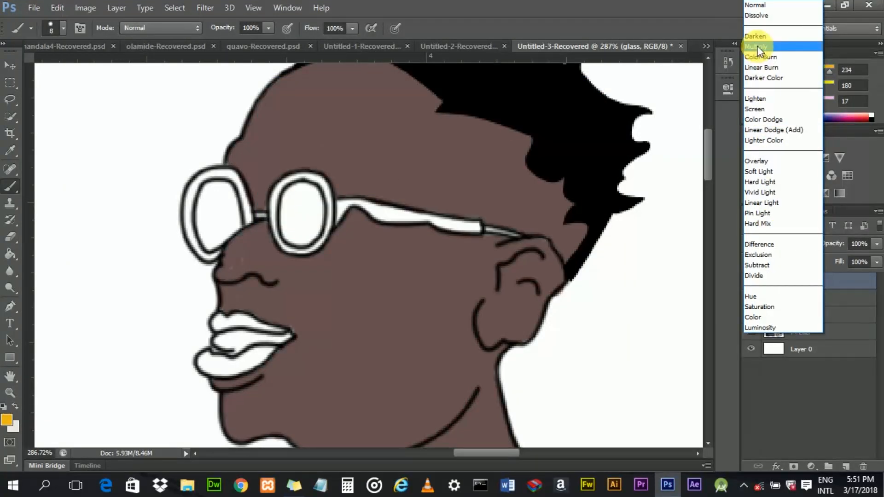
click(757, 46)
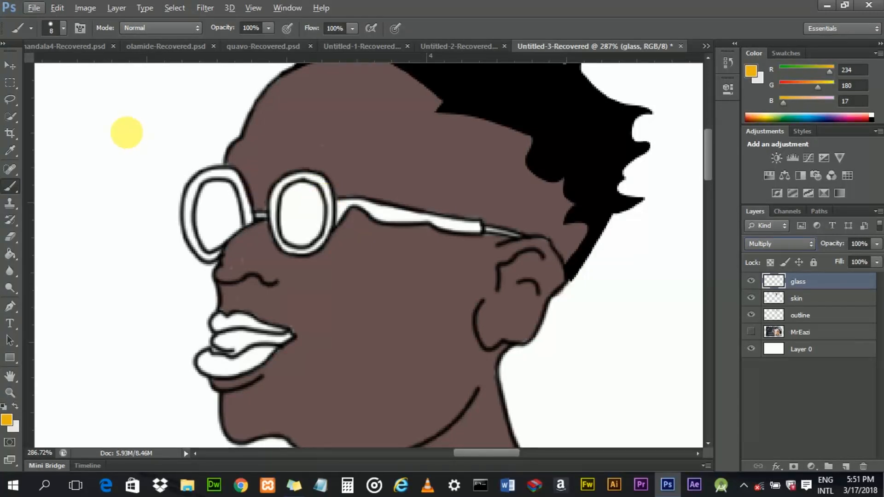
- Paint the rear lens frame, next to the temple arm, in orange-yellow on the glass layer with a 5 px brush
click(5, 68)
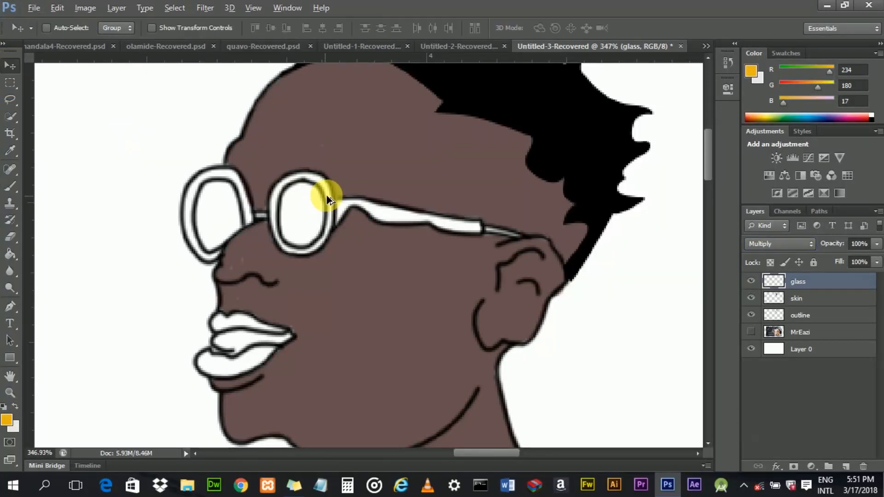
scroll(327, 195, up, 3)
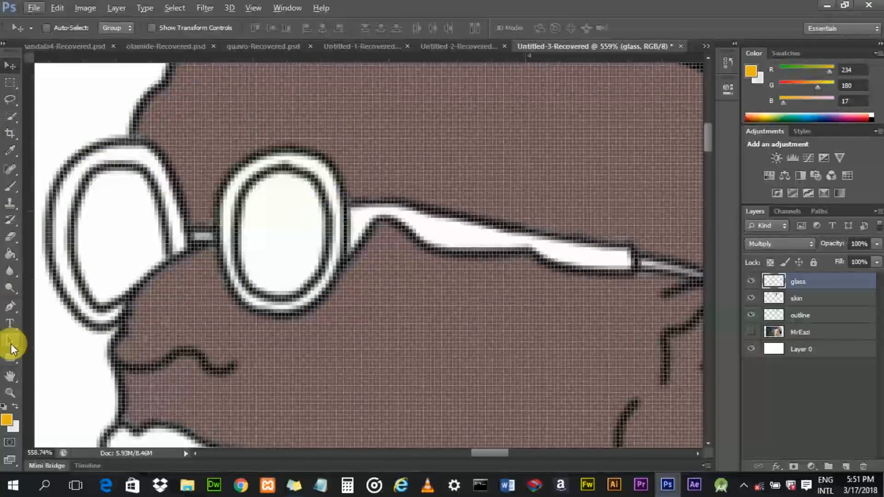
click(12, 187)
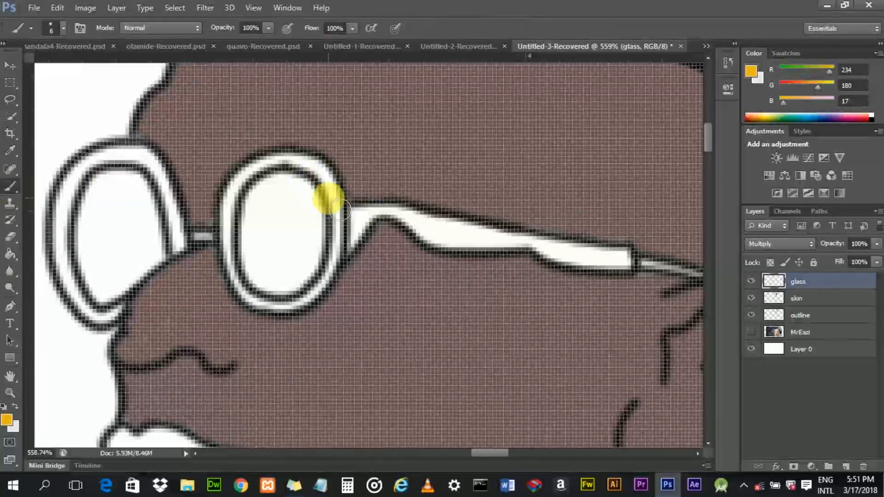
scroll(338, 202, up, 3)
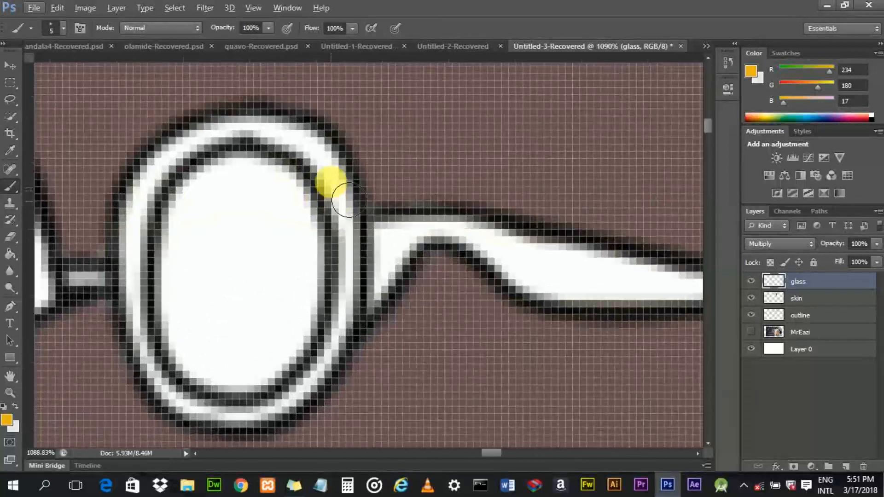
scroll(348, 201, up, 1)
drag(352, 210, 355, 276)
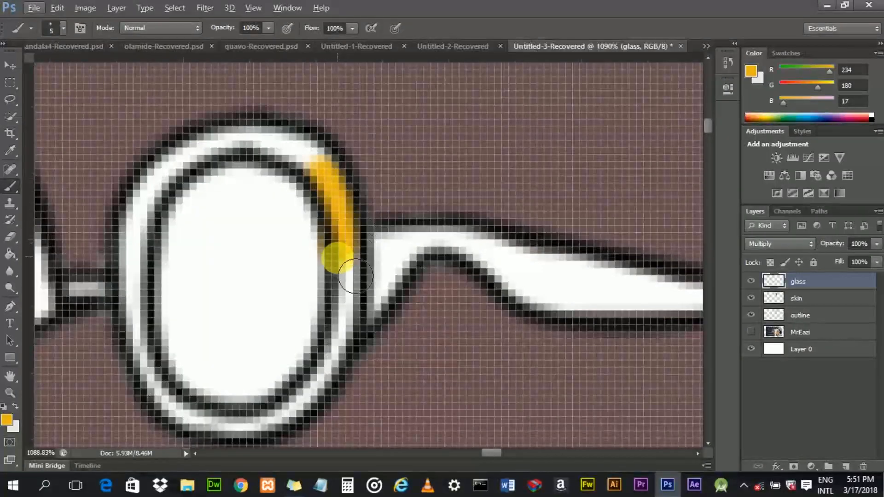
key(ctrl+z)
mouse_move(341, 246)
mouse_down()
mouse_move(323, 352)
mouse_move(336, 389)
mouse_move(315, 413)
mouse_move(279, 436)
mouse_move(232, 438)
mouse_move(186, 413)
mouse_move(153, 311)
mouse_move(156, 265)
mouse_move(187, 195)
mouse_move(245, 143)
mouse_move(297, 154)
mouse_move(346, 204)
mouse_up()
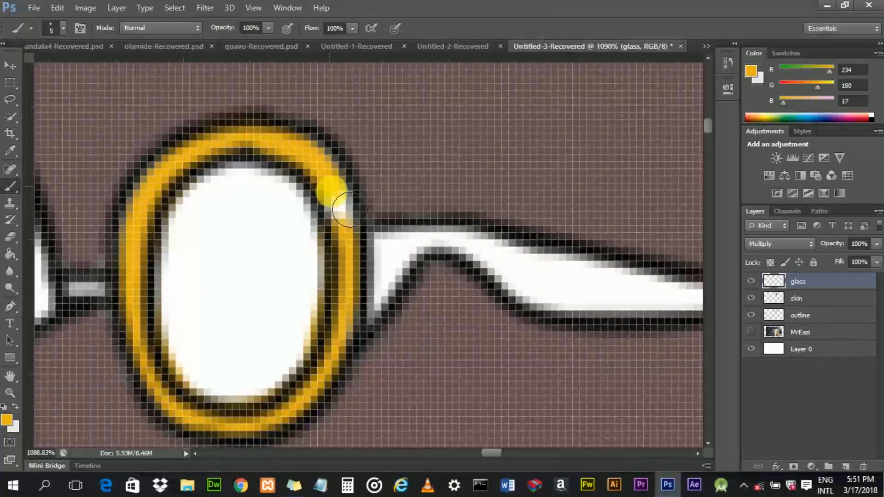
mouse_move(357, 237)
mouse_down()
mouse_move(367, 309)
mouse_move(358, 359)
mouse_up()
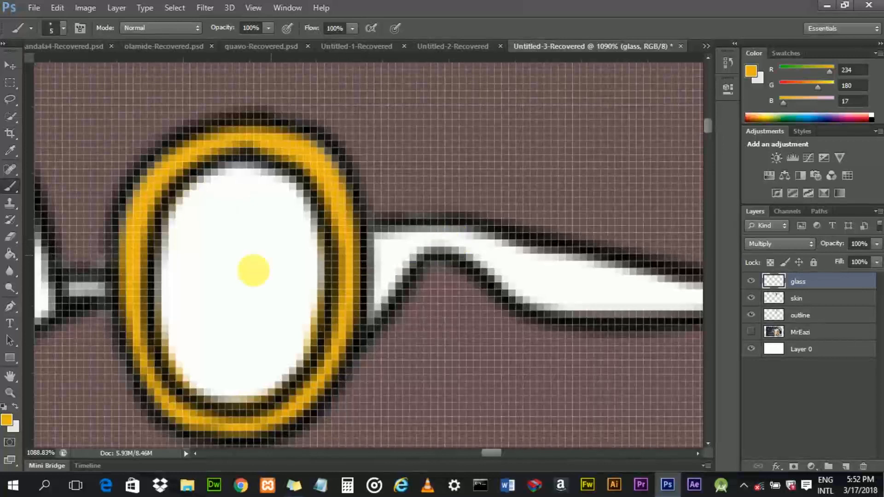
- Paint the front lens frame in orange-yellow on the glass layer, tracing around the whole rim
drag(496, 455, 479, 453)
mouse_move(402, 158)
mouse_down()
mouse_move(365, 152)
mouse_move(318, 190)
mouse_move(301, 213)
mouse_move(274, 312)
mouse_move(280, 367)
mouse_move(351, 463)
mouse_up()
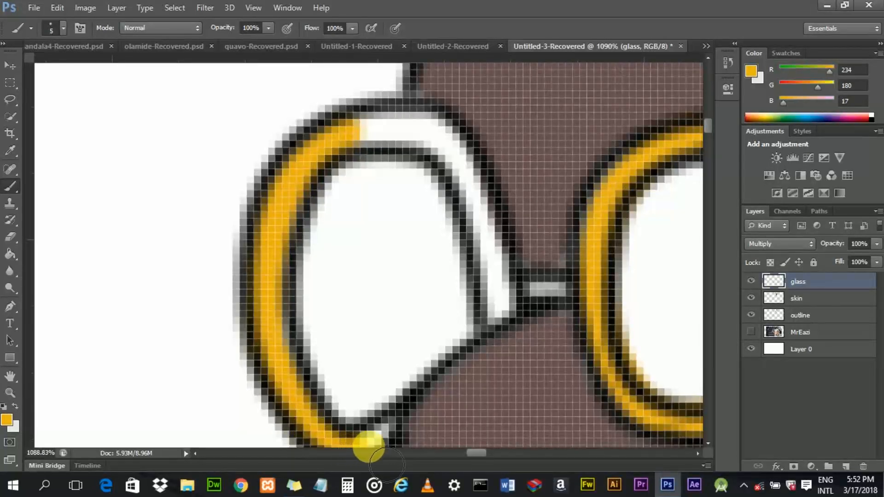
drag(395, 463, 406, 457)
click(366, 146)
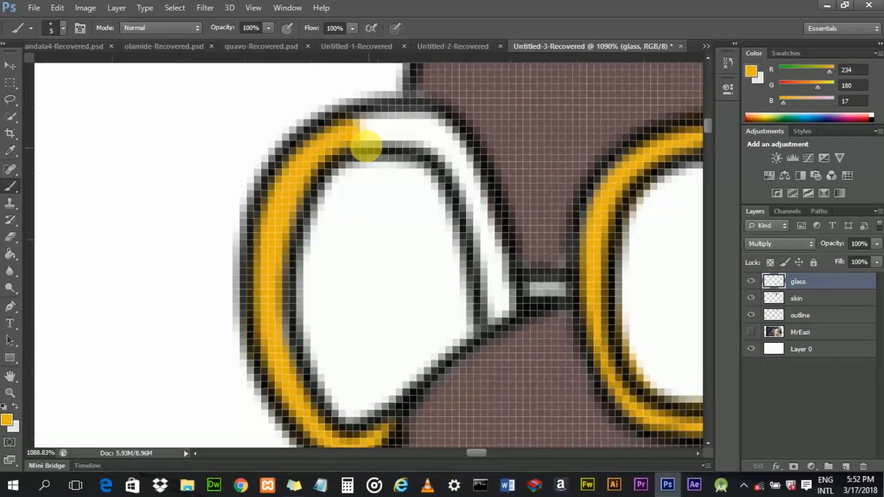
mouse_move(383, 153)
mouse_down()
mouse_move(412, 146)
mouse_move(383, 143)
mouse_move(431, 143)
mouse_move(456, 161)
mouse_move(493, 226)
mouse_move(512, 331)
mouse_up()
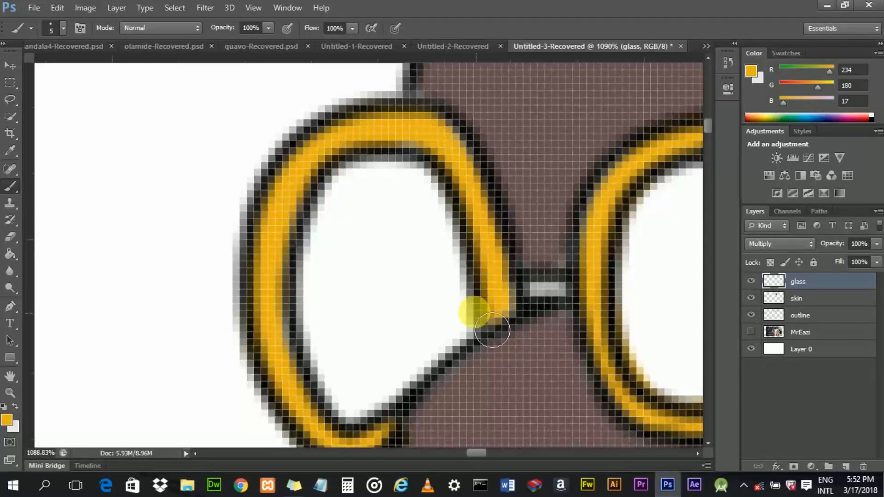
- Set the foreground colour to a near-black (R 29, G 28, B 25) and return to the Brush tool
scroll(478, 312, down, 5)
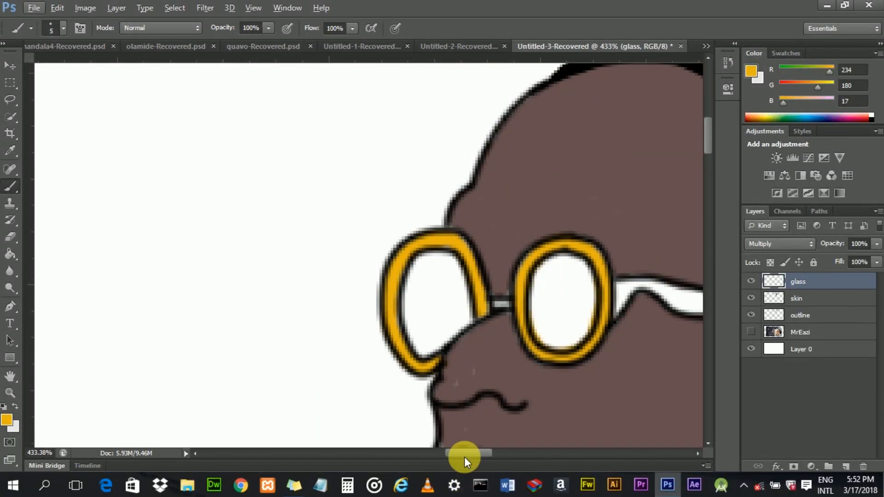
drag(463, 452, 488, 444)
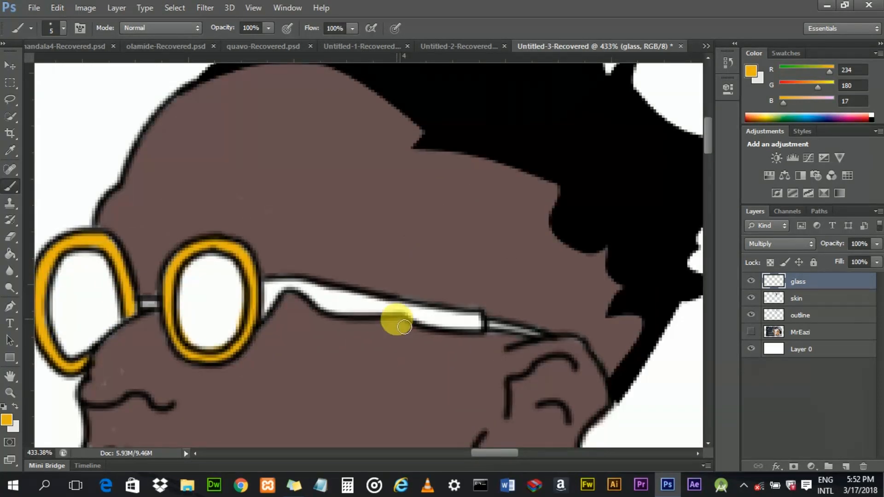
click(7, 425)
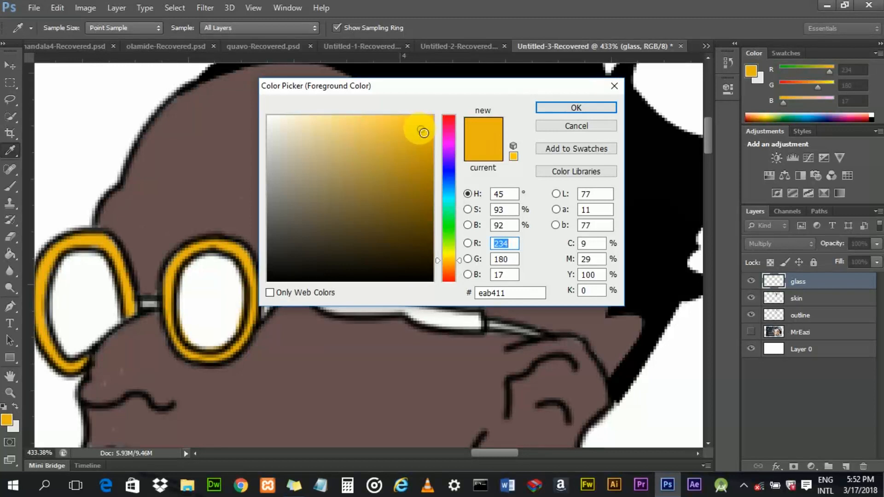
mouse_move(424, 133)
mouse_down()
mouse_move(408, 185)
mouse_move(355, 154)
mouse_move(418, 177)
mouse_up()
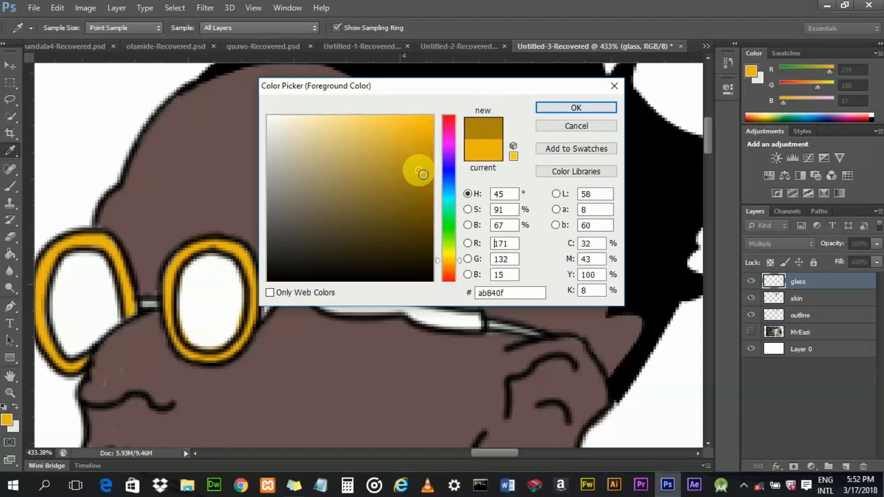
mouse_move(423, 174)
mouse_down()
mouse_move(264, 271)
mouse_move(312, 243)
mouse_move(290, 267)
mouse_move(292, 244)
mouse_move(289, 262)
mouse_up()
click(576, 108)
key(b)
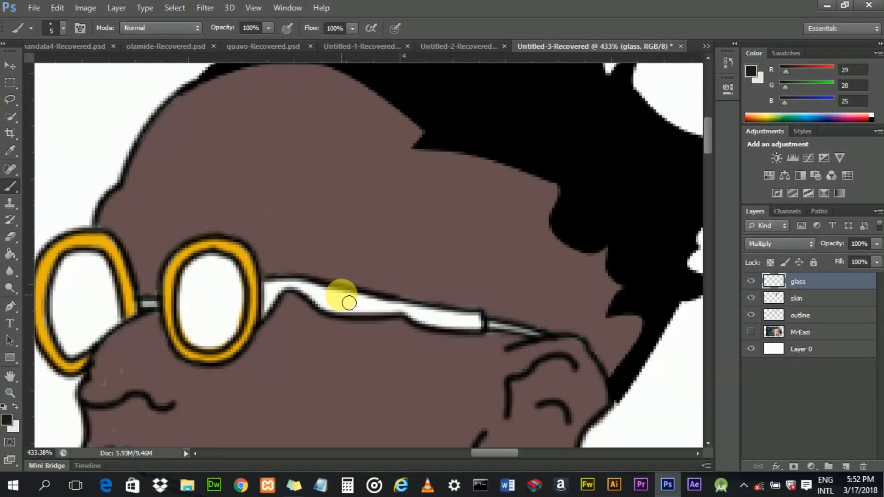
- Add a new layer above the glass layer and name it handle
scroll(349, 302, up, 5)
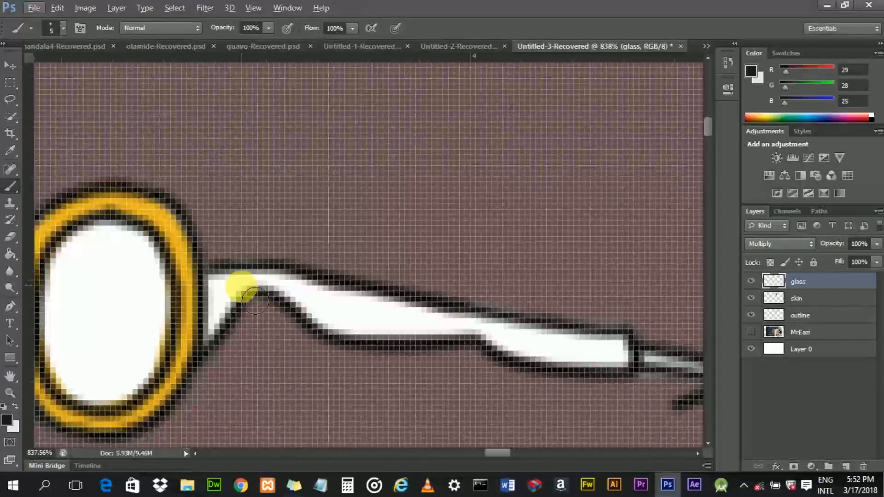
click(248, 298)
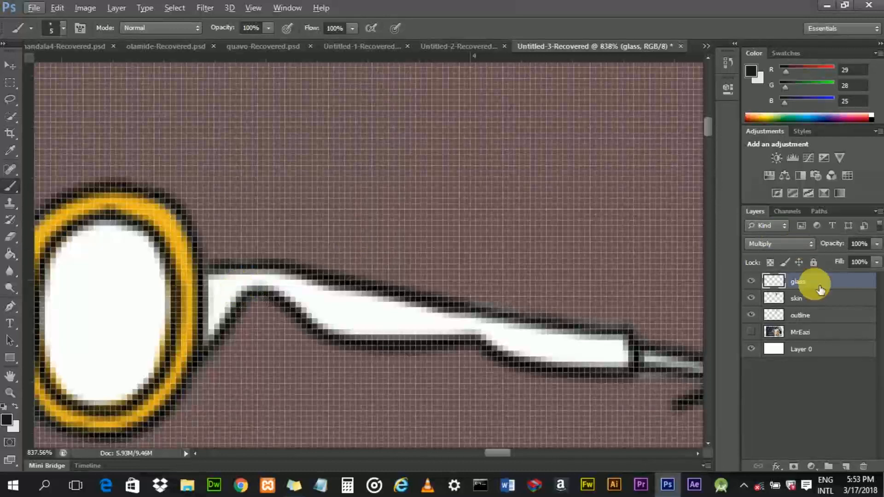
click(847, 466)
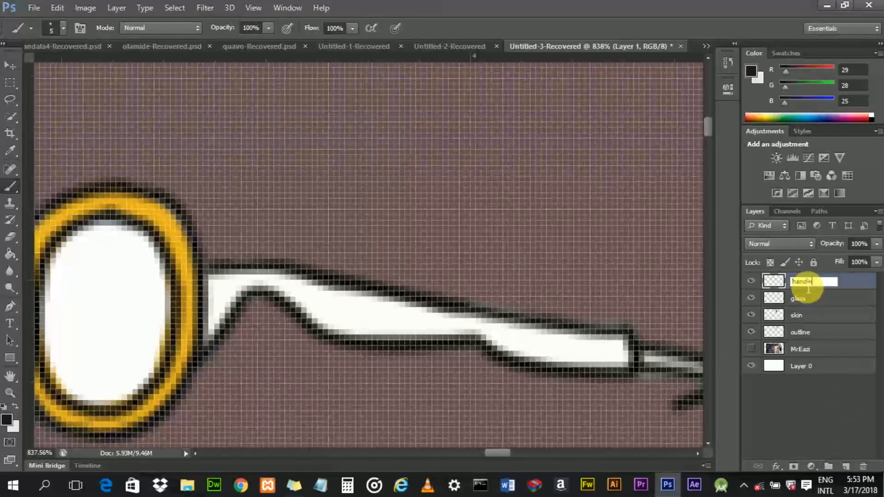
key(Return)
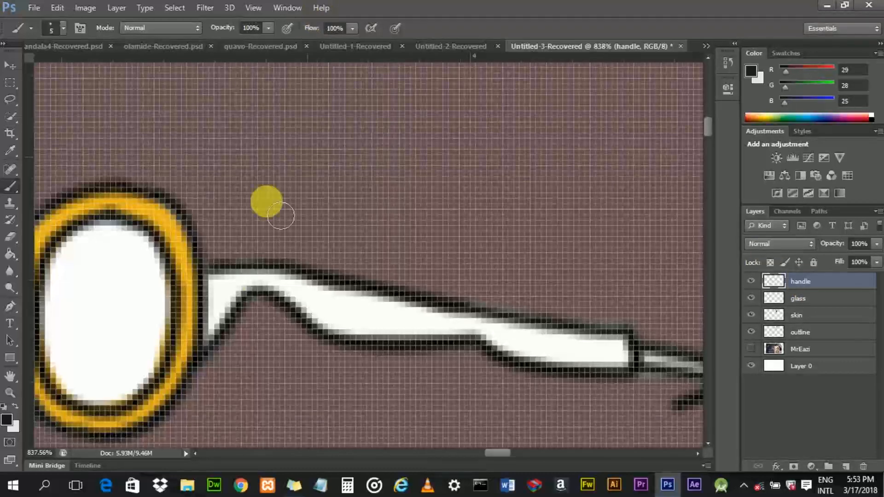
- Paint the glasses' temple arm near-black on the handle layer, enlarging the brush to cover its width
scroll(213, 325, up, 3)
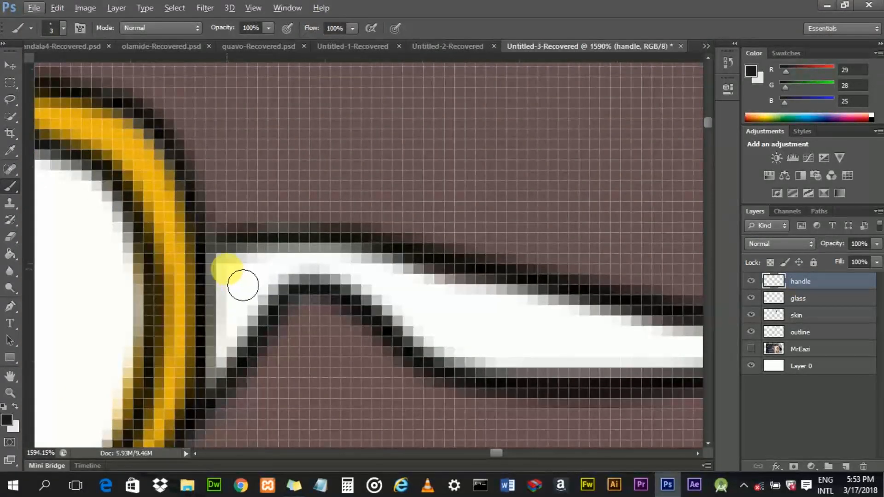
mouse_move(238, 284)
mouse_down()
mouse_move(235, 334)
mouse_move(226, 393)
mouse_move(260, 327)
mouse_move(274, 314)
mouse_move(254, 339)
mouse_move(256, 358)
mouse_move(287, 309)
mouse_move(249, 311)
mouse_move(261, 268)
mouse_move(243, 327)
mouse_move(302, 279)
mouse_move(282, 287)
mouse_move(317, 273)
mouse_move(298, 288)
mouse_move(339, 277)
mouse_move(359, 280)
mouse_move(333, 284)
mouse_move(380, 284)
mouse_move(395, 301)
mouse_move(374, 292)
mouse_move(387, 305)
mouse_move(454, 357)
mouse_move(382, 293)
mouse_move(410, 284)
mouse_move(445, 296)
mouse_move(453, 300)
mouse_move(420, 296)
mouse_move(481, 330)
mouse_move(465, 327)
mouse_move(468, 311)
mouse_move(478, 310)
mouse_move(457, 299)
mouse_move(513, 317)
mouse_move(515, 325)
mouse_move(475, 328)
mouse_move(467, 348)
mouse_move(518, 365)
mouse_move(498, 374)
mouse_move(529, 375)
mouse_move(488, 366)
mouse_move(553, 357)
mouse_move(519, 337)
mouse_move(546, 323)
mouse_move(495, 328)
mouse_move(476, 341)
mouse_move(496, 359)
mouse_move(481, 367)
mouse_move(450, 361)
mouse_move(325, 278)
mouse_move(268, 295)
mouse_move(240, 340)
mouse_move(257, 289)
mouse_move(304, 277)
mouse_move(440, 313)
mouse_move(524, 351)
mouse_up()
scroll(529, 343, down, 4)
scroll(529, 355, up, 3)
scroll(474, 325, up, 2)
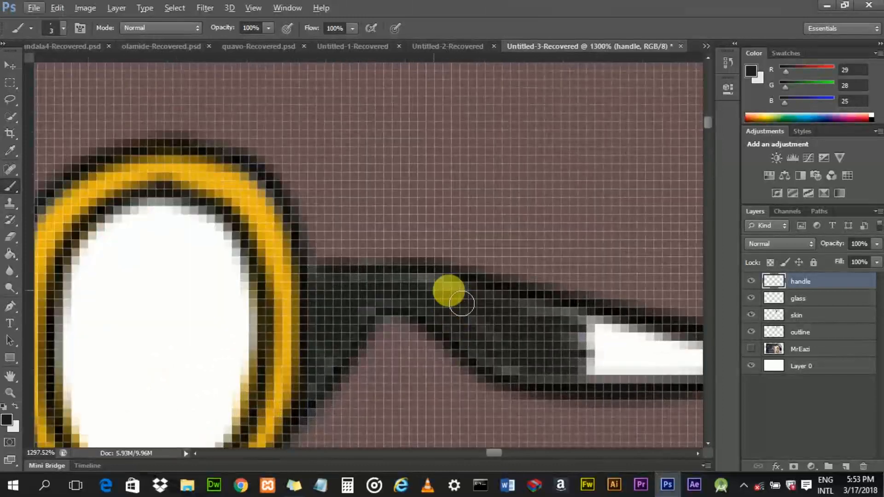
mouse_move(413, 295)
mouse_down()
mouse_move(359, 295)
mouse_move(558, 378)
mouse_up()
scroll(539, 341, down, 8)
scroll(577, 368, up, 10)
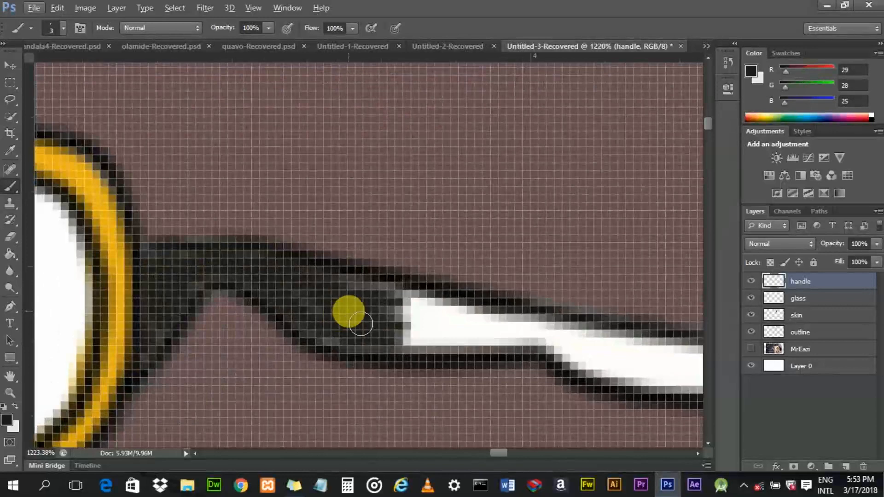
key(bracketright)
key(bracketright)
key(bracketright)
key(bracketright)
mouse_move(355, 318)
mouse_down()
mouse_move(396, 339)
mouse_move(316, 323)
mouse_move(379, 354)
mouse_move(432, 360)
mouse_move(368, 346)
mouse_move(288, 299)
mouse_move(241, 289)
mouse_move(202, 307)
mouse_move(167, 367)
mouse_move(171, 285)
mouse_move(184, 278)
mouse_move(267, 285)
mouse_move(360, 309)
mouse_up()
key(bracketleft)
key(bracketleft)
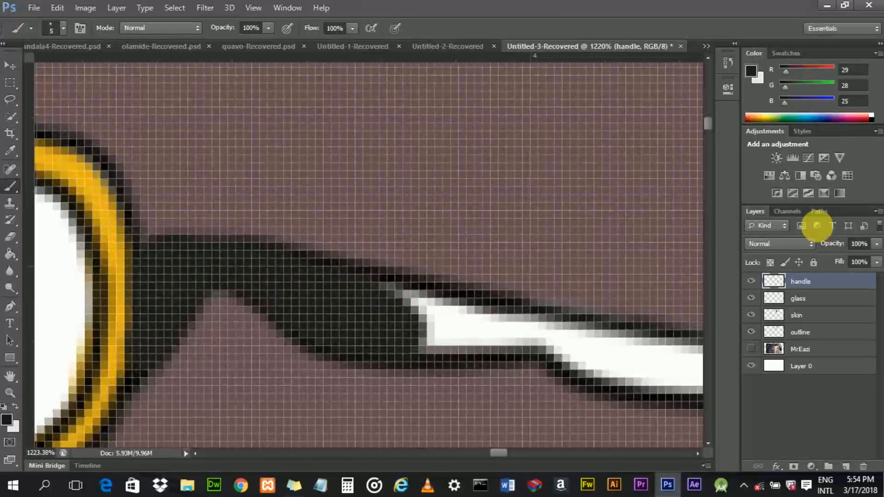
- Set the handle layer's blend mode to Multiply
click(801, 244)
click(764, 47)
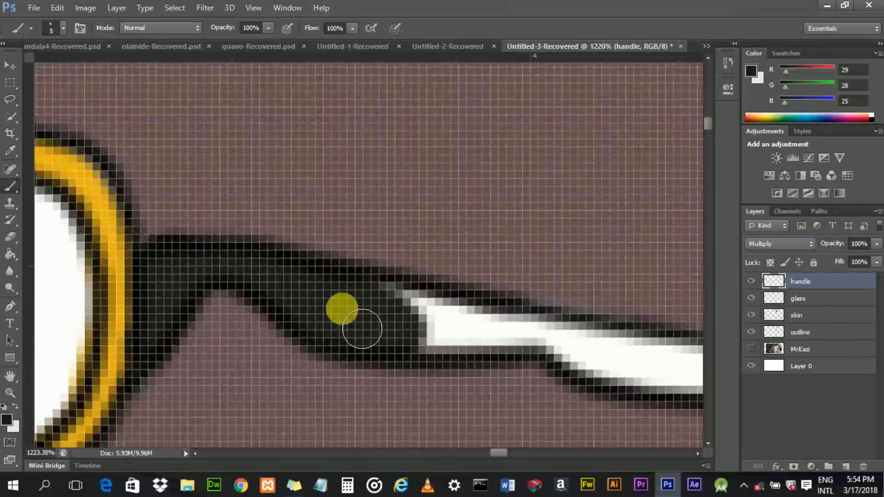
- Continue painting the temple arm black on the handle layer toward its tip near the ear
mouse_move(443, 329)
mouse_down()
mouse_move(497, 345)
mouse_move(436, 357)
mouse_move(542, 356)
mouse_up()
drag(545, 355, 509, 349)
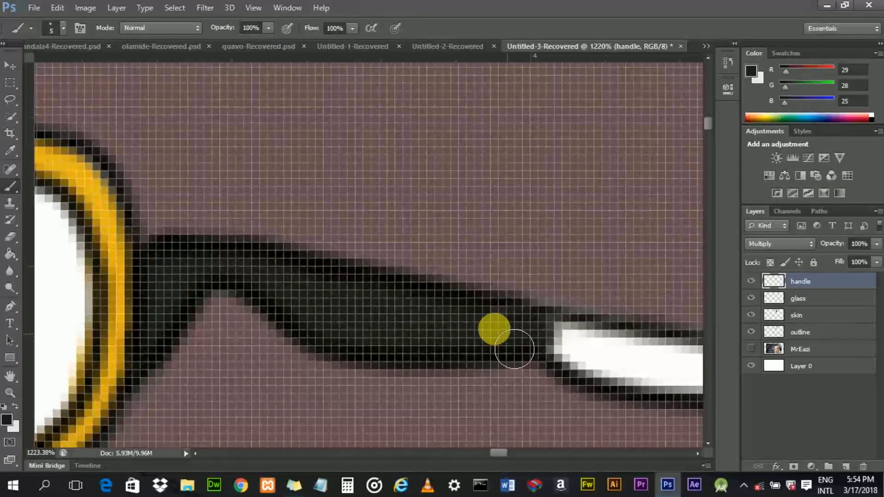
drag(500, 452, 505, 452)
mouse_move(403, 360)
mouse_down()
mouse_move(439, 373)
mouse_move(410, 371)
mouse_move(429, 384)
mouse_move(528, 394)
mouse_move(482, 393)
mouse_move(437, 370)
mouse_move(444, 370)
mouse_move(579, 386)
mouse_move(577, 403)
mouse_move(526, 399)
mouse_move(559, 388)
mouse_move(405, 364)
mouse_up()
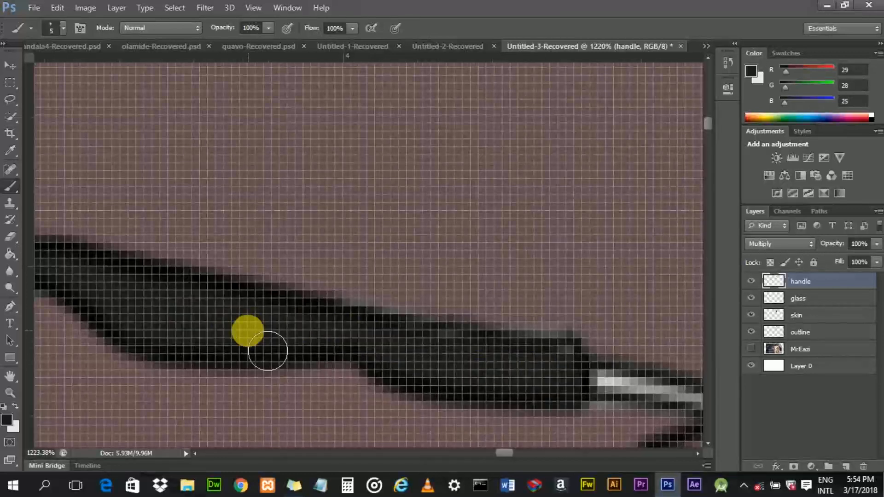
- On the glass layer, sample the frame's orange and paint the thin tip of the temple arm with a 2 px brush
scroll(246, 349, down, 3)
scroll(352, 352, down, 4)
scroll(347, 360, up, 4)
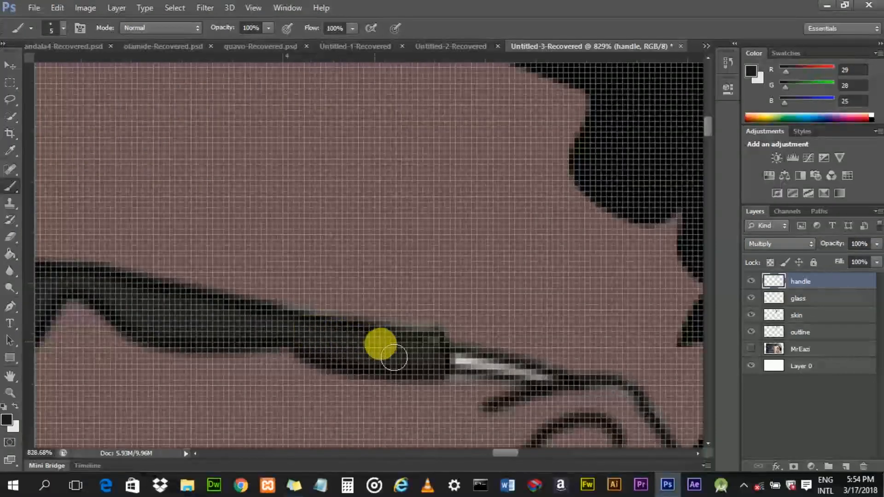
scroll(437, 367, down, 5)
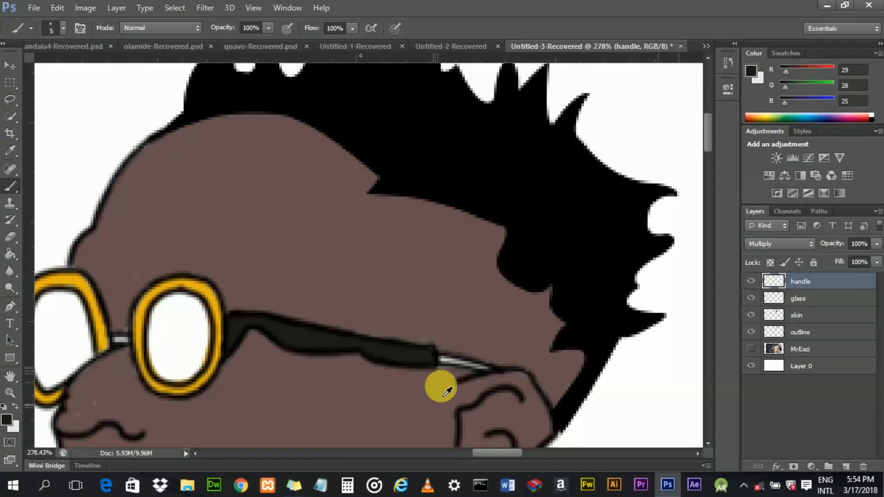
drag(480, 453, 489, 453)
scroll(389, 367, up, 5)
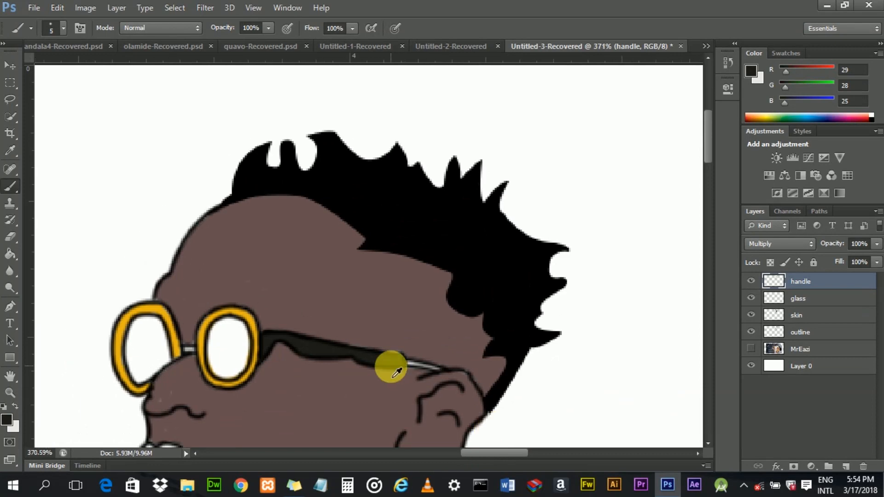
scroll(460, 395, up, 1)
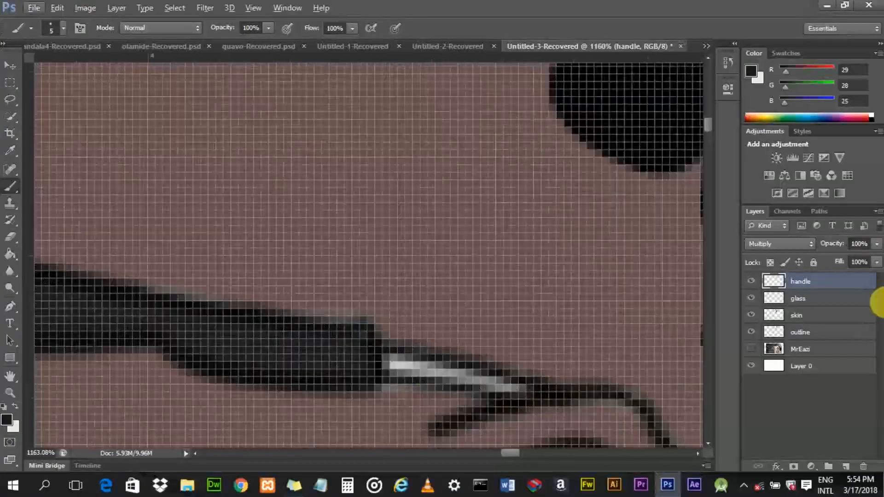
click(810, 301)
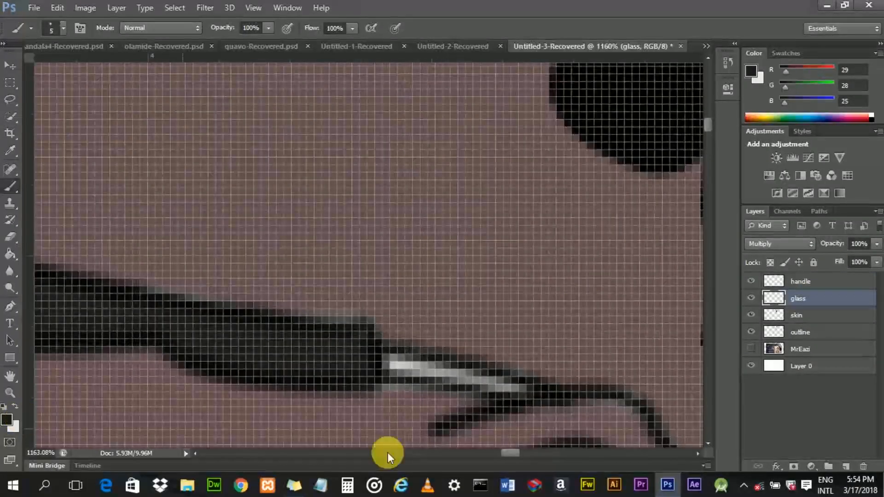
drag(503, 451, 489, 453)
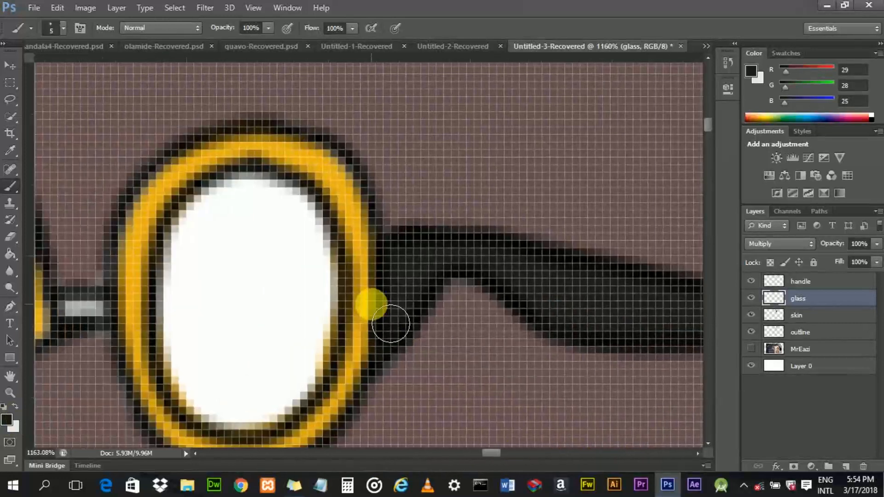
alt+click(345, 195)
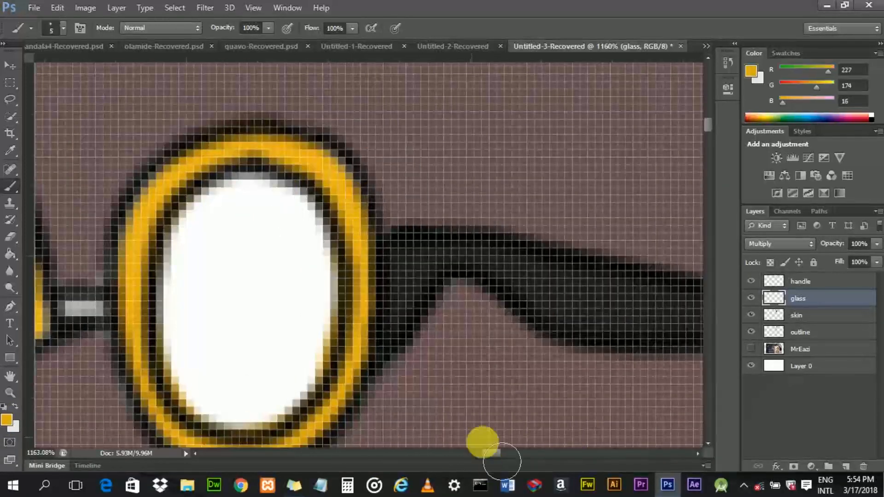
drag(495, 454, 511, 454)
scroll(395, 369, up, 3)
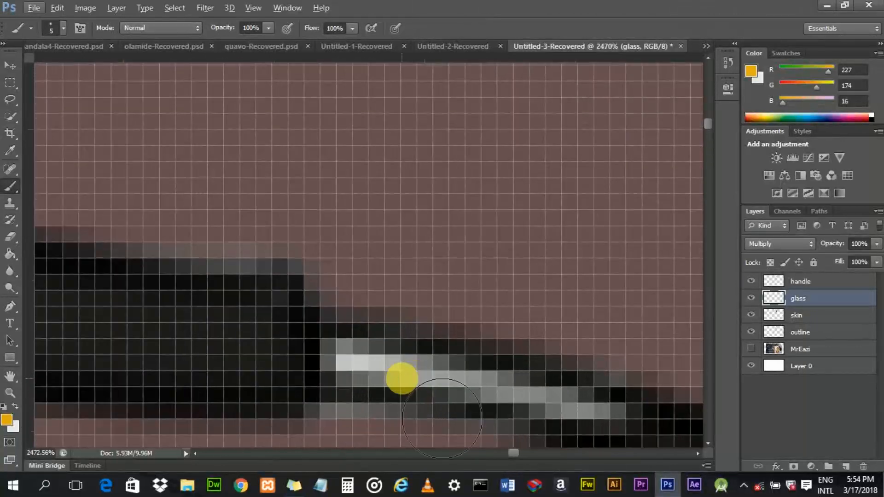
key(bracketleft)
mouse_move(333, 359)
mouse_down()
mouse_move(340, 375)
mouse_move(410, 371)
mouse_move(602, 417)
mouse_move(552, 409)
mouse_up()
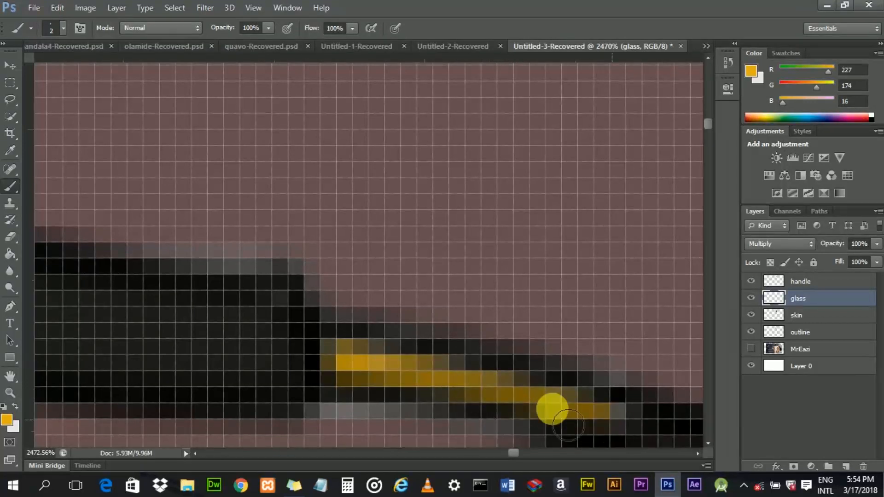
- Add a new layer at the top of the stack and name it innerglass
scroll(323, 341, down, 4)
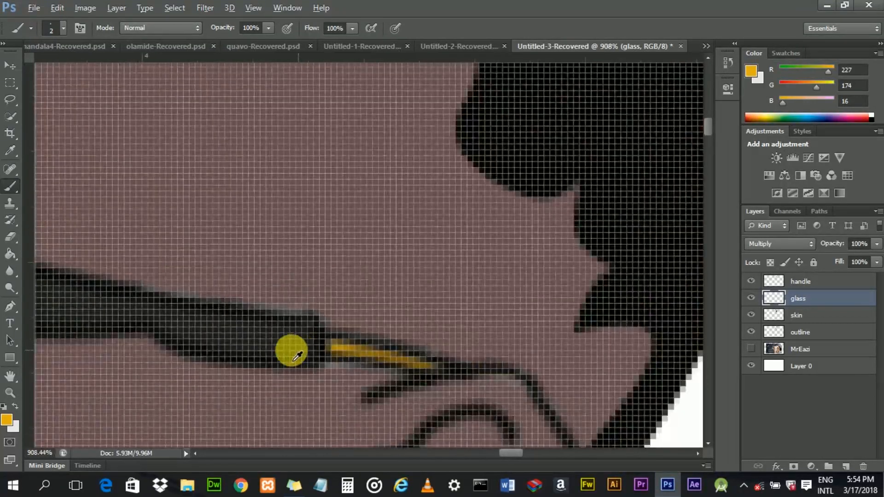
scroll(291, 352, down, 3)
drag(493, 450, 449, 435)
scroll(329, 332, down, 1)
scroll(350, 322, up, 5)
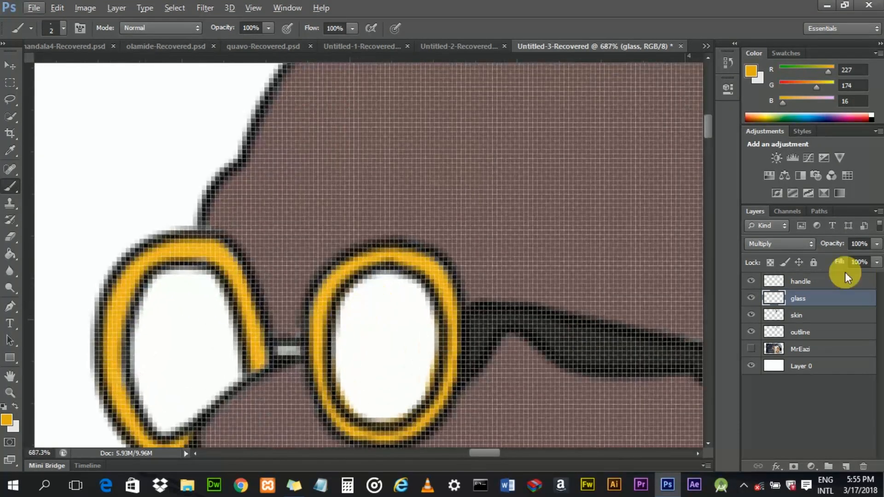
click(846, 279)
click(846, 467)
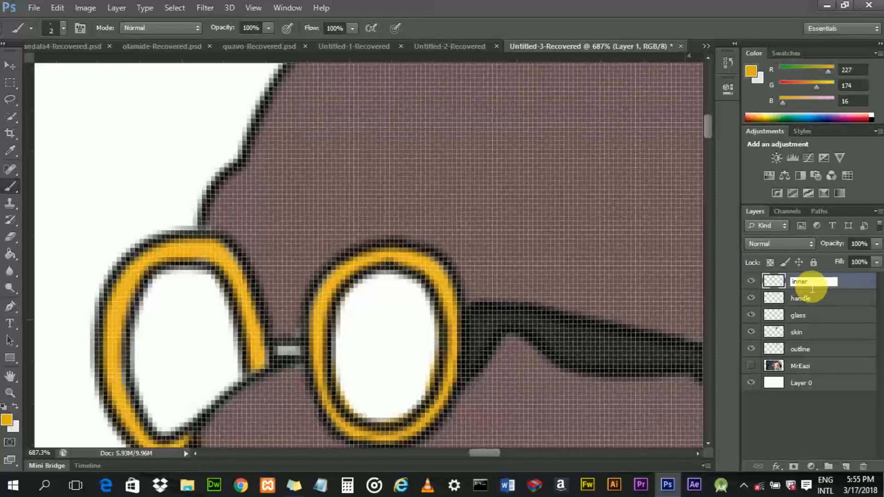
text(ss)
key(Return)
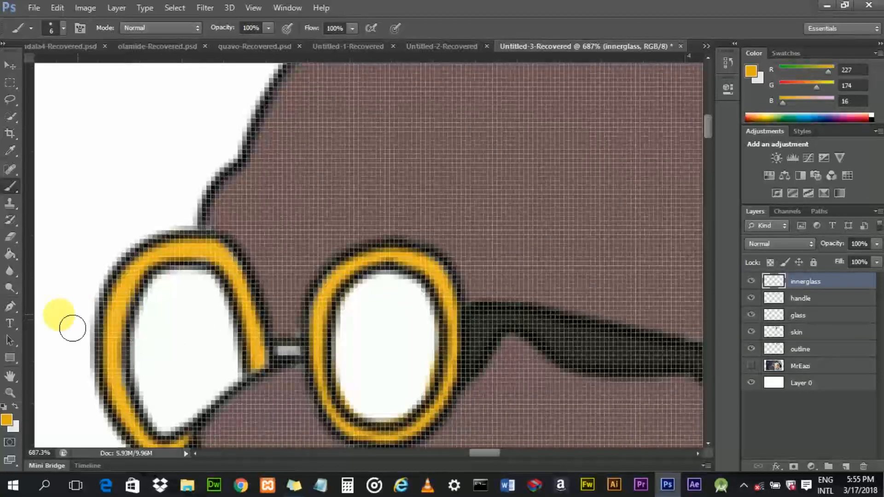
- Set the foreground colour to red ff0000 and switch back to the Brush tool
click(7, 419)
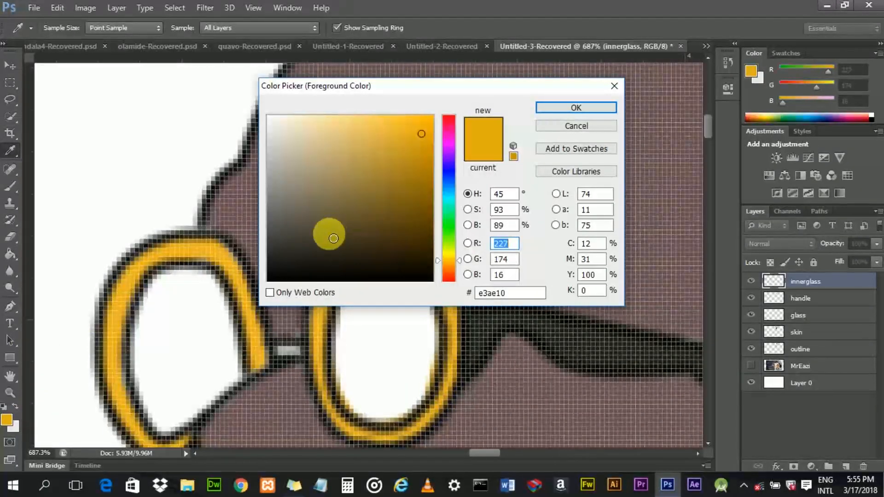
drag(391, 154, 433, 123)
click(451, 116)
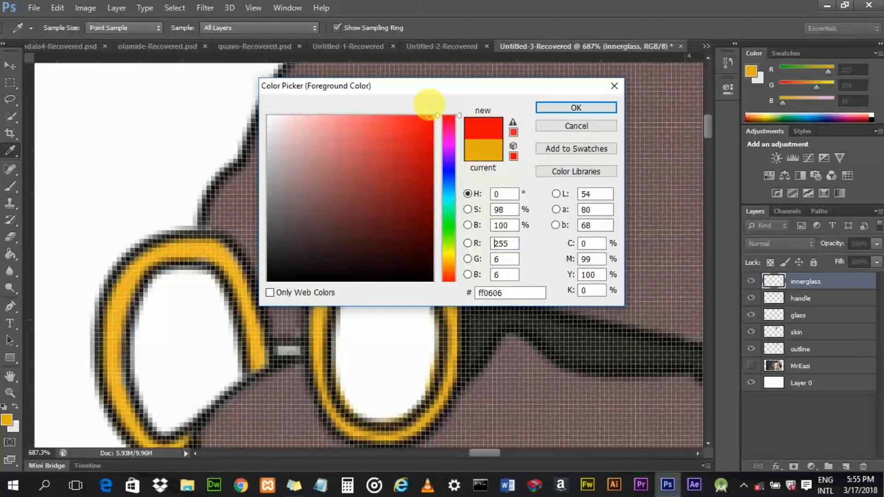
click(576, 107)
key(b)
scroll(395, 313, up, 5)
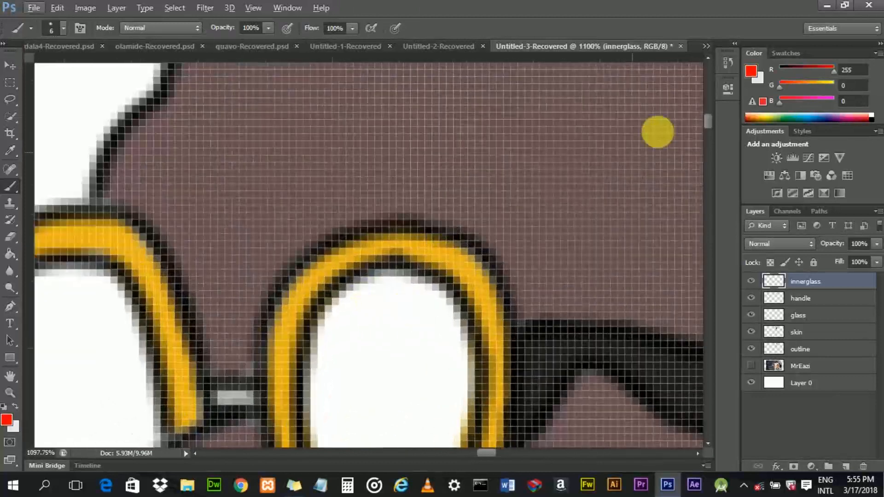
- Set the innerglass layer's blend mode to Multiply and paint the right lens red
drag(708, 120, 709, 123)
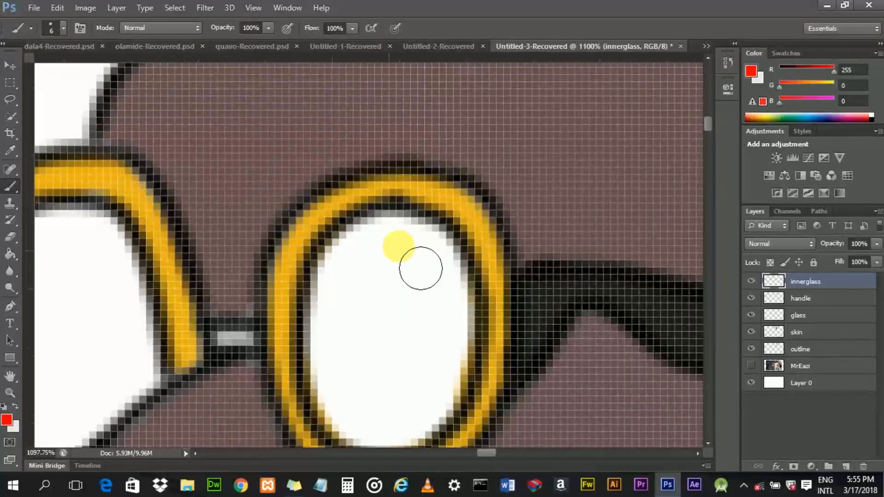
click(783, 243)
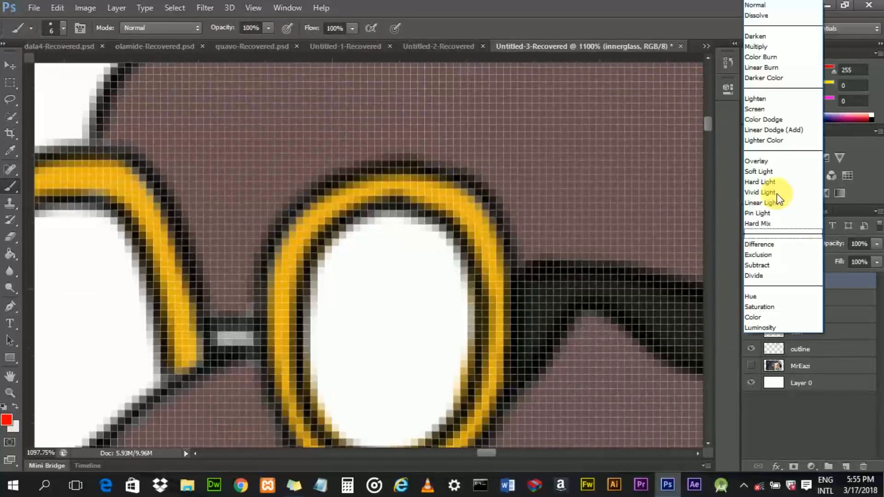
click(772, 56)
mouse_move(389, 237)
mouse_down()
mouse_move(343, 258)
mouse_move(328, 350)
mouse_up()
mouse_move(369, 275)
mouse_down()
mouse_move(394, 256)
mouse_move(427, 251)
mouse_move(452, 275)
mouse_move(449, 315)
mouse_up()
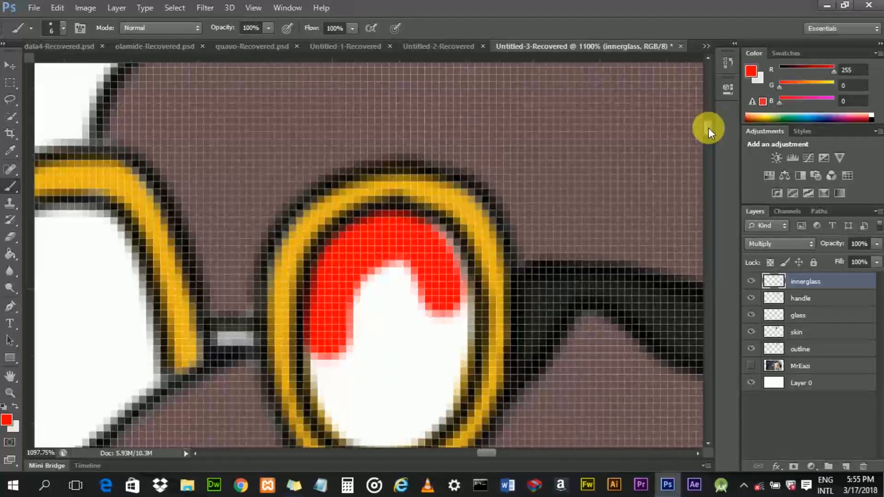
drag(708, 128, 708, 132)
mouse_move(349, 156)
mouse_down()
mouse_move(341, 247)
mouse_move(326, 195)
mouse_move(386, 227)
mouse_move(351, 138)
mouse_move(344, 206)
mouse_move(375, 268)
mouse_move(401, 180)
mouse_move(361, 171)
mouse_move(335, 191)
mouse_move(323, 160)
mouse_move(405, 98)
mouse_move(419, 244)
mouse_move(461, 151)
mouse_move(456, 217)
mouse_move(432, 271)
mouse_move(475, 154)
mouse_move(460, 115)
mouse_up()
scroll(704, 134, up, 5)
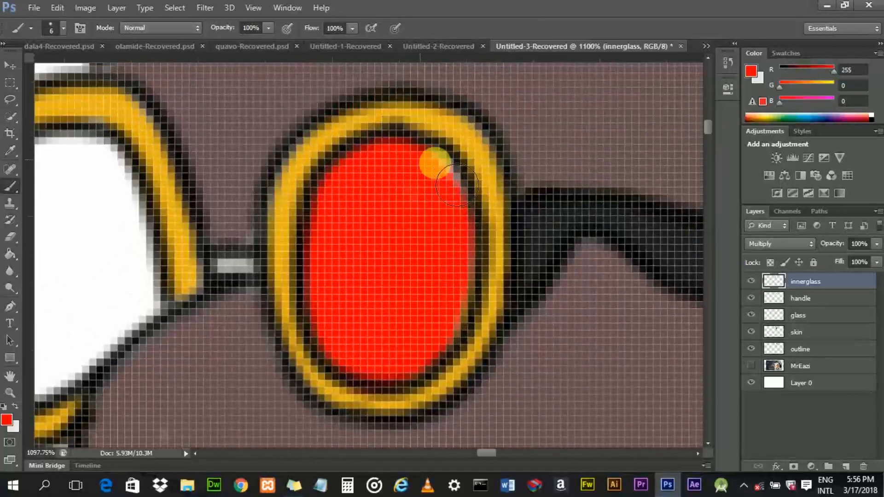
mouse_move(472, 206)
mouse_down()
mouse_move(484, 300)
mouse_move(460, 352)
mouse_up()
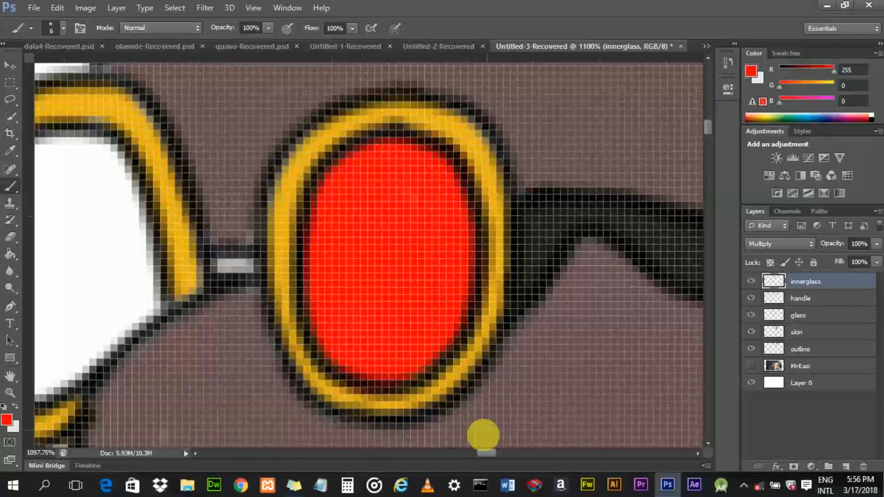
- Paint the left lens red on the innerglass layer
mouse_move(486, 454)
mouse_down()
mouse_move(469, 457)
mouse_move(475, 452)
mouse_up()
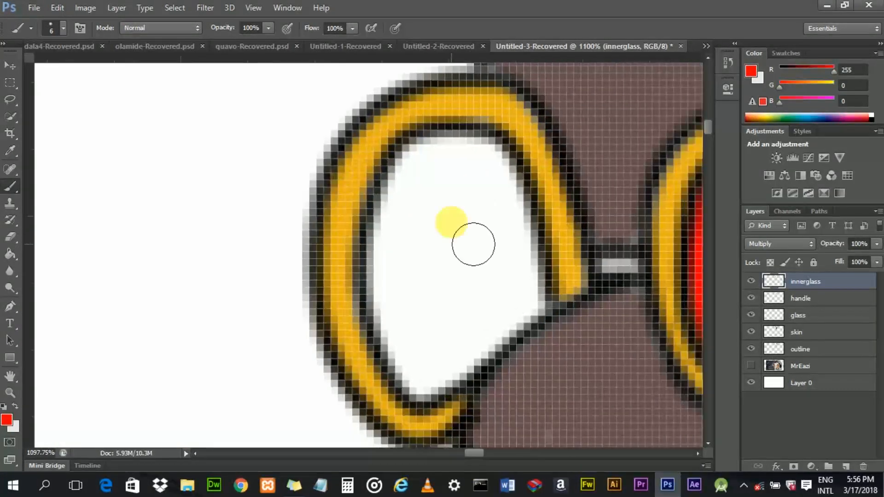
click(445, 159)
mouse_move(433, 183)
mouse_down()
mouse_move(407, 294)
mouse_move(413, 354)
mouse_move(443, 406)
mouse_move(499, 376)
mouse_move(550, 315)
mouse_move(538, 209)
mouse_move(509, 174)
mouse_move(472, 164)
mouse_move(450, 170)
mouse_move(437, 246)
mouse_move(451, 316)
mouse_move(457, 274)
mouse_move(445, 325)
mouse_move(452, 353)
mouse_move(473, 354)
mouse_move(482, 341)
mouse_move(498, 282)
mouse_move(464, 219)
mouse_move(482, 199)
mouse_move(518, 236)
mouse_move(523, 291)
mouse_move(509, 331)
mouse_move(485, 305)
mouse_move(468, 251)
mouse_move(475, 218)
mouse_up()
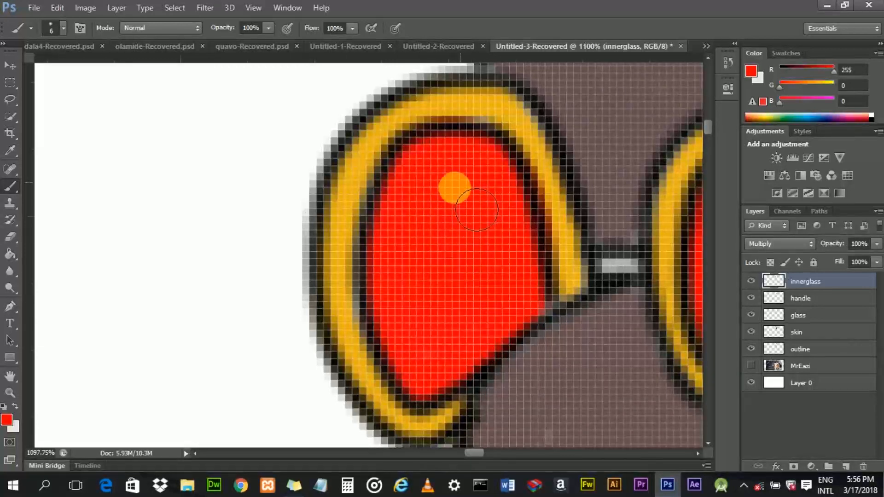
- Sample the frame's orange, shrink the brush to 3 px and paint the glasses bridge, then undo the stroke
scroll(460, 231, down, 2)
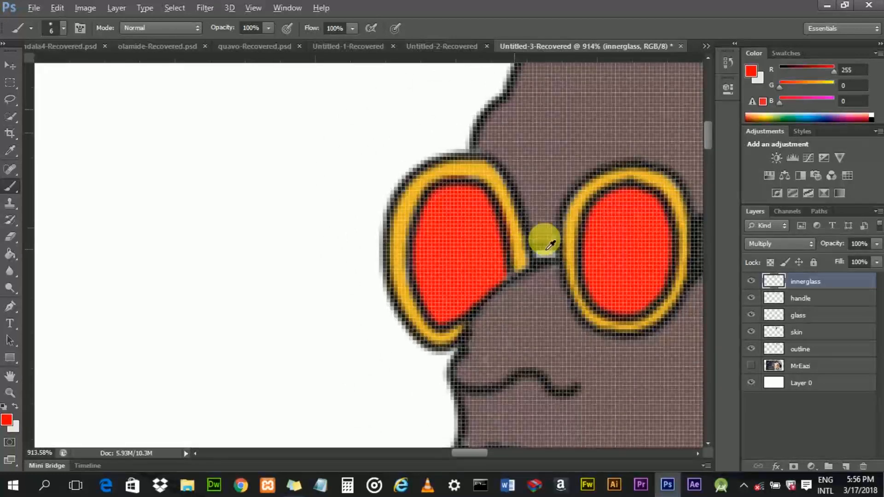
scroll(550, 244, up, 5)
drag(484, 455, 491, 454)
alt+click(226, 276)
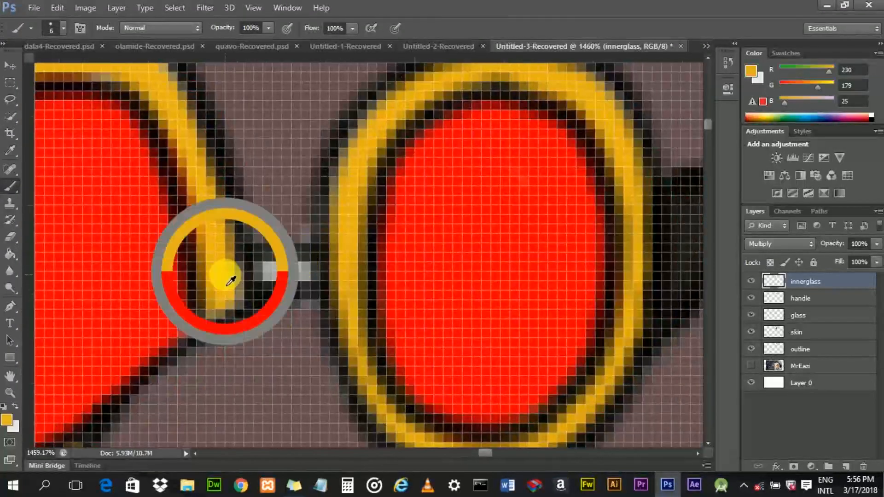
key(bracketleft)
key(bracketleft)
key(bracketleft)
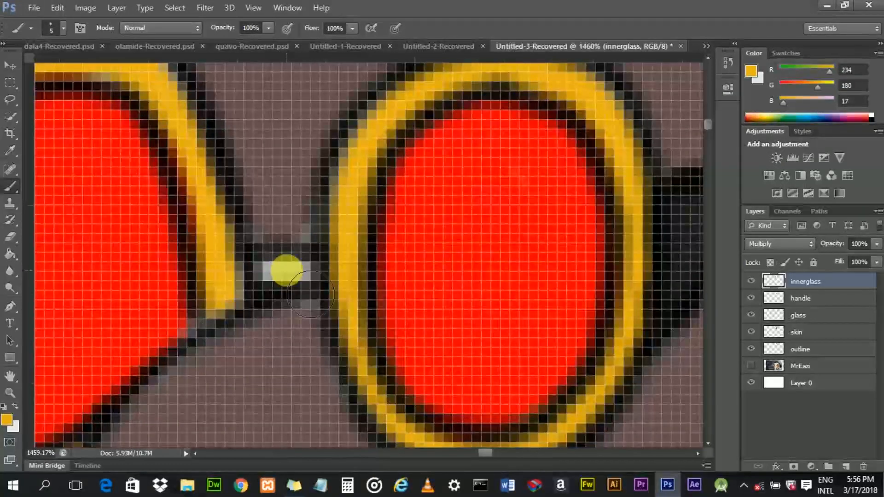
drag(286, 270, 298, 272)
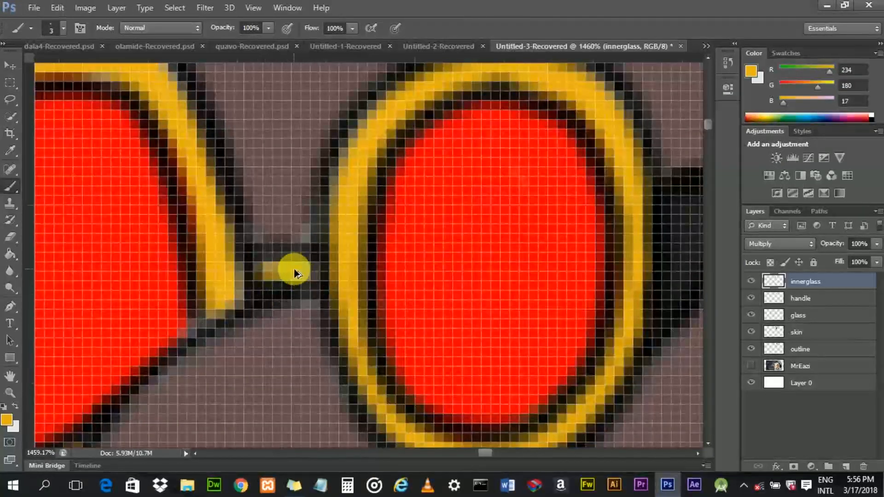
key(ctrl+z)
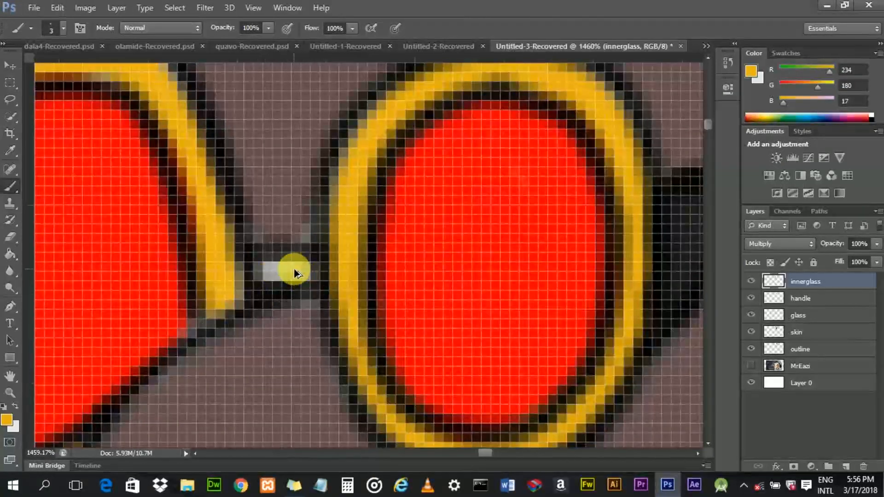
- On the handle layer, sample the dark frame colour and paint over the glasses bridge
click(804, 316)
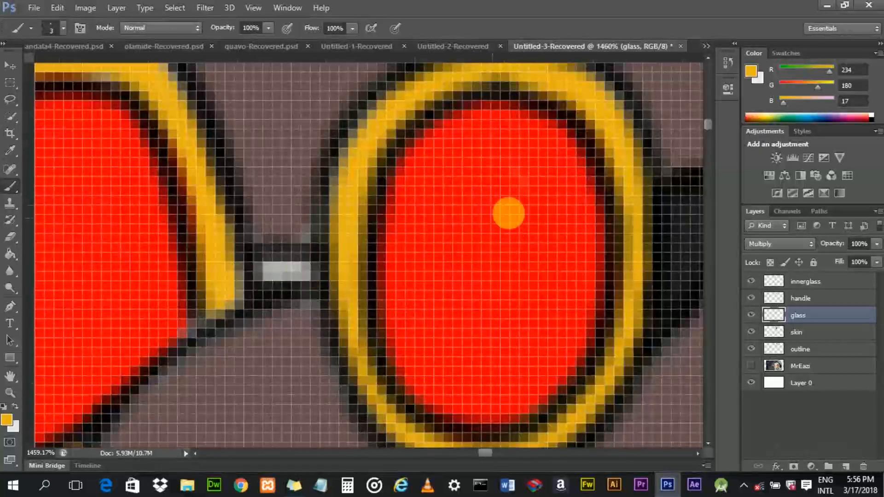
click(801, 299)
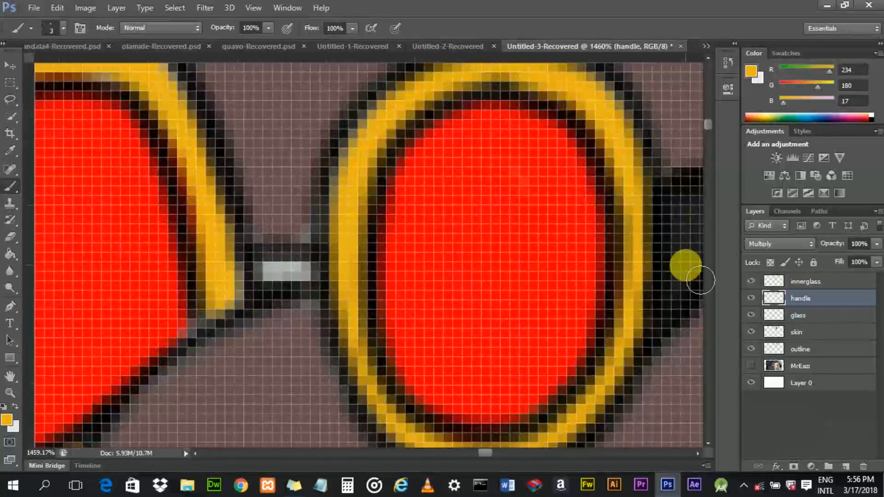
alt+click(677, 223)
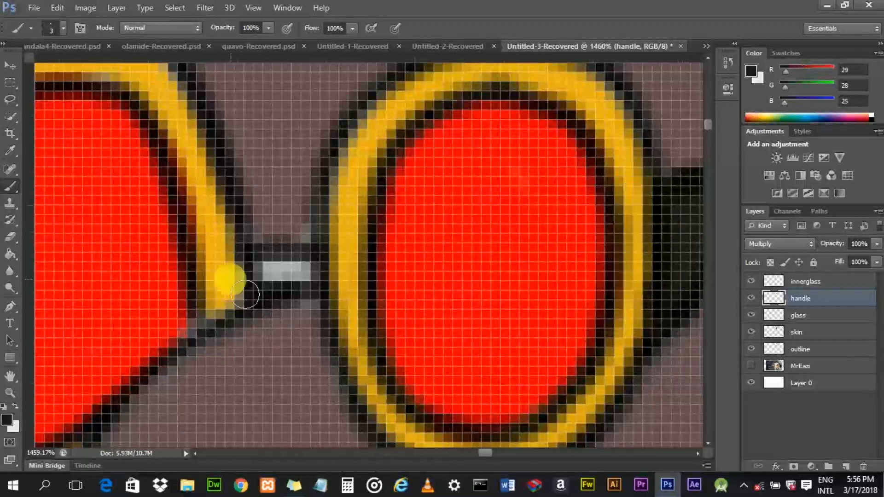
mouse_move(282, 285)
mouse_down()
mouse_move(327, 283)
mouse_move(297, 272)
mouse_move(272, 284)
mouse_move(292, 286)
mouse_up()
- Show the MrEazi photo layer and sample the lip colour from the photo
scroll(293, 276, down, 3)
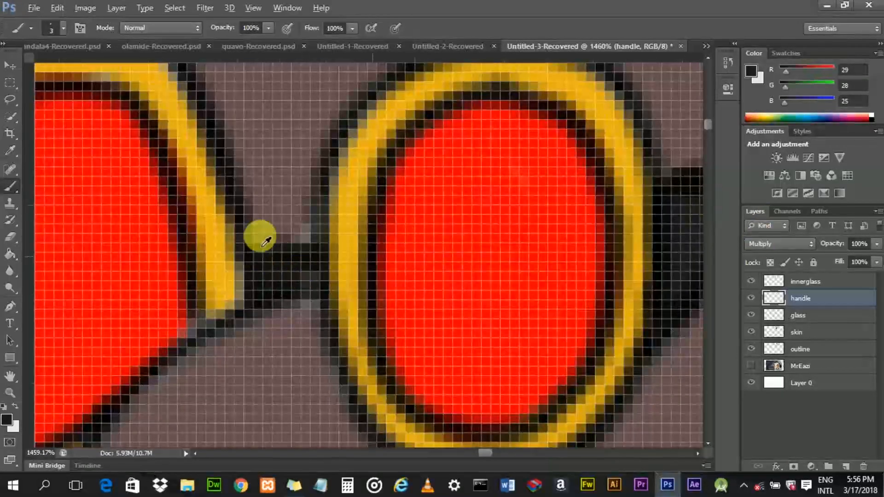
scroll(290, 262, down, 2)
scroll(290, 263, up, 5)
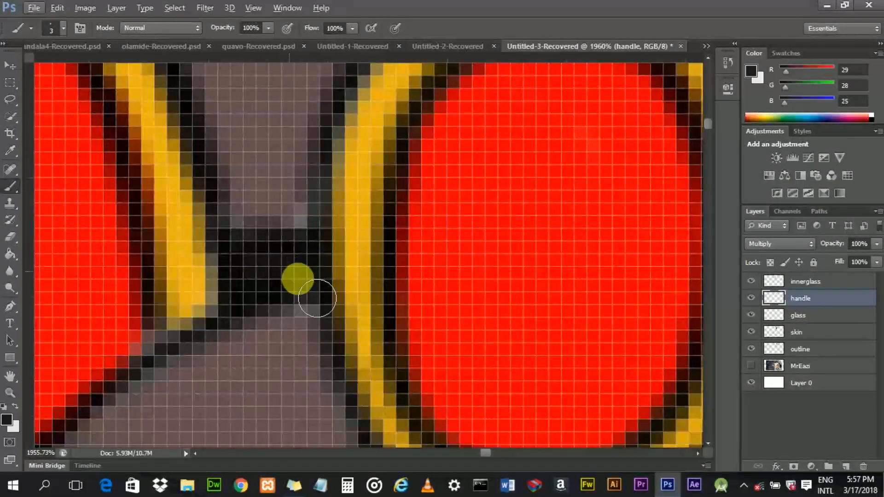
scroll(282, 277, down, 8)
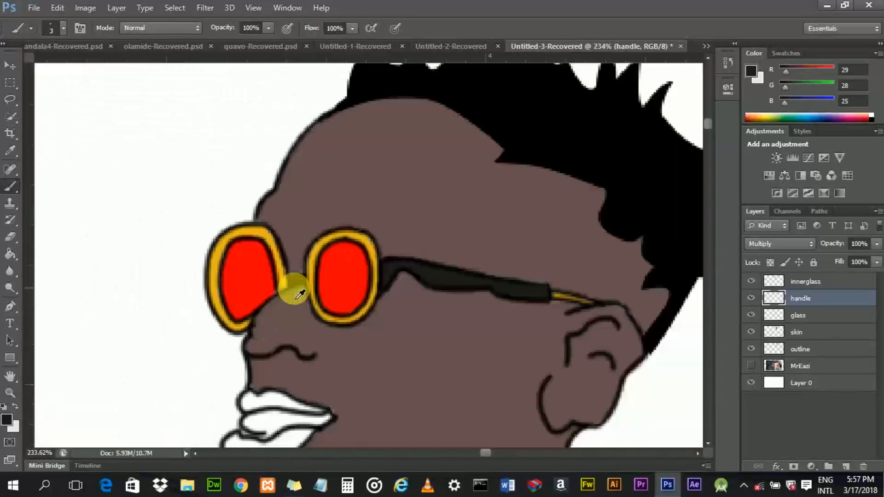
scroll(361, 332, down, 3)
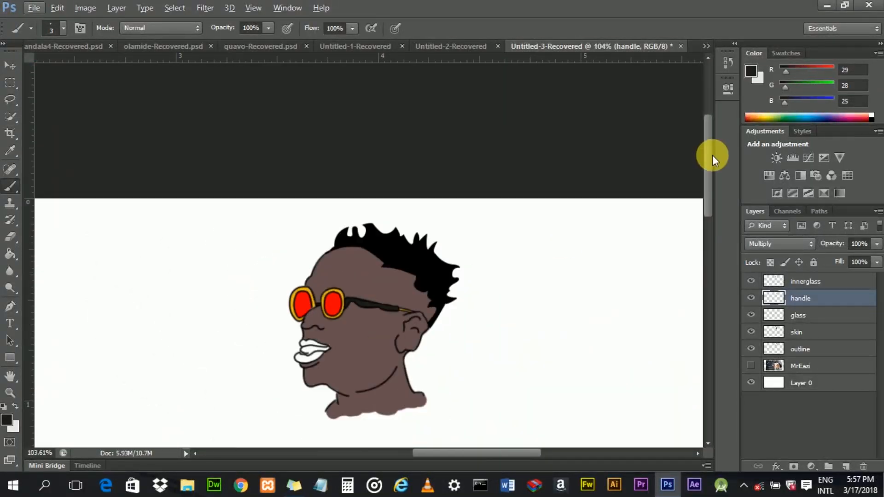
drag(712, 156, 712, 181)
scroll(299, 262, up, 5)
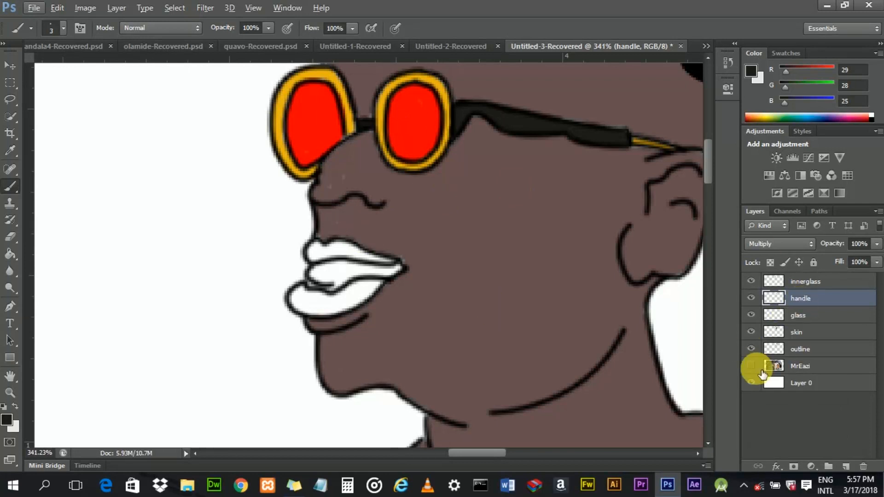
click(751, 367)
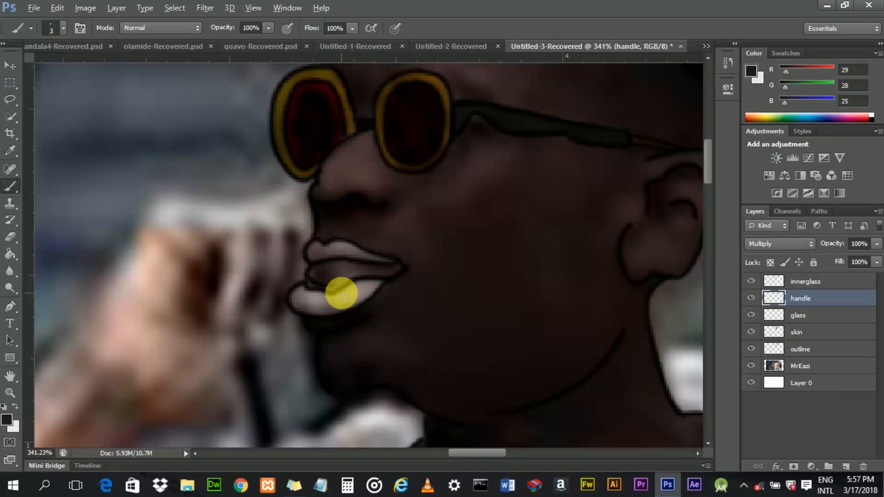
mouse_move(359, 295)
mouse_down()
mouse_move(330, 308)
mouse_move(354, 309)
mouse_move(362, 294)
mouse_move(317, 308)
mouse_move(352, 300)
mouse_up()
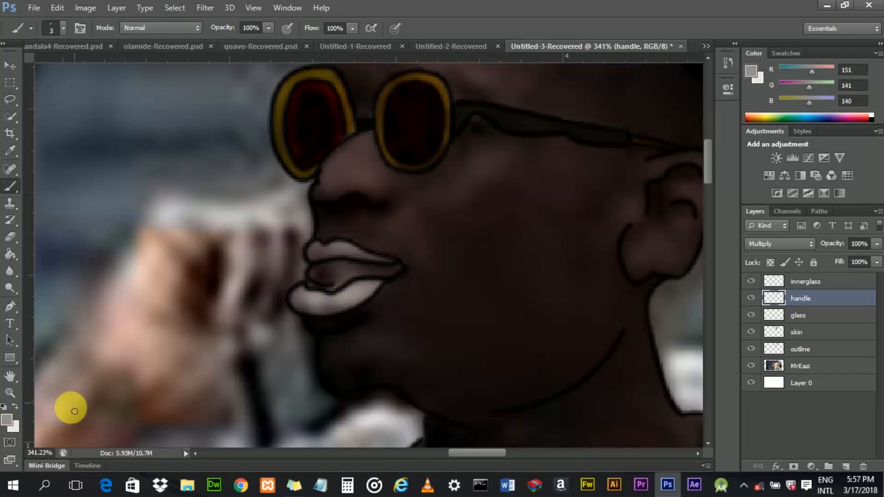
- Lighten the foreground colour to RGB 197, 163, 160 and switch back to the Brush tool
click(7, 419)
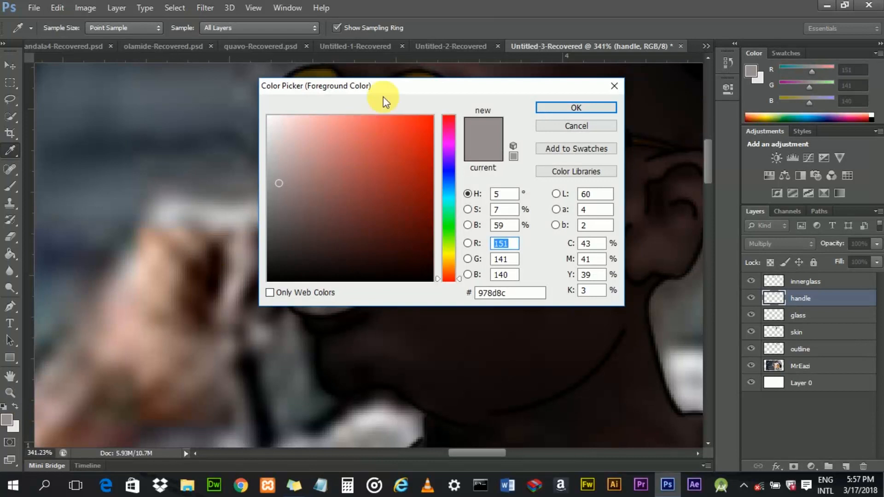
drag(401, 88, 413, 82)
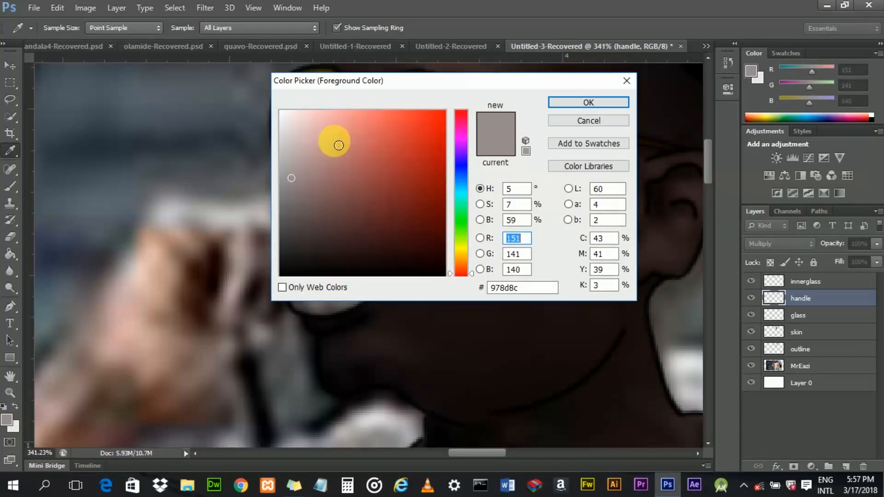
click(300, 168)
drag(303, 161, 311, 146)
click(581, 103)
key(b)
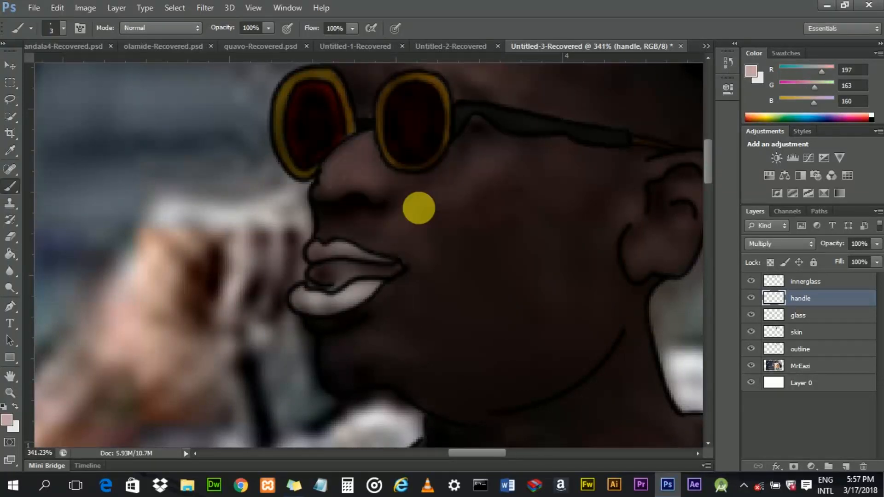
- Hide the MrEazi photo layer and add a new layer above innerglass
scroll(347, 283, up, 3)
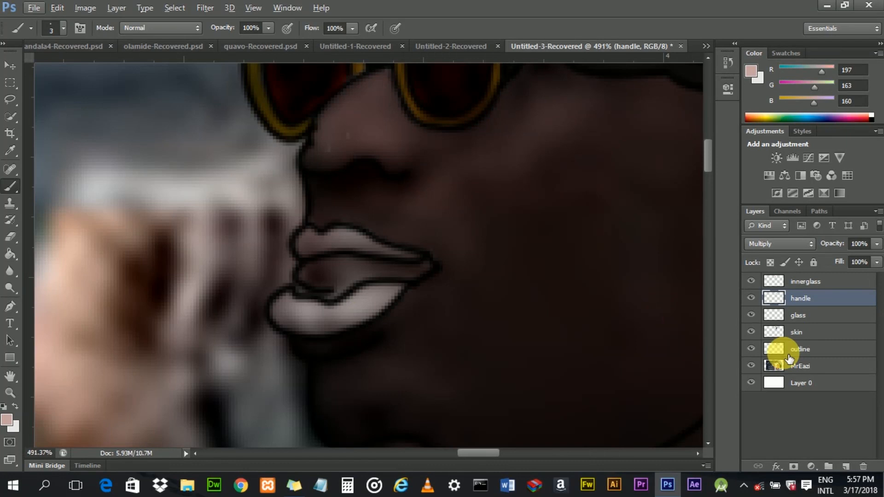
click(751, 365)
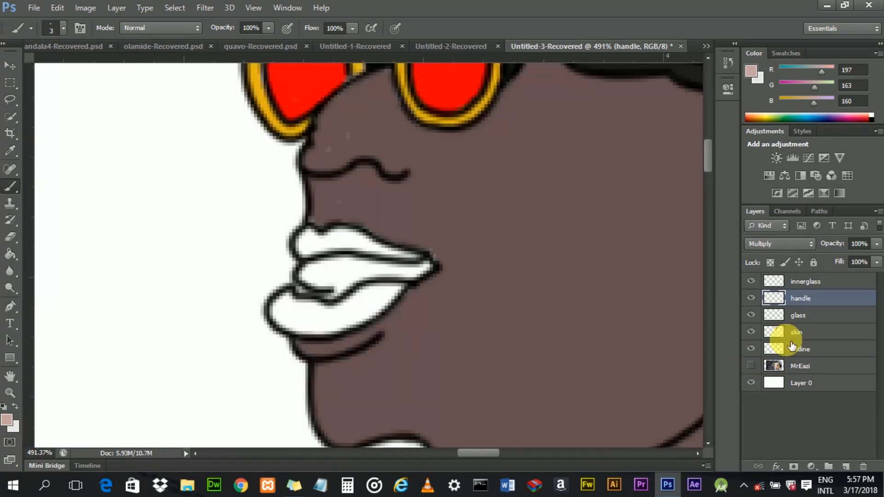
click(823, 283)
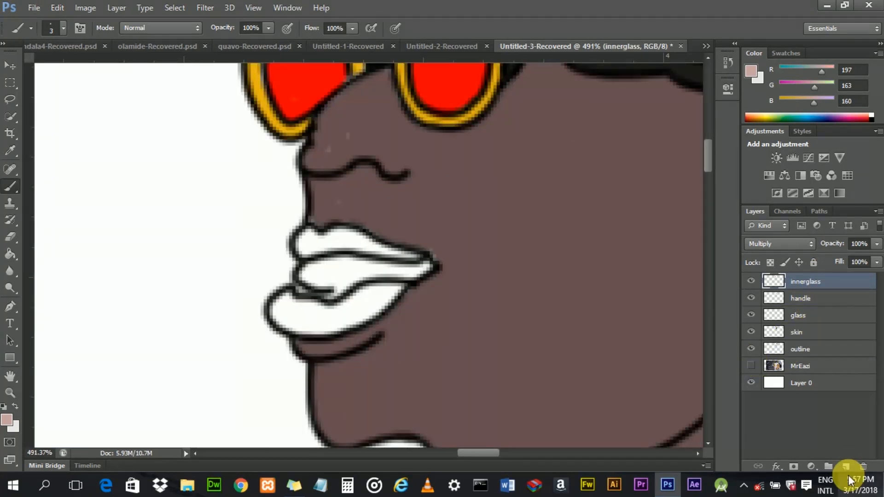
click(845, 466)
double_click(810, 285)
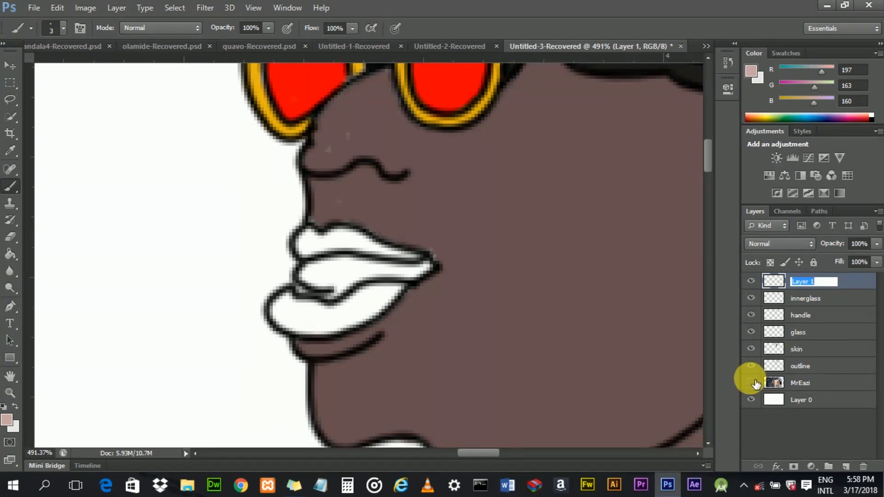
click(756, 384)
click(753, 382)
click(753, 382)
click(756, 384)
click(755, 383)
click(753, 383)
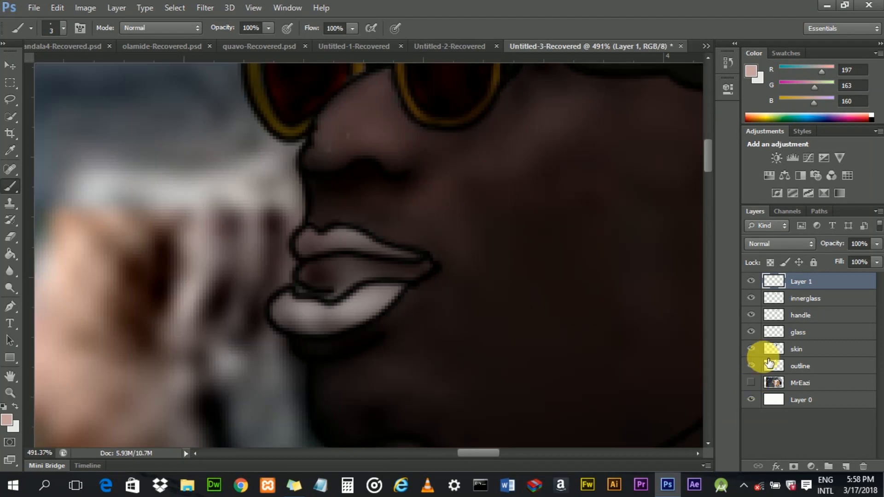
click(753, 383)
- Rename the new layer lip
double_click(813, 288)
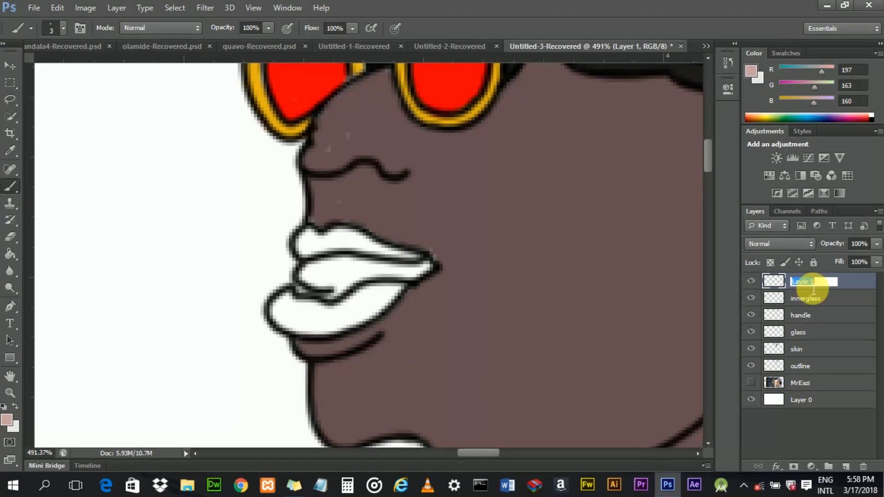
key(BackSpace)
text(i)
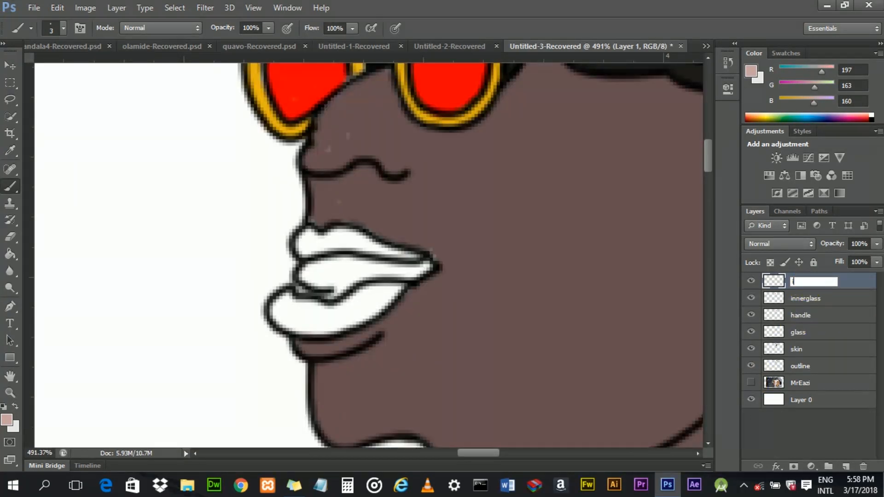
text(ip)
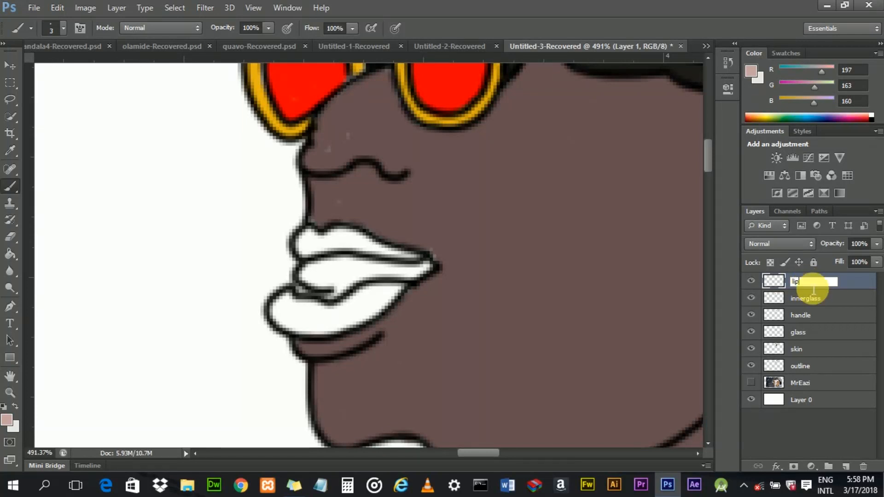
key(Return)
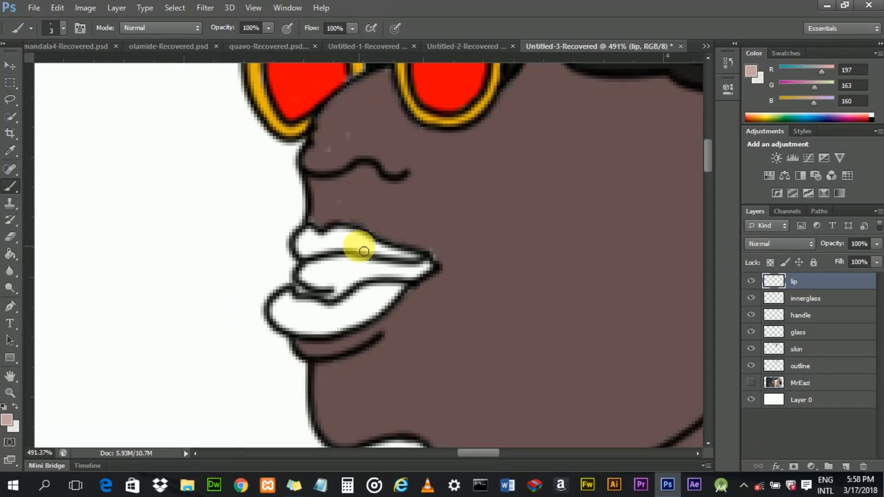
scroll(328, 246, up, 1)
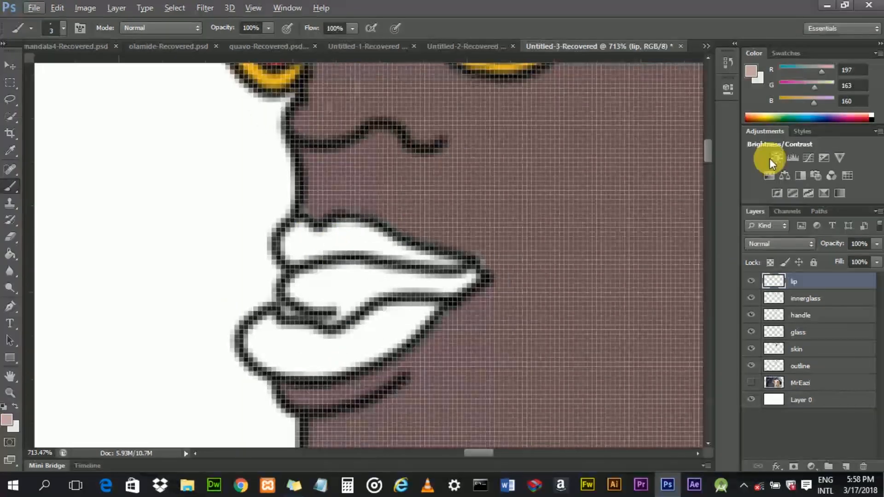
- Set the lip layer's blend mode to Multiply and paint over the upper and lower lips with the pink colour
click(805, 241)
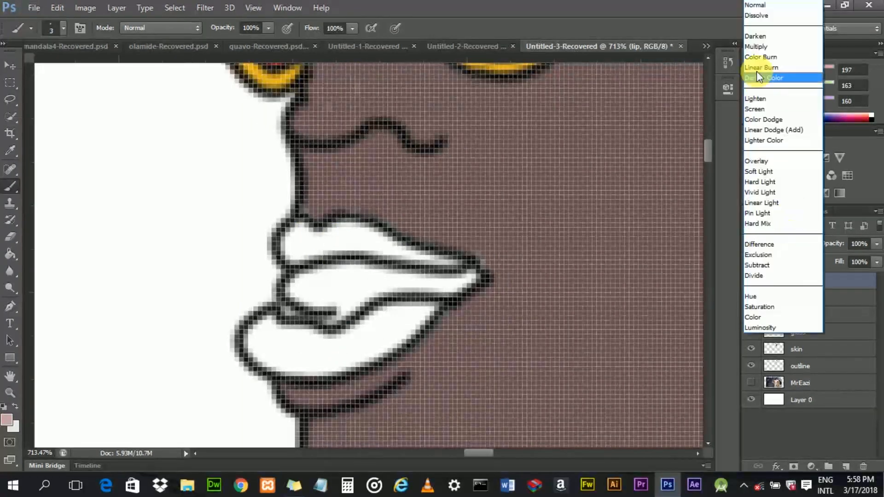
click(762, 46)
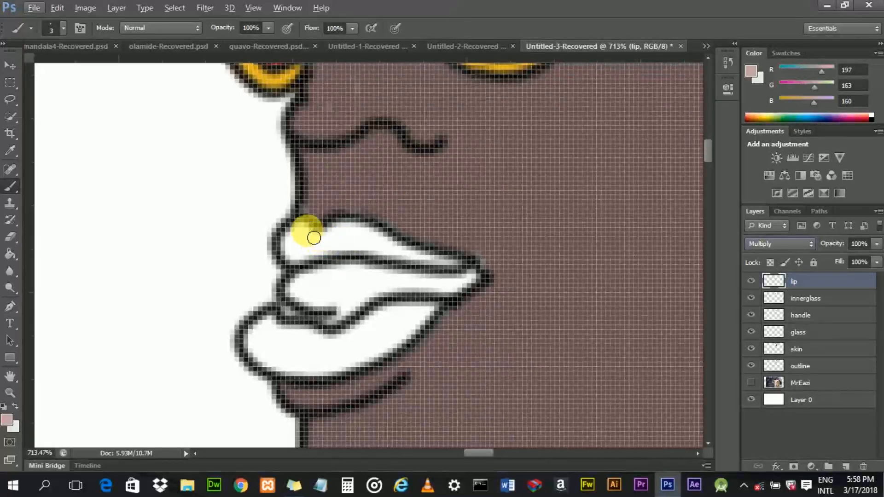
mouse_move(302, 238)
mouse_down()
mouse_move(293, 250)
mouse_move(316, 249)
mouse_up()
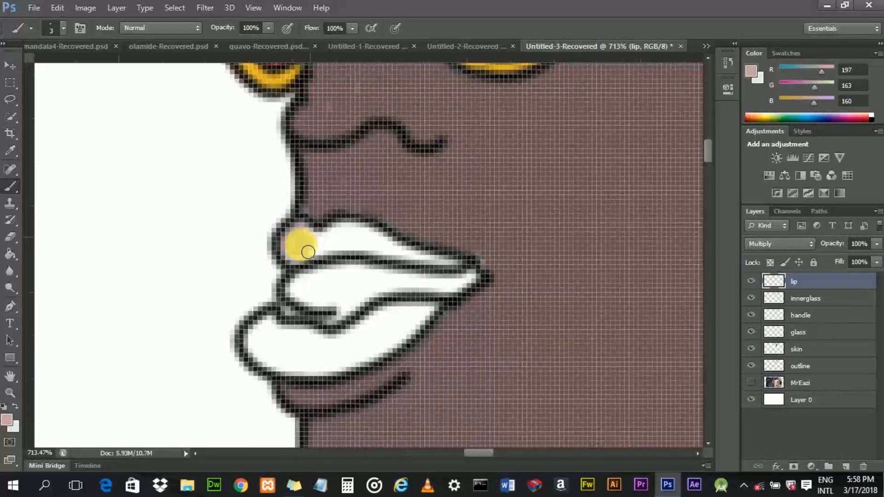
mouse_move(322, 248)
mouse_down()
mouse_move(294, 244)
mouse_move(308, 262)
mouse_move(307, 239)
mouse_move(331, 253)
mouse_move(344, 234)
mouse_move(322, 257)
mouse_move(365, 241)
mouse_move(343, 255)
mouse_move(368, 260)
mouse_move(338, 243)
mouse_move(361, 232)
mouse_move(371, 238)
mouse_move(325, 247)
mouse_move(304, 236)
mouse_move(298, 245)
mouse_move(308, 256)
mouse_move(379, 246)
mouse_move(361, 252)
mouse_move(402, 257)
mouse_move(376, 242)
mouse_move(386, 240)
mouse_move(425, 256)
mouse_move(383, 248)
mouse_move(393, 257)
mouse_move(467, 271)
mouse_move(332, 252)
mouse_move(306, 258)
mouse_move(363, 229)
mouse_up()
mouse_move(275, 325)
mouse_down()
mouse_move(258, 347)
mouse_move(277, 364)
mouse_move(271, 336)
mouse_move(279, 334)
mouse_move(264, 357)
mouse_move(294, 368)
mouse_move(273, 362)
mouse_move(292, 341)
mouse_move(267, 344)
mouse_move(264, 354)
mouse_move(306, 370)
mouse_move(282, 346)
mouse_move(312, 334)
mouse_move(284, 355)
mouse_move(289, 372)
mouse_move(265, 363)
mouse_move(306, 371)
mouse_move(273, 347)
mouse_move(311, 350)
mouse_move(308, 343)
mouse_move(280, 344)
mouse_move(278, 332)
mouse_move(329, 350)
mouse_move(315, 375)
mouse_move(346, 376)
mouse_move(304, 376)
mouse_move(331, 362)
mouse_move(326, 346)
mouse_move(315, 346)
mouse_move(346, 356)
mouse_move(337, 354)
mouse_move(369, 341)
mouse_move(316, 376)
mouse_move(376, 353)
mouse_move(351, 372)
mouse_move(396, 348)
mouse_move(380, 360)
mouse_move(392, 348)
mouse_move(349, 356)
mouse_move(395, 315)
mouse_move(380, 330)
mouse_move(389, 341)
mouse_move(429, 322)
mouse_move(373, 350)
mouse_move(409, 342)
mouse_move(430, 318)
mouse_move(420, 313)
mouse_move(354, 354)
mouse_move(300, 363)
mouse_move(282, 357)
mouse_move(294, 351)
mouse_move(270, 335)
mouse_move(260, 338)
mouse_move(369, 350)
mouse_move(426, 326)
mouse_move(416, 345)
mouse_move(342, 376)
mouse_move(303, 377)
mouse_move(256, 357)
mouse_move(253, 338)
mouse_move(306, 330)
mouse_move(309, 351)
mouse_up()
- Zoom out and scroll to review the whole illustration with the painted lips
scroll(310, 352, down, 8)
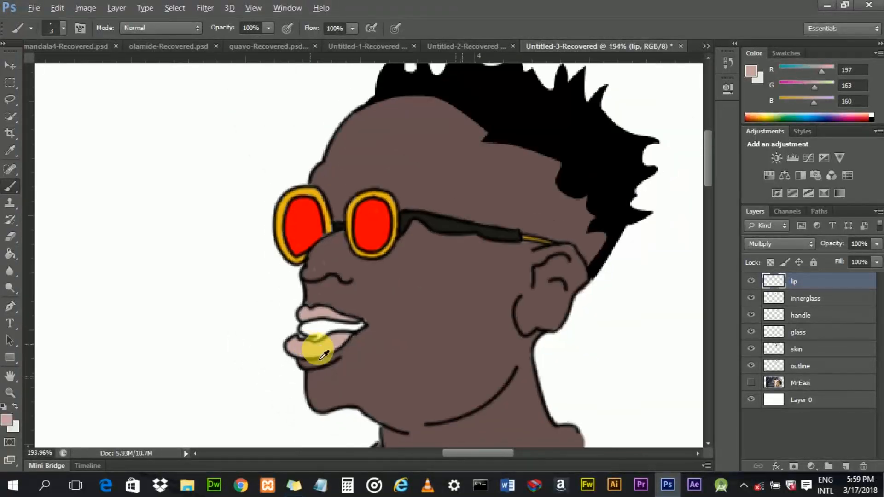
scroll(324, 357, up, 3)
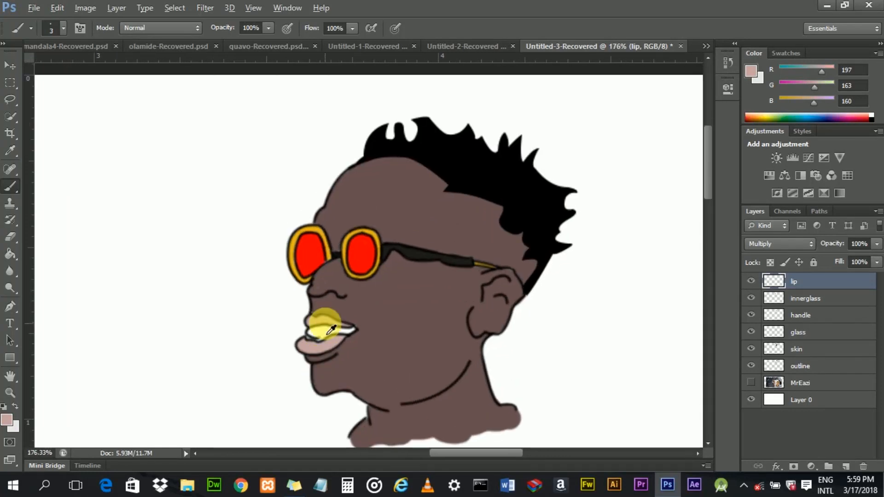
scroll(328, 339, up, 1)
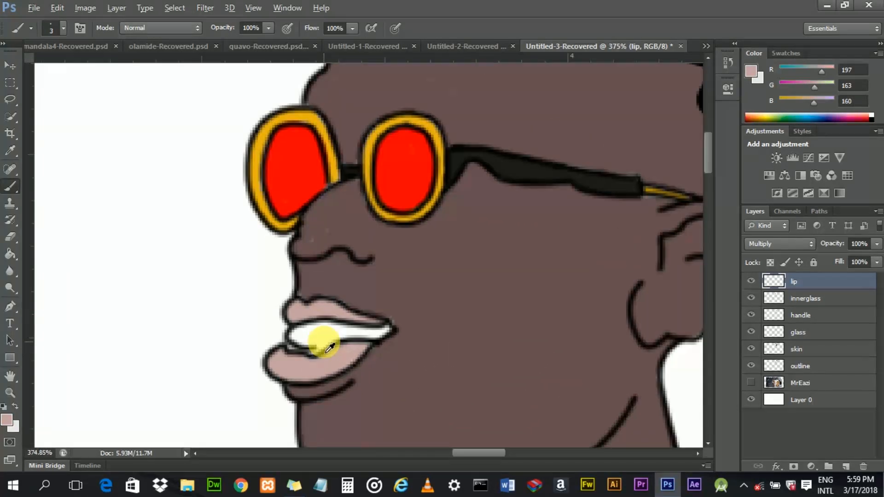
scroll(355, 345, down, 2)
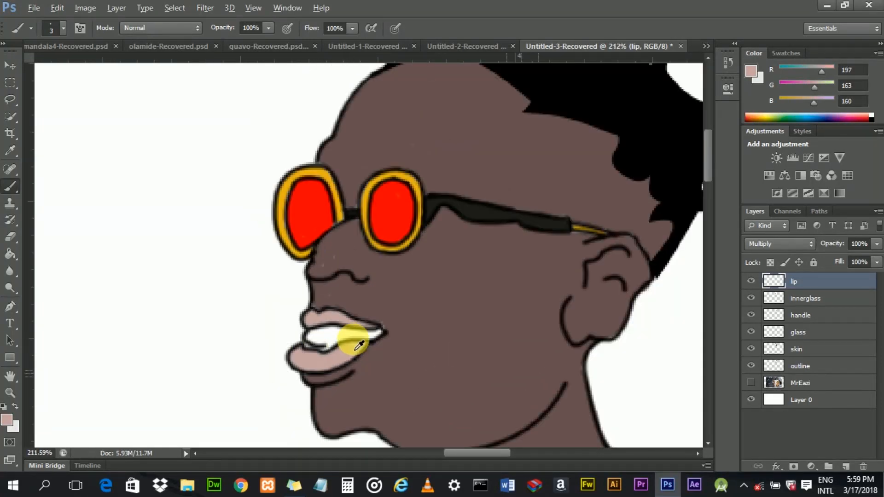
scroll(359, 346, down, 3)
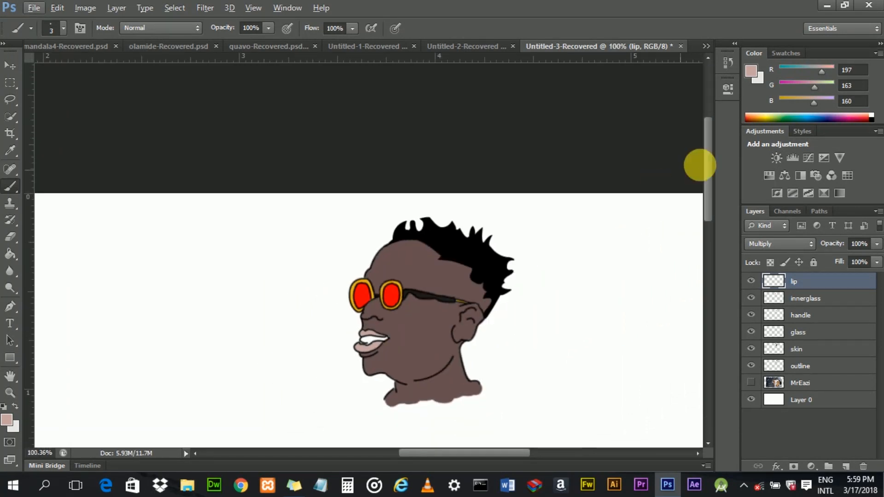
drag(710, 162, 708, 186)
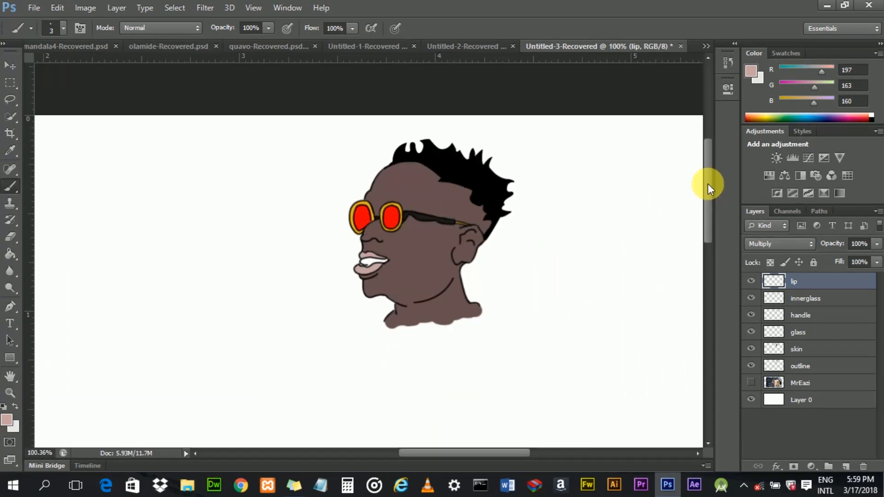
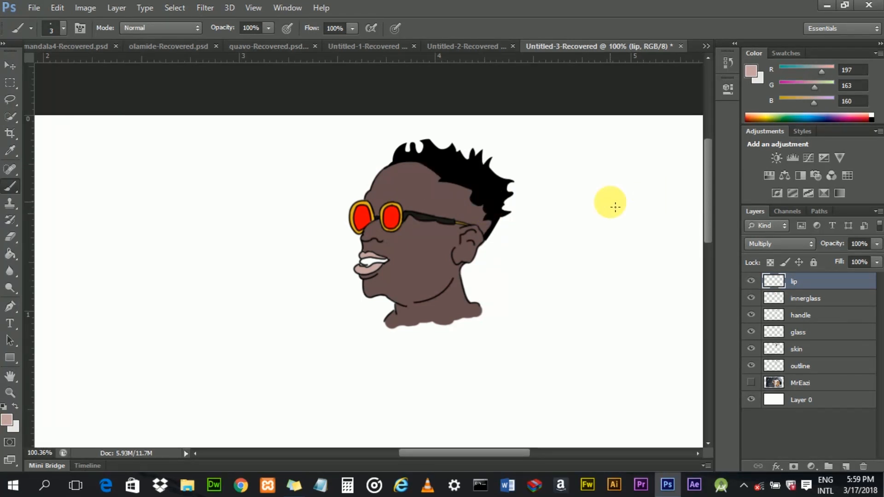
- Show the MrEazi photo layer again and add a new layer above the lip layer
click(751, 383)
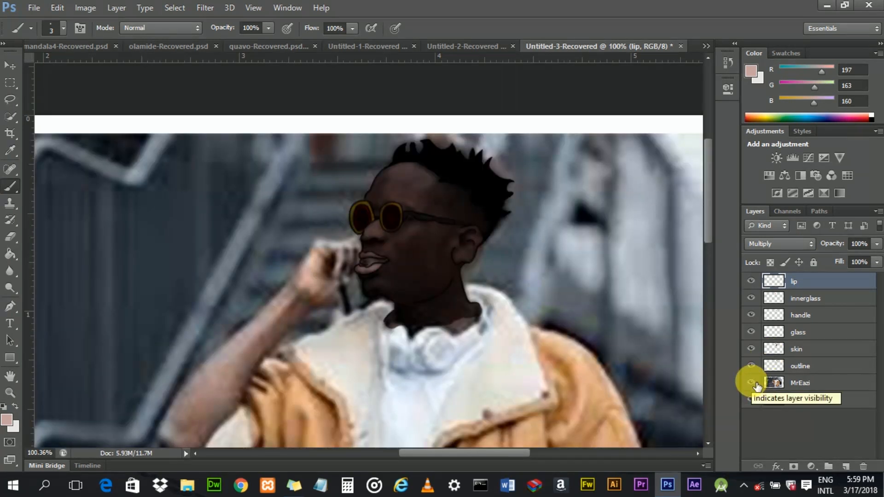
click(758, 387)
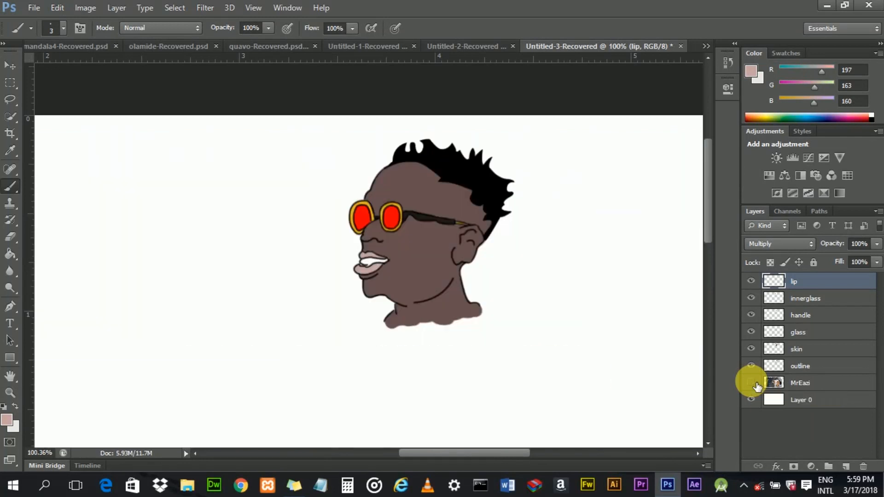
click(758, 387)
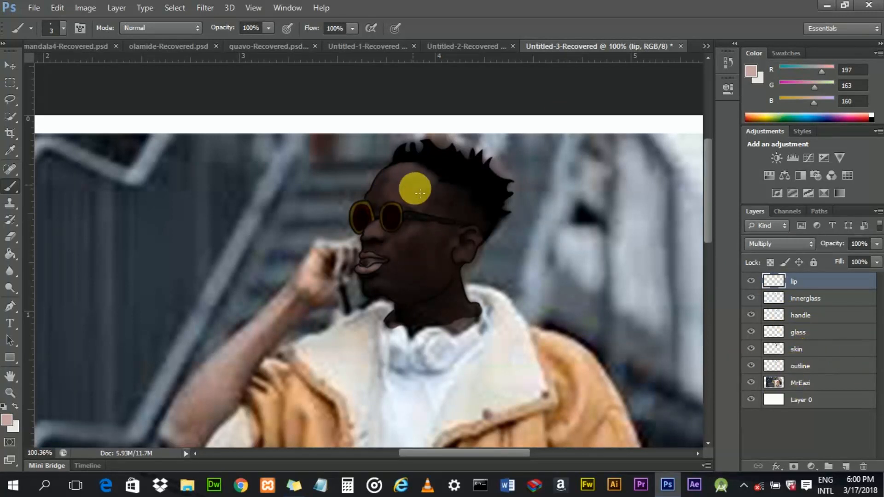
scroll(416, 238, up, 2)
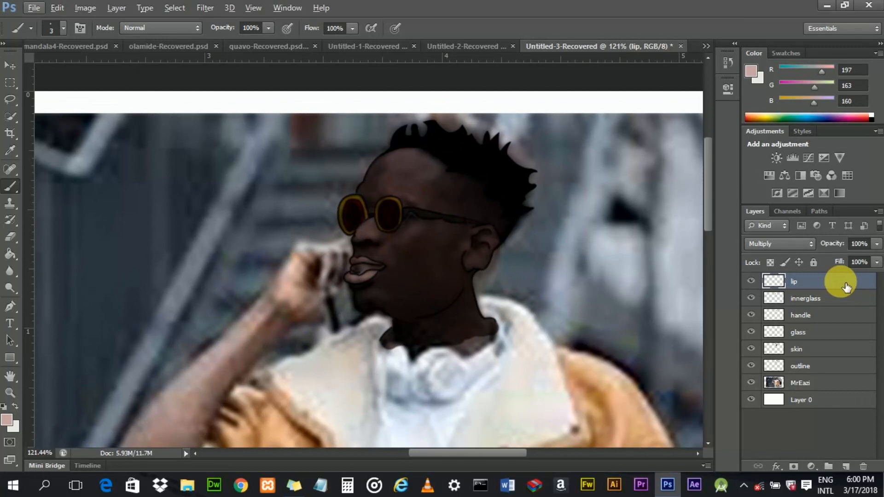
click(845, 466)
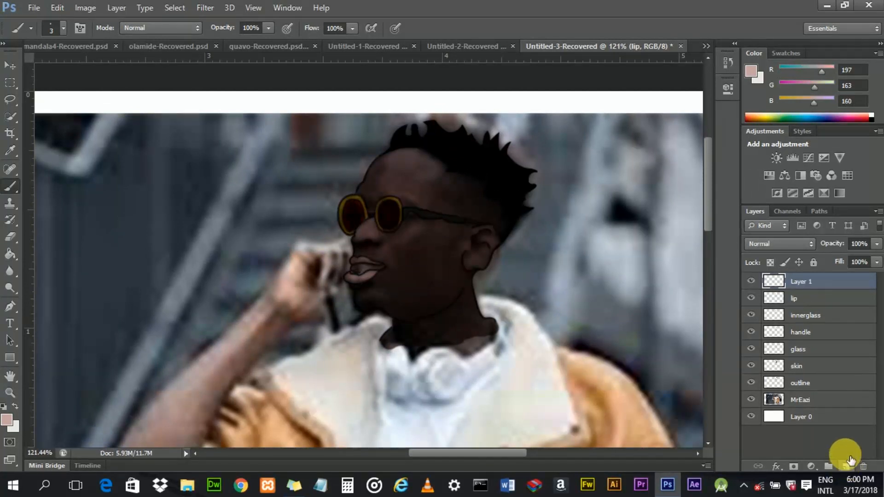
- Rename the new layer mid
double_click(808, 285)
key(BackSpace)
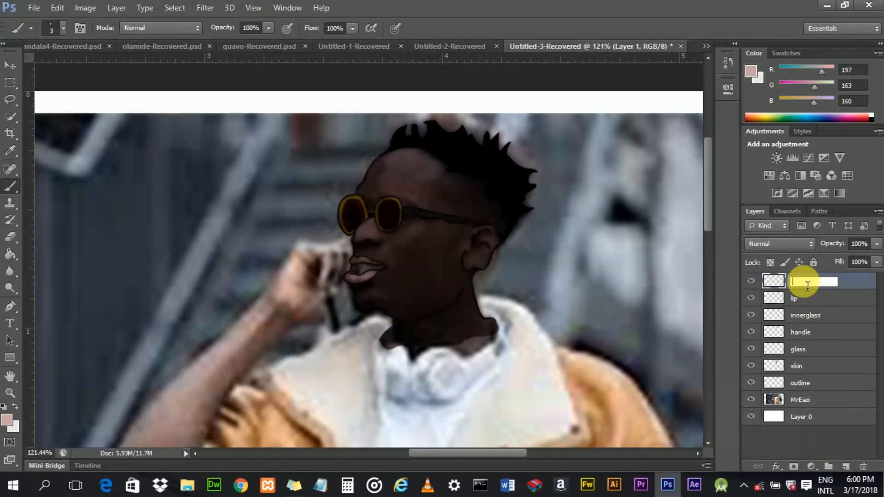
text(mid)
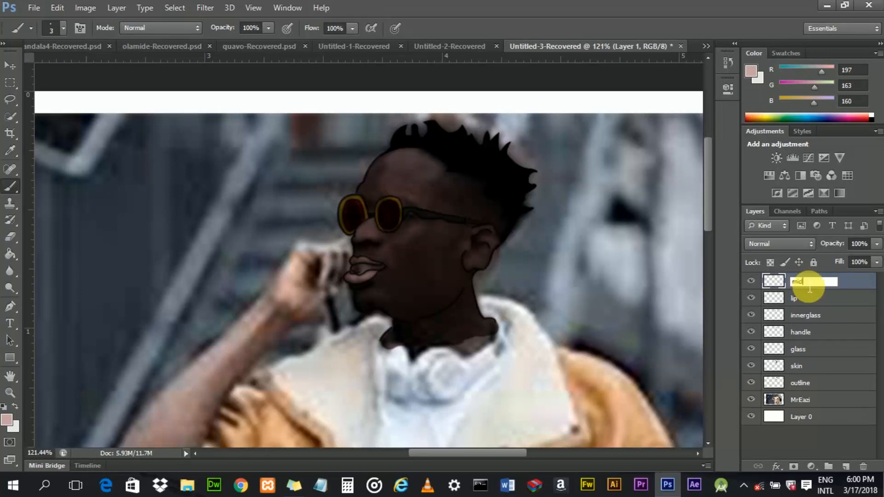
key(Return)
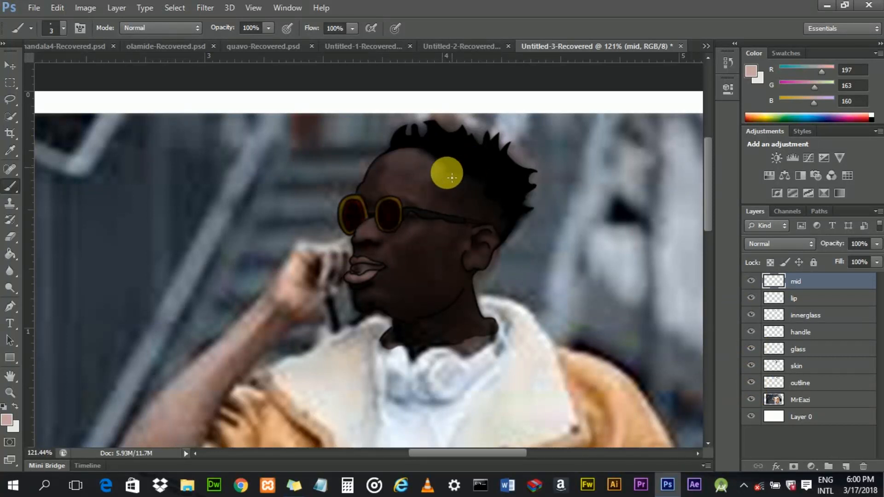
- With the Pen tool, start a path on the forehead from the hairline down to the glasses' arm
click(10, 306)
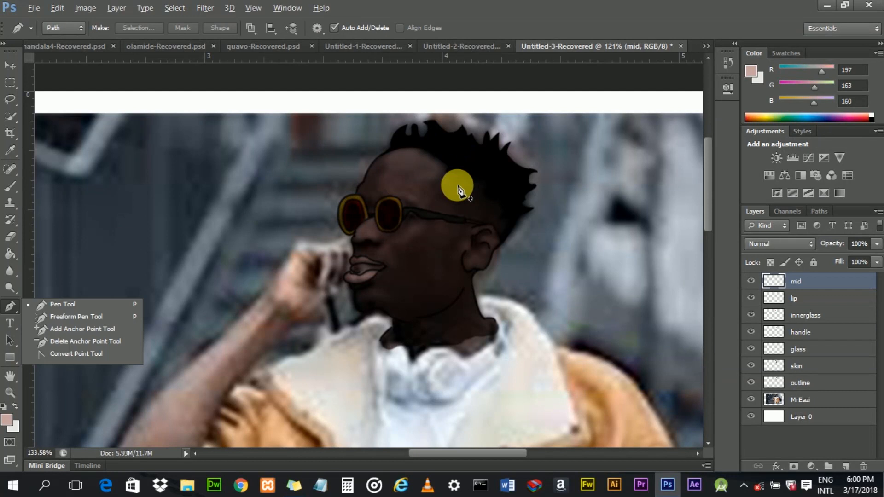
scroll(458, 189, up, 3)
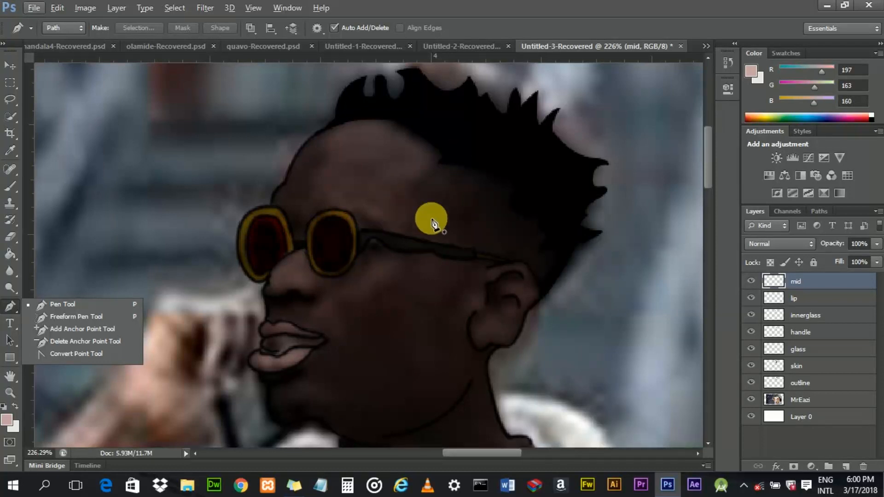
click(440, 167)
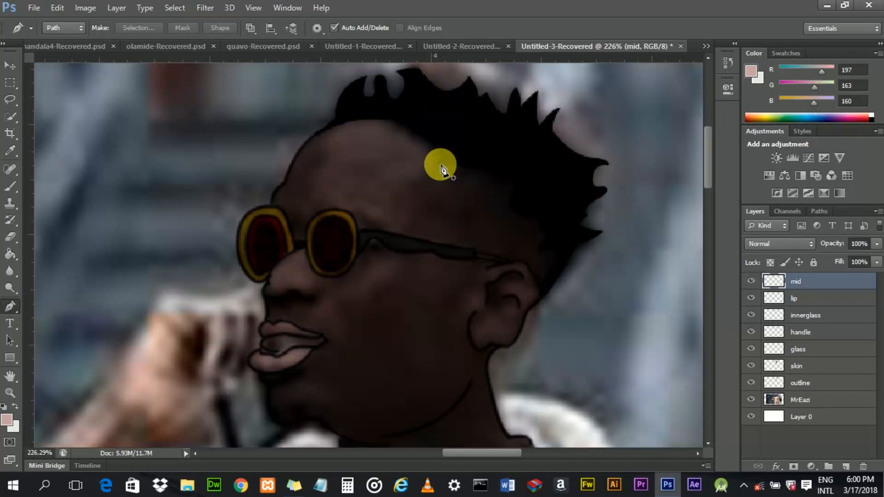
click(440, 164)
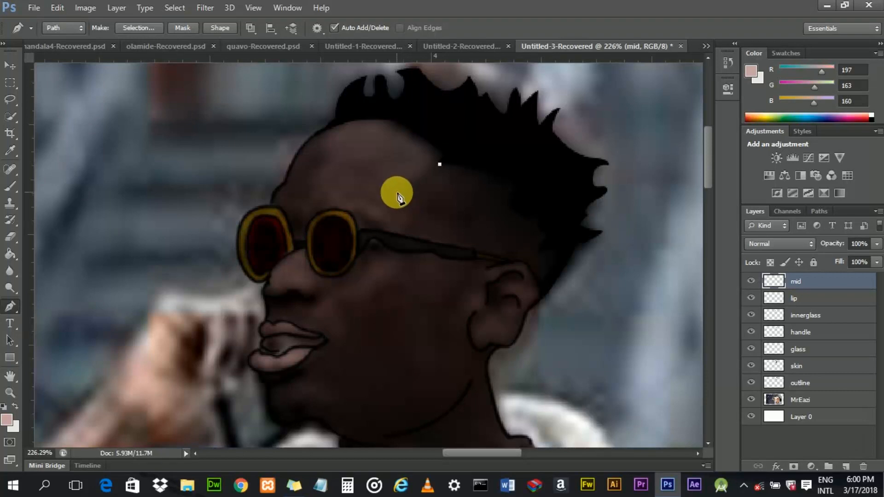
drag(402, 195, 382, 196)
click(402, 195)
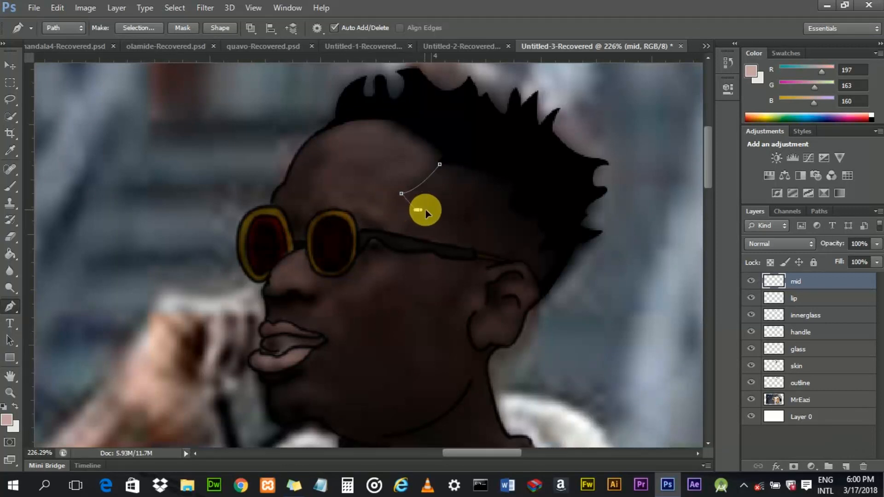
drag(422, 210, 405, 240)
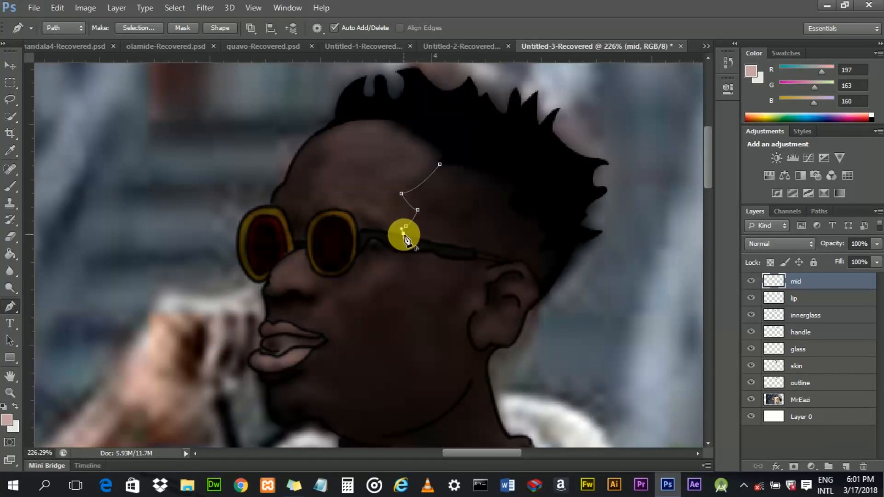
drag(408, 238, 407, 239)
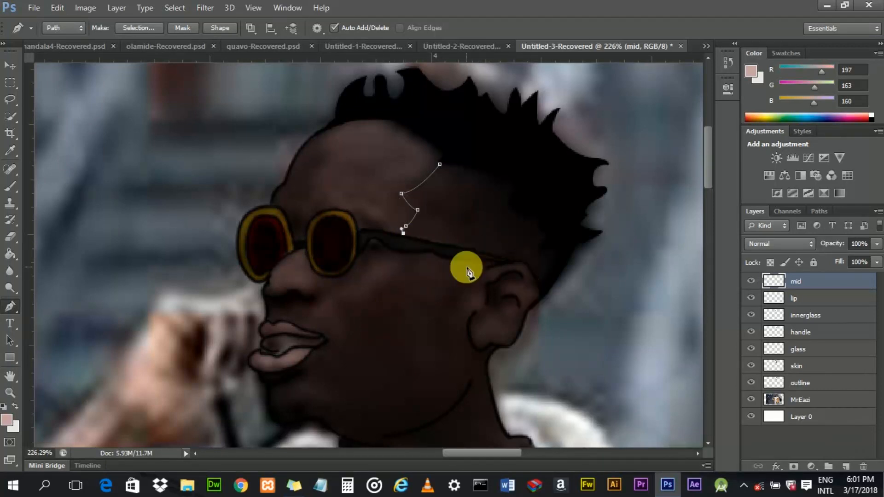
- Extend the path along the glasses' arm back towards the ear
scroll(504, 263, up, 3)
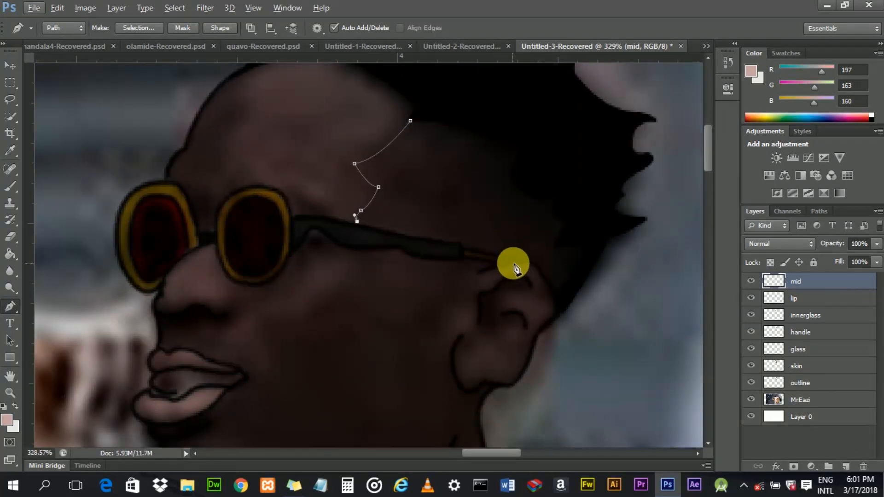
drag(521, 270, 529, 276)
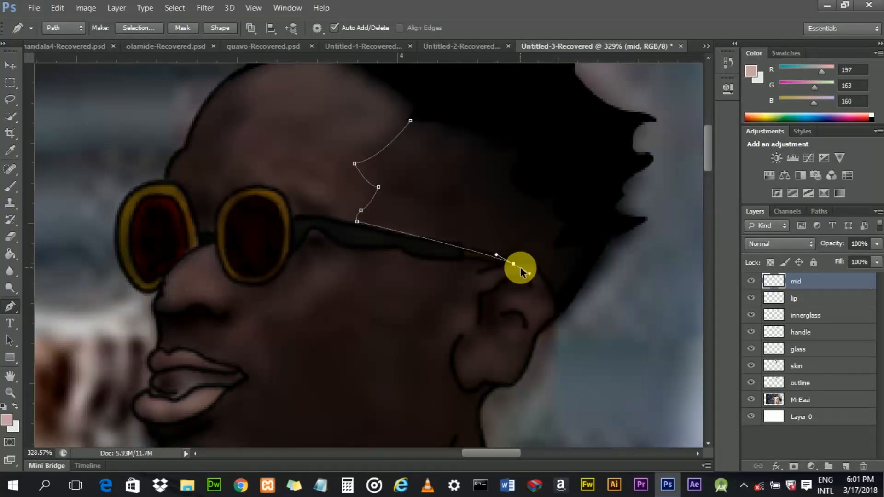
key(ctrl+z)
scroll(381, 230, up, 3)
scroll(350, 226, down, 1)
click(346, 219)
click(346, 225)
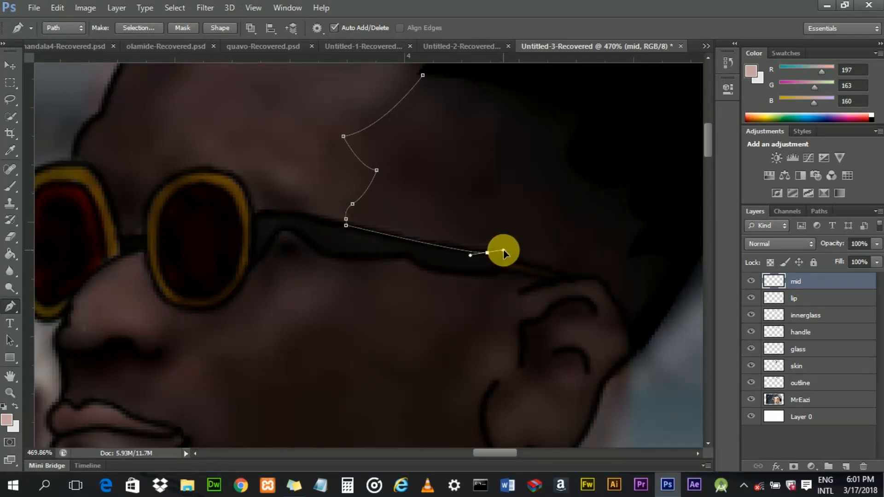
alt+click(488, 253)
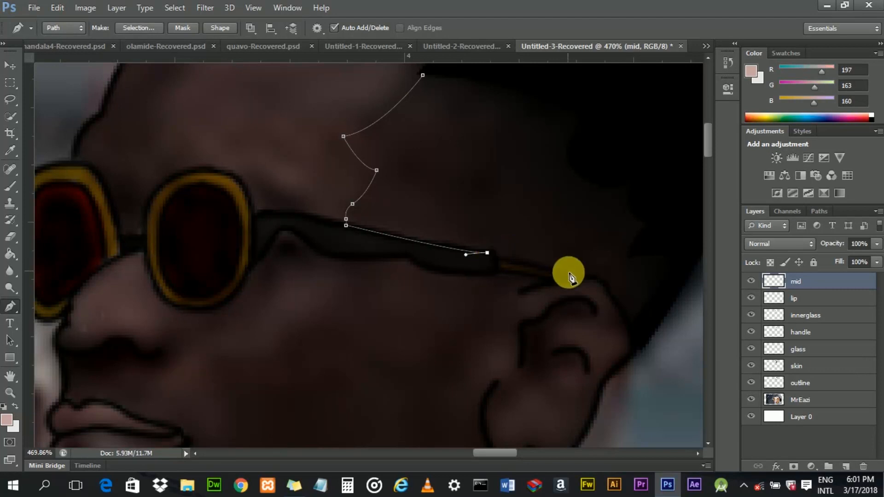
click(496, 259)
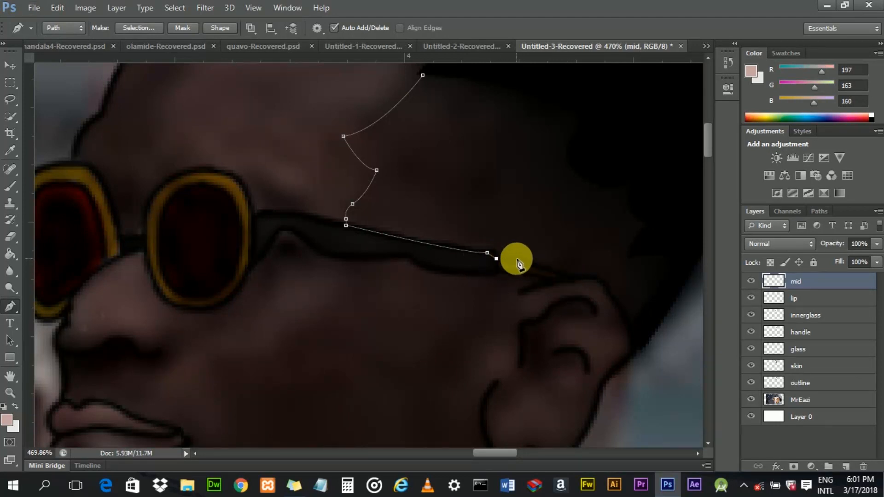
drag(570, 281, 579, 282)
alt+click(564, 275)
drag(597, 281, 597, 281)
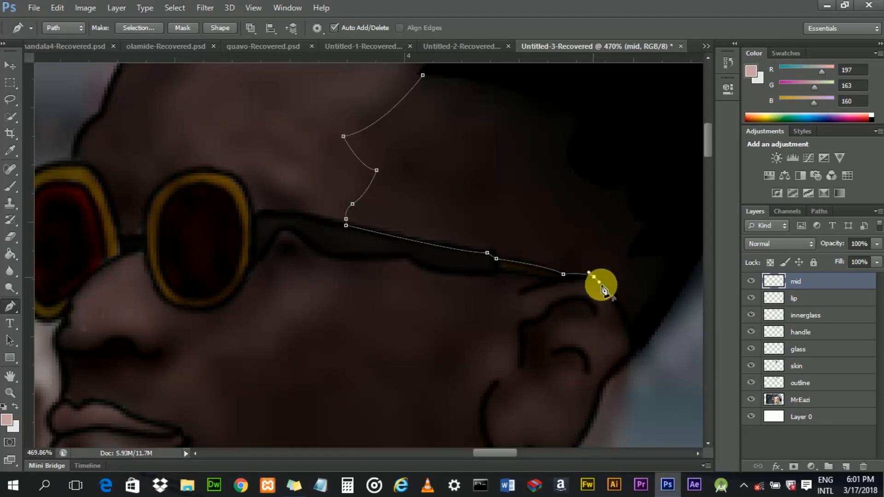
- Continue the path behind the ear, up along the hairline, and close it at the starting point
drag(628, 326, 642, 373)
alt+click(628, 327)
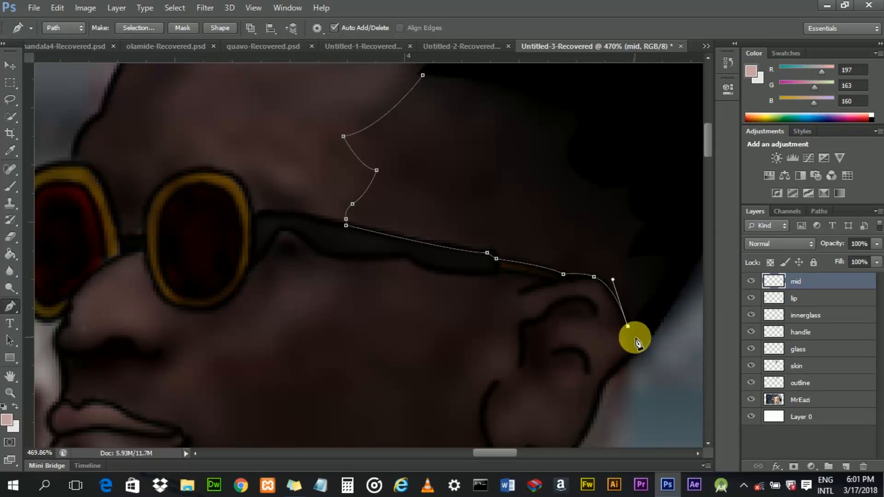
click(634, 335)
mouse_move(682, 247)
mouse_down()
mouse_move(681, 230)
mouse_move(682, 243)
mouse_up()
drag(603, 103, 561, 76)
scroll(707, 132, up, 5)
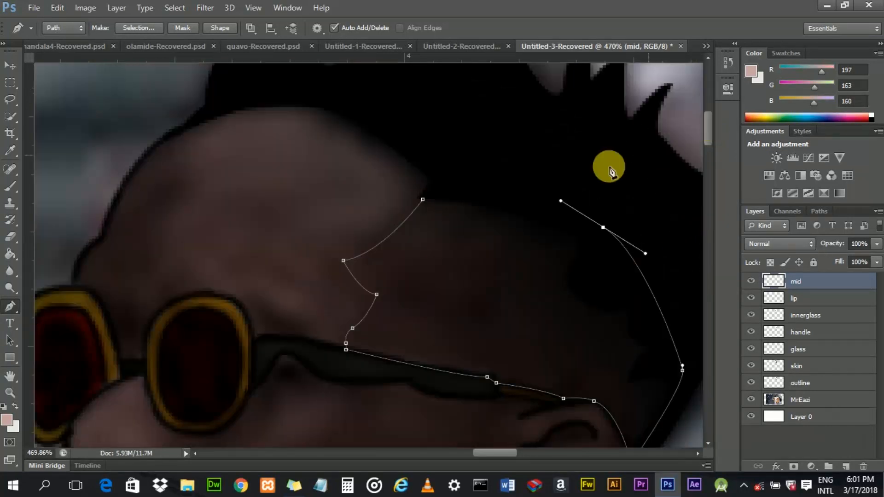
drag(454, 190, 446, 195)
click(422, 199)
click(422, 199)
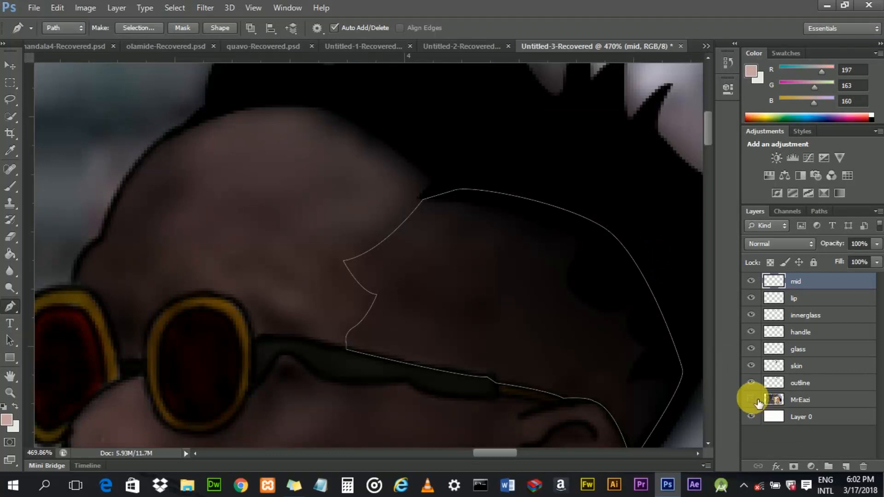
- Hide the photo, sample the skin colour, and fill the closed path on the mid layer with it
click(751, 399)
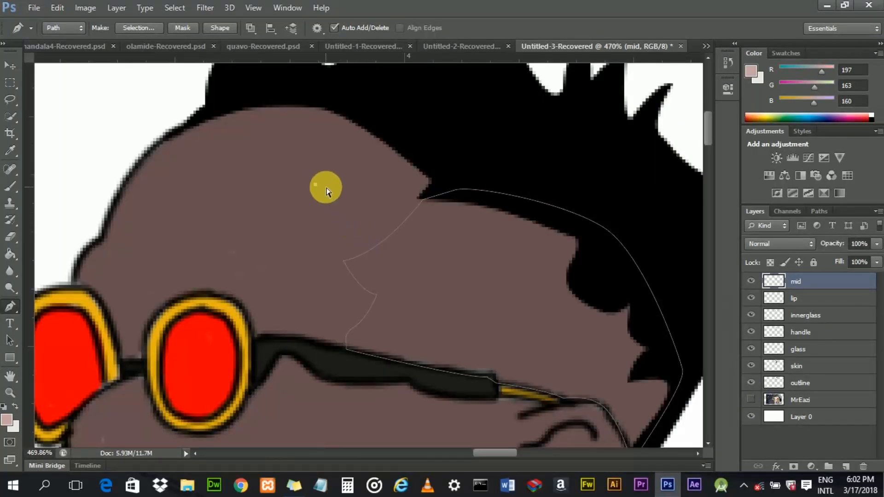
click(9, 186)
alt+click(318, 221)
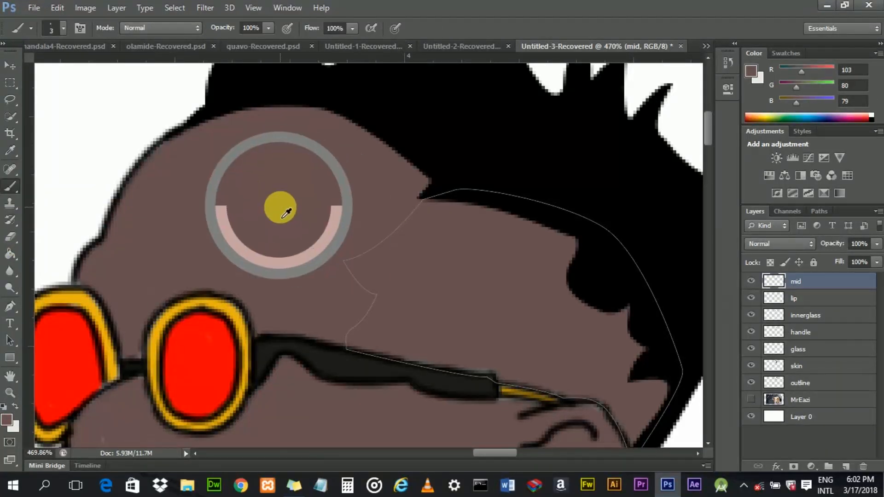
click(10, 306)
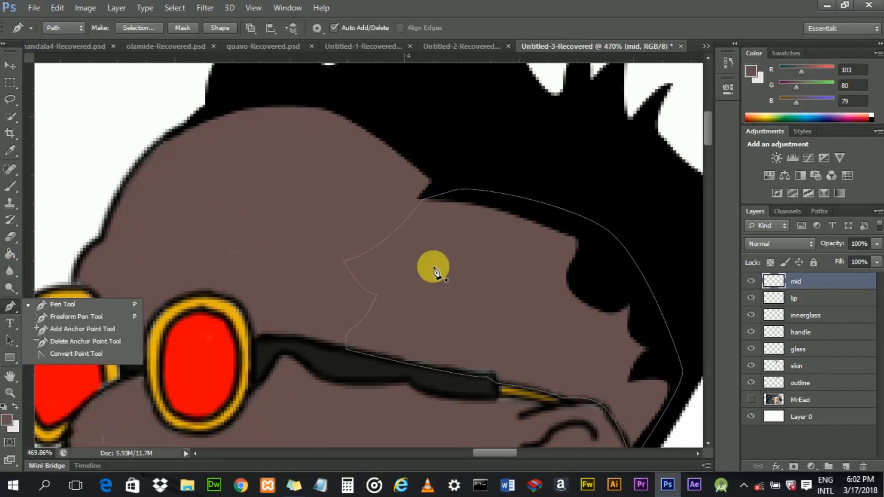
right_click(434, 272)
click(474, 251)
click(529, 114)
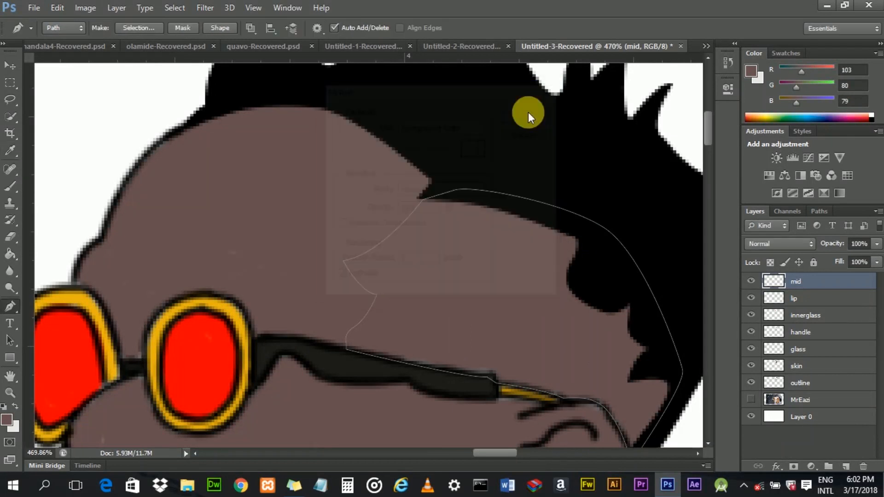
- Set the mid layer's blend mode to Multiply
click(758, 211)
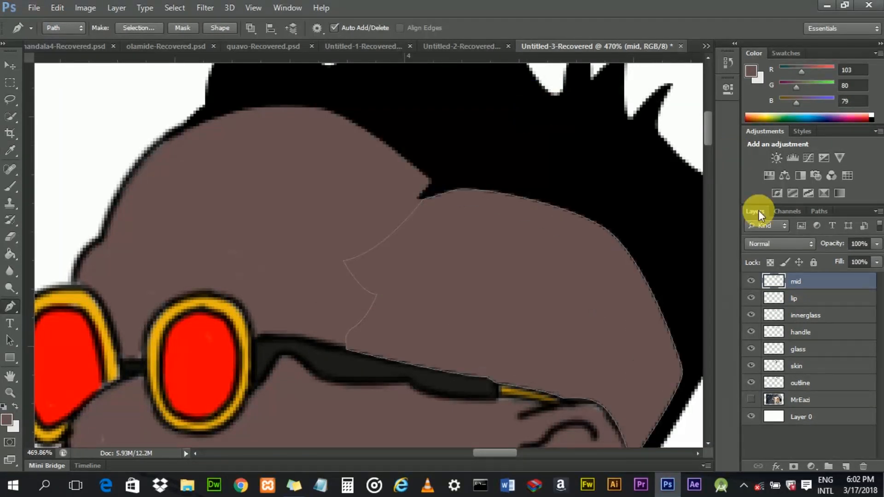
click(794, 246)
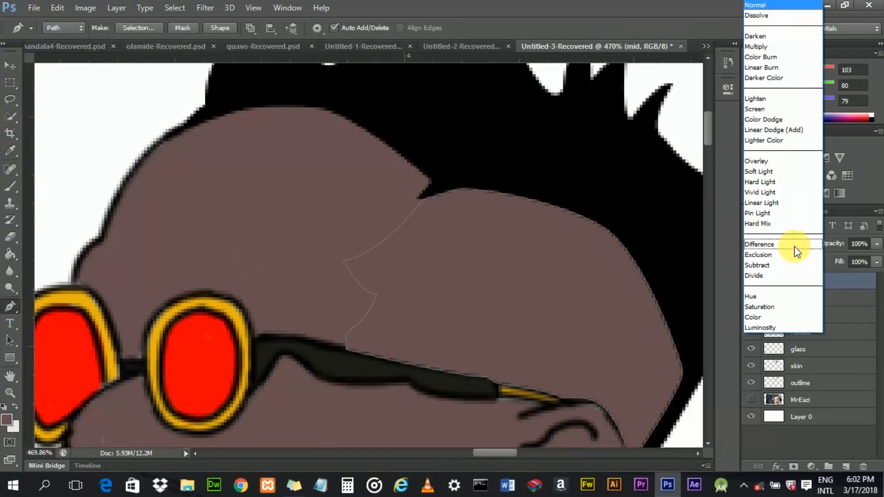
click(771, 48)
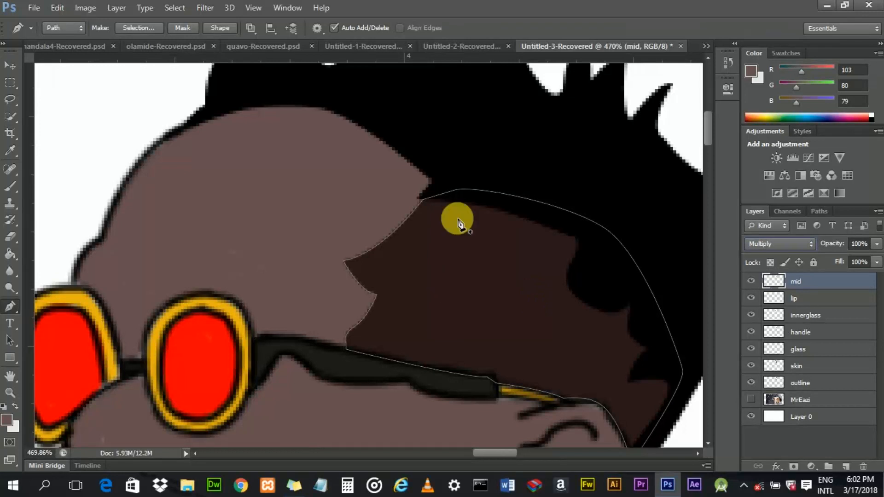
- Delete the work path
right_click(522, 246)
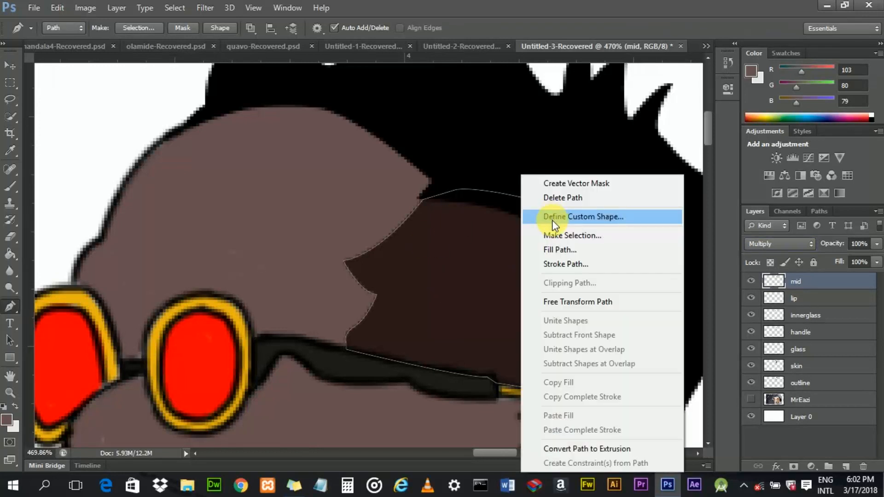
click(559, 197)
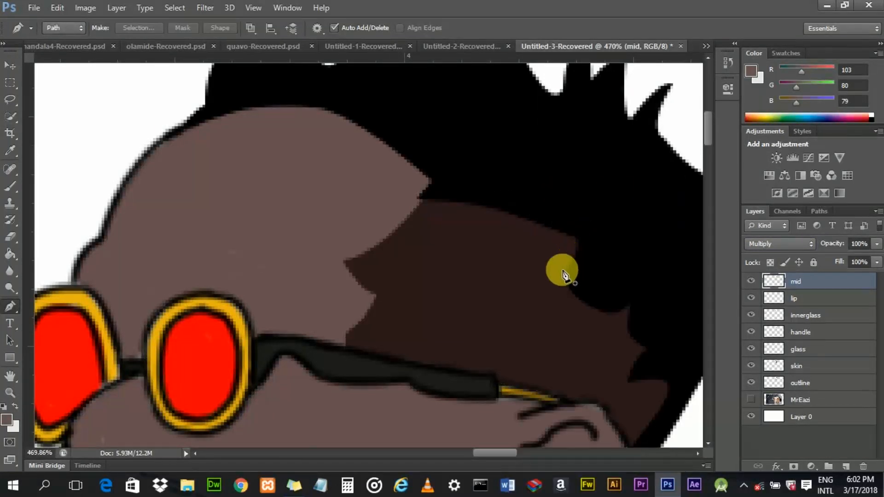
scroll(516, 308, down, 3)
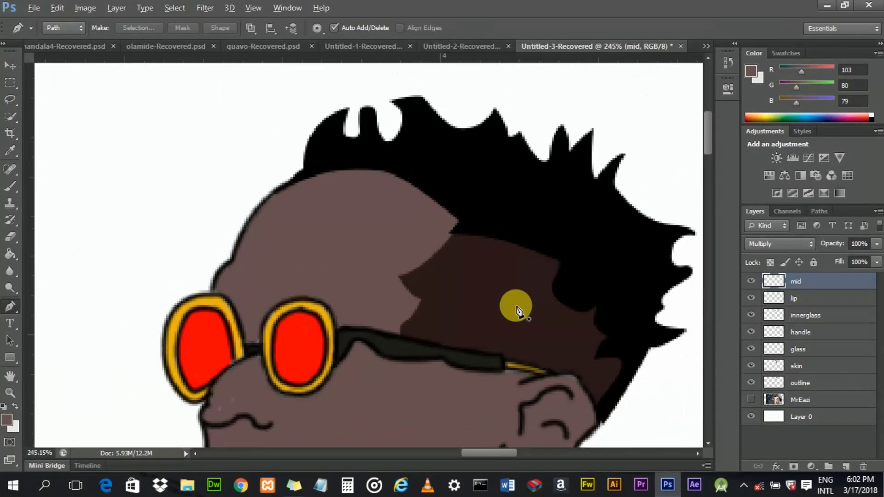
scroll(516, 311, down, 3)
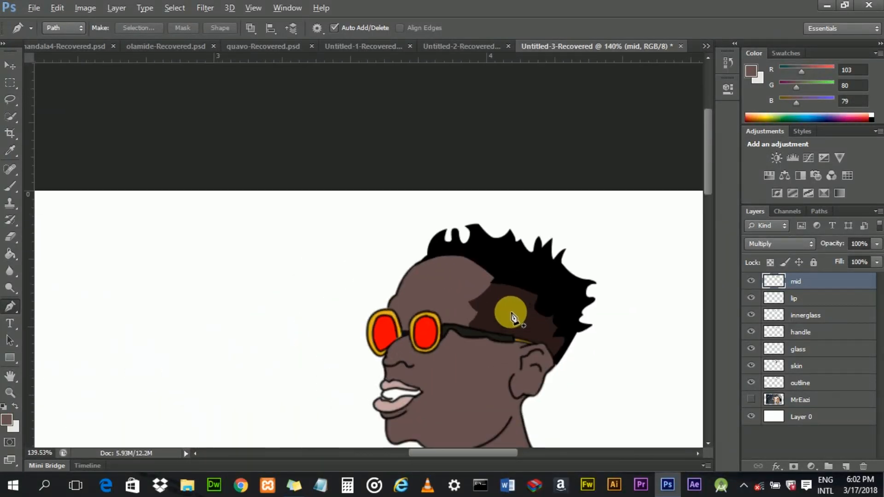
scroll(513, 318, up, 5)
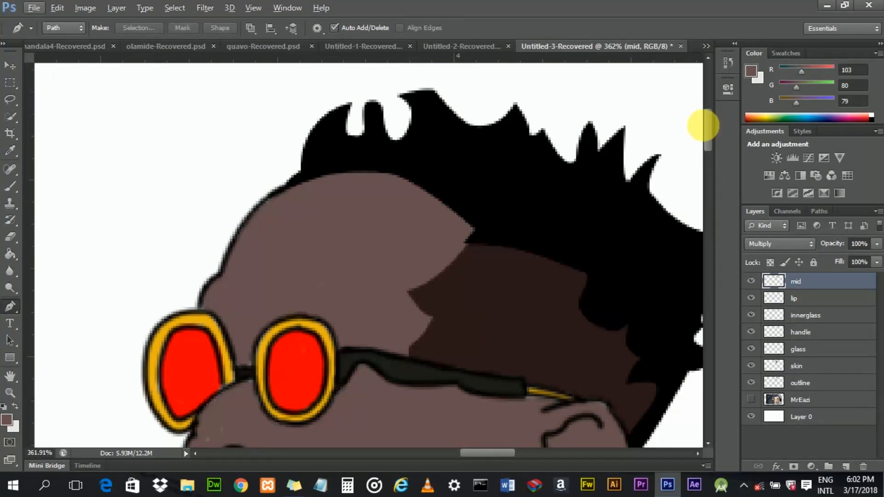
- Show the MrEazi photo layer again to trace over it
scroll(709, 126, down, 2)
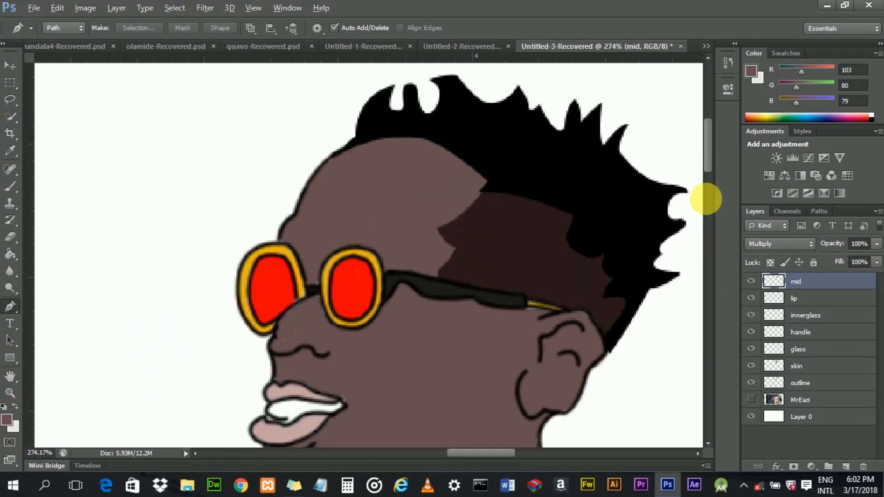
scroll(708, 167, down, 3)
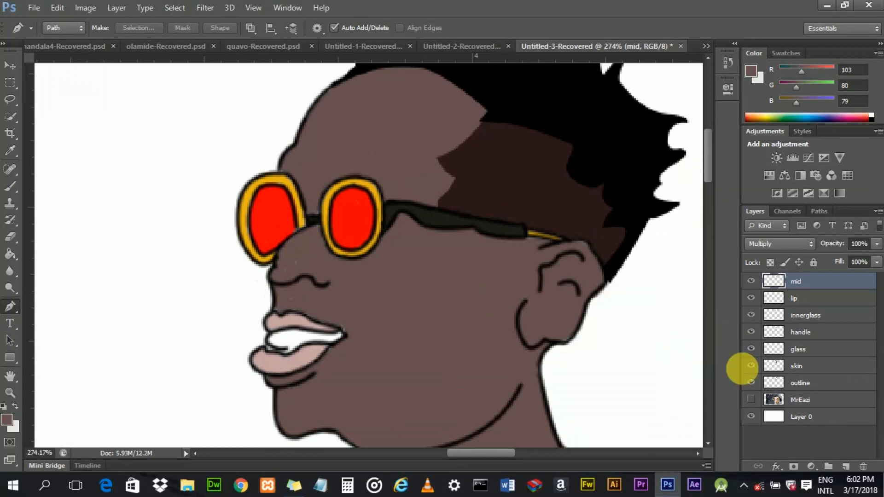
click(751, 399)
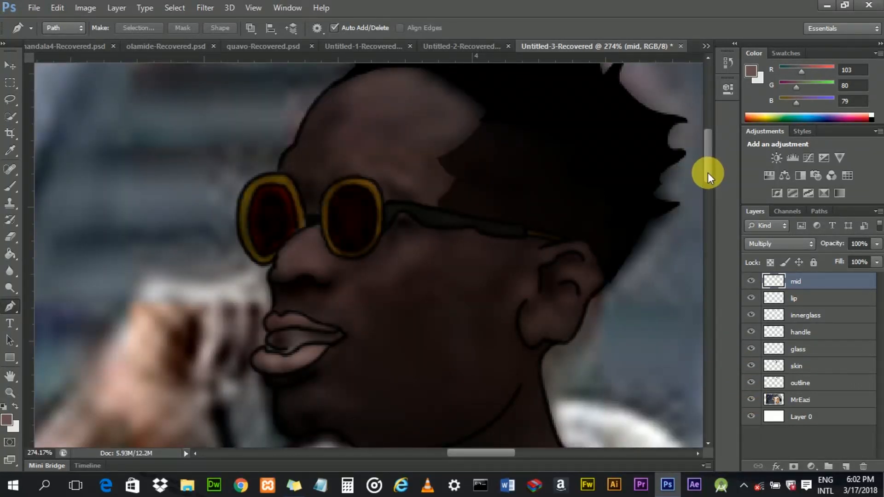
scroll(708, 172, down, 1)
scroll(441, 217, up, 2)
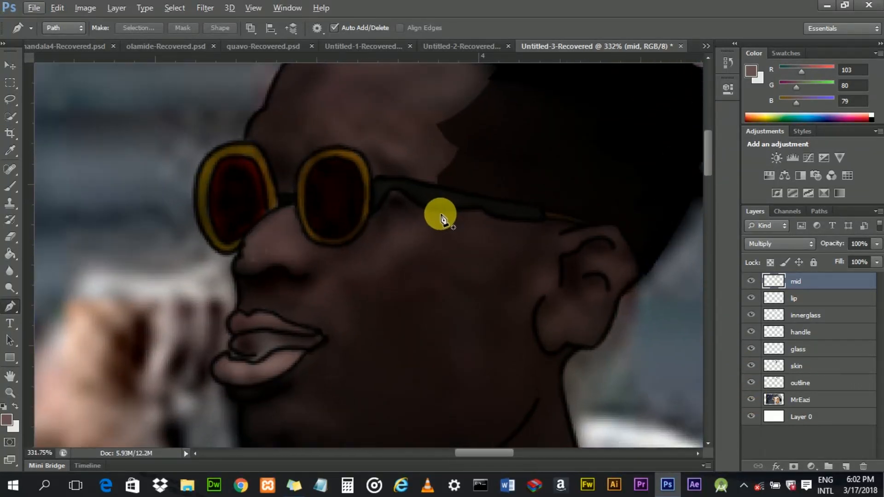
- Start a new Pen path at the glasses' temple and trace it down the cheek past the mouth corner
click(440, 210)
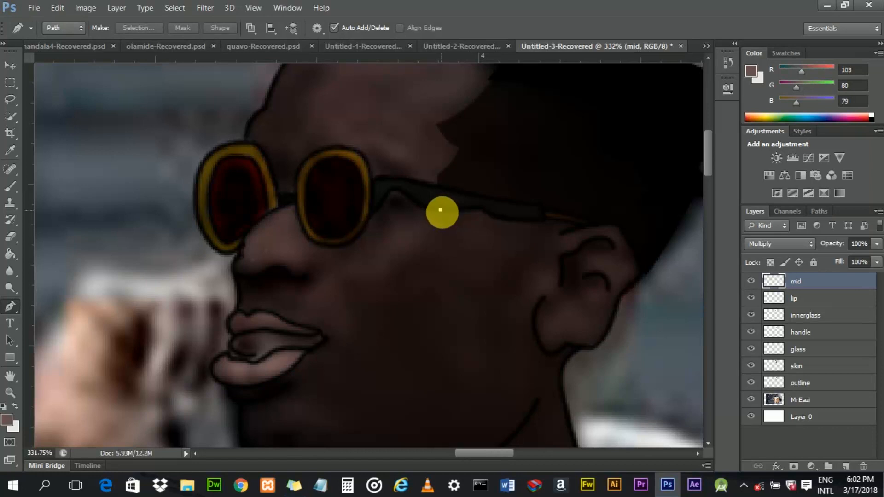
drag(306, 276, 301, 277)
alt+click(353, 281)
drag(348, 300, 357, 316)
alt+click(347, 300)
click(347, 346)
drag(336, 357, 378, 334)
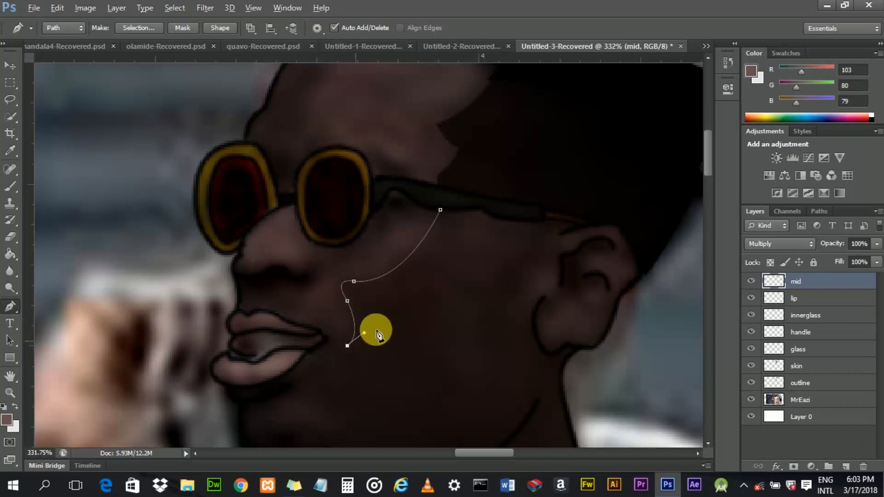
scroll(708, 164, down, 1)
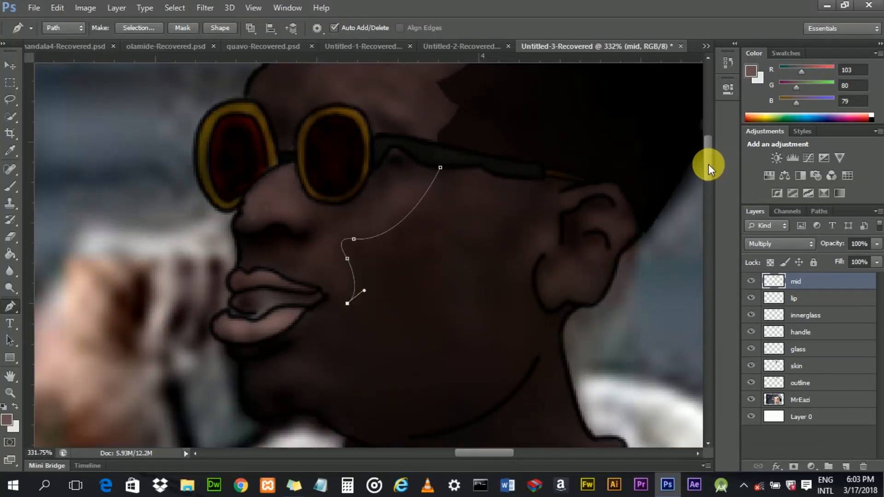
drag(315, 332, 315, 353)
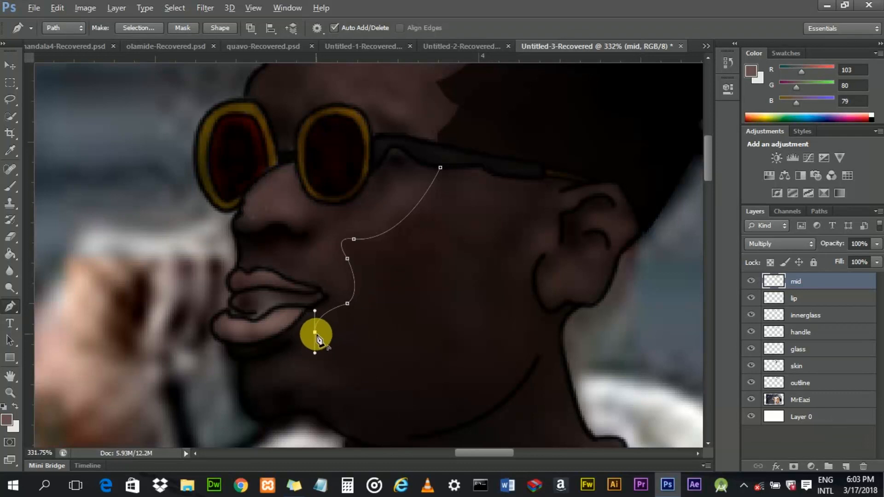
alt+click(315, 332)
drag(368, 363, 371, 361)
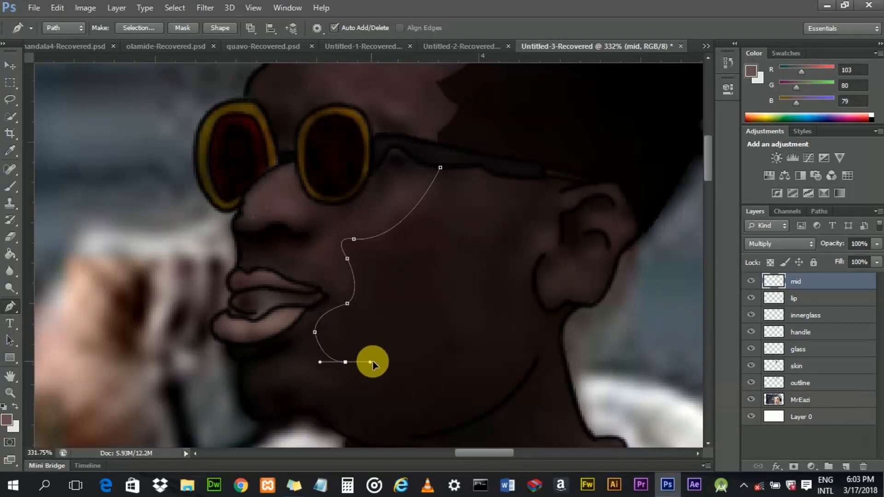
alt+click(345, 362)
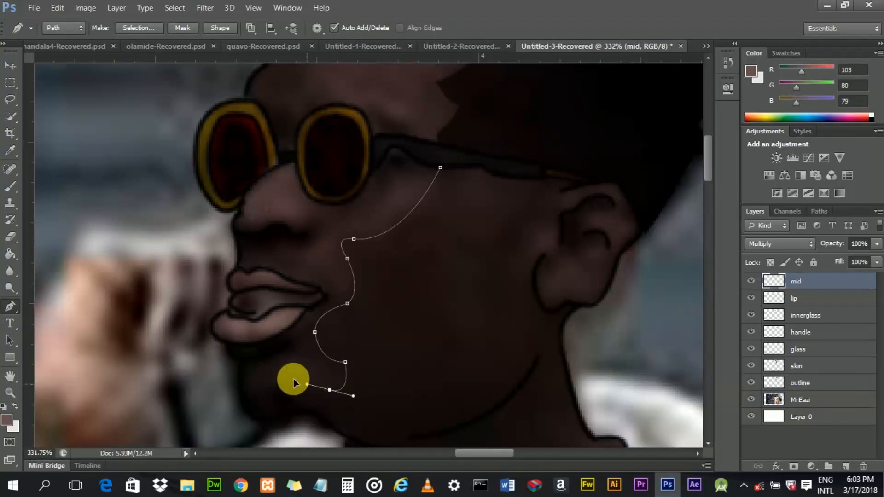
drag(280, 381, 290, 375)
key(ctrl+z)
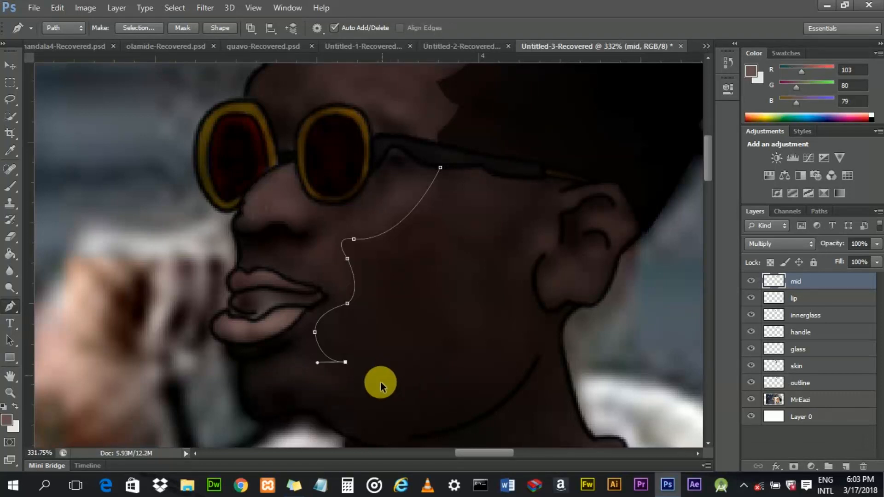
- Continue the path along the jaw under the lips to the chin
drag(356, 386, 337, 409)
alt+click(355, 387)
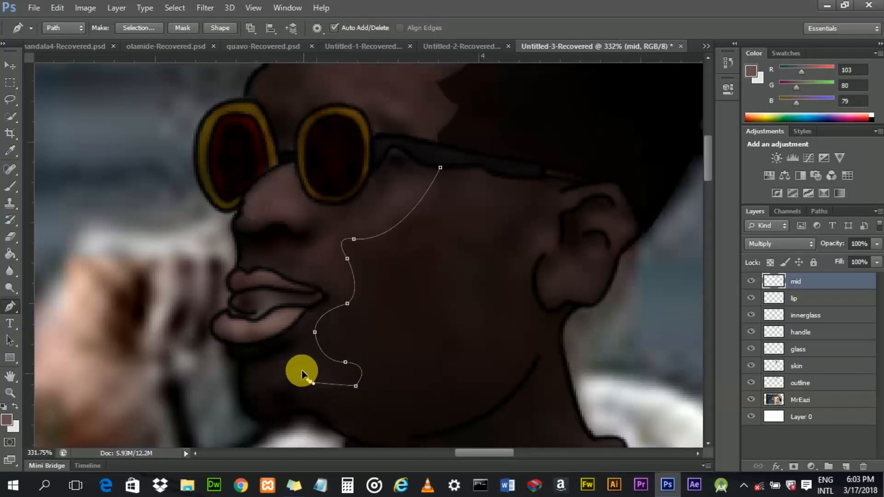
alt+click(310, 381)
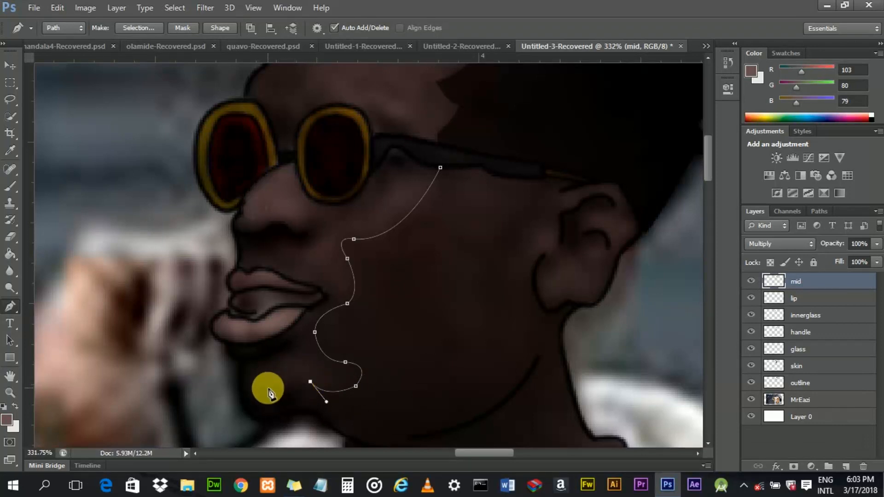
drag(274, 391, 260, 388)
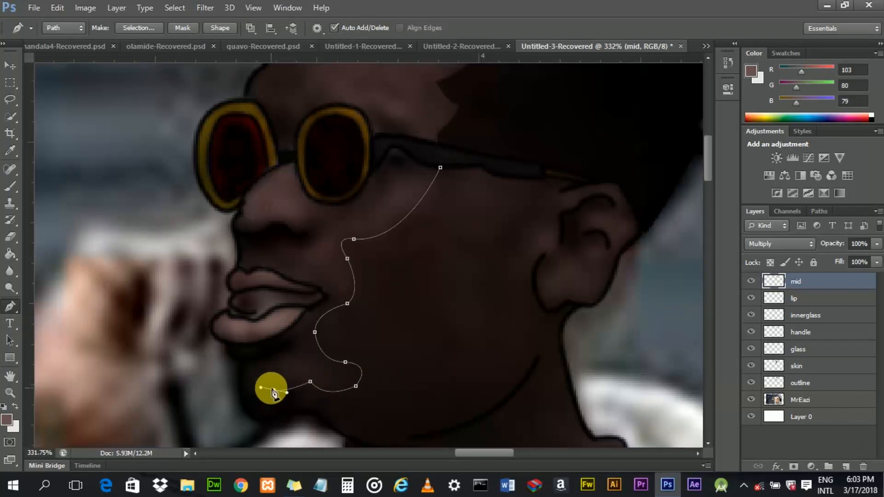
key(ctrl+z)
drag(265, 388, 262, 385)
alt+click(265, 388)
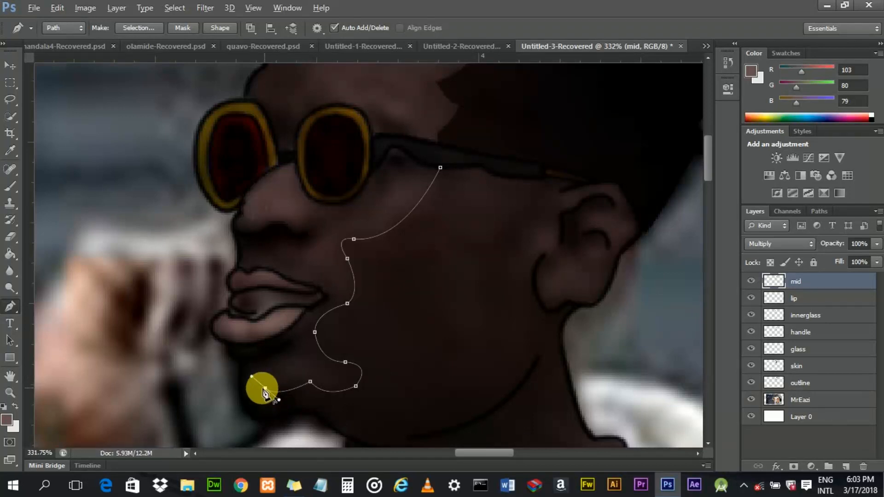
drag(240, 392, 234, 381)
alt+click(241, 392)
- Extend the path from the chin down past the neck into the shirt collar
scroll(235, 384, up, 1)
scroll(598, 231, up, 1)
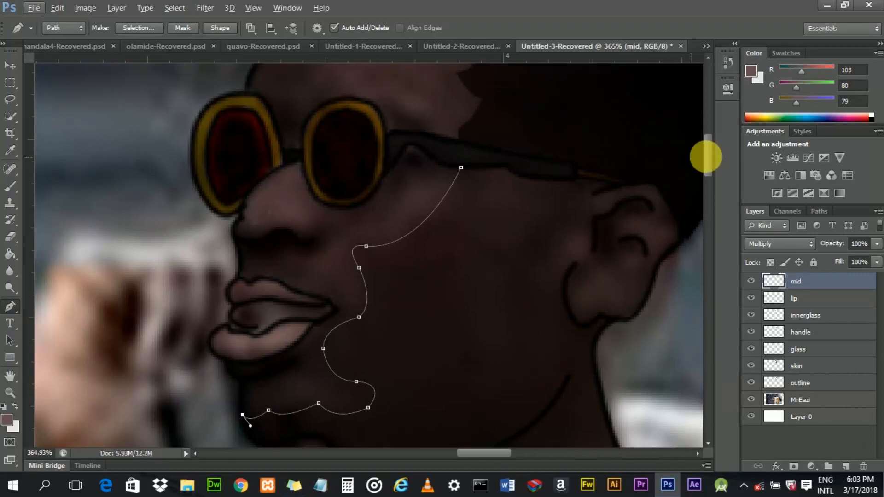
scroll(707, 161, down, 3)
scroll(304, 304, up, 4)
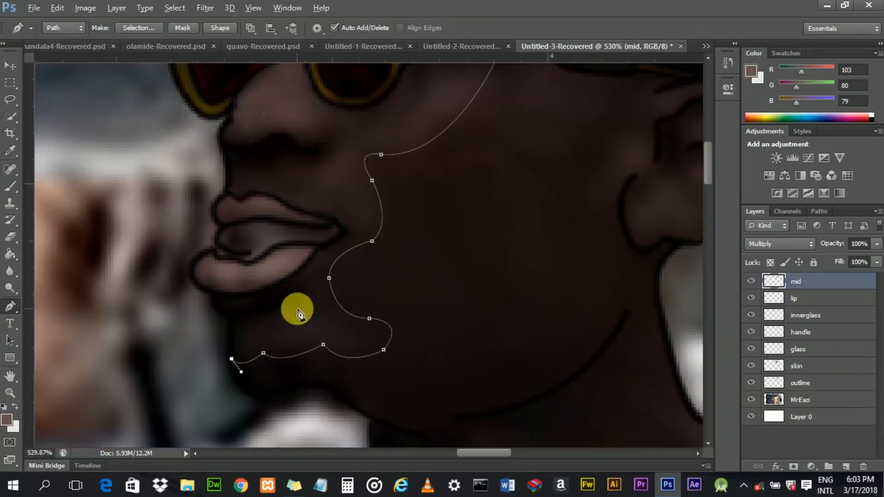
scroll(257, 357, down, 3)
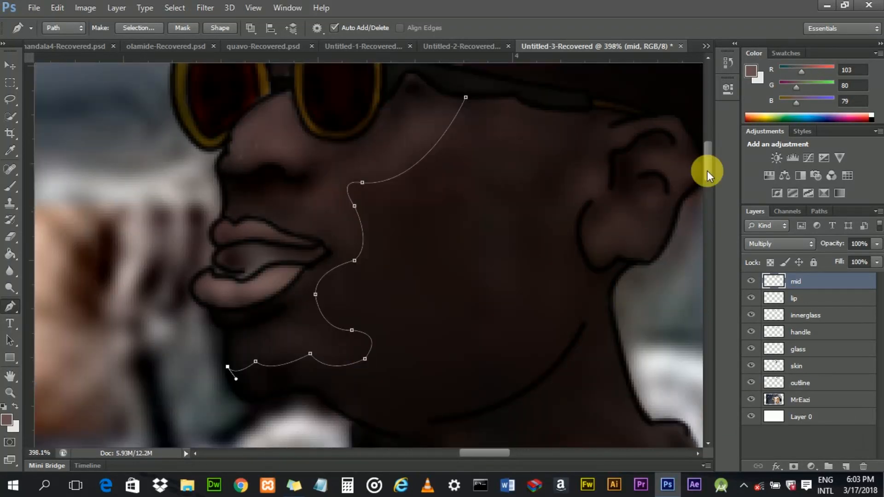
scroll(707, 174, down, 2)
drag(212, 325, 288, 381)
alt+click(268, 382)
scroll(709, 185, down, 4)
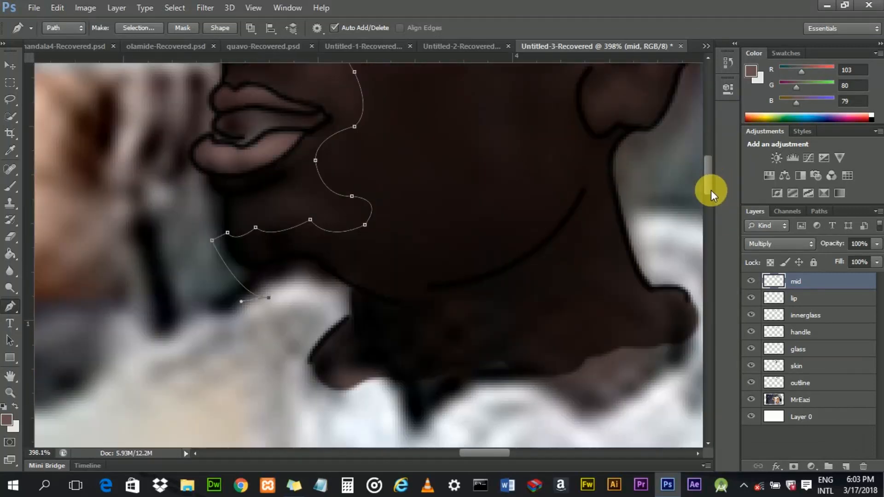
drag(357, 390, 455, 404)
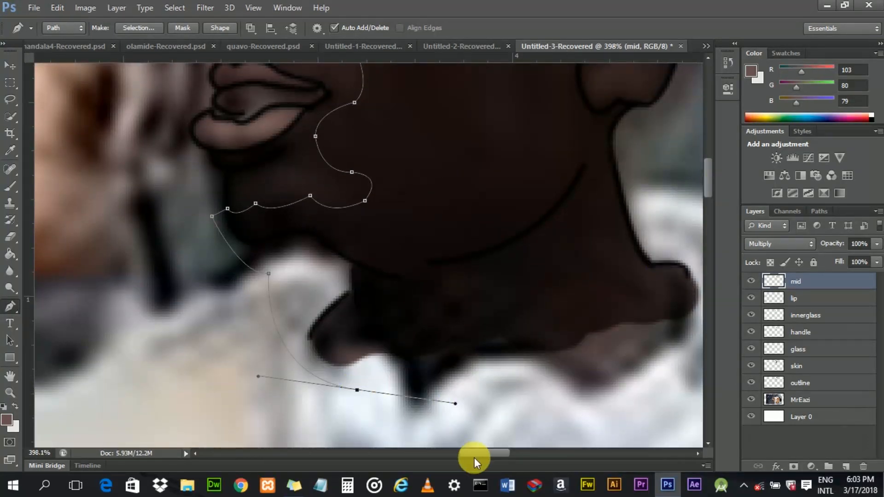
- Add a curved anchor on the right side of the neck below the ear
scroll(476, 456, right, 4)
drag(599, 341, 646, 265)
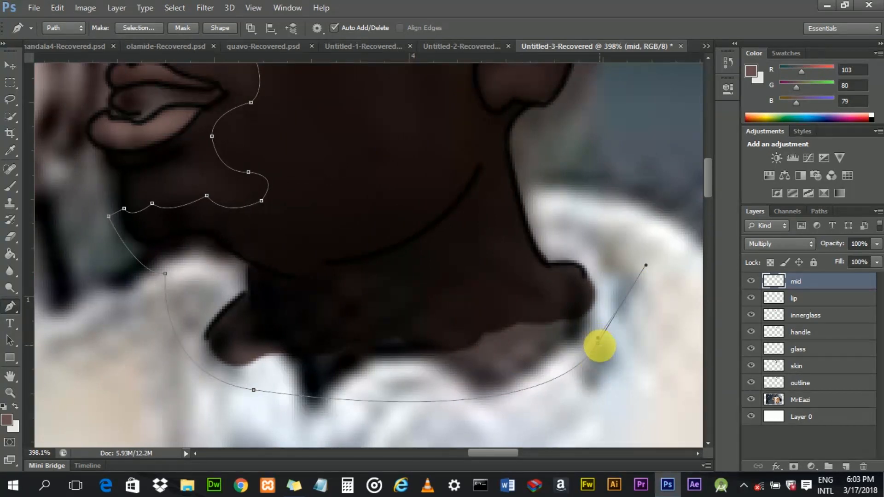
key(ctrl+alt+z)
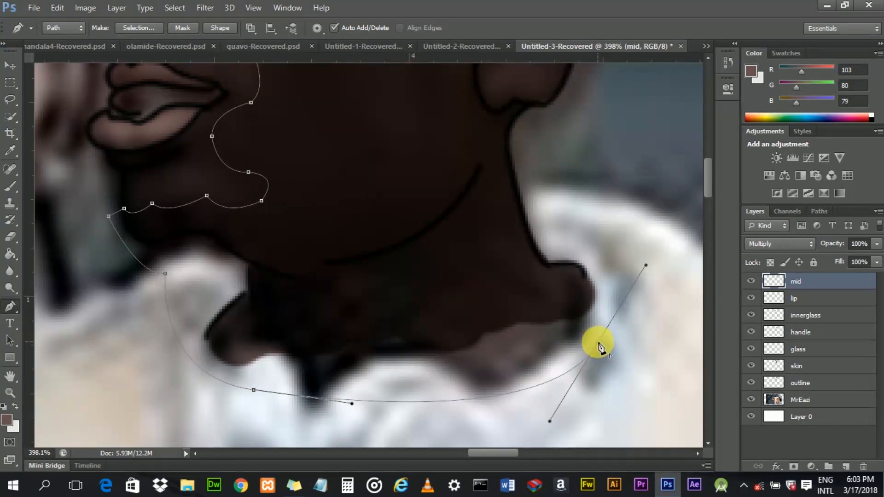
- Trace the path up the back of the neck to the earlobe and into the front of the ear
scroll(711, 177, up, 3)
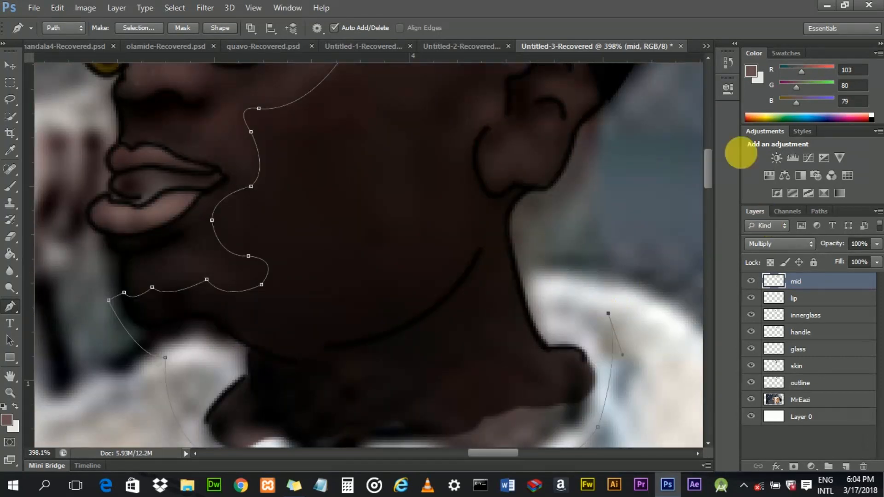
scroll(708, 171, up, 2)
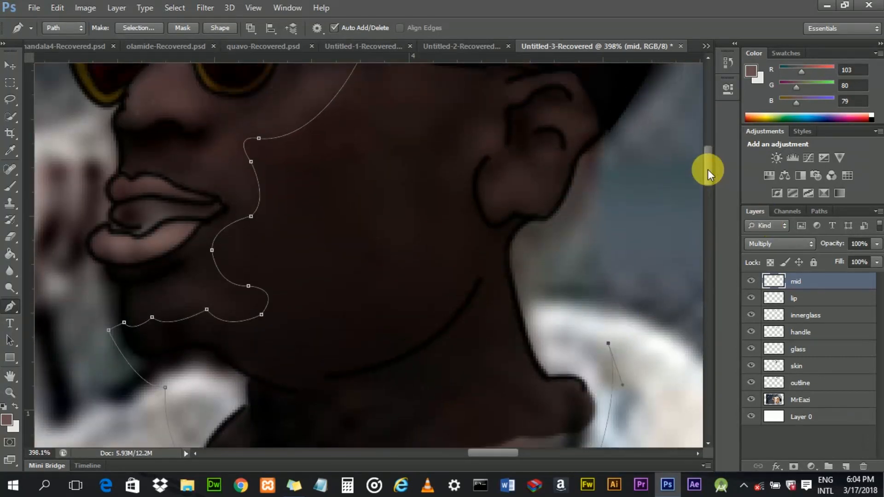
drag(544, 259, 547, 241)
alt+click(543, 258)
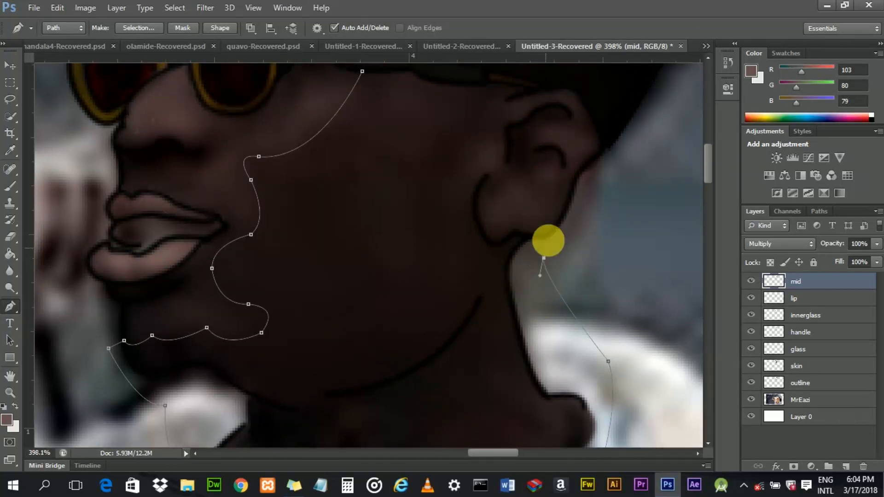
click(547, 237)
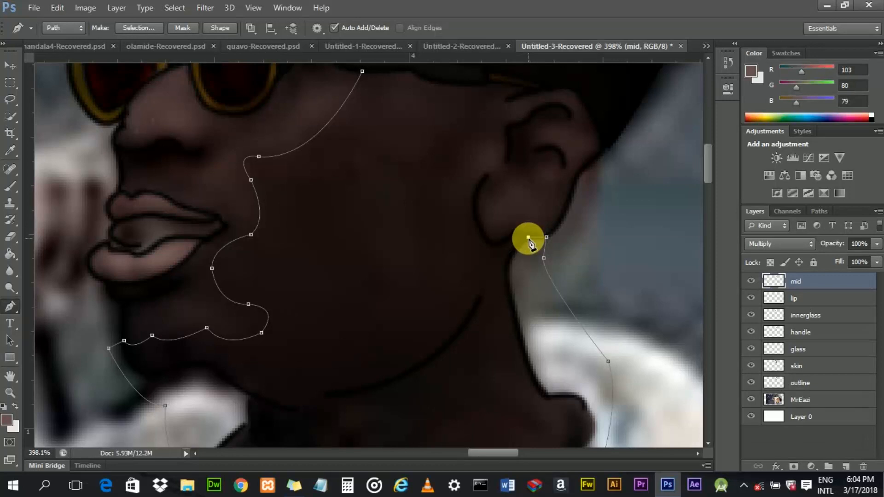
click(515, 232)
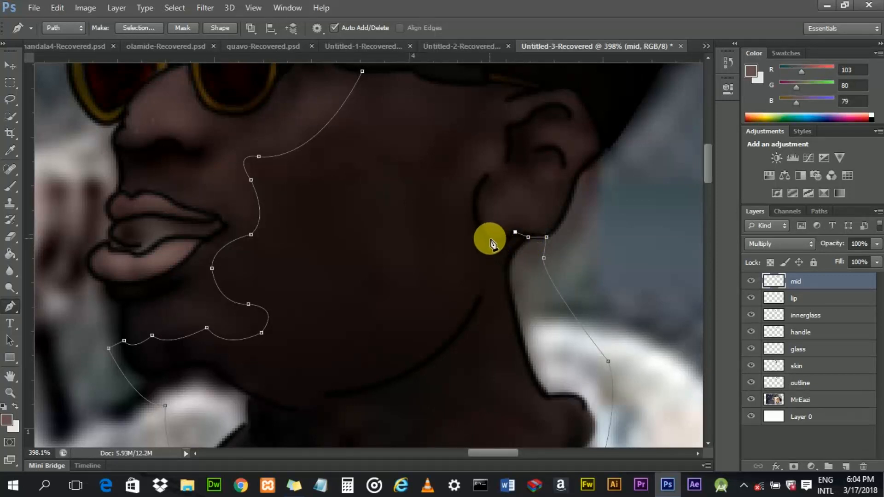
click(489, 240)
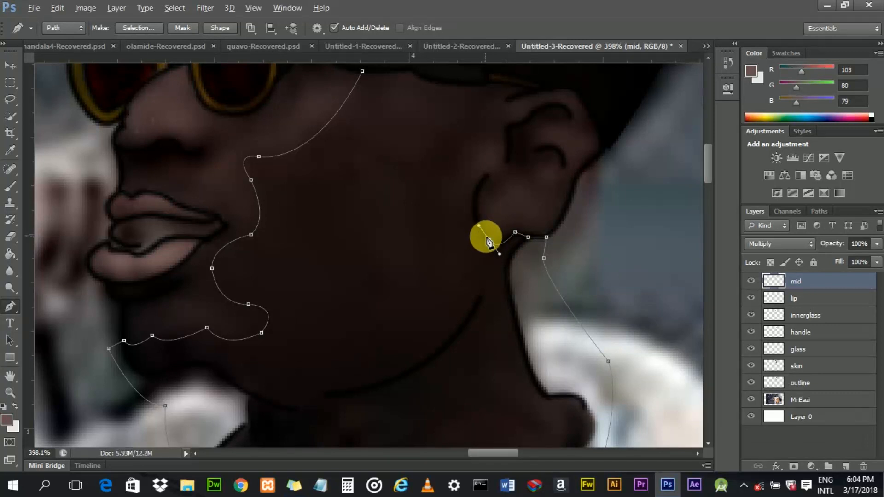
alt+click(489, 240)
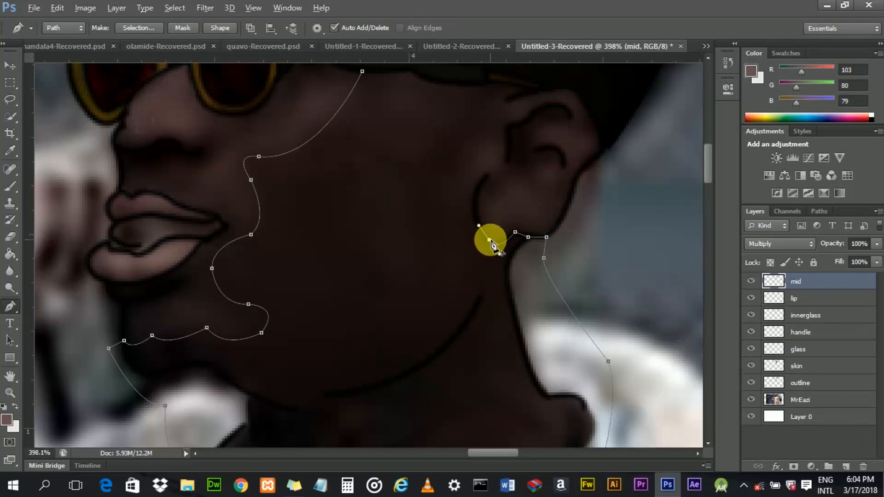
drag(482, 185, 487, 157)
alt+click(476, 190)
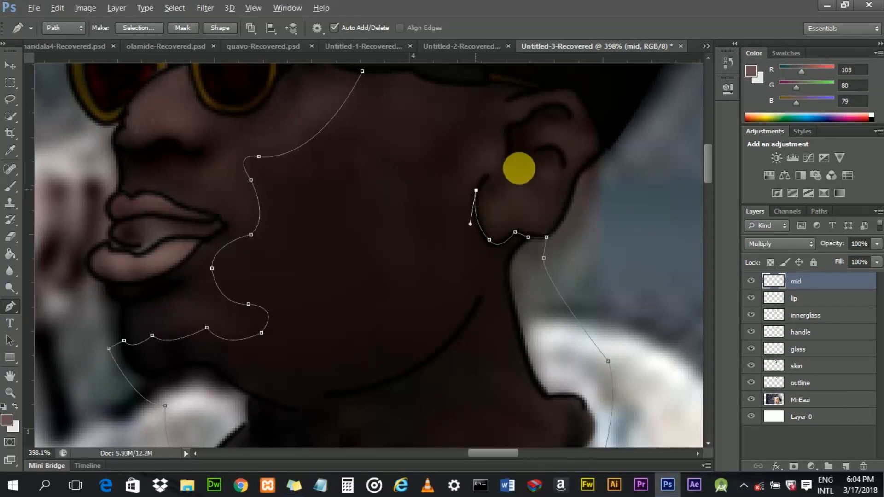
- Continue the path up the front of the ear to the temple near the glasses arm
drag(709, 162, 711, 157)
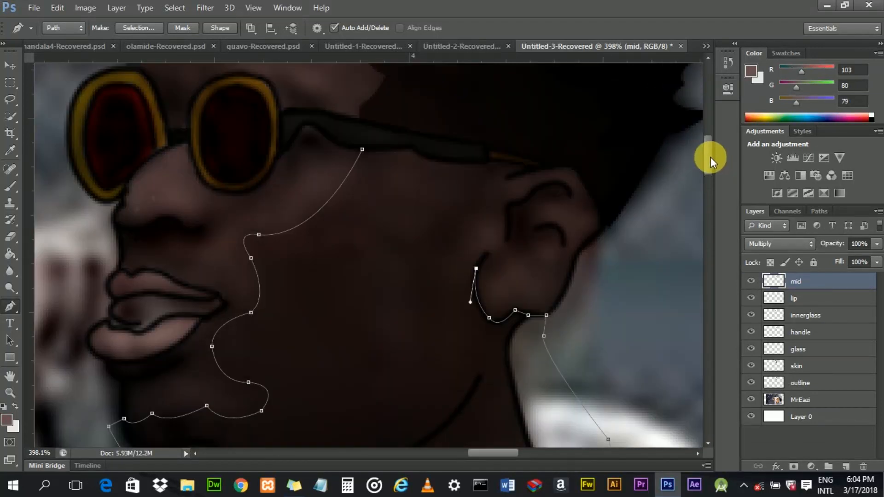
drag(479, 215, 483, 209)
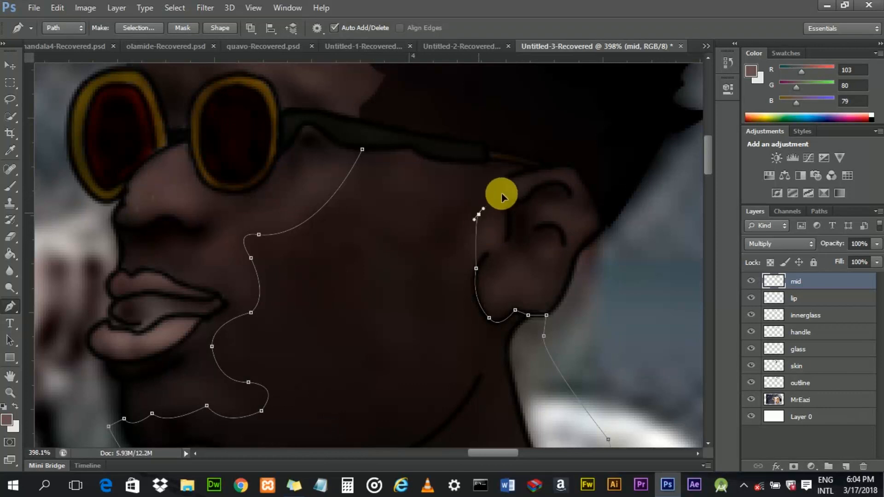
click(479, 213)
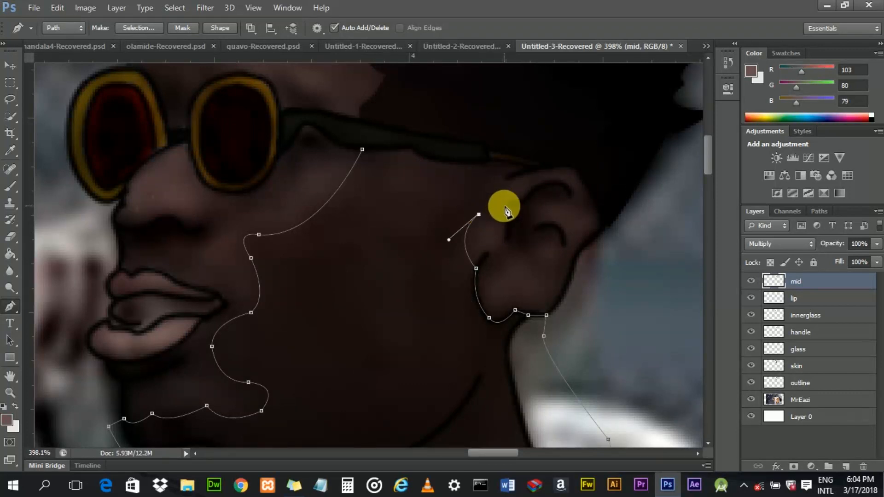
drag(505, 207, 517, 211)
alt+click(505, 206)
click(517, 201)
drag(498, 173, 497, 163)
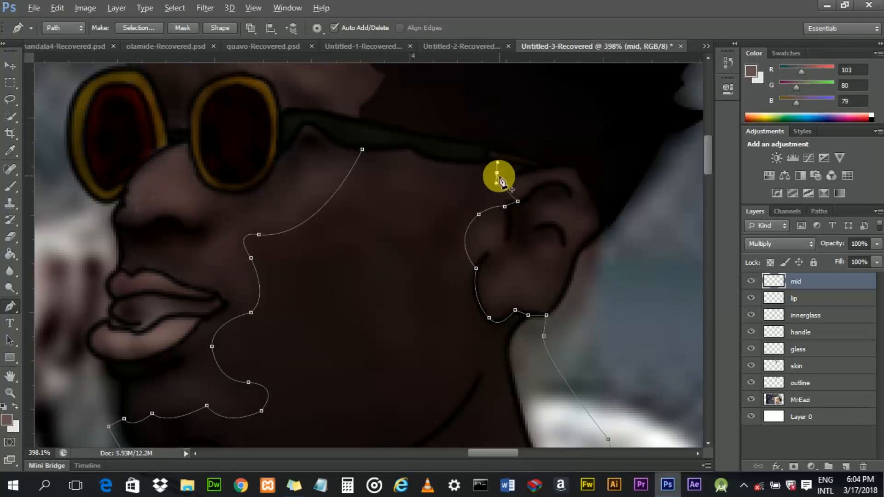
alt+click(497, 174)
click(512, 162)
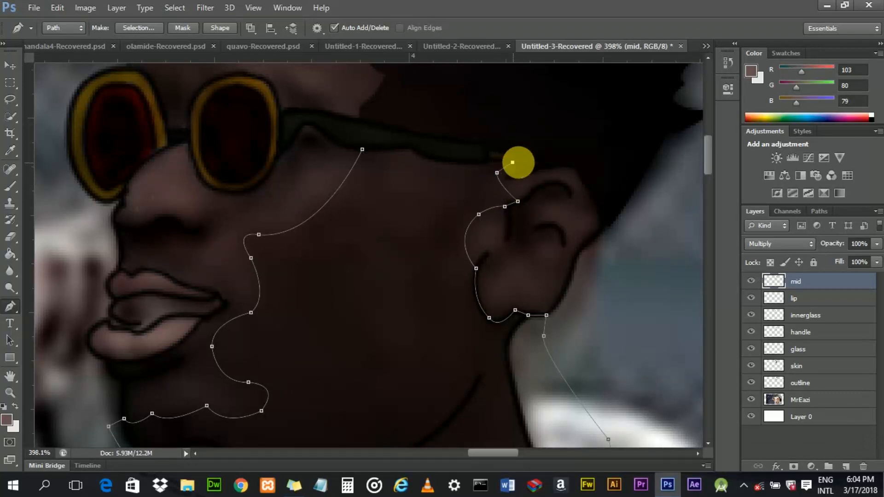
- Continue the path along the glasses arm and close it back at the starting anchor beside the lens
alt+click(513, 162)
click(489, 160)
click(432, 159)
drag(424, 156, 418, 154)
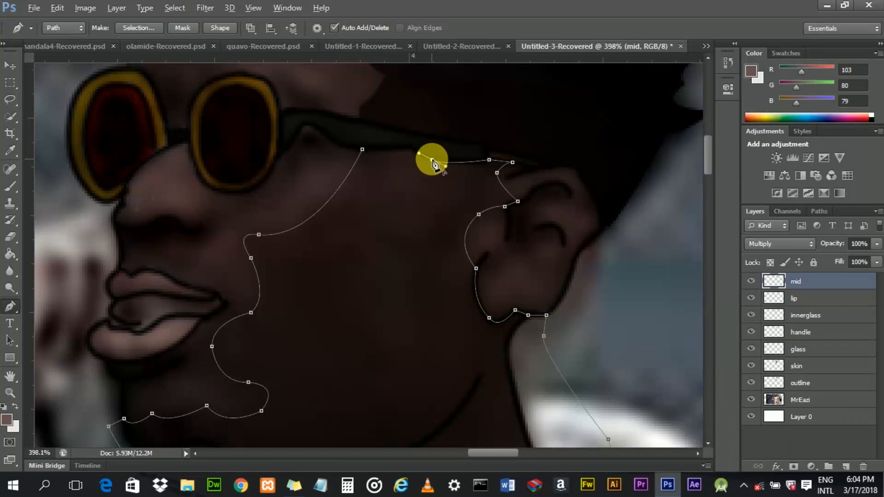
alt+click(432, 159)
click(411, 150)
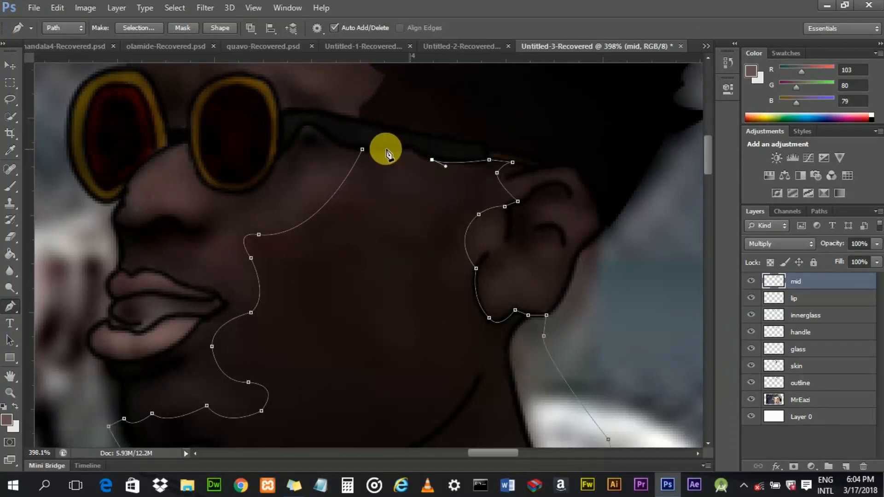
click(363, 150)
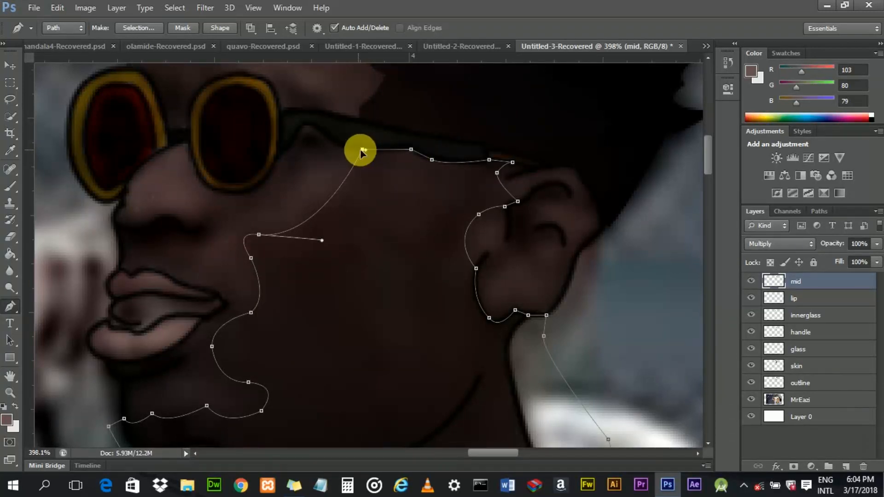
- Fill the closed path with the foreground colour at 100% opacity, Normal mode
drag(707, 162, 706, 173)
right_click(384, 208)
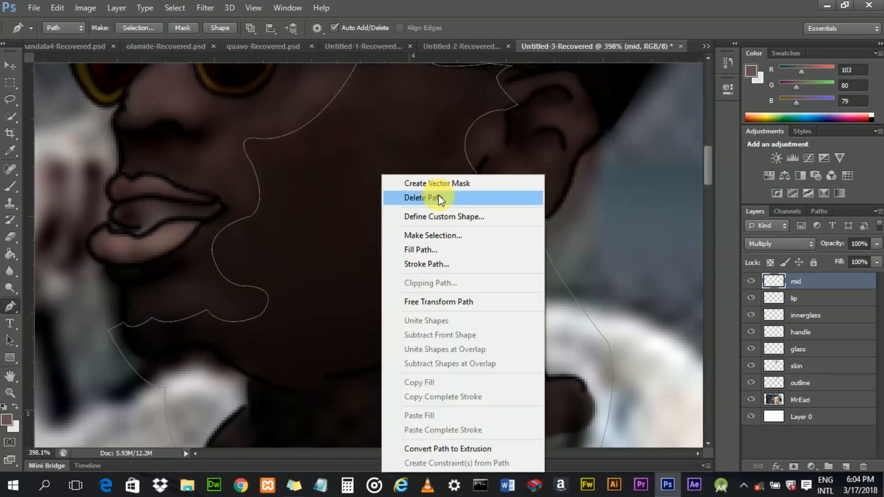
click(437, 248)
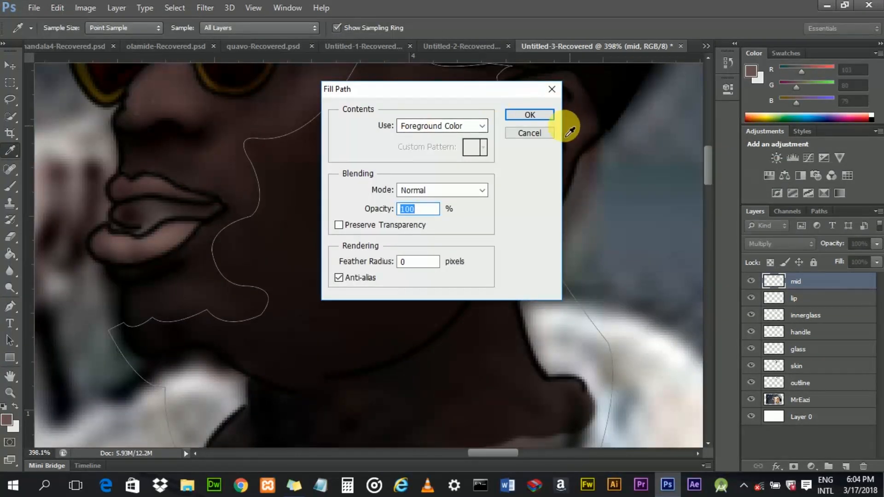
click(530, 115)
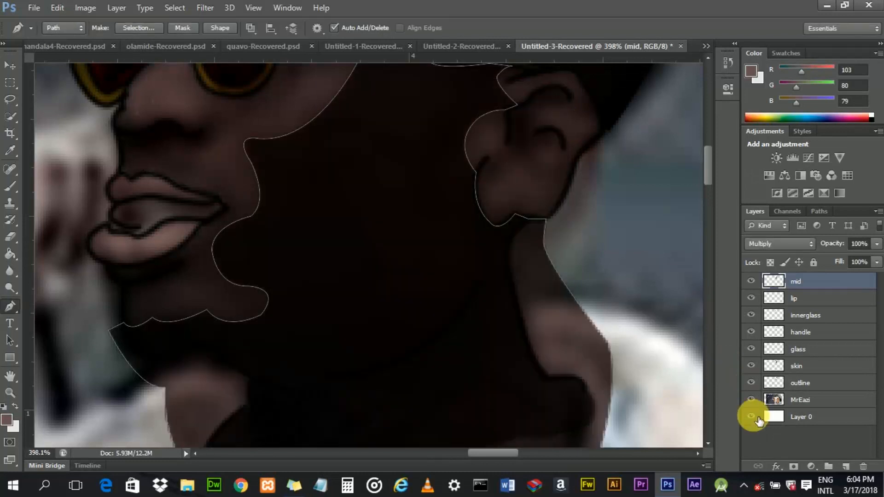
- Hide the MrEazi photo layer and delete the filled work path
click(751, 399)
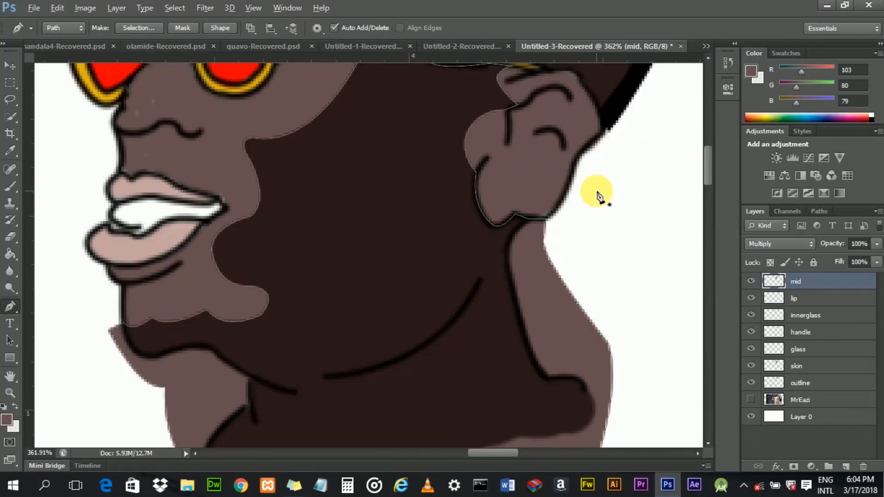
scroll(597, 196, down, 3)
right_click(463, 176)
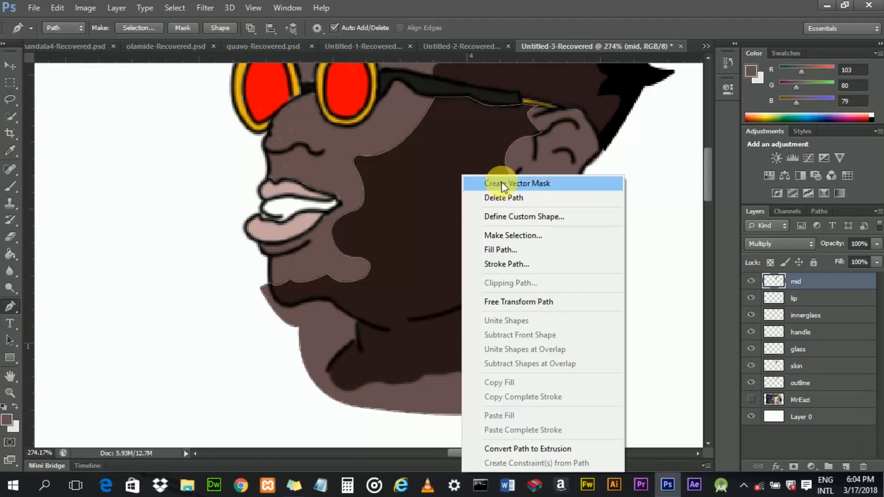
click(498, 195)
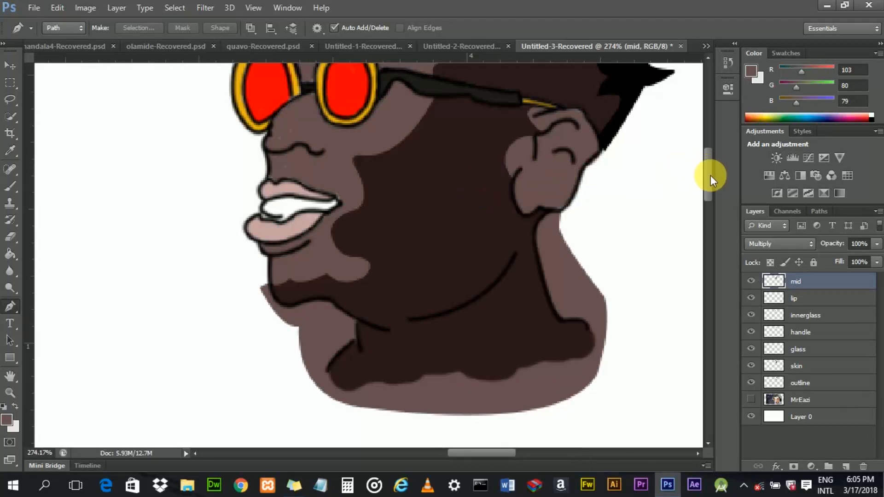
- Load the skin layer as a selection, invert it, delete the mid shading outside the skin, and deselect
scroll(682, 184, up, 1)
scroll(546, 231, down, 2)
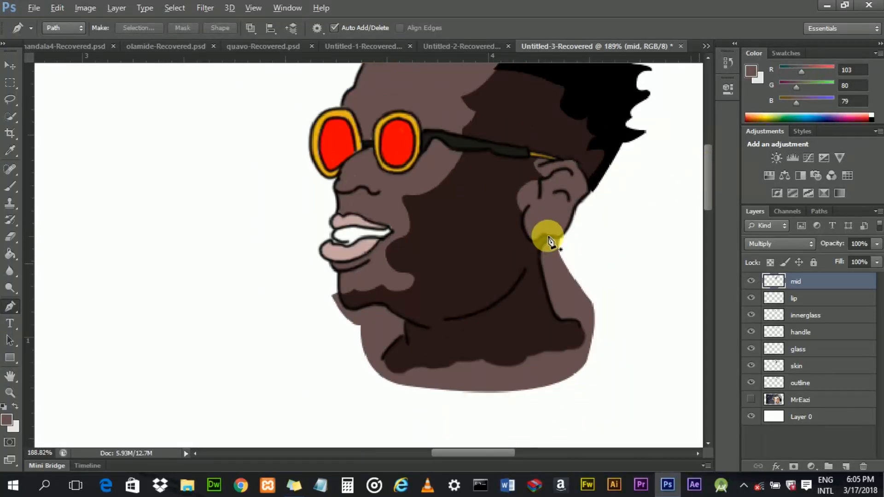
scroll(548, 240, down, 1)
scroll(629, 229, up, 1)
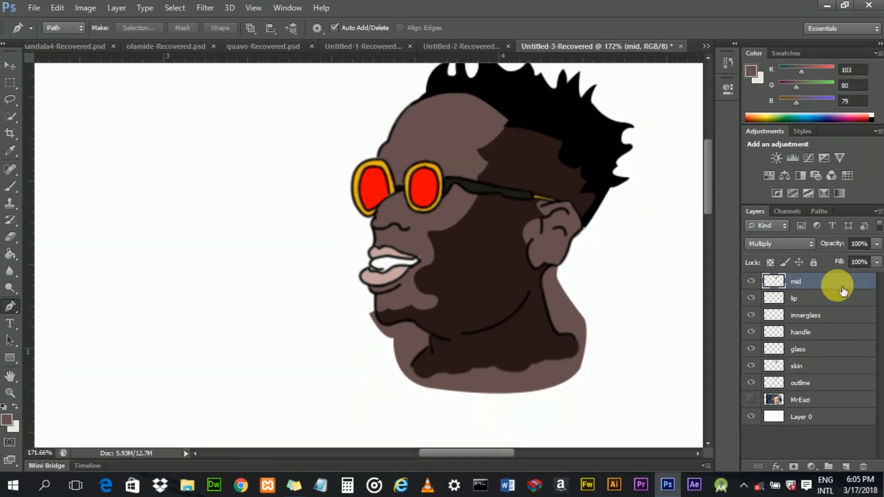
drag(843, 291, 785, 371)
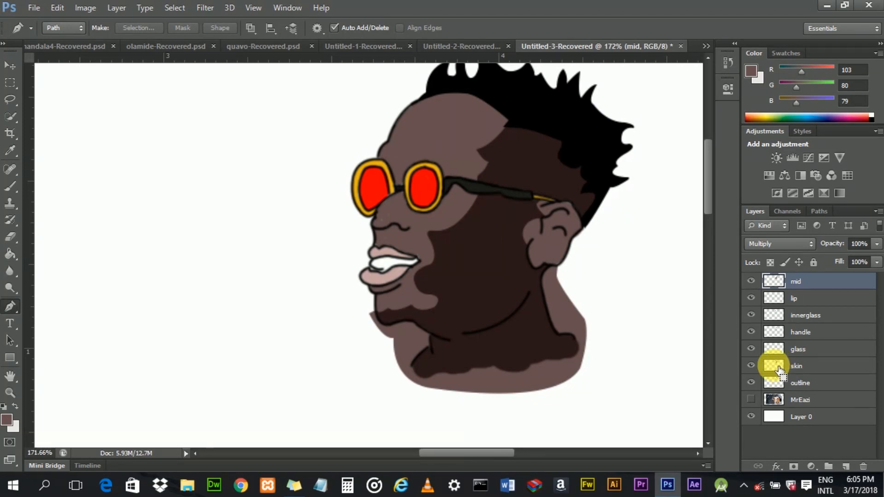
ctrl+click(779, 369)
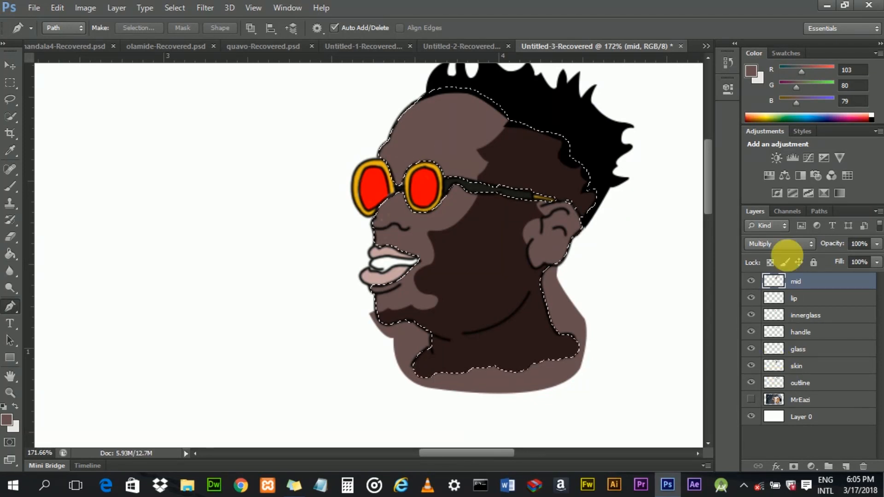
click(175, 8)
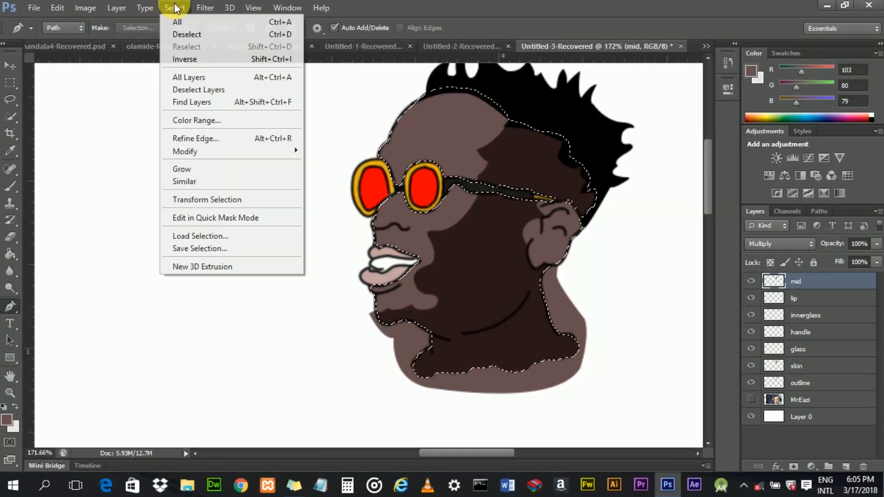
click(177, 59)
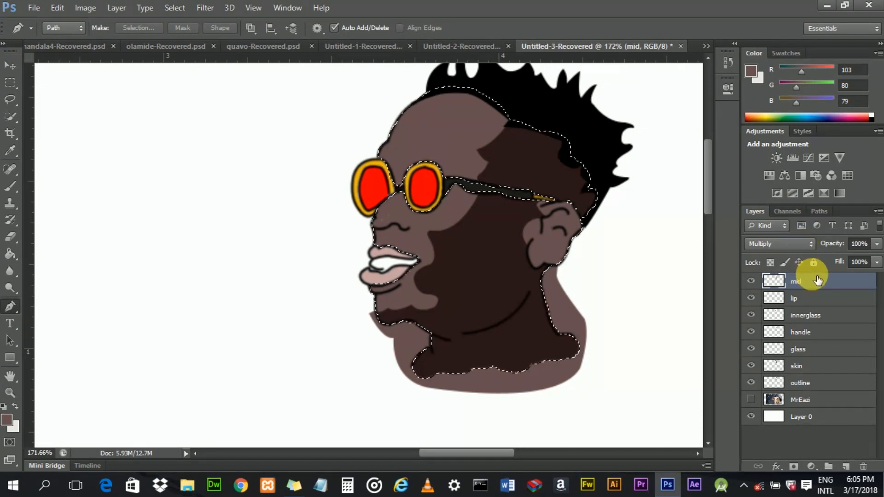
key(Delete)
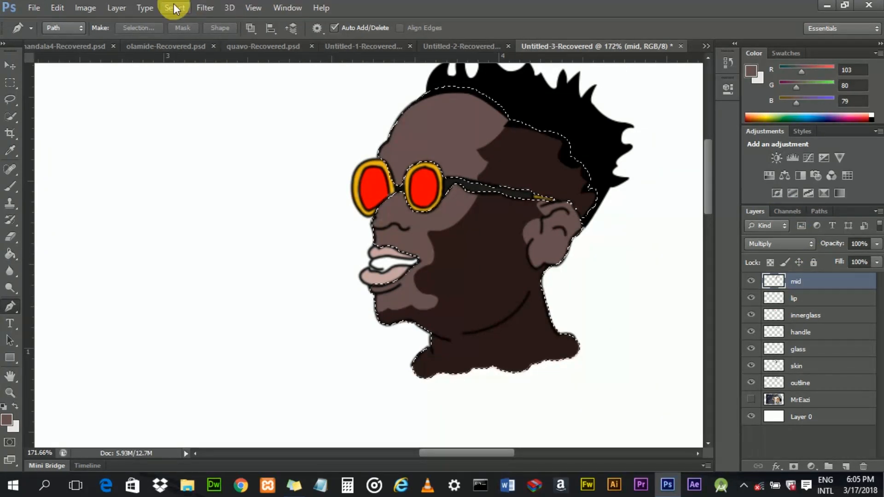
click(174, 8)
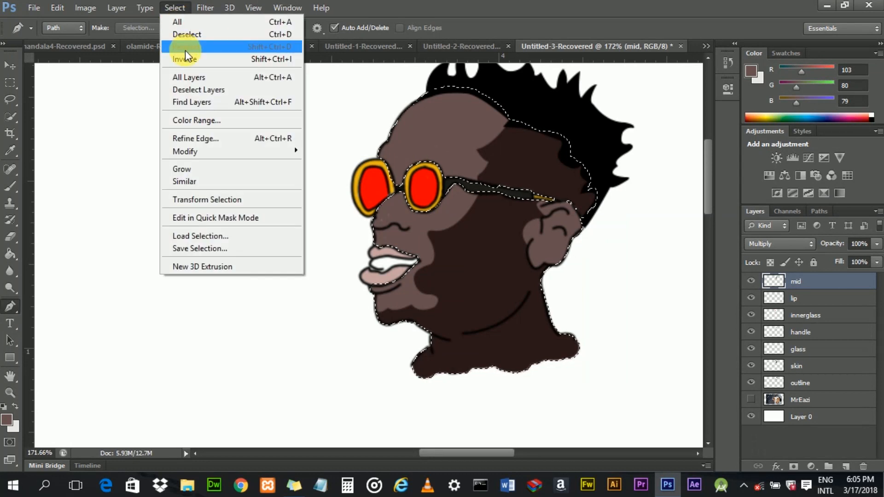
click(185, 35)
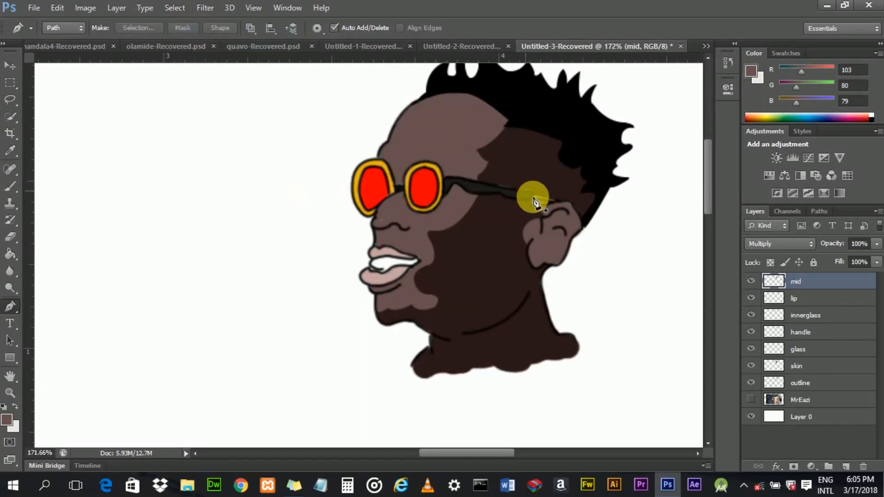
- Show the MrEazi photo layer again
click(566, 223)
scroll(566, 223, down, 3)
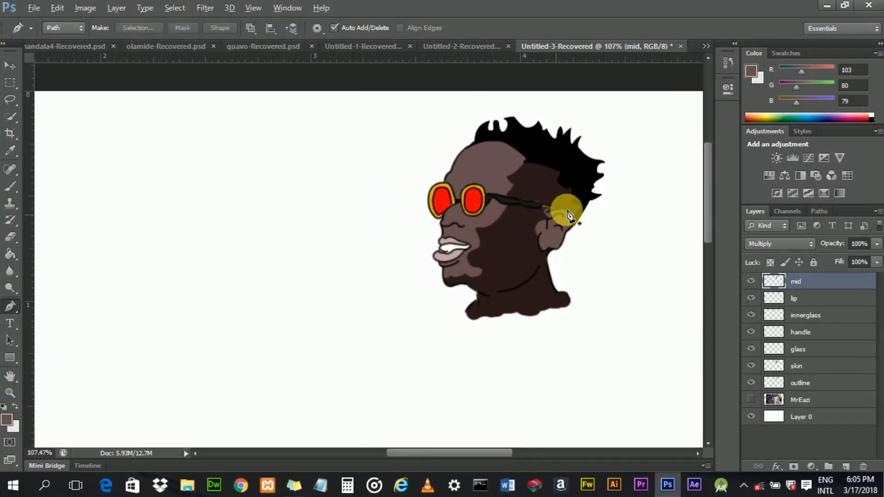
drag(477, 449, 492, 448)
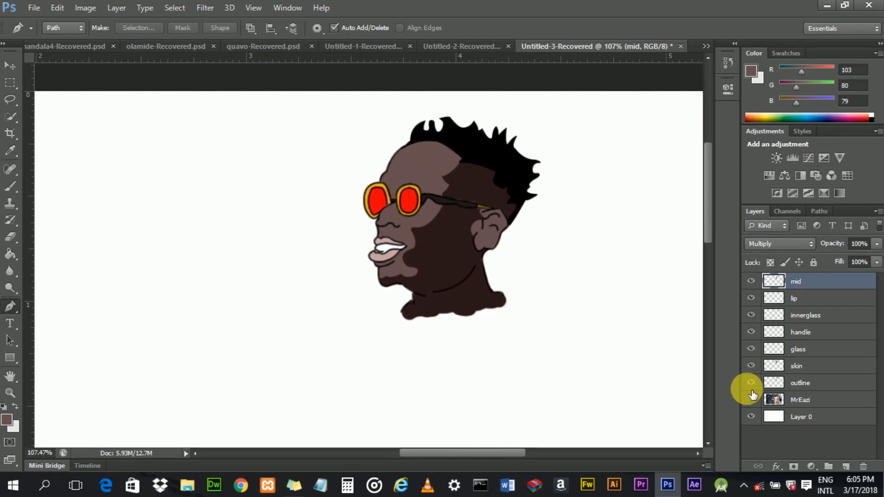
click(751, 399)
scroll(395, 147, up, 4)
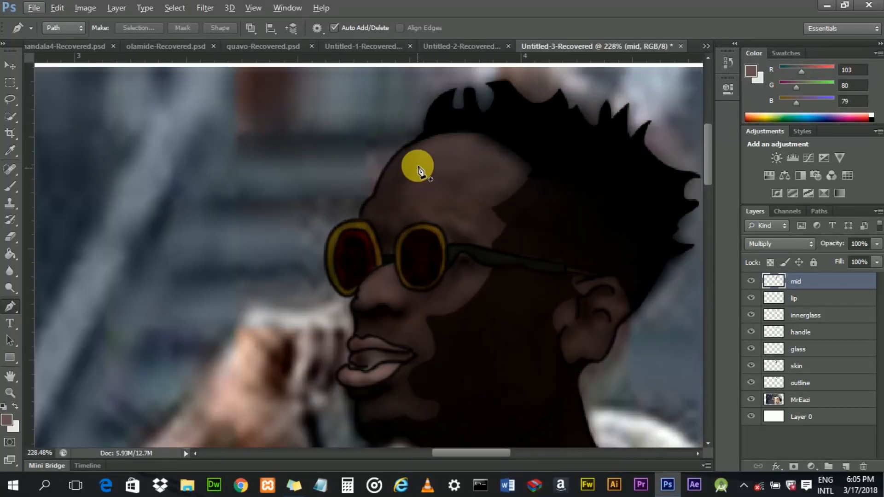
- Start a new path at the top of the forehead and trace curved anchors down toward the glasses
scroll(420, 152, up, 2)
scroll(427, 145, up, 1)
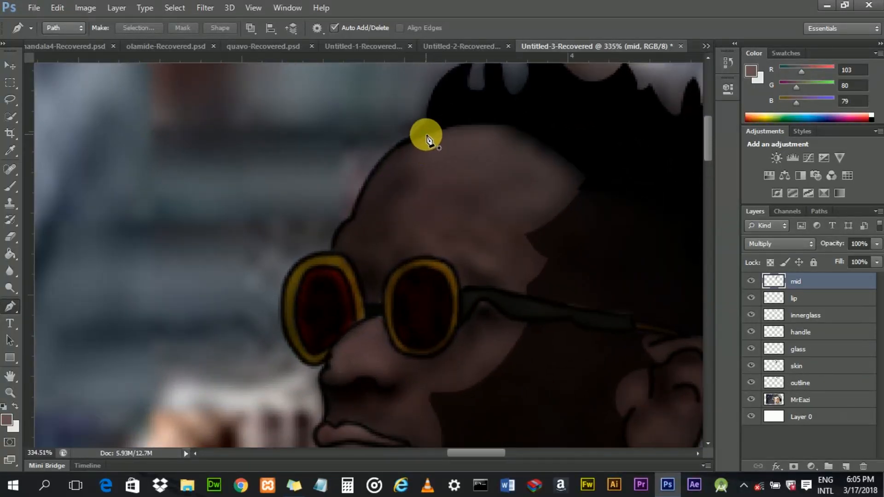
click(424, 134)
drag(422, 179, 455, 187)
alt+click(422, 179)
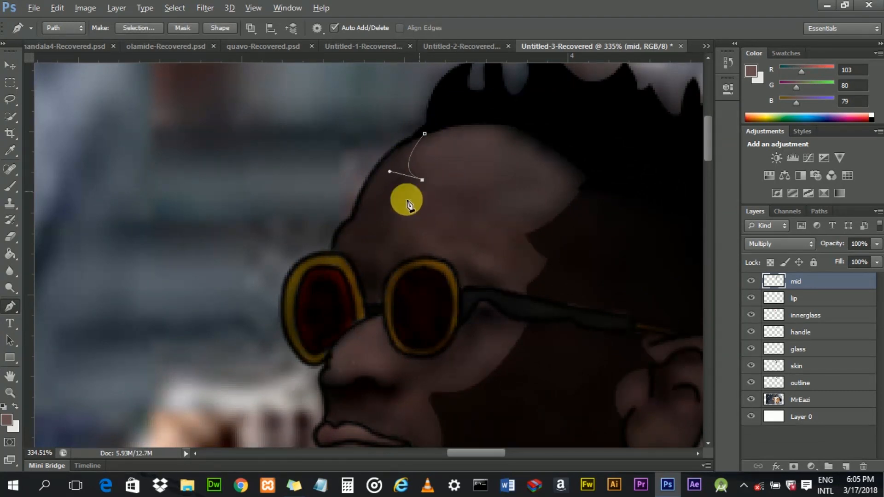
drag(394, 210, 406, 224)
click(404, 223)
click(385, 238)
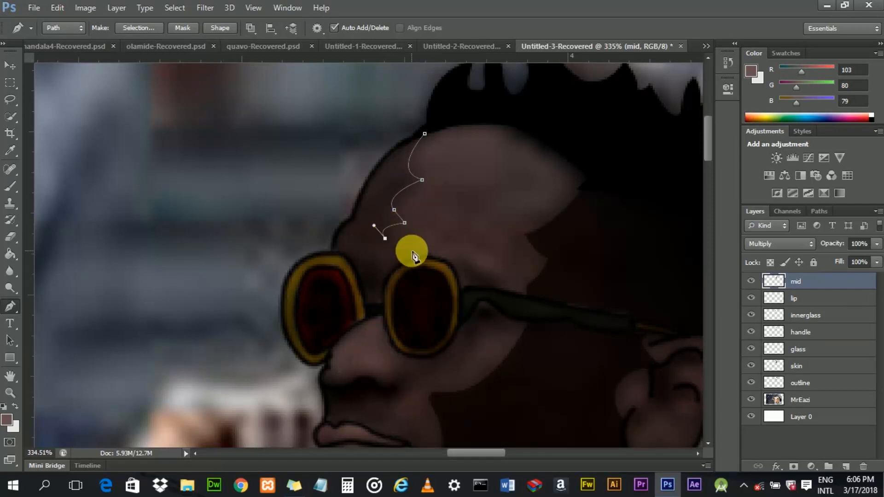
- Continue the forehead path down to the top of the left lens
scroll(402, 254, down, 1)
scroll(402, 253, down, 2)
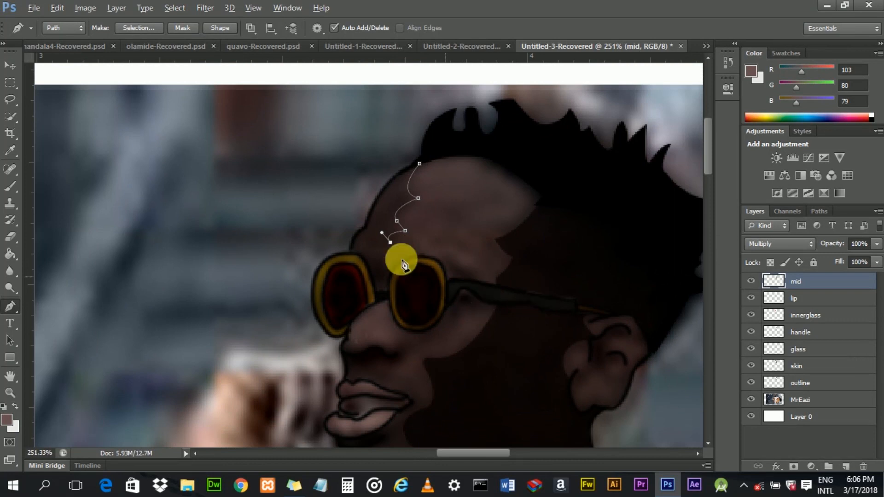
scroll(395, 251, up, 1)
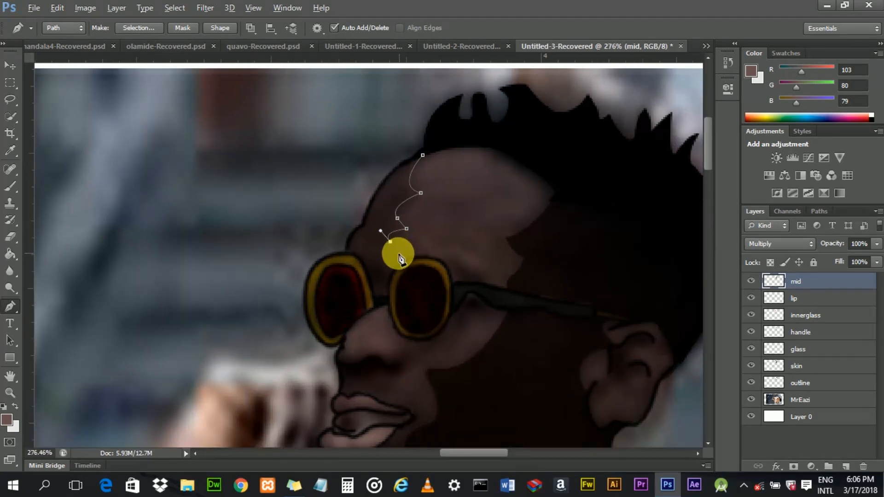
drag(353, 264, 352, 267)
alt+click(360, 253)
click(356, 256)
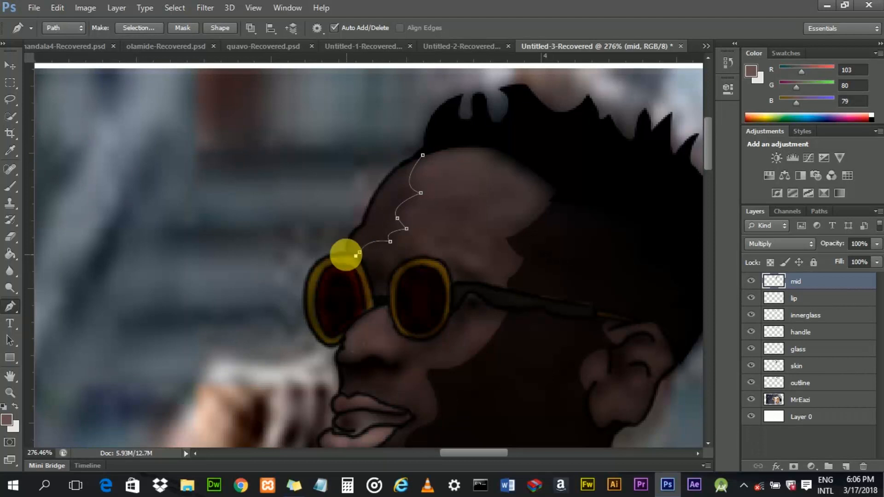
click(346, 253)
- Trace the path back up along the forehead edge and close it at the starting anchor
click(362, 227)
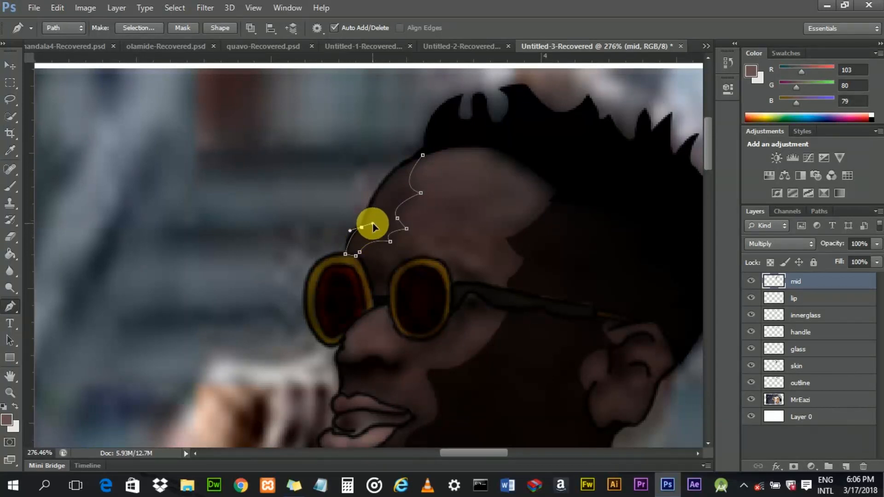
alt+click(362, 227)
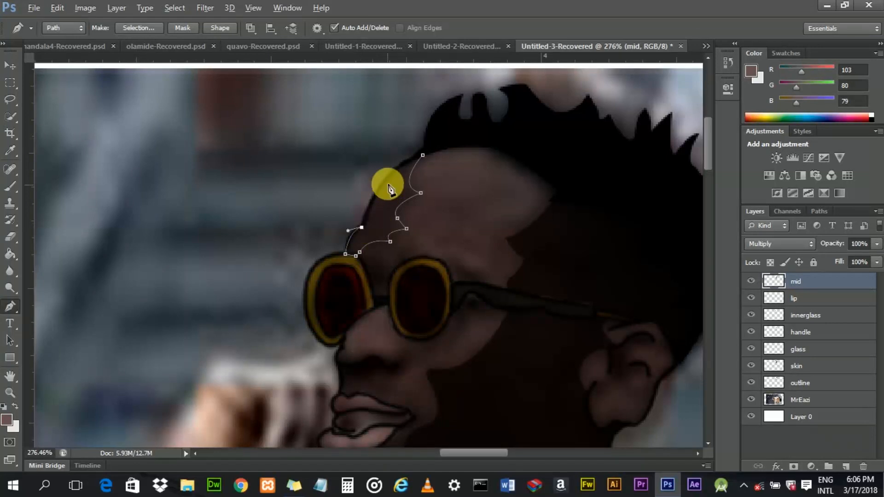
drag(389, 177, 402, 170)
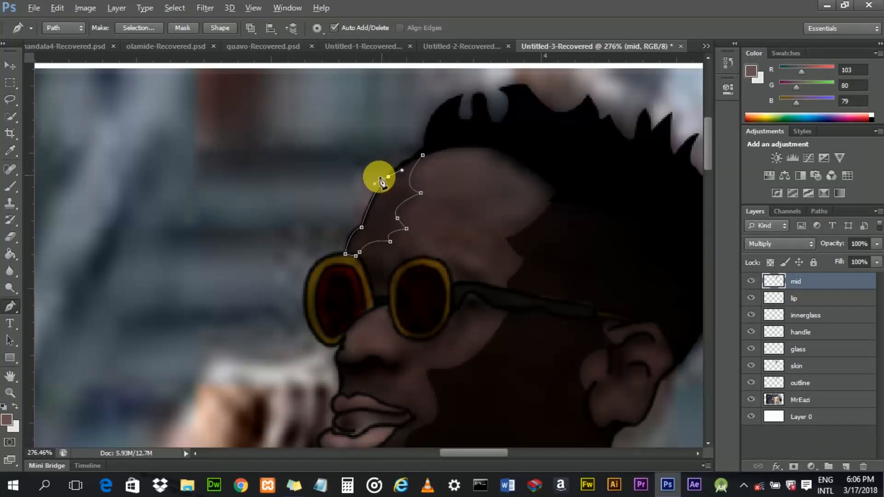
alt+click(388, 176)
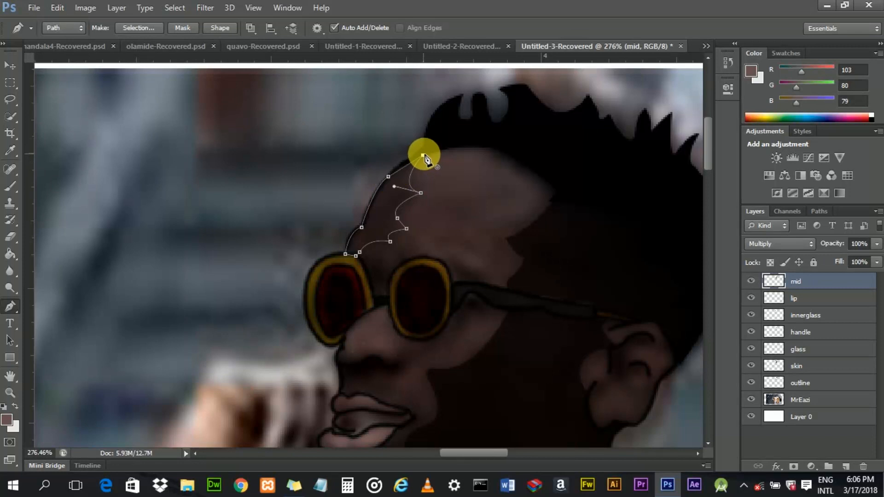
click(427, 154)
- Fill the forehead path with the foreground colour, then delete the path
right_click(404, 189)
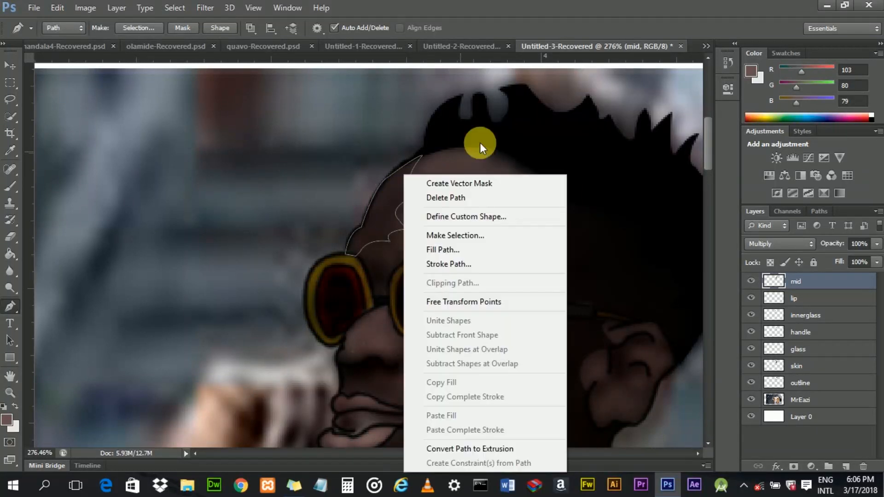
click(465, 251)
click(537, 116)
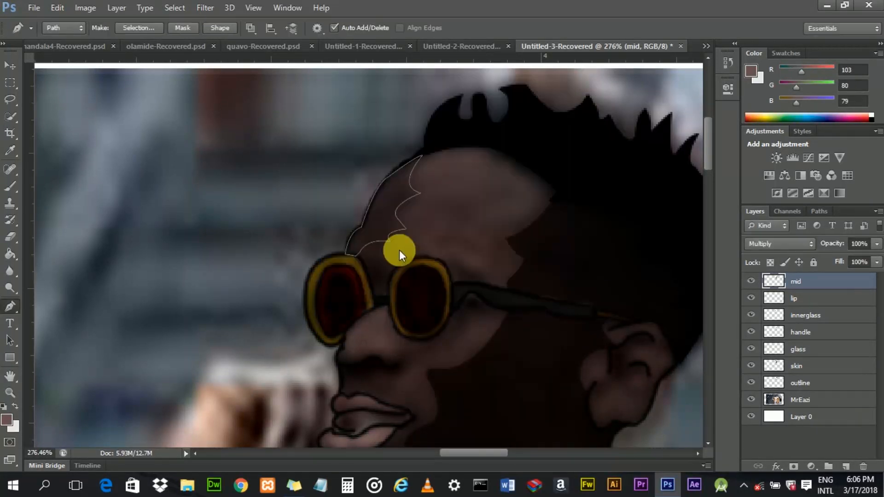
right_click(377, 209)
click(434, 197)
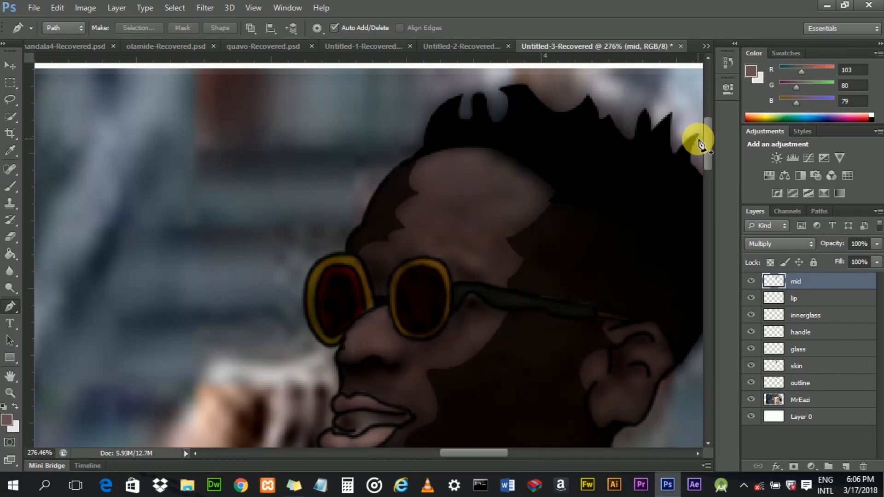
drag(708, 134, 711, 151)
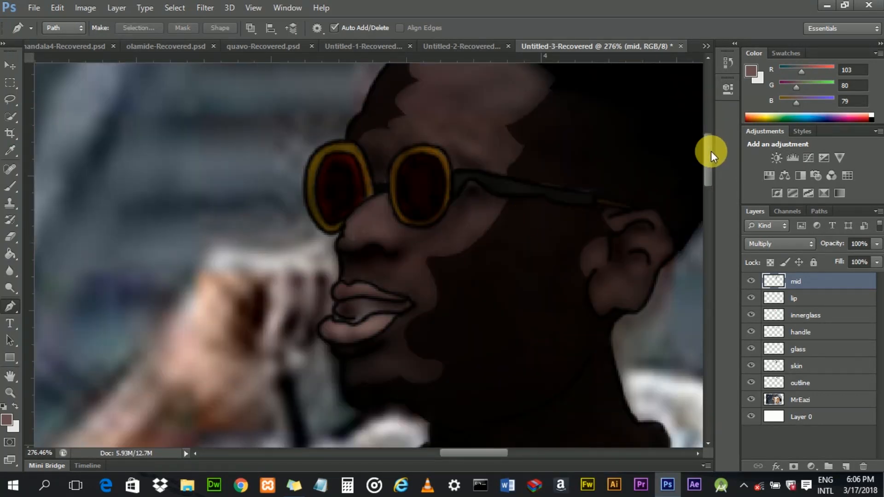
- Start a new shading path under the nose, placing curved anchors along the nostril base toward the left
scroll(364, 244, up, 3)
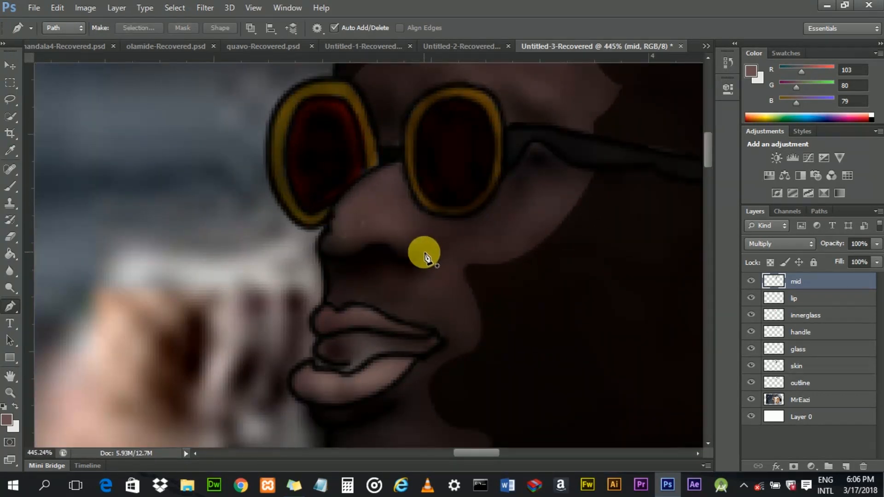
click(420, 253)
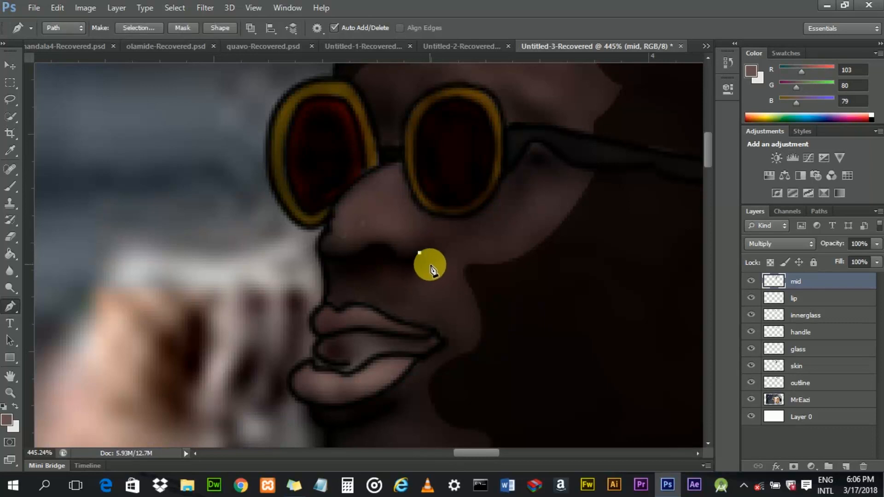
click(431, 264)
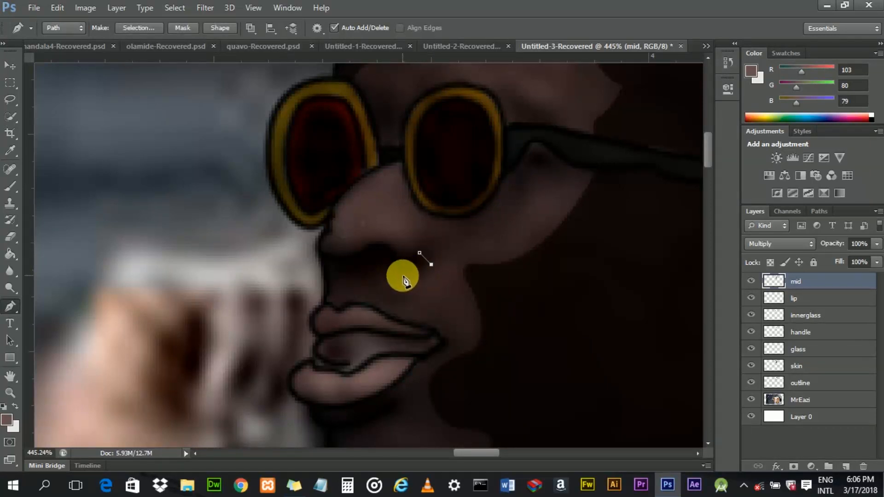
drag(426, 265, 362, 245)
alt+click(426, 265)
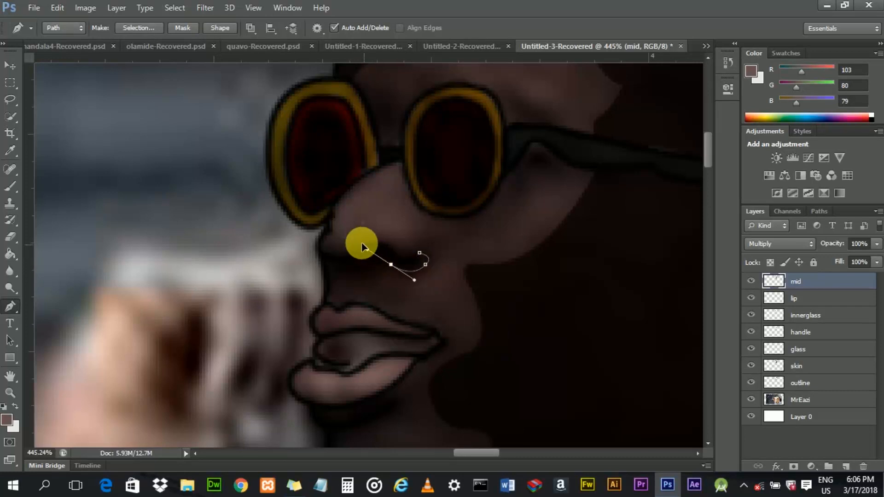
key(ctrl+alt+z)
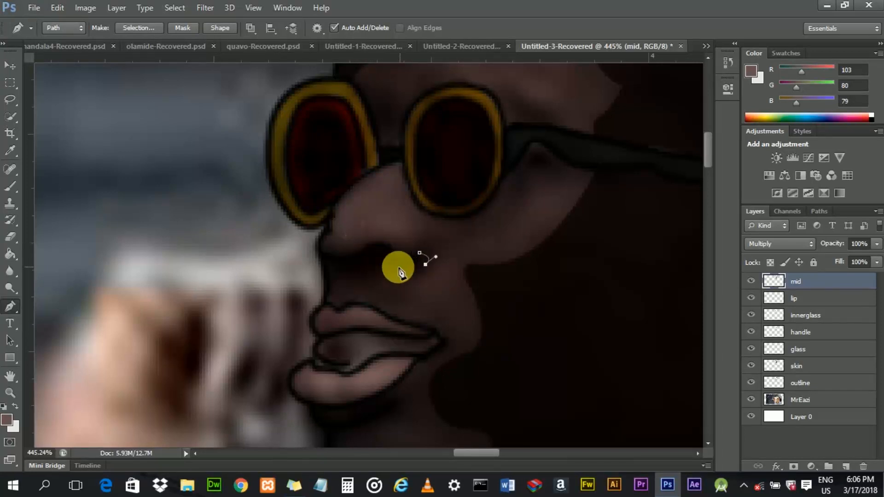
drag(383, 261, 362, 246)
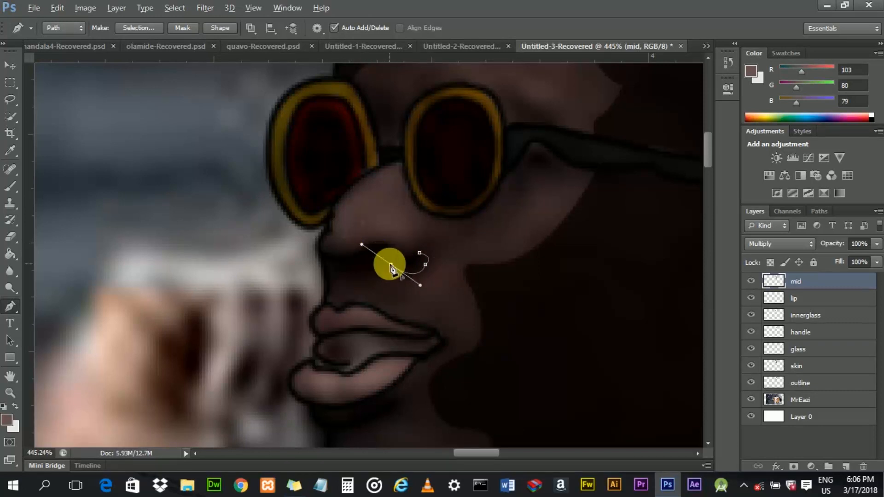
drag(367, 271, 318, 250)
alt+click(368, 270)
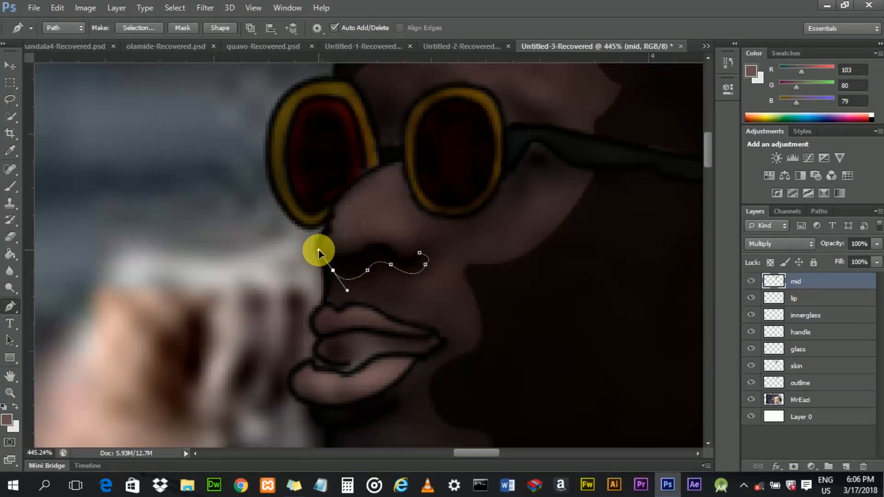
- Continue the nose shading path around the nostril and close it back at the starting anchor
alt+click(333, 271)
drag(319, 247, 311, 231)
alt+click(319, 249)
drag(351, 256, 371, 247)
alt+click(351, 256)
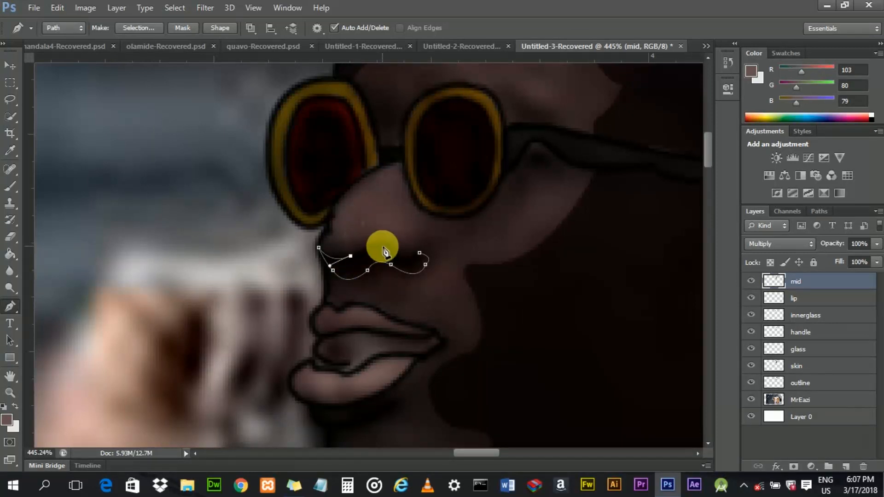
alt+click(382, 248)
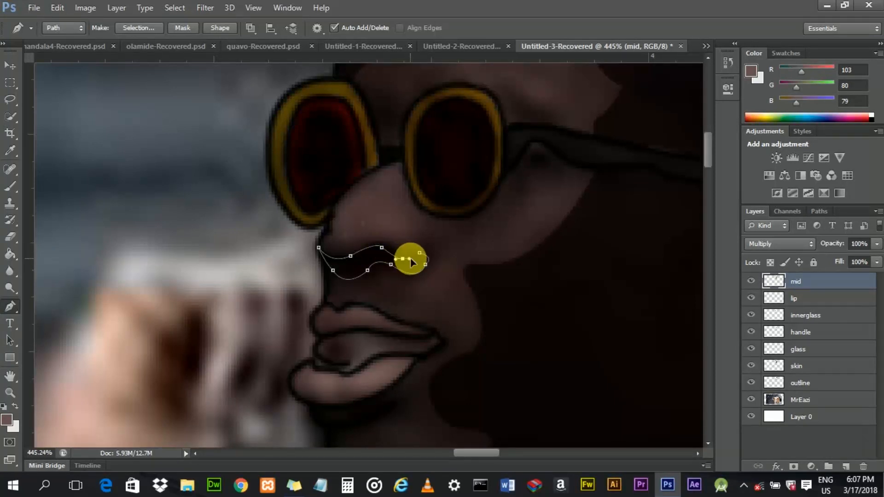
drag(403, 259, 412, 259)
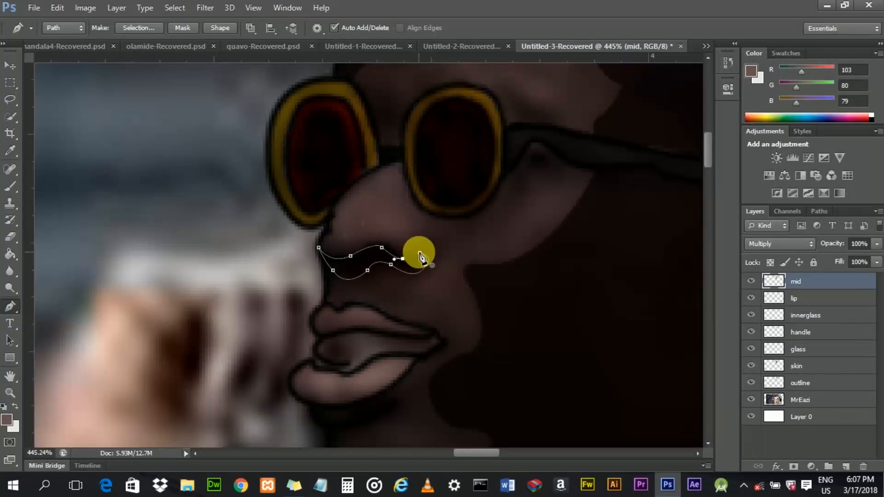
- Fill the nose path with the foreground colour at 100% opacity, then delete the path
right_click(414, 240)
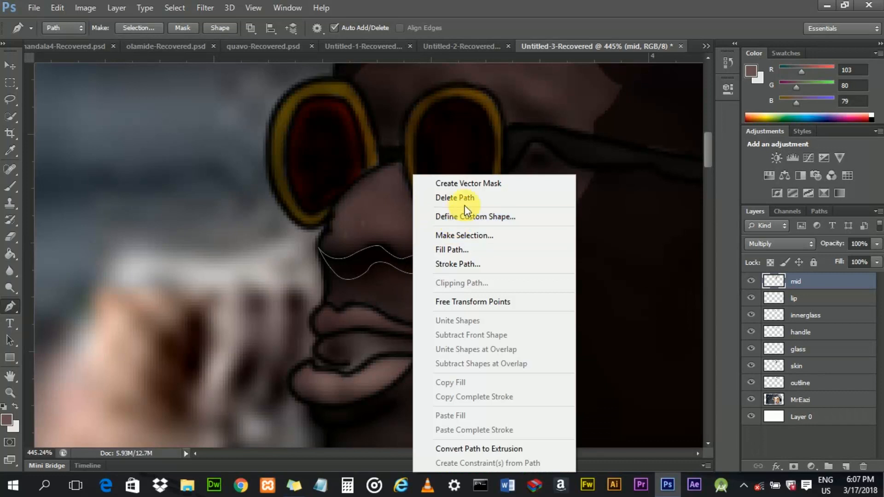
click(461, 250)
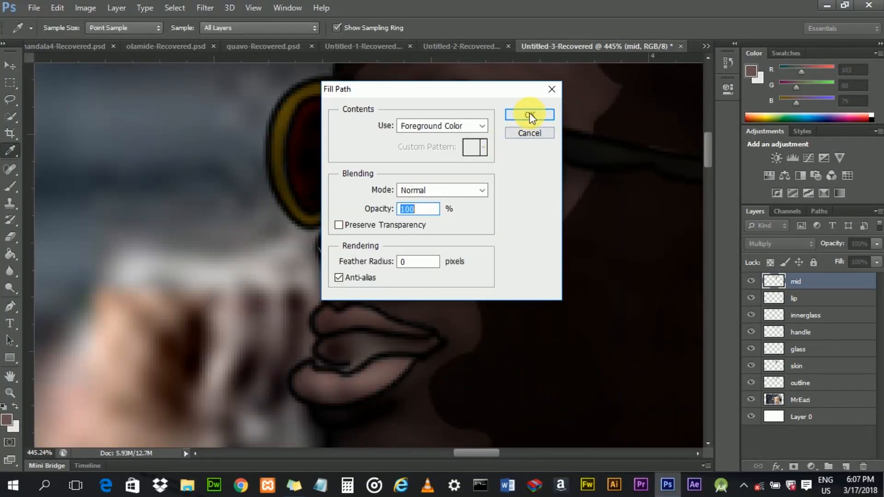
click(530, 112)
right_click(408, 272)
click(463, 199)
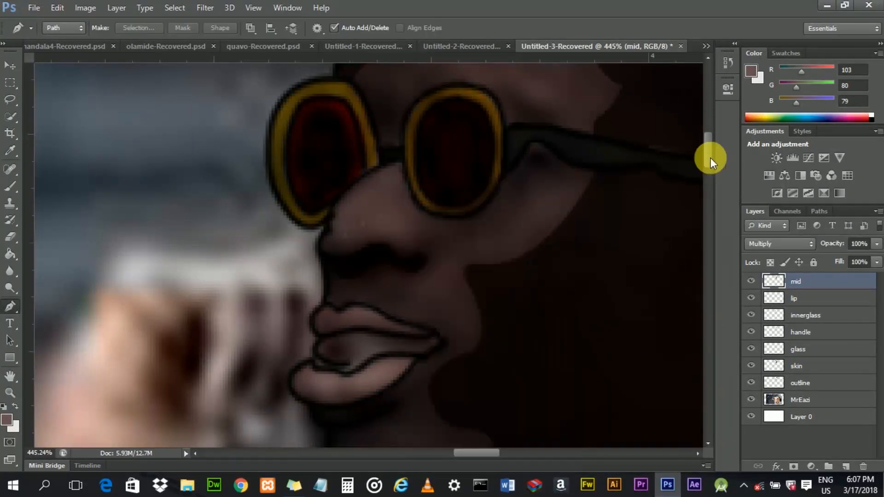
- Start a new shading path below the lower lip with a curved anchor along the chin
drag(709, 155, 711, 167)
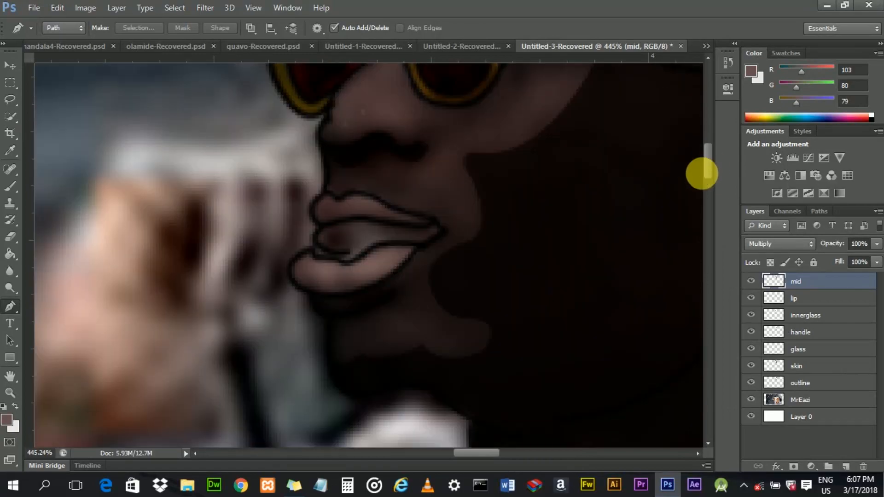
scroll(382, 306, up, 2)
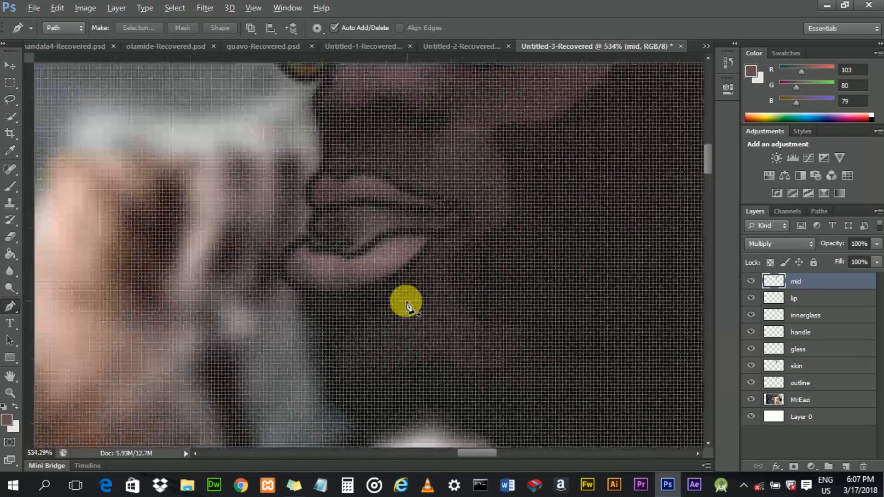
scroll(405, 308, down, 2)
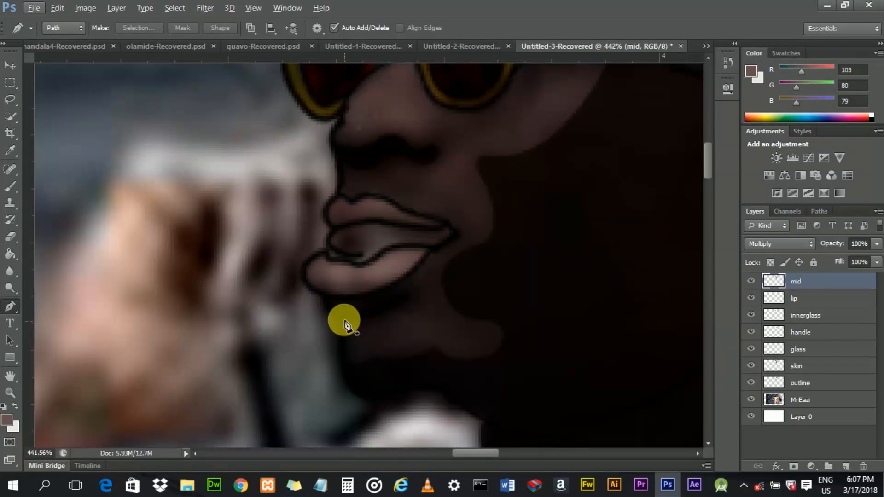
drag(335, 312, 344, 311)
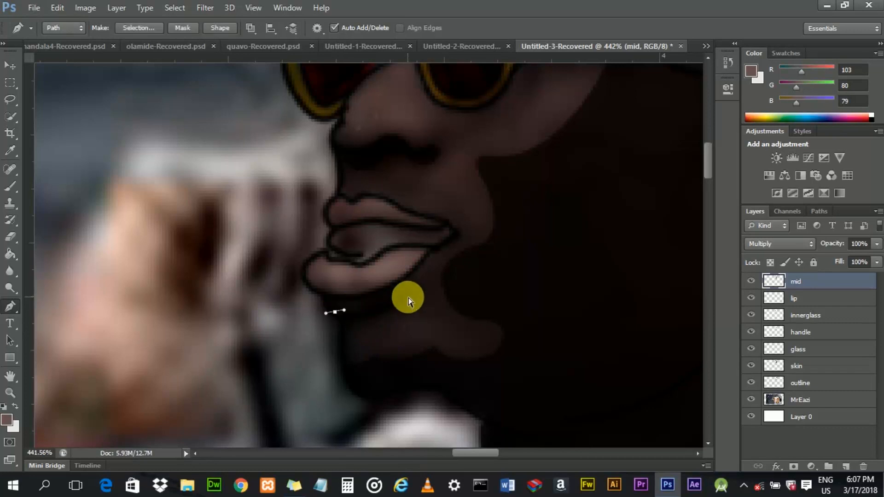
drag(407, 288, 417, 286)
key(ctrl+z)
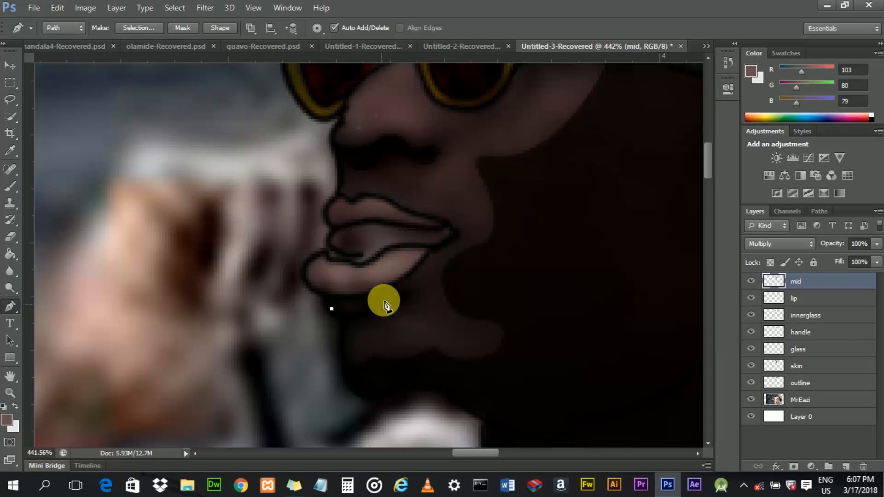
key(ctrl+z)
drag(354, 315, 363, 308)
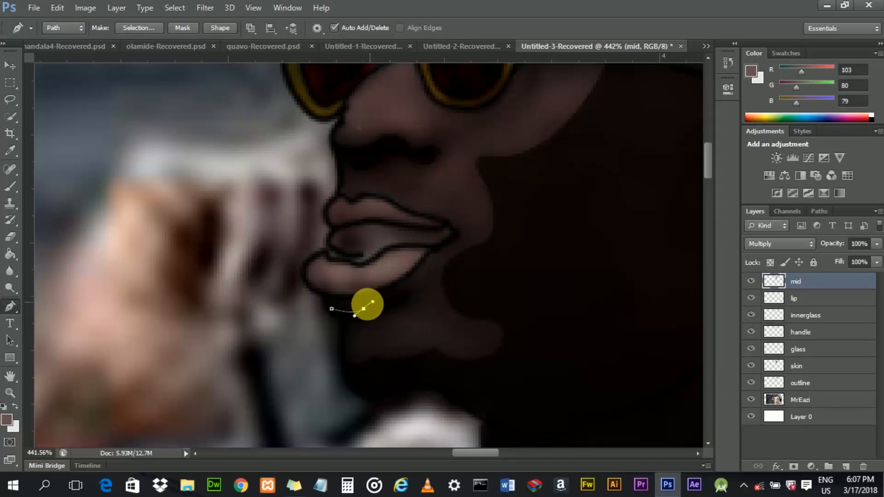
alt+click(364, 308)
- Extend the chin path up toward the right, trace it back along its underside and close it
mouse_move(406, 289)
mouse_down()
mouse_move(416, 284)
mouse_move(410, 299)
mouse_up()
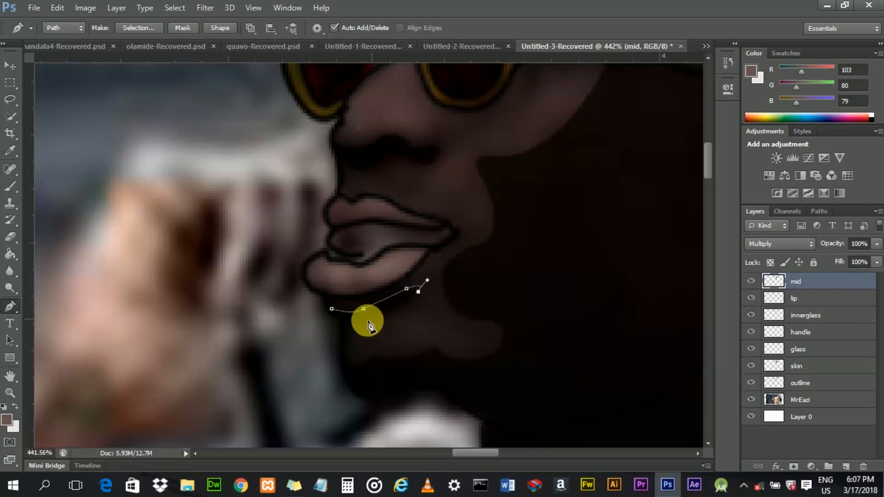
drag(352, 324, 335, 323)
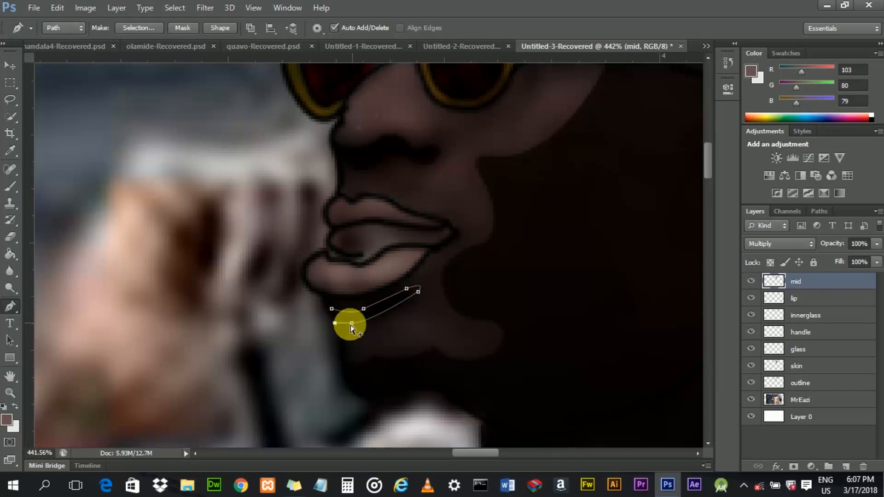
key(ctrl+z)
drag(343, 323, 306, 321)
alt+click(343, 323)
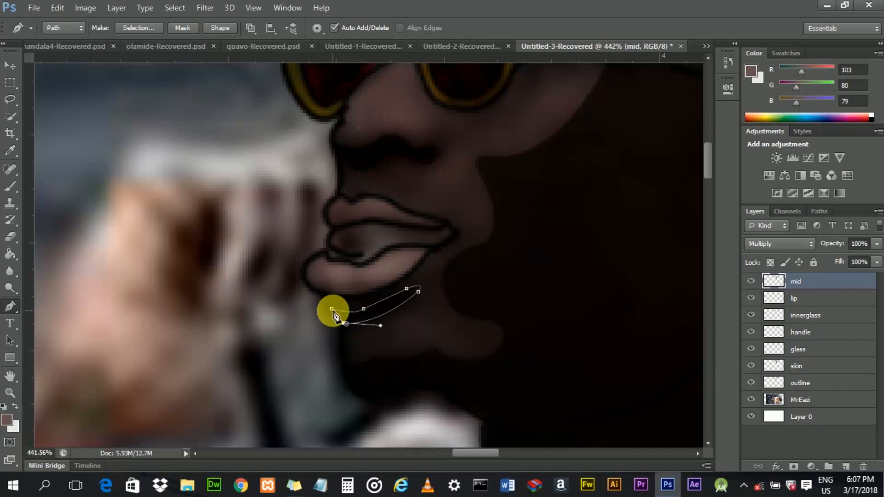
click(332, 309)
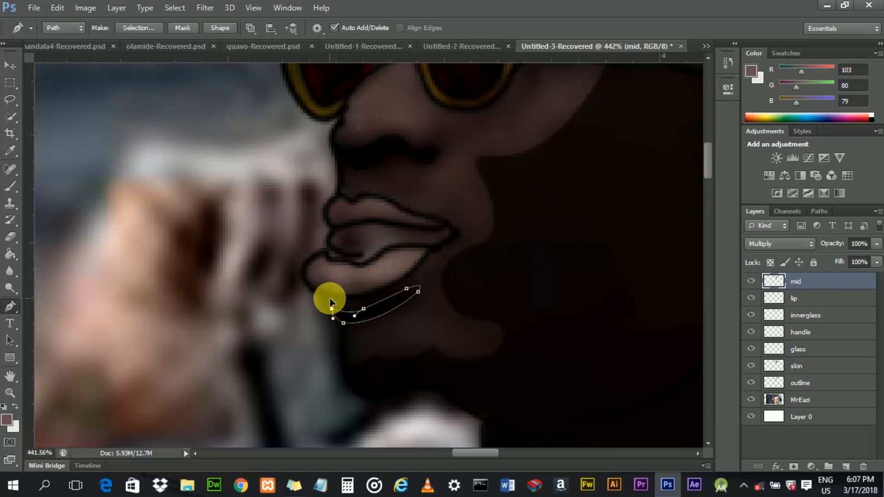
drag(330, 299, 332, 297)
- Fill the chin path with the foreground colour, then delete the path
right_click(350, 318)
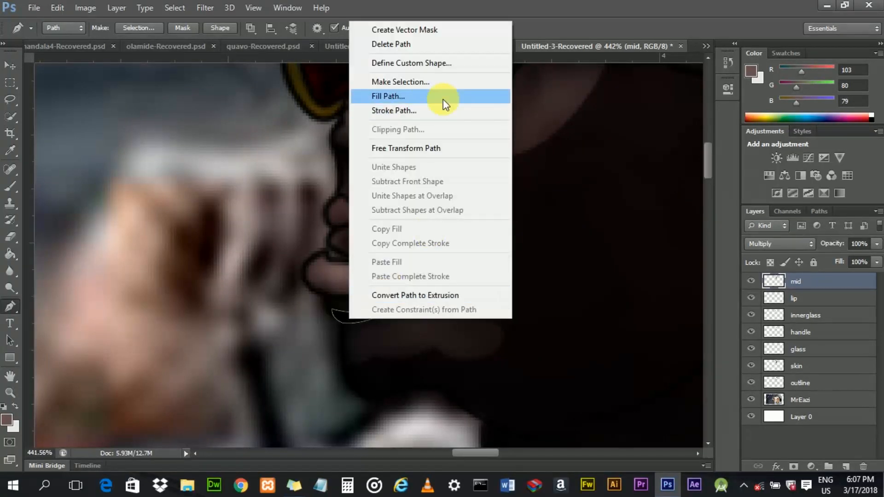
click(750, 401)
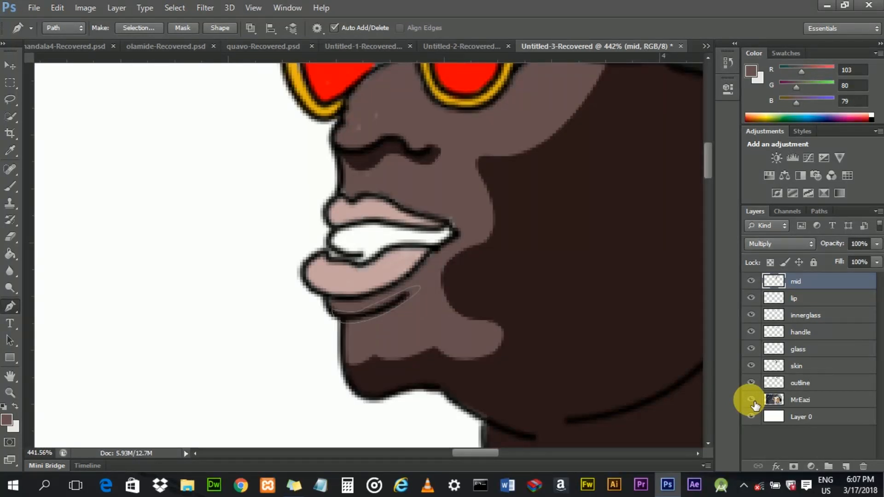
click(751, 401)
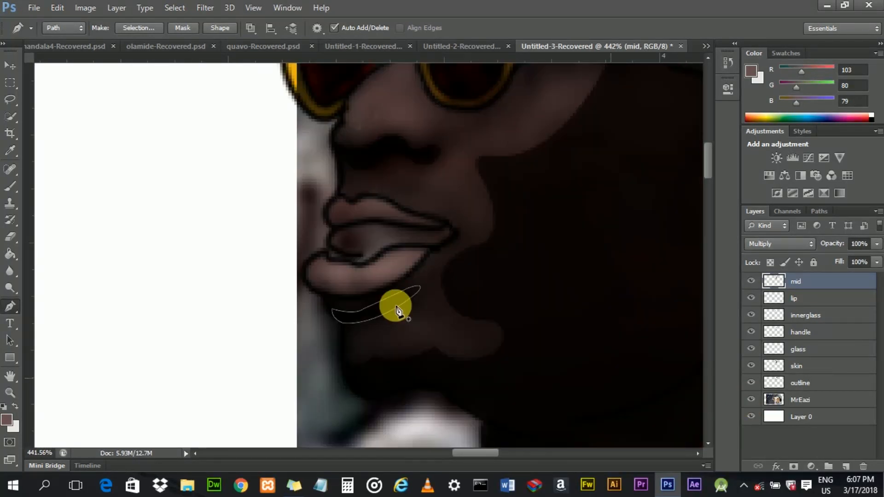
right_click(375, 302)
click(428, 250)
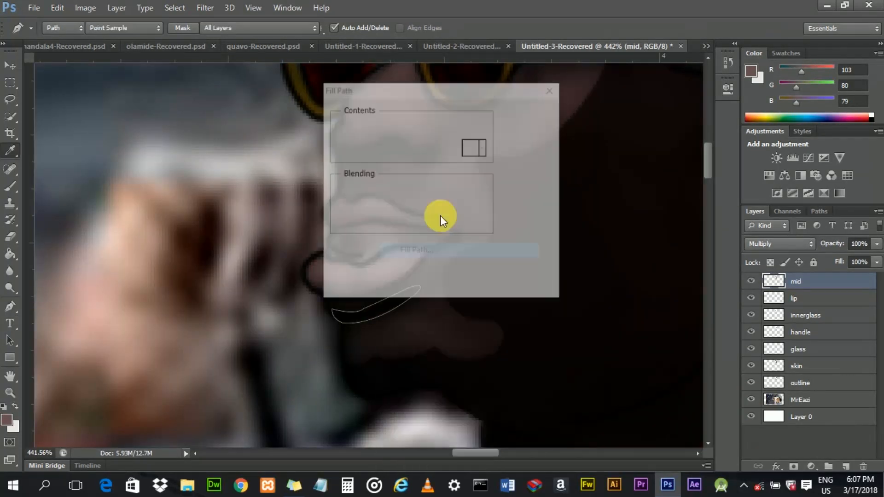
key(Return)
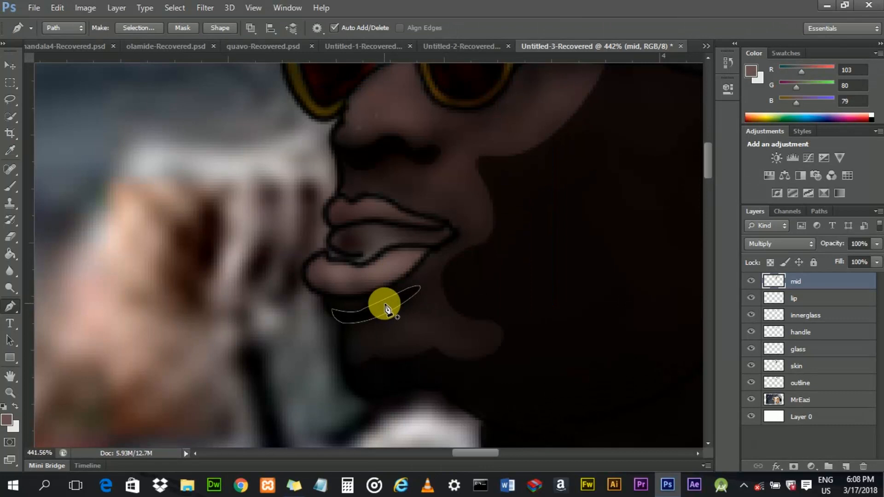
right_click(386, 310)
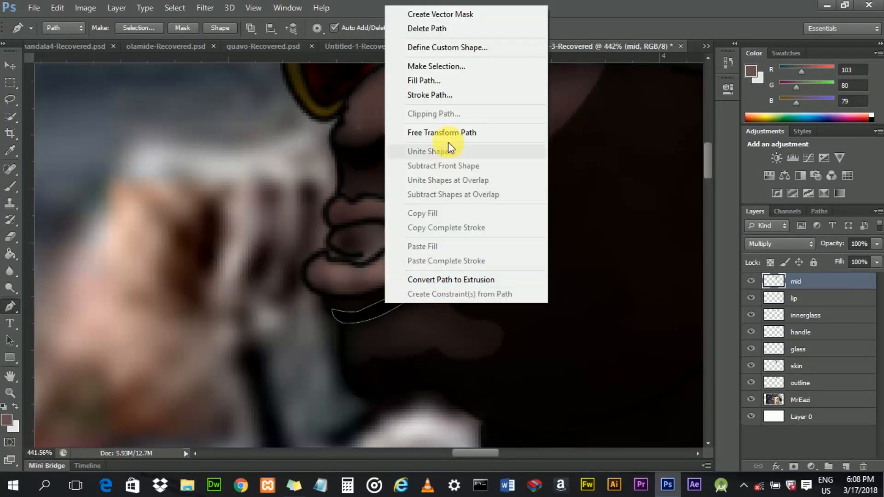
click(445, 28)
- Trace a small closed shading path between the right lens and the glasses arm with the Pen tool
scroll(436, 138, down, 4)
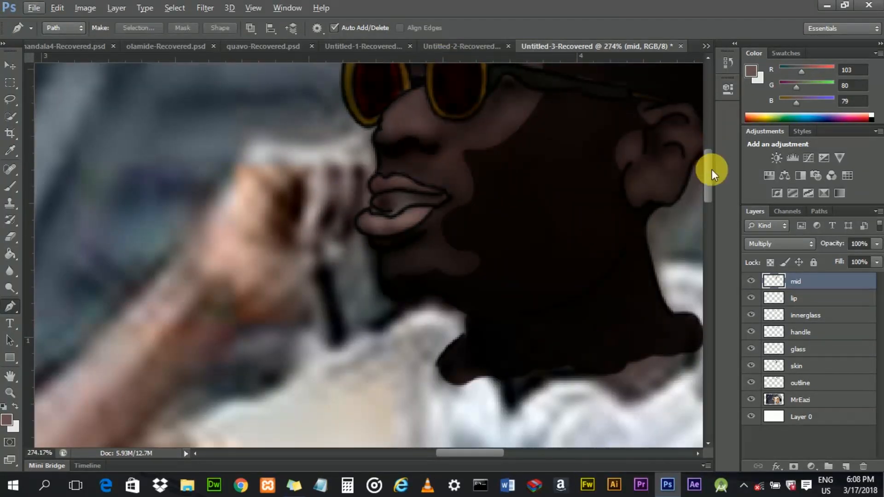
scroll(711, 170, up, 5)
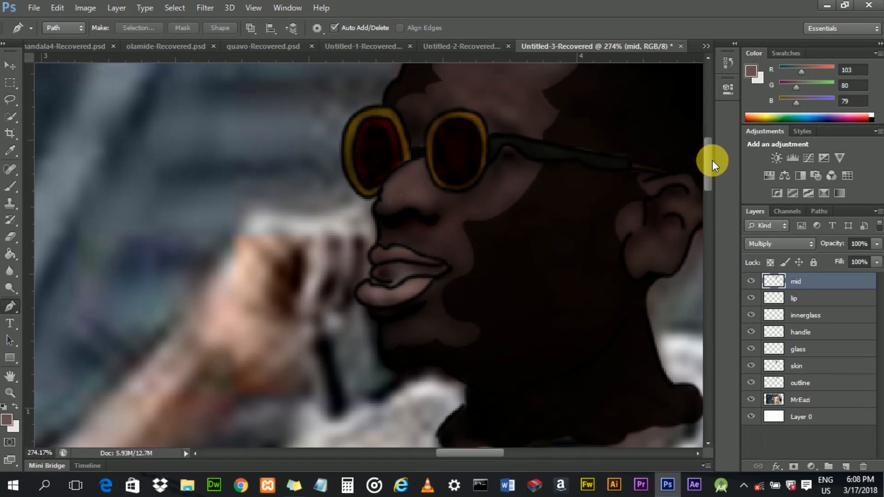
scroll(568, 151, up, 6)
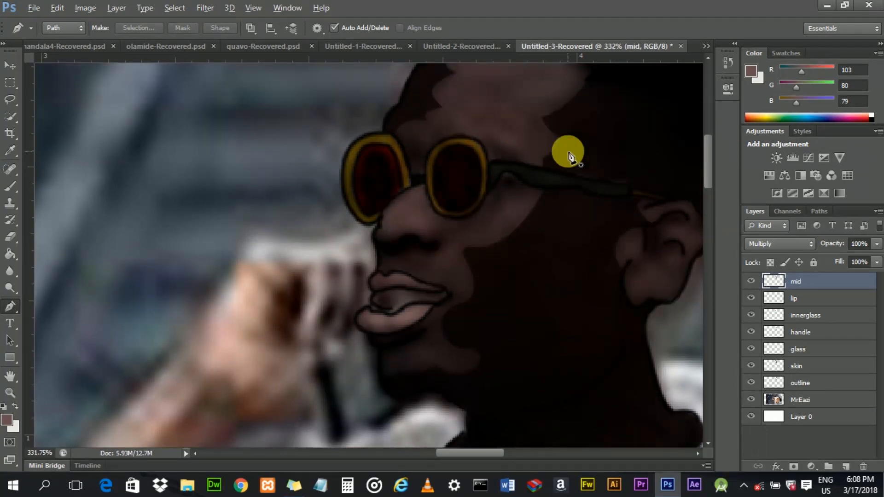
scroll(449, 151, down, 2)
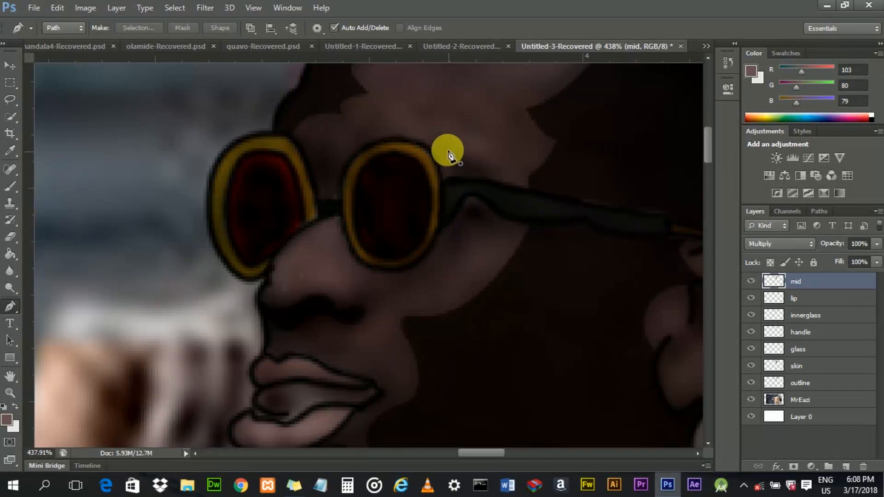
click(440, 146)
click(455, 174)
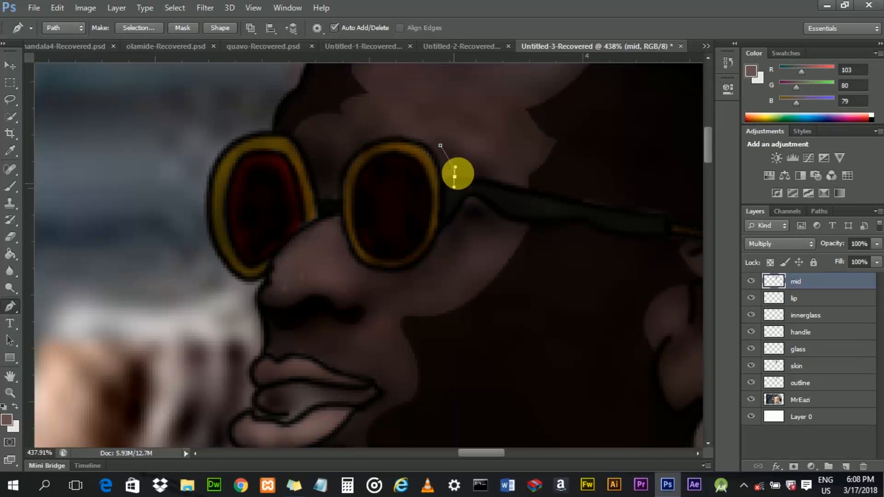
drag(455, 177, 454, 187)
alt+click(455, 176)
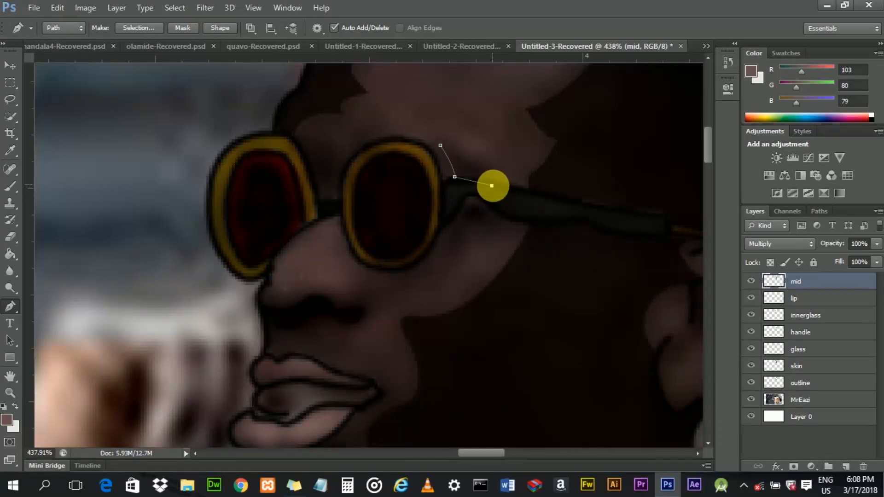
click(492, 186)
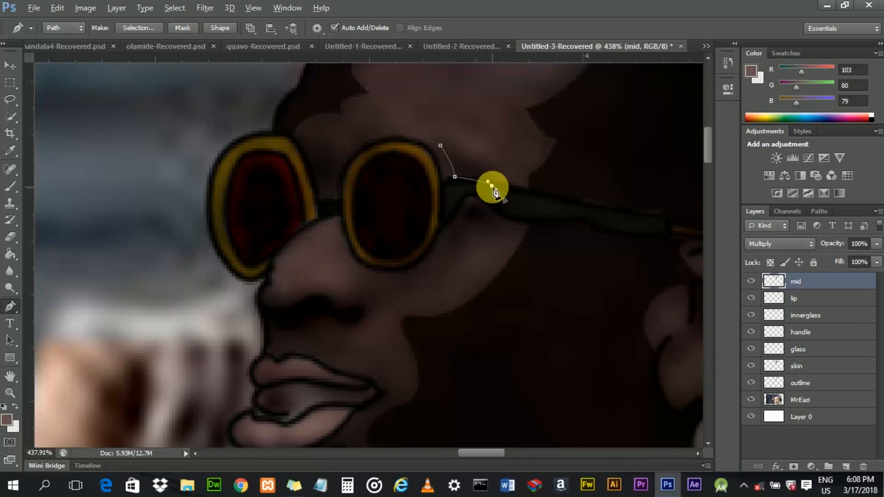
drag(463, 160, 436, 158)
alt+click(463, 159)
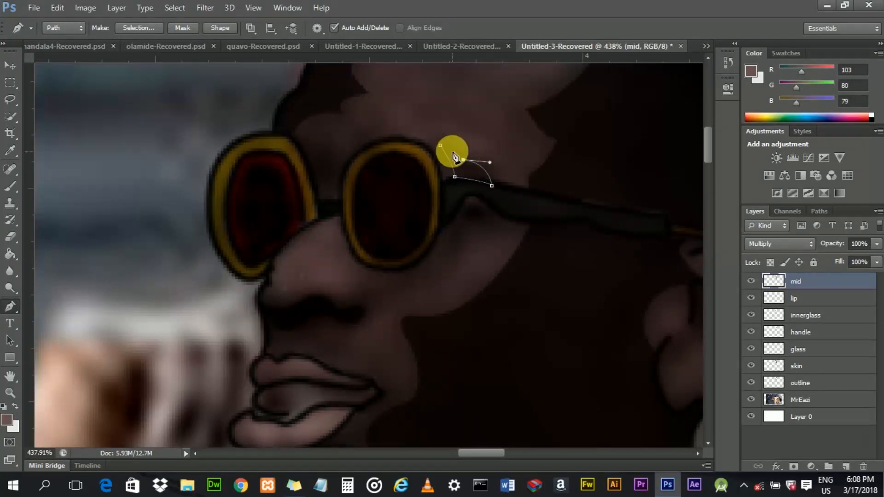
click(455, 174)
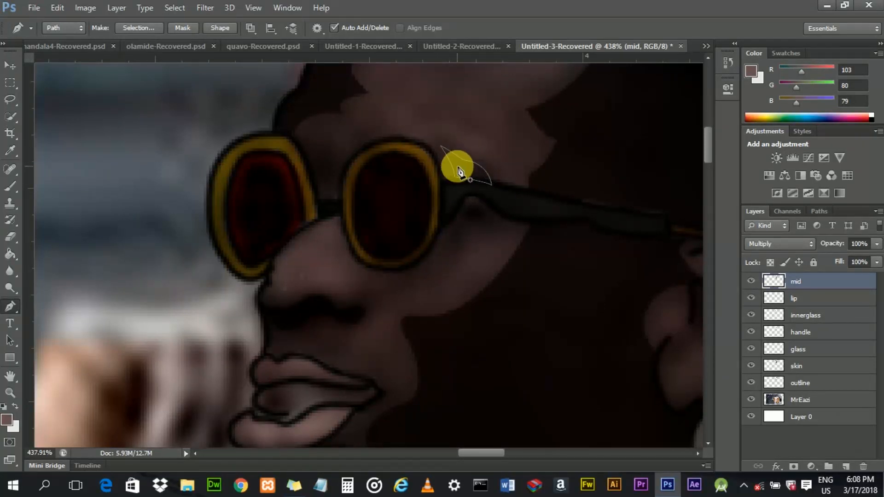
- Fill the lens-side path with the foreground colour, then delete the path
right_click(458, 167)
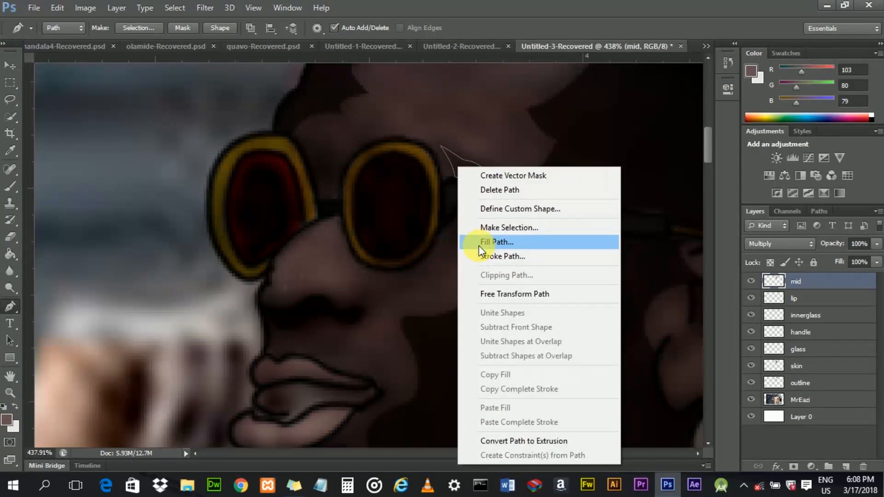
click(497, 242)
click(527, 115)
right_click(465, 175)
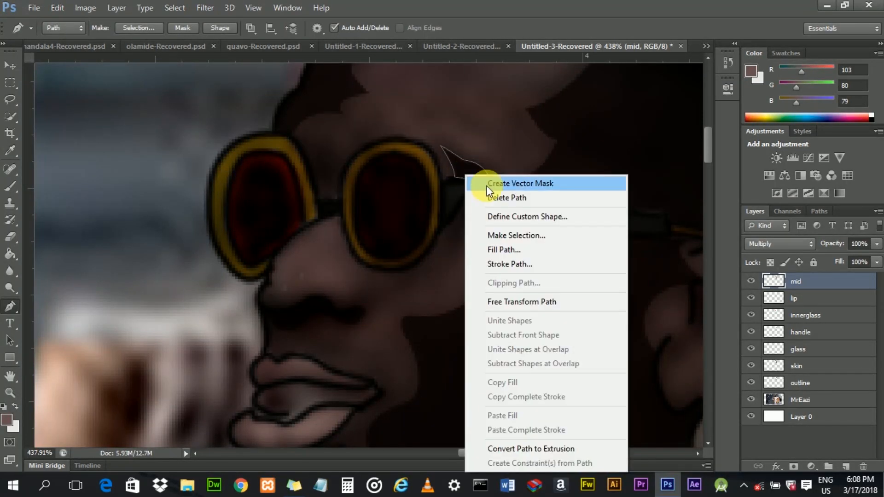
click(489, 197)
- Trace a small closed shading path just below the glasses arm beside the right lens
scroll(489, 241, down, 2)
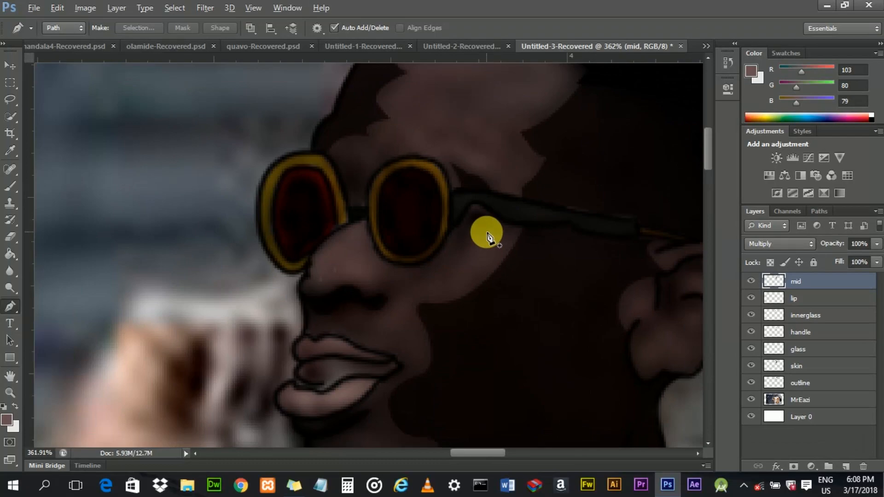
scroll(489, 239, up, 3)
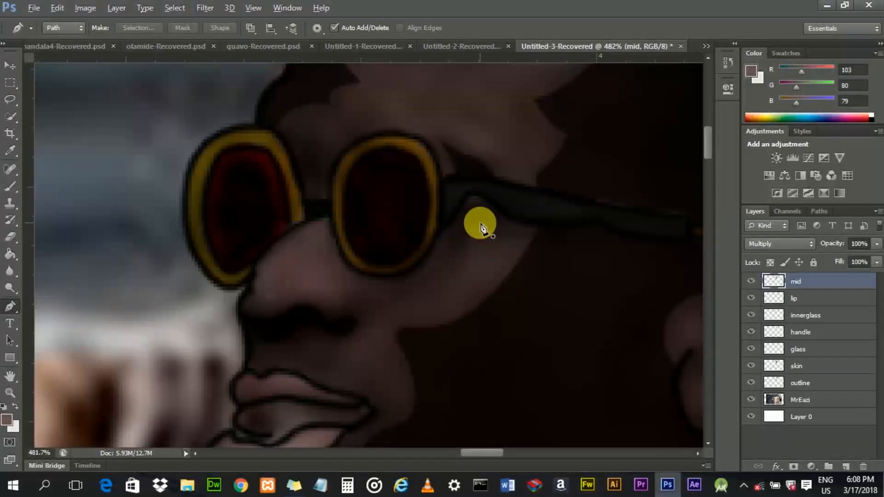
click(453, 234)
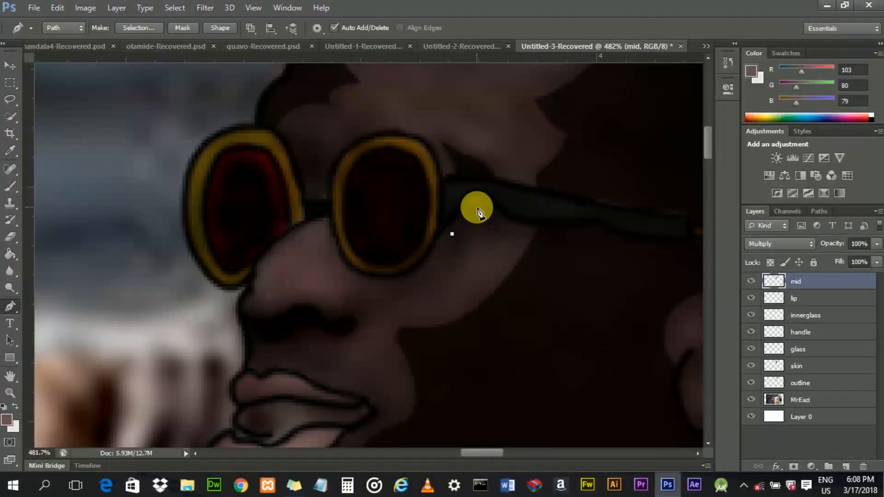
drag(483, 208, 496, 231)
alt+click(477, 209)
alt+click(496, 221)
click(471, 225)
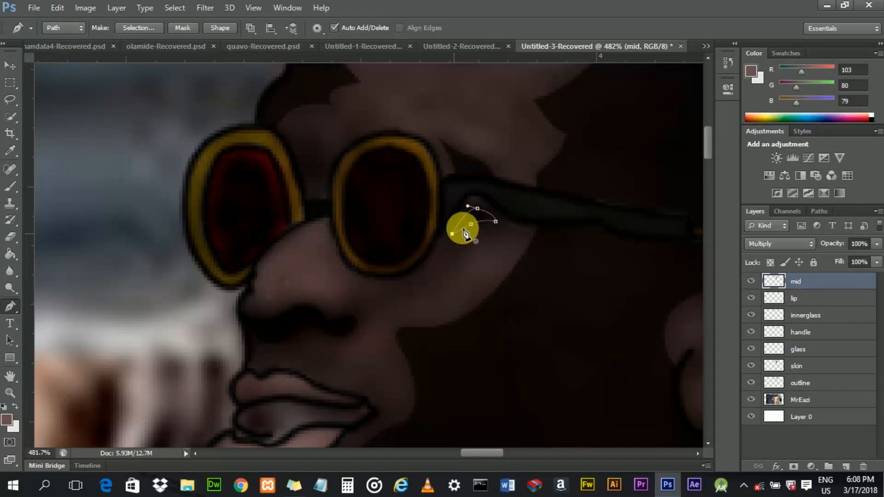
- Fill the path below the glasses arm with the foreground colour, then delete the path
right_click(464, 227)
click(503, 251)
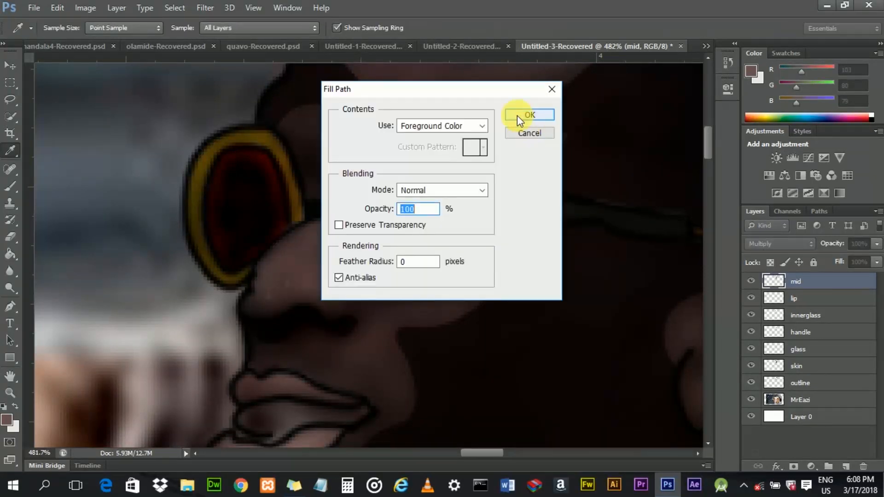
click(518, 114)
right_click(469, 218)
click(488, 197)
- Hide the MrEazi photo layer to review the painted illustration, then show it again
scroll(479, 217, down, 5)
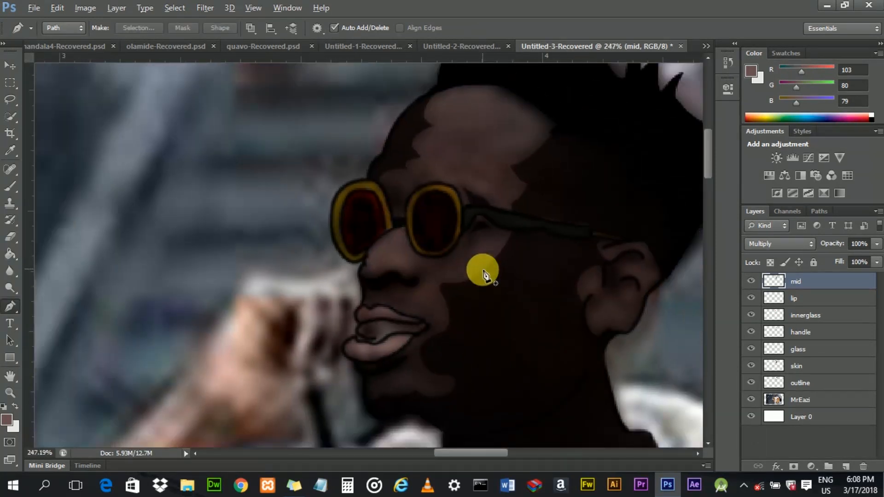
click(751, 399)
scroll(474, 205, down, 2)
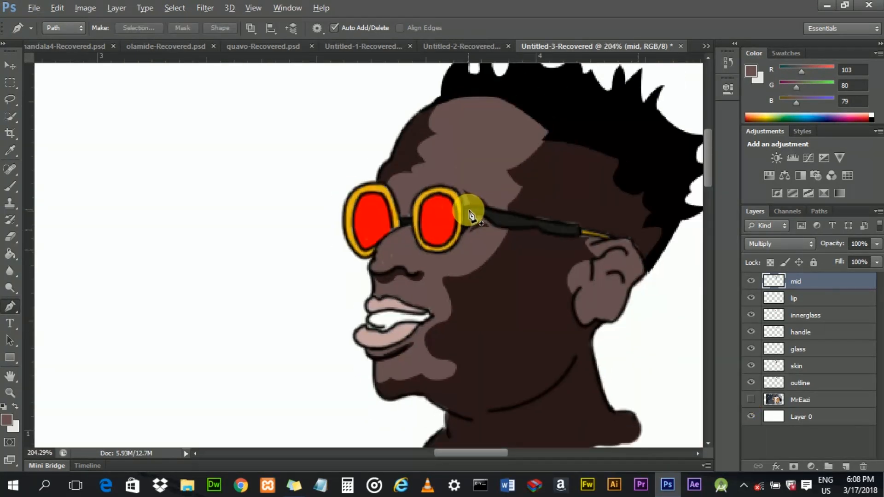
scroll(504, 238, down, 2)
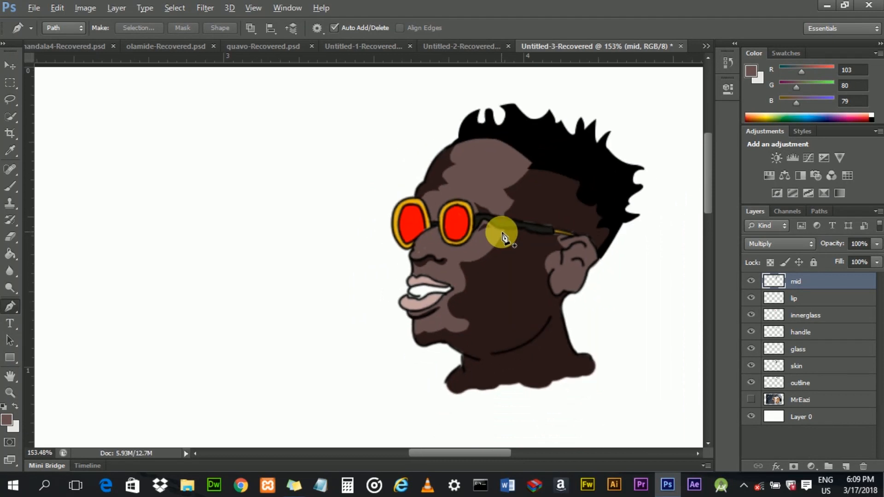
scroll(502, 233, down, 2)
scroll(547, 260, down, 1)
scroll(548, 261, up, 2)
scroll(550, 265, up, 6)
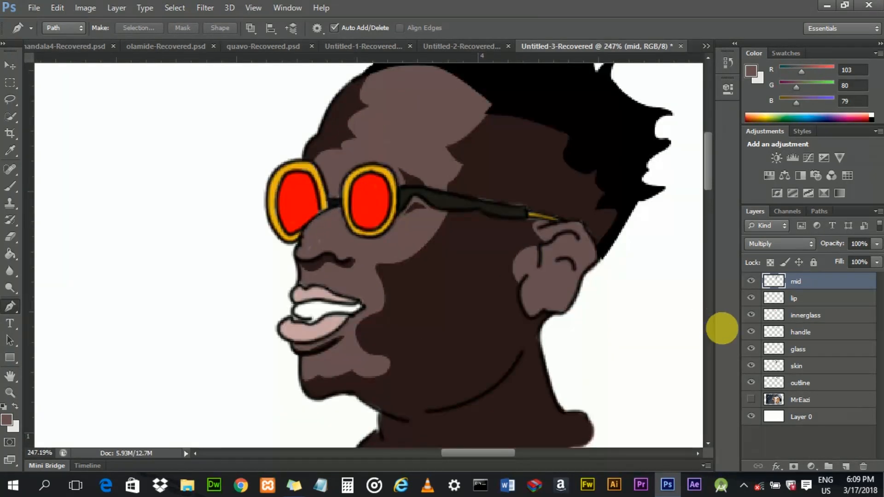
click(751, 399)
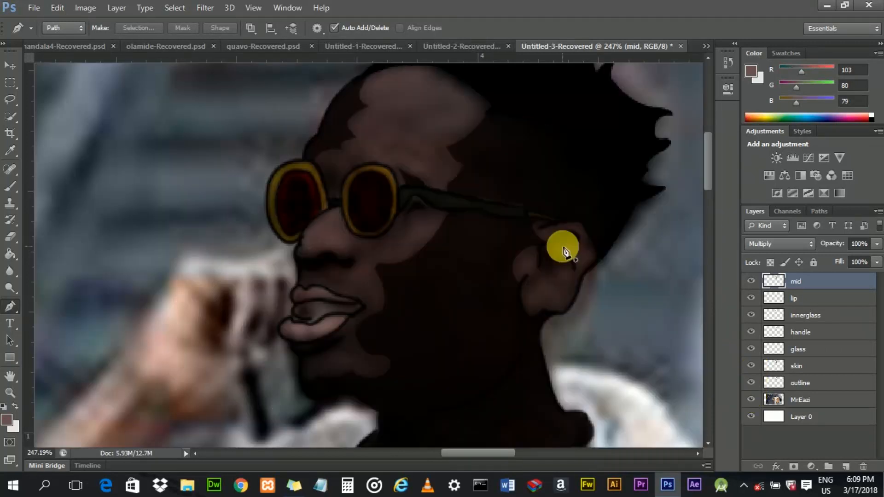
- Trace a closed curved shading path along the upper fold of the ear
scroll(562, 251, up, 4)
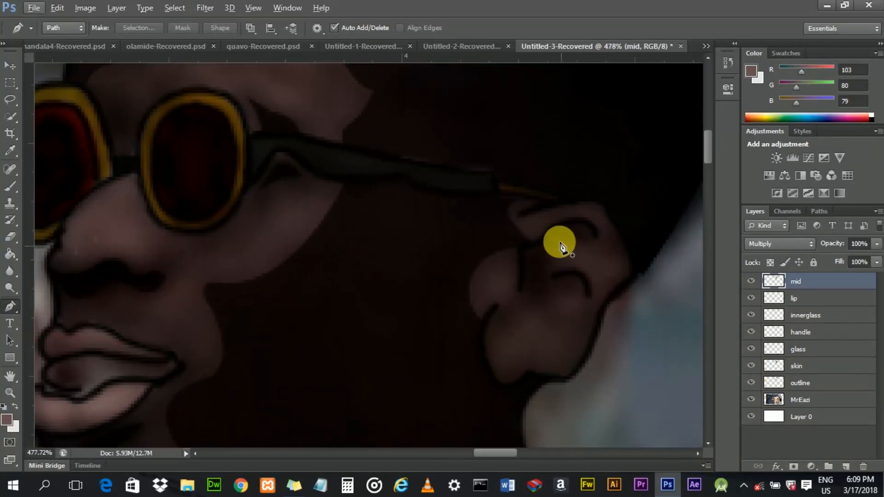
click(529, 242)
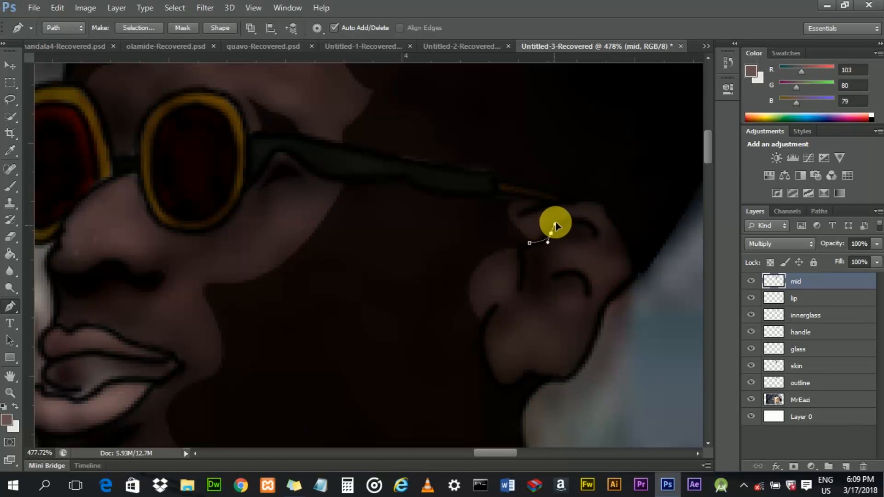
drag(592, 222, 606, 248)
click(594, 228)
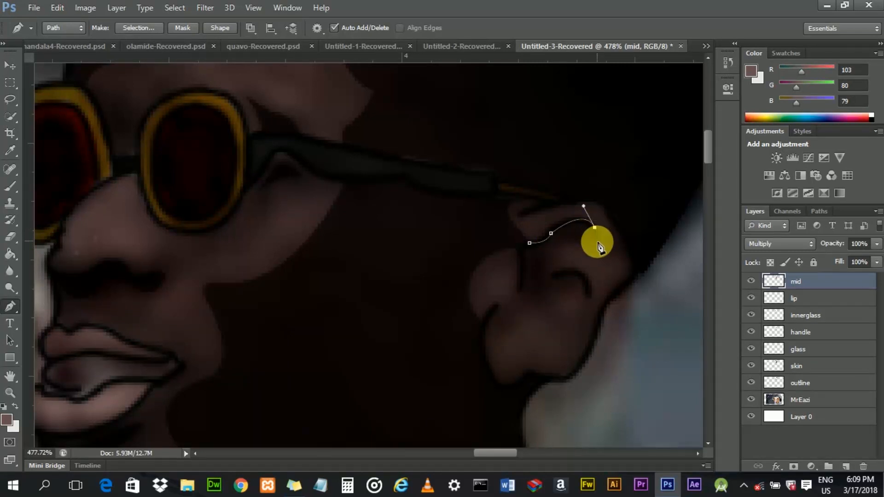
drag(561, 239, 544, 245)
click(561, 240)
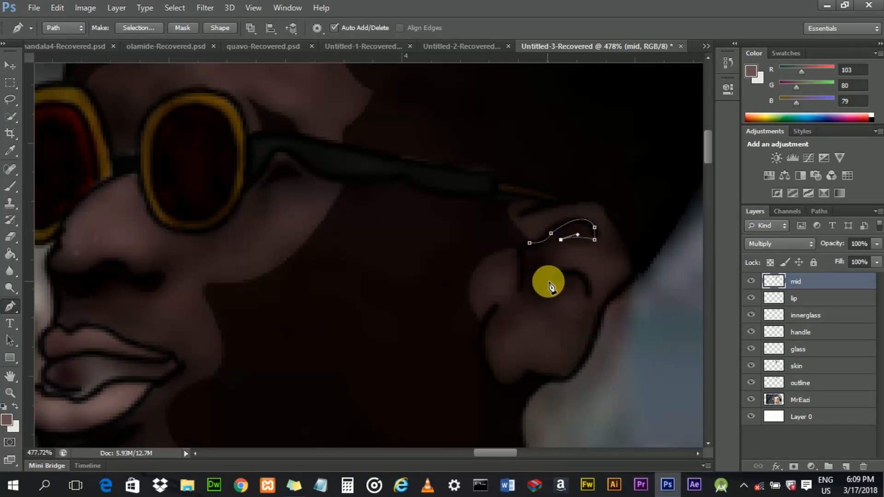
drag(564, 297, 567, 300)
click(548, 284)
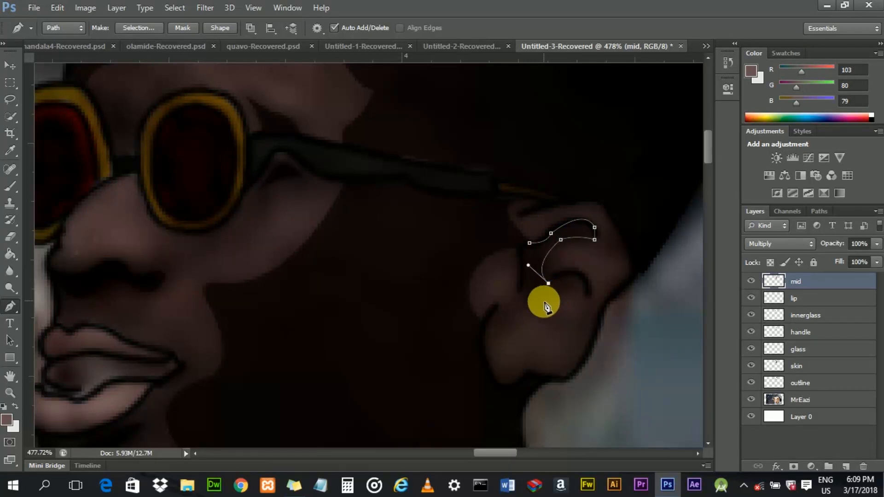
click(561, 295)
click(539, 308)
drag(522, 265, 522, 255)
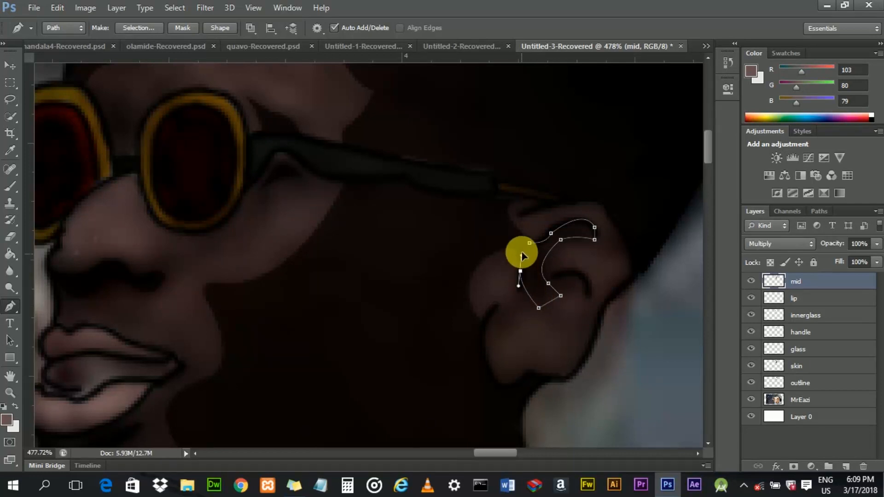
alt+click(521, 272)
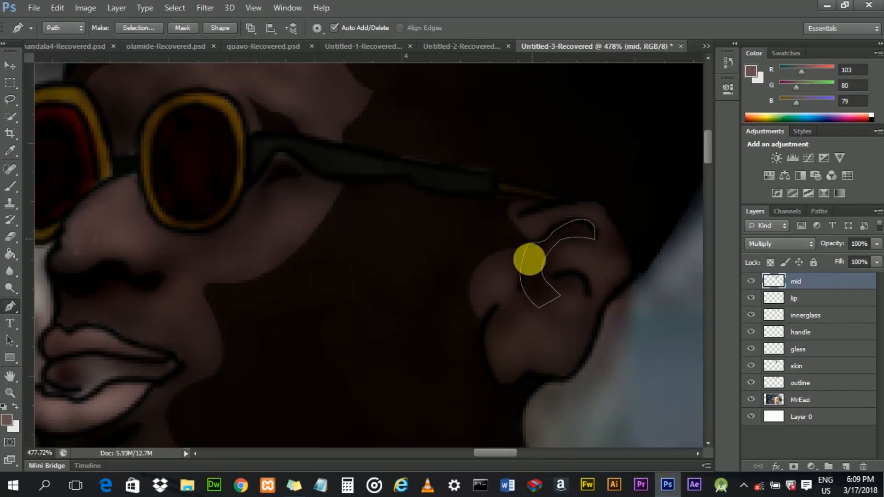
right_click(538, 286)
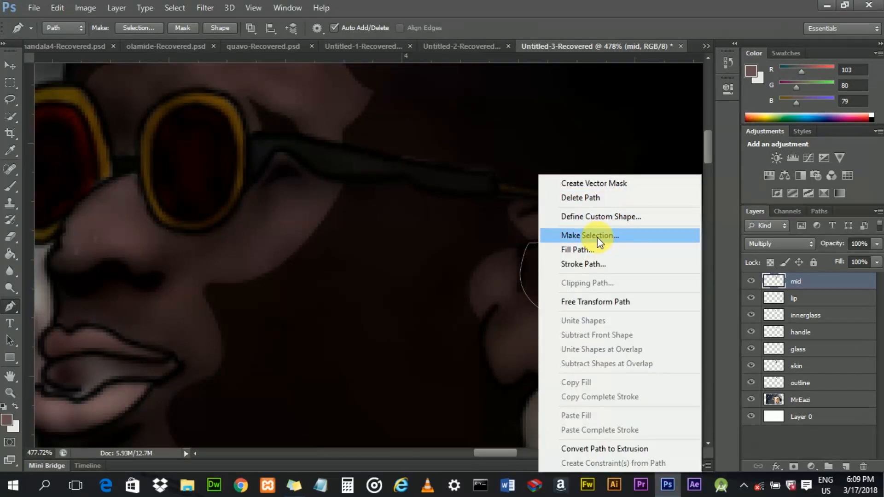
click(596, 199)
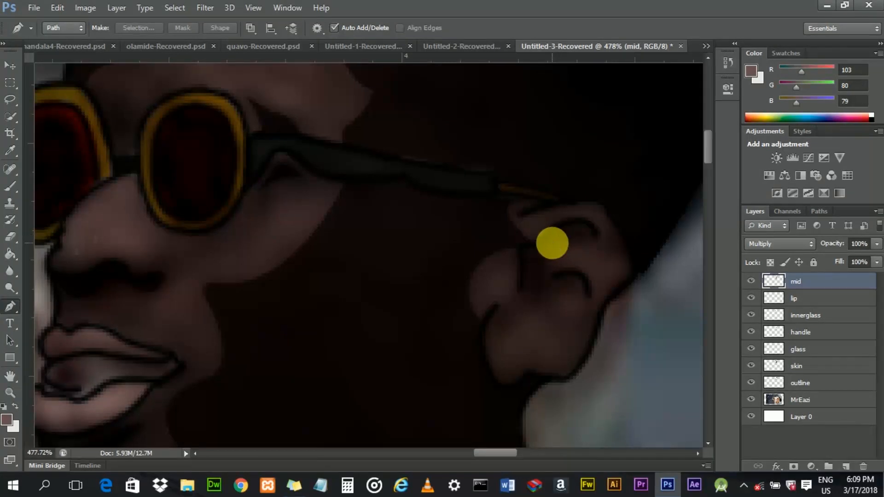
key(ctrl+z)
- Fill the ear path with the foreground colour, then delete the path
right_click(551, 239)
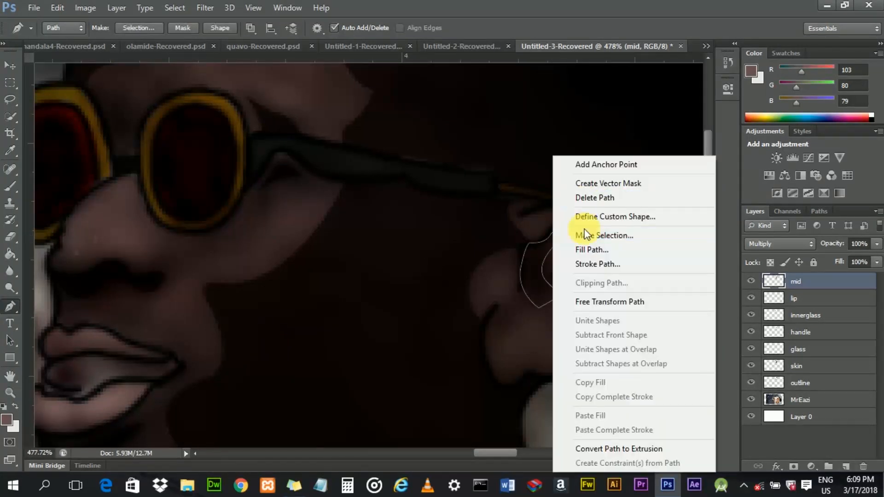
click(579, 247)
click(529, 114)
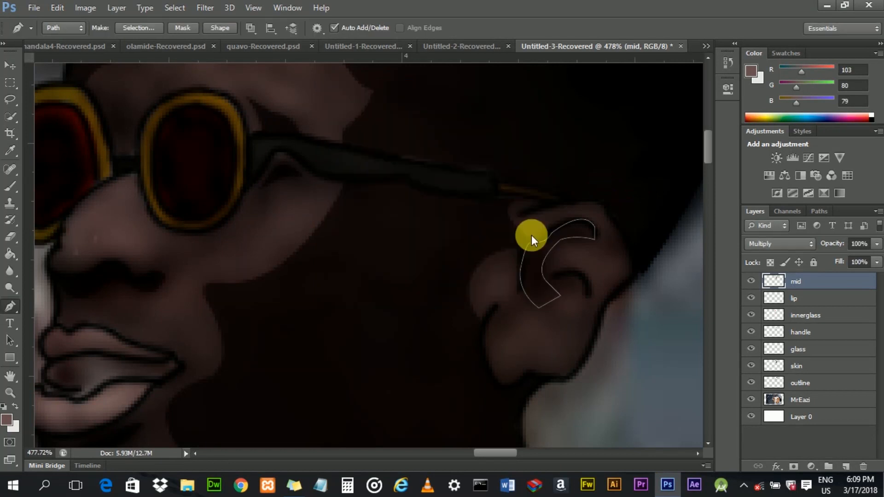
right_click(533, 251)
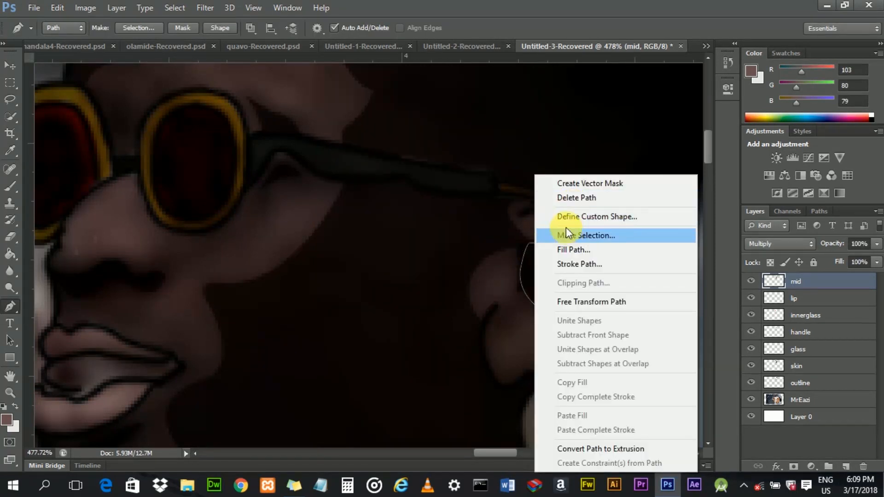
click(567, 199)
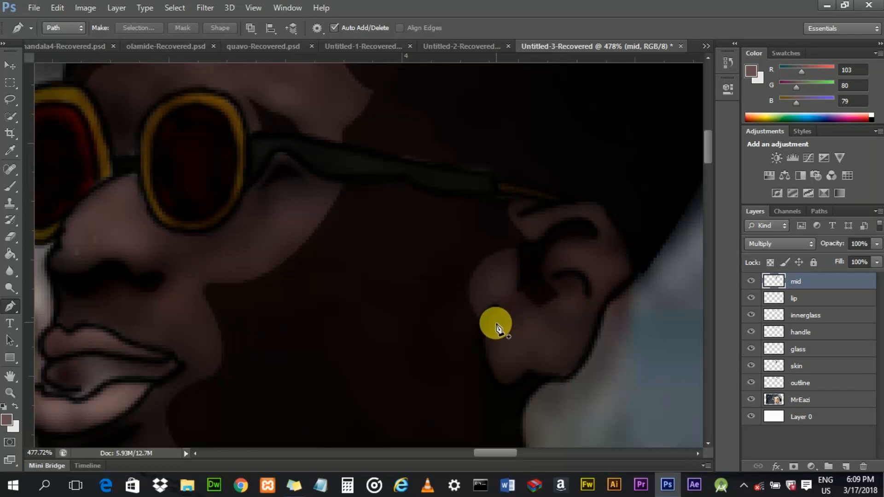
- Trace a small closed shading path inside the lower fold of the ear
click(554, 277)
drag(589, 285, 593, 311)
drag(554, 277, 544, 251)
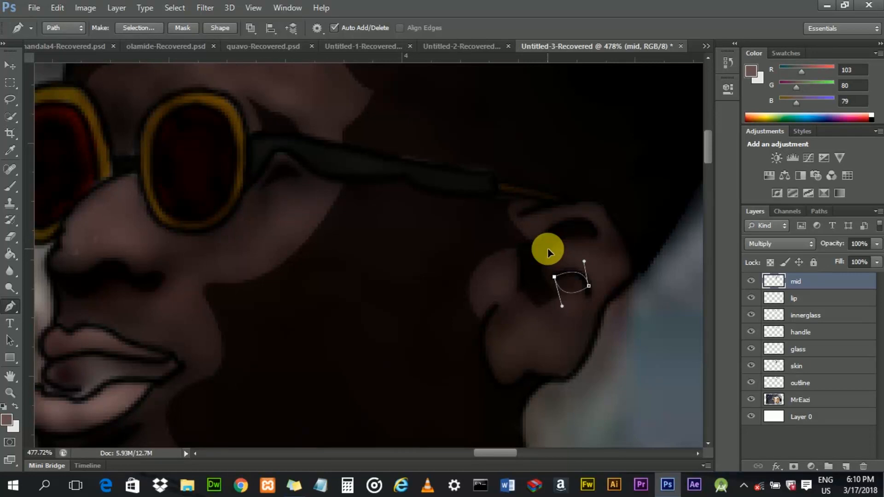
- Fill the inner ear path with the foreground colour, then delete the path
right_click(567, 282)
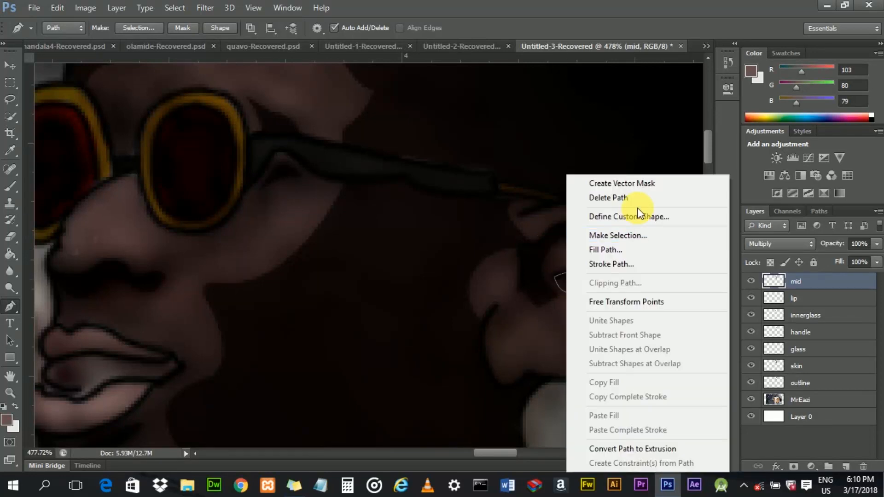
click(627, 250)
click(525, 114)
right_click(572, 274)
click(598, 197)
- Hide the MrEazi photo layer and zoom around to inspect the painted illustration, especially the mouth
scroll(523, 312, down, 5)
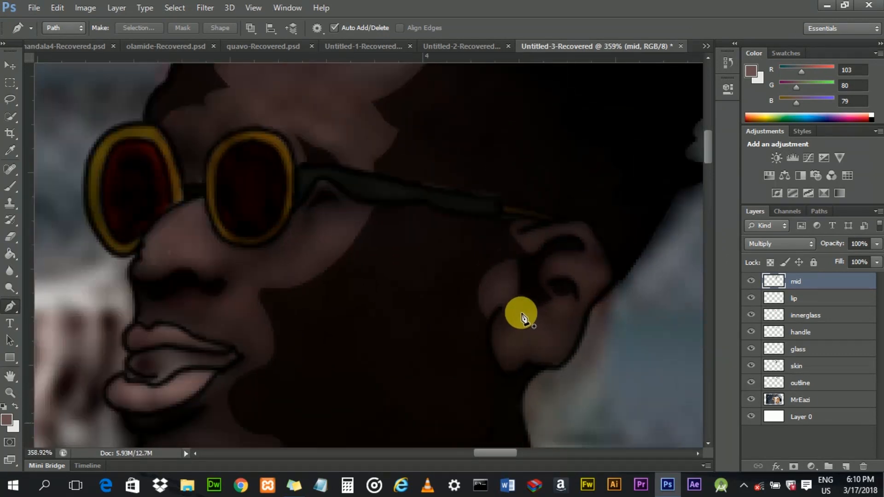
scroll(546, 325, up, 1)
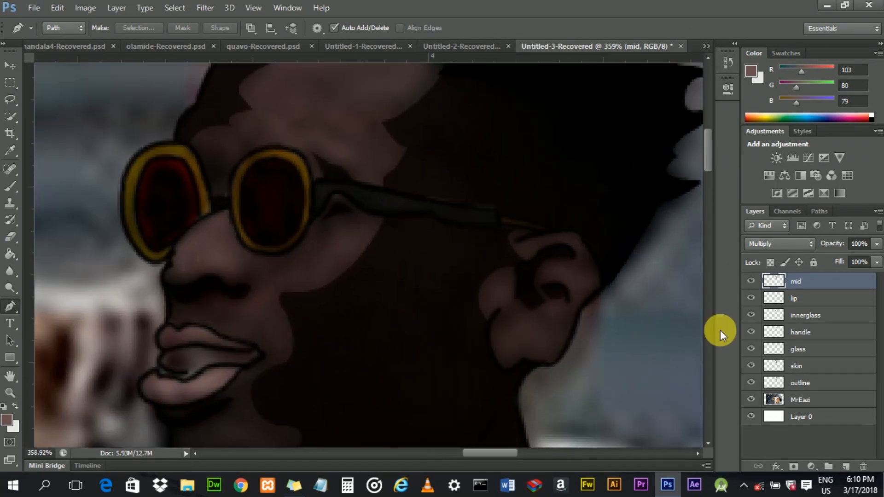
click(751, 400)
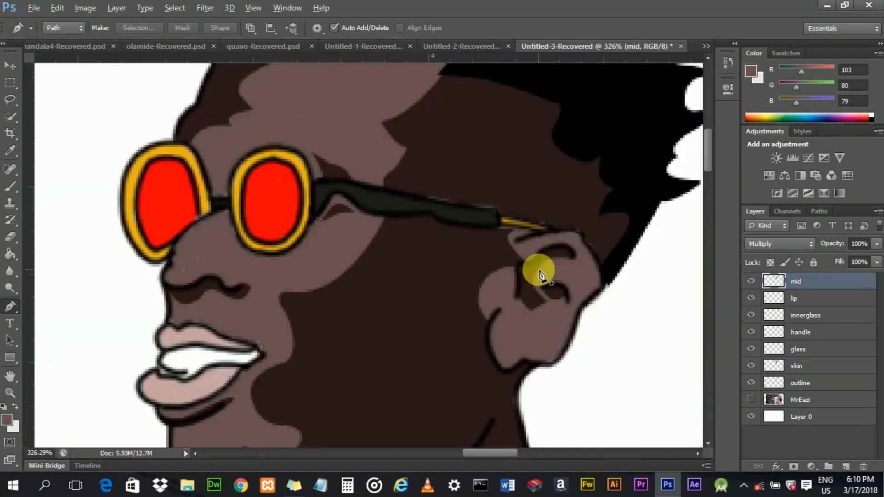
scroll(532, 270, down, 7)
scroll(531, 269, up, 2)
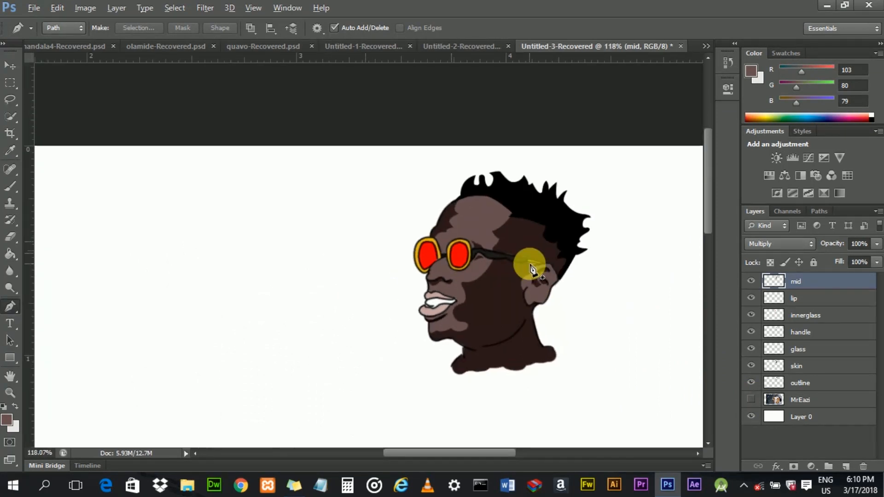
drag(471, 451, 492, 451)
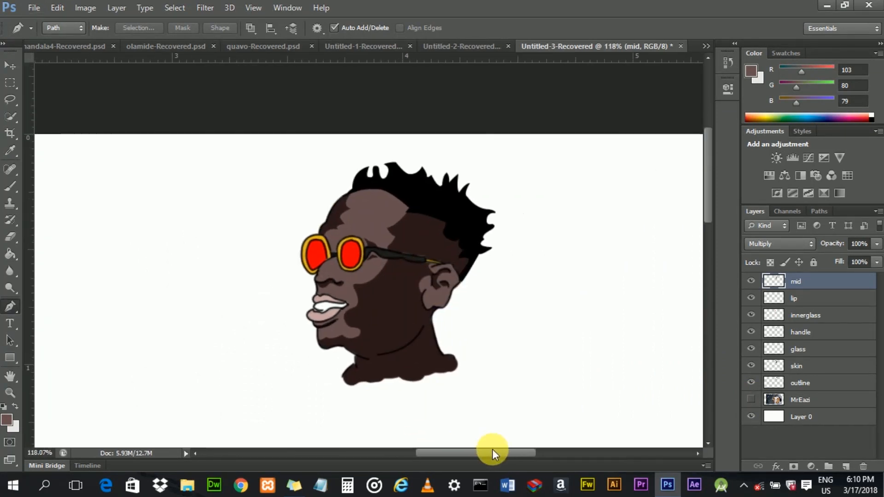
scroll(301, 295, up, 3)
scroll(288, 328, up, 2)
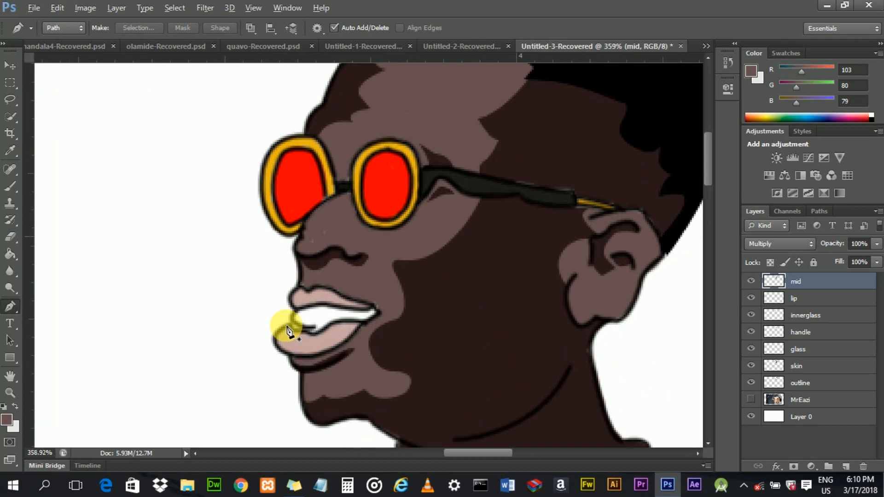
scroll(321, 305, up, 2)
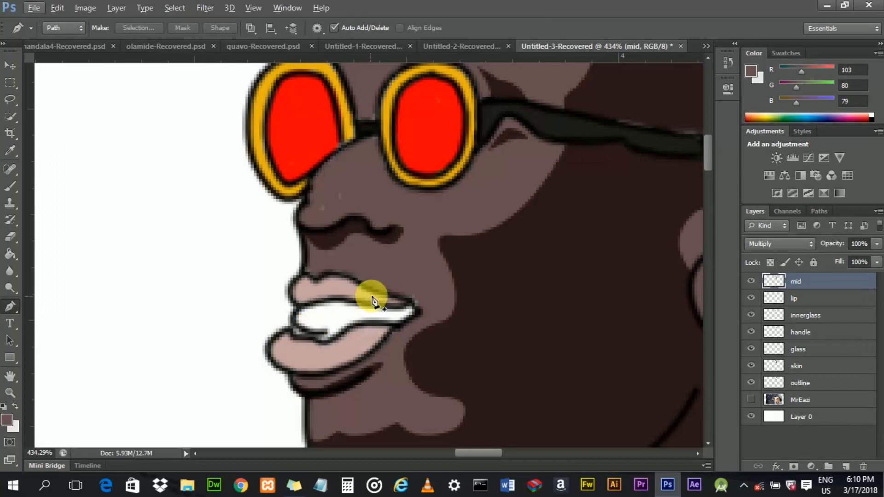
scroll(422, 291, down, 4)
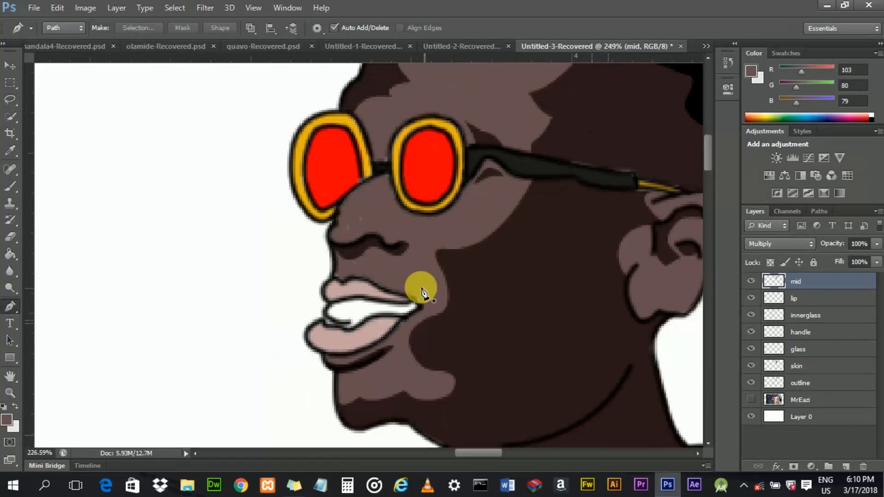
scroll(365, 296, up, 5)
scroll(389, 297, down, 1)
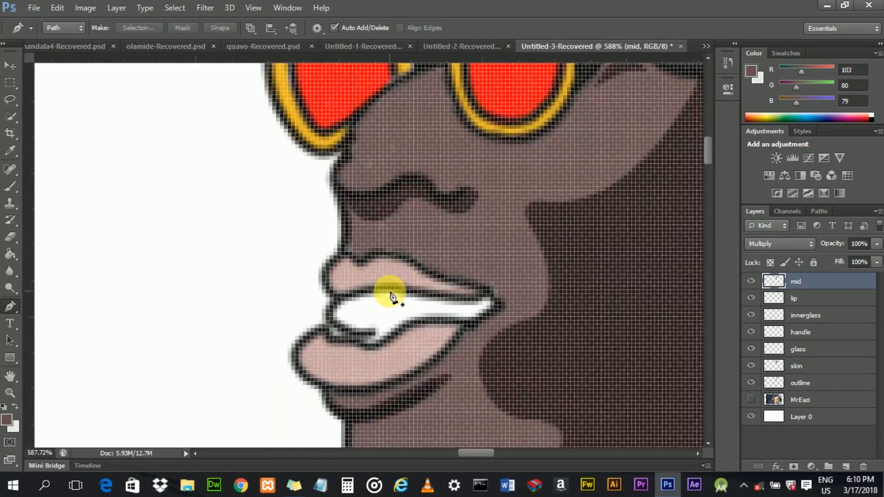
drag(463, 453, 471, 452)
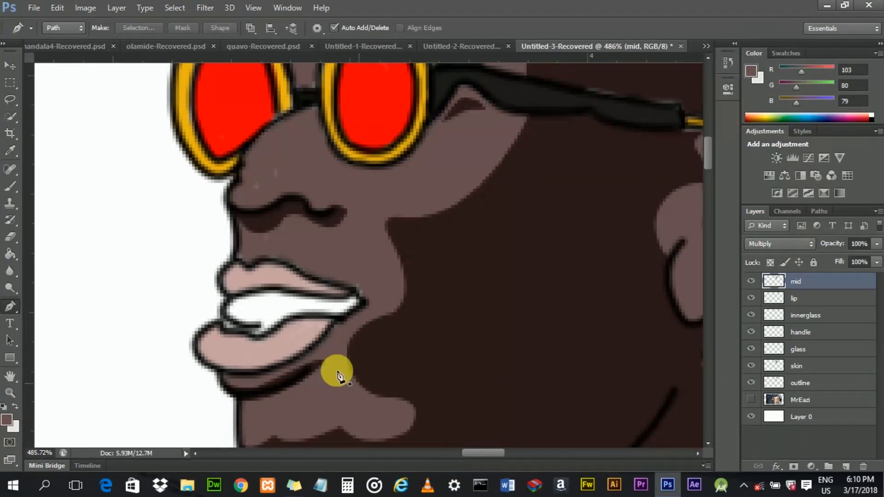
scroll(250, 301, up, 1)
scroll(250, 300, down, 1)
scroll(252, 304, down, 2)
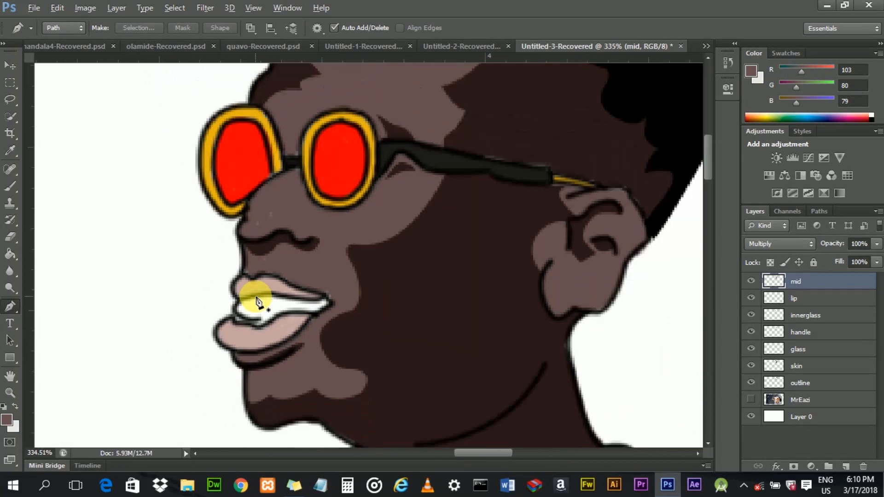
scroll(322, 325, down, 3)
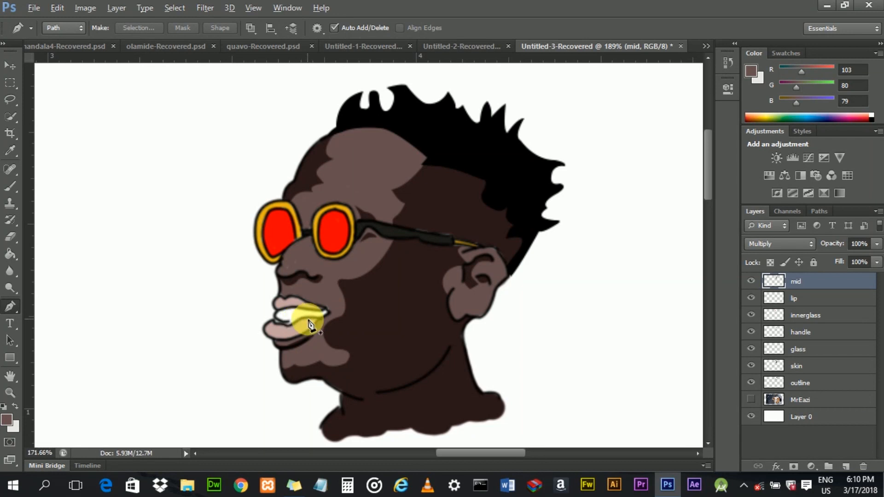
scroll(301, 325, down, 3)
scroll(300, 326, up, 5)
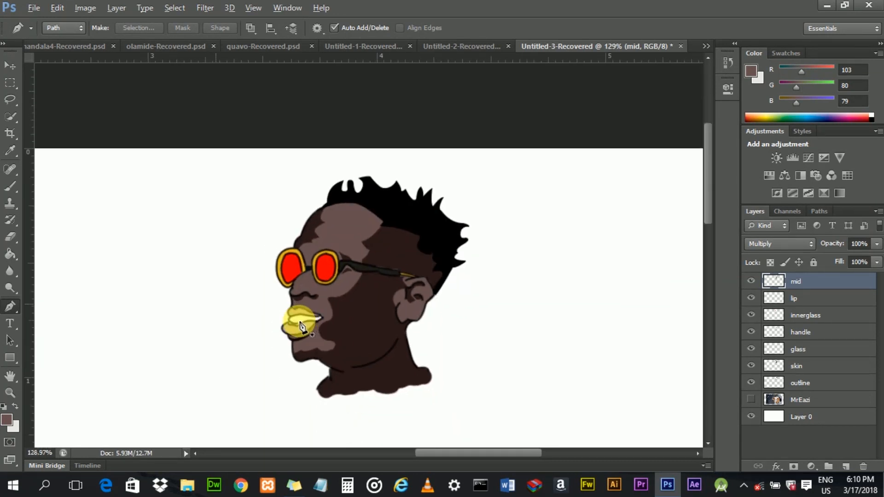
scroll(300, 326, up, 3)
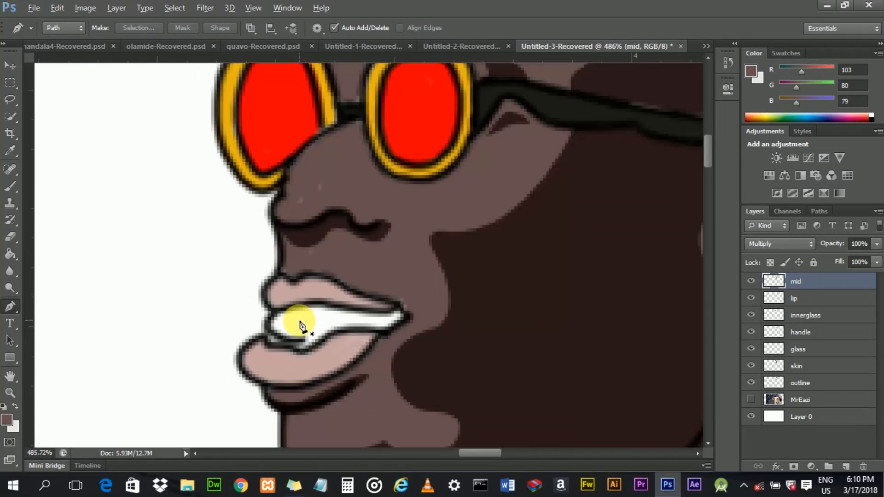
- Try painting the inside of the mouth over the teeth with a sampled near-black colour on the outline layer using the Brush tool
click(801, 384)
click(10, 186)
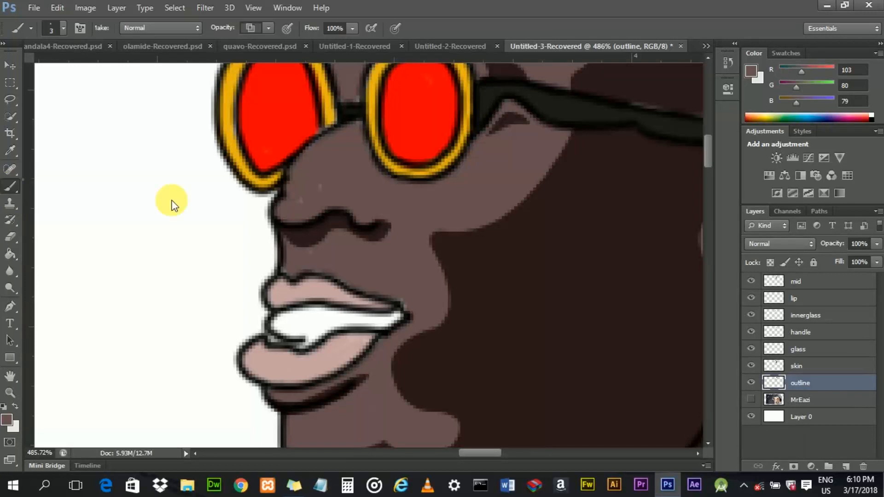
click(87, 188)
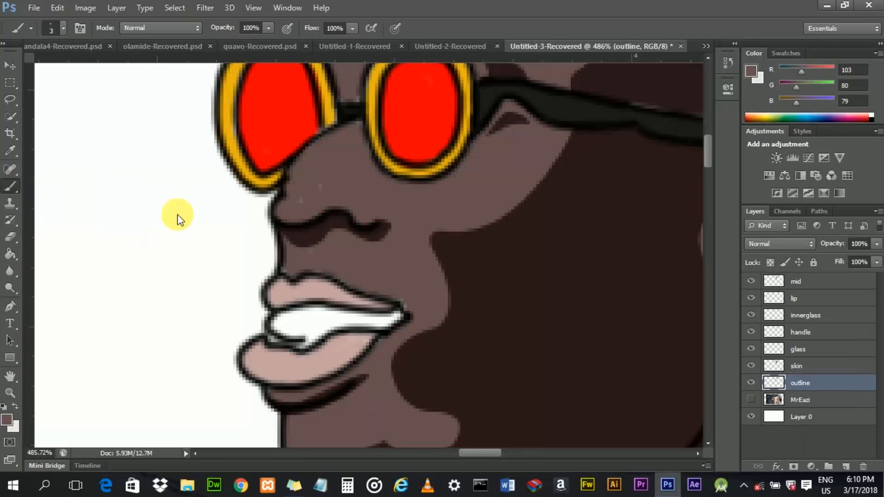
alt+click(287, 253)
drag(286, 253, 307, 291)
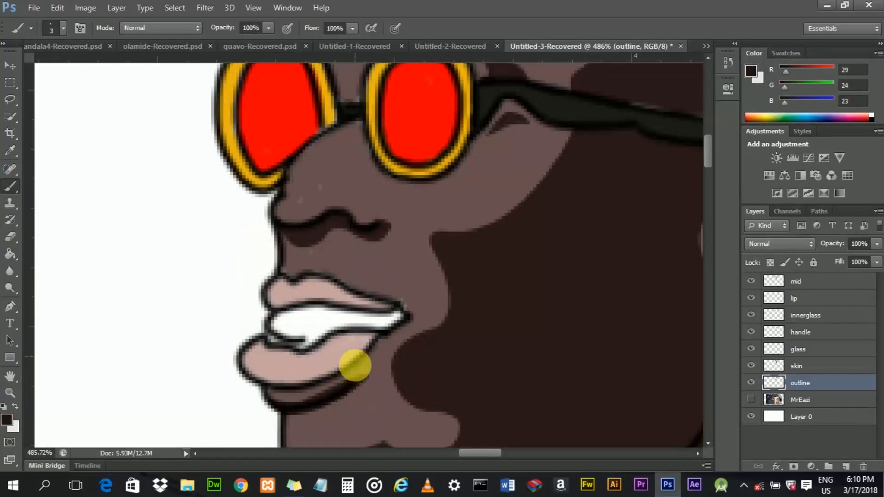
alt+click(354, 364)
drag(355, 364, 355, 368)
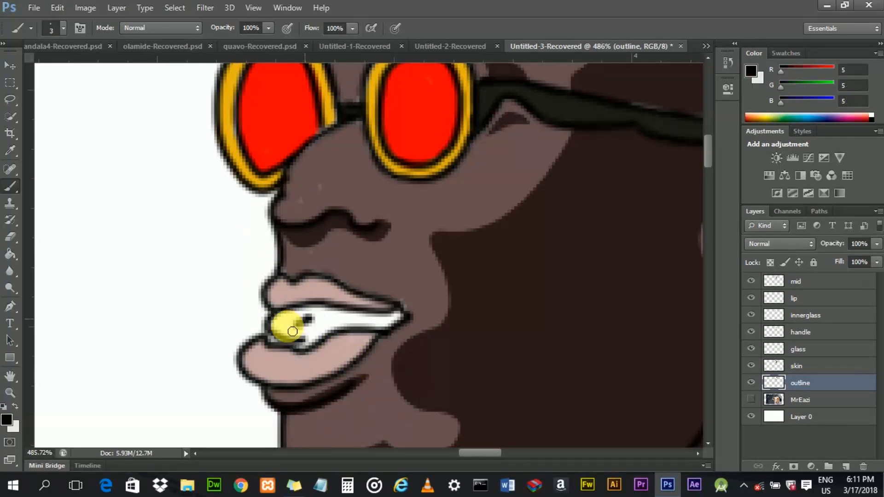
mouse_move(310, 335)
mouse_down()
mouse_move(276, 328)
mouse_move(285, 319)
mouse_move(286, 337)
mouse_move(314, 338)
mouse_move(307, 349)
mouse_move(318, 332)
mouse_move(286, 337)
mouse_up()
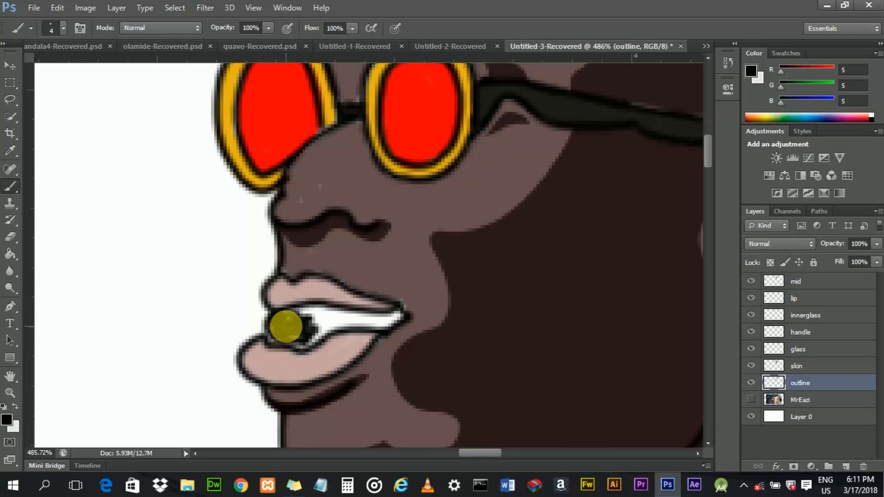
drag(289, 346, 307, 351)
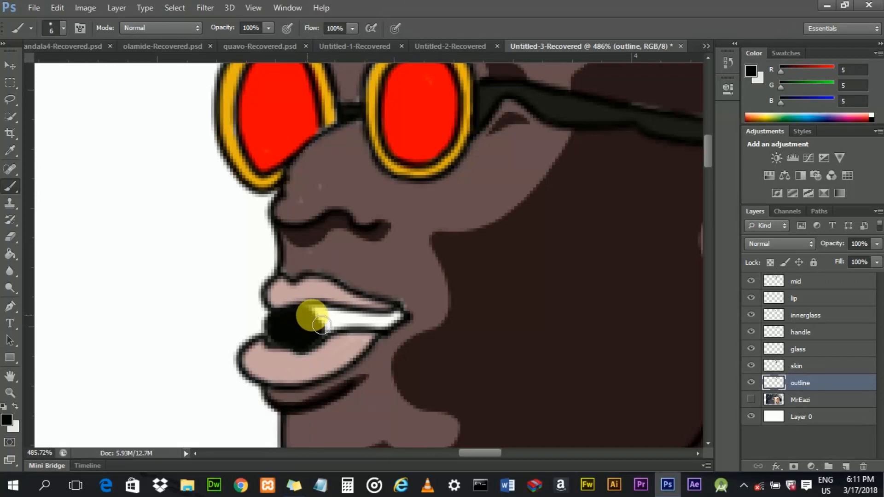
mouse_move(343, 329)
mouse_down()
mouse_move(323, 344)
mouse_move(331, 326)
mouse_move(371, 329)
mouse_up()
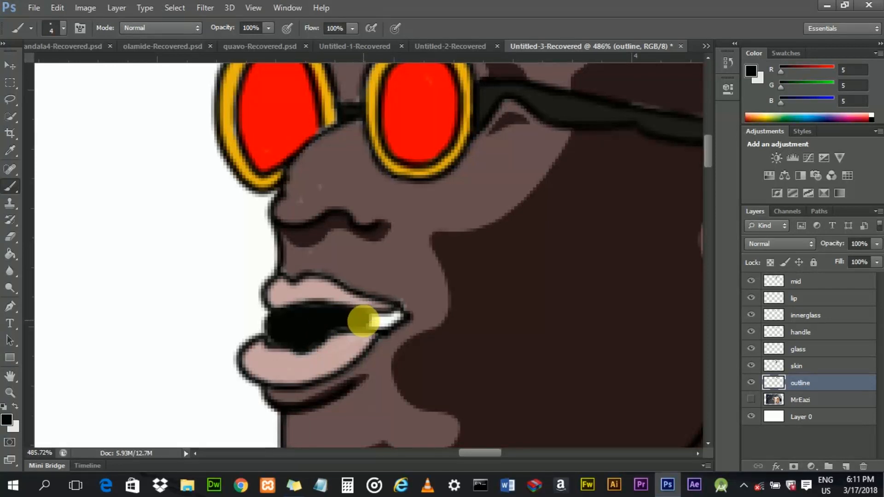
drag(369, 328, 378, 325)
mouse_move(387, 324)
mouse_down()
mouse_move(395, 314)
mouse_move(383, 333)
mouse_move(355, 325)
mouse_move(282, 343)
mouse_move(306, 317)
mouse_move(372, 332)
mouse_move(403, 323)
mouse_move(283, 340)
mouse_move(297, 329)
mouse_move(297, 342)
mouse_move(318, 339)
mouse_up()
- Undo the last two mouth brush strokes
scroll(295, 344, down, 4)
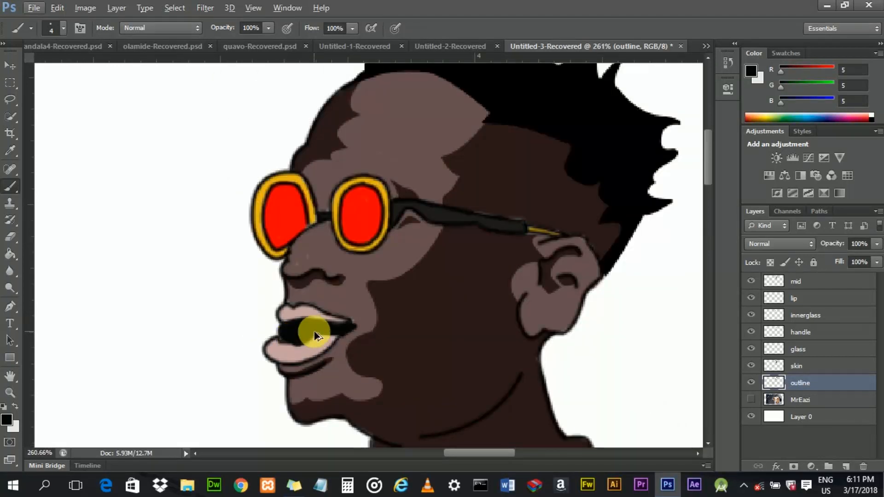
key(ctrl+z)
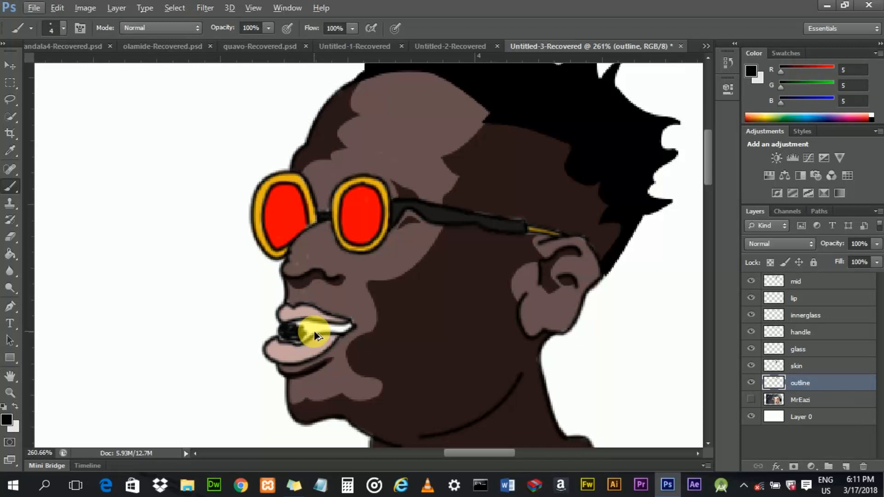
key(ctrl+z)
- Select the mid shading layer and set its opacity to 45%
key(alt+period)
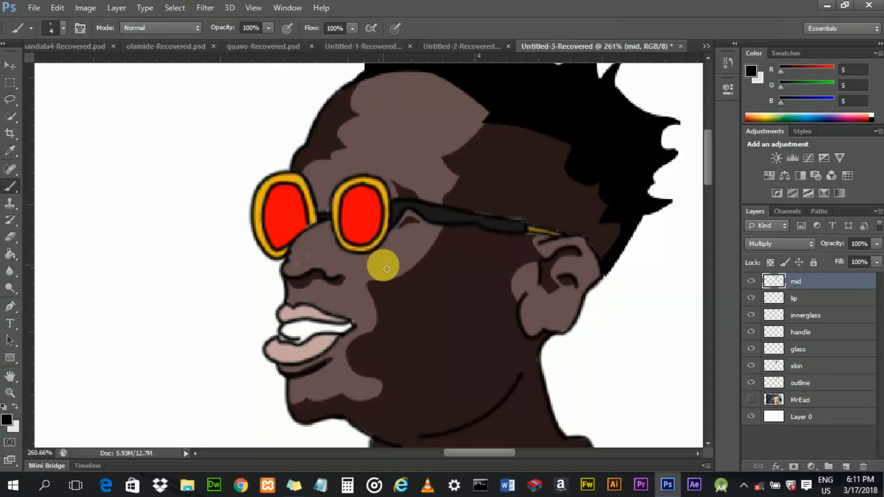
scroll(386, 268, down, 5)
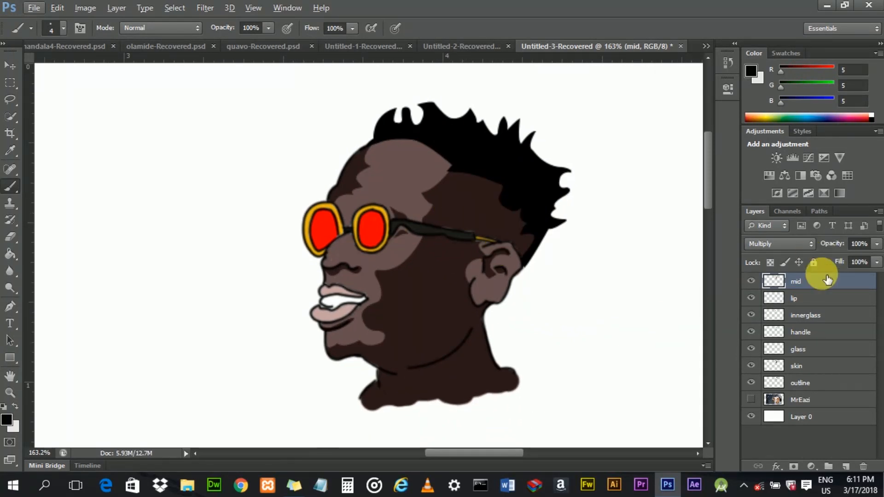
click(877, 249)
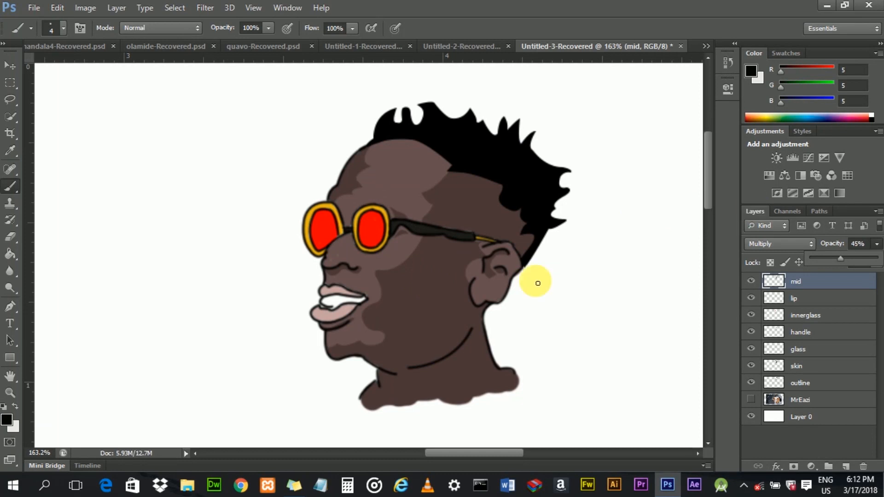
scroll(421, 258, down, 2)
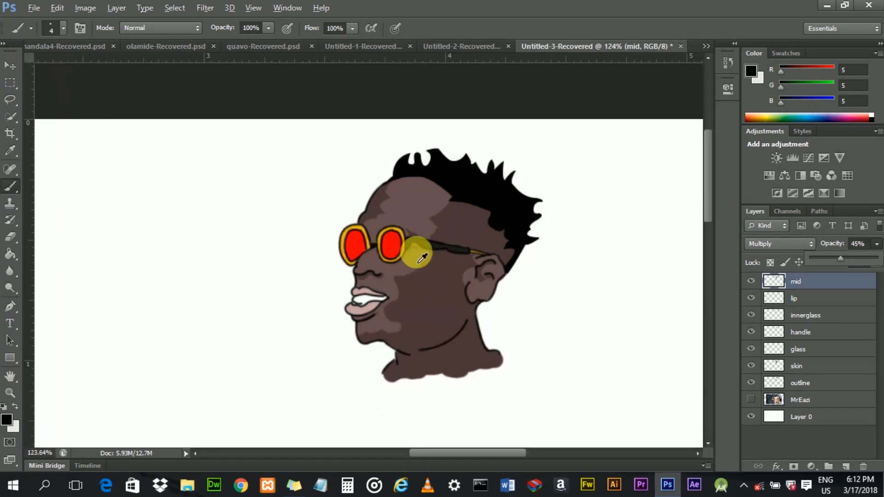
scroll(422, 260, up, 3)
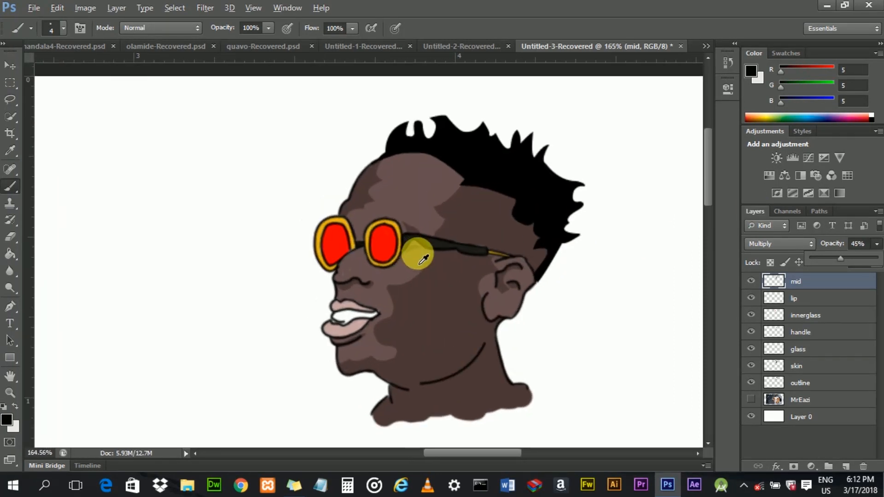
scroll(422, 259, down, 1)
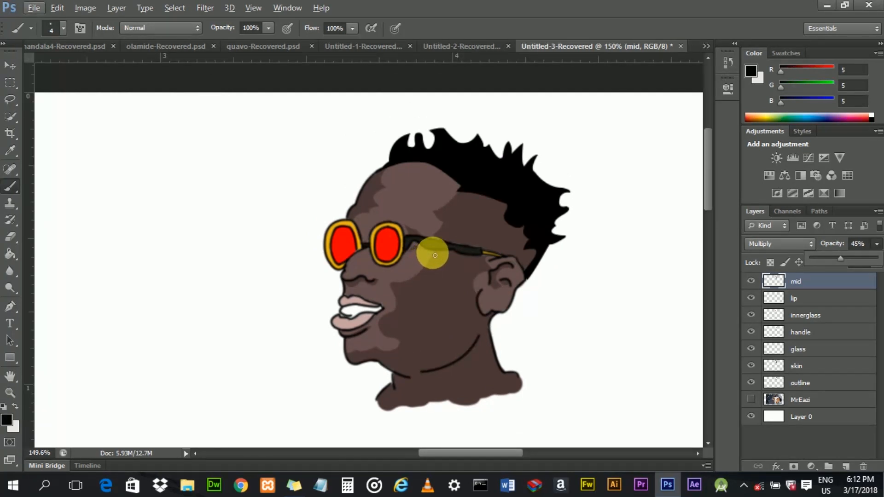
- Show the MrEazi photo layer again and hide the skin layer
click(752, 398)
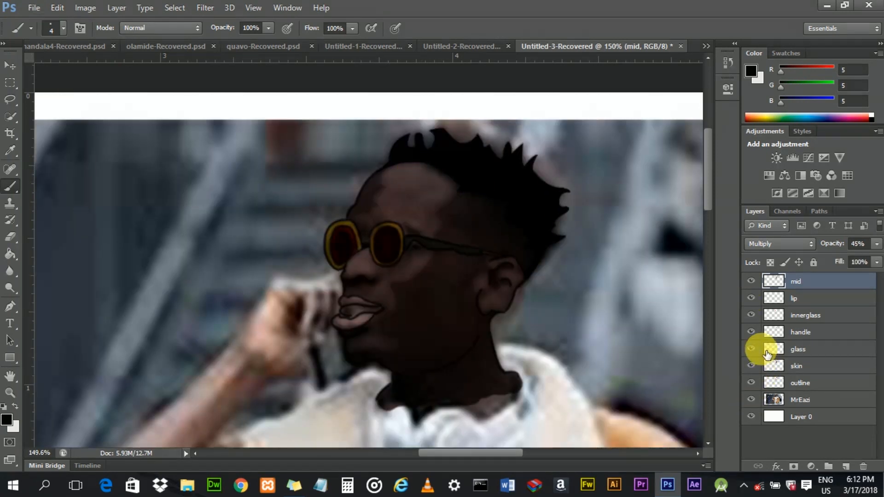
click(758, 367)
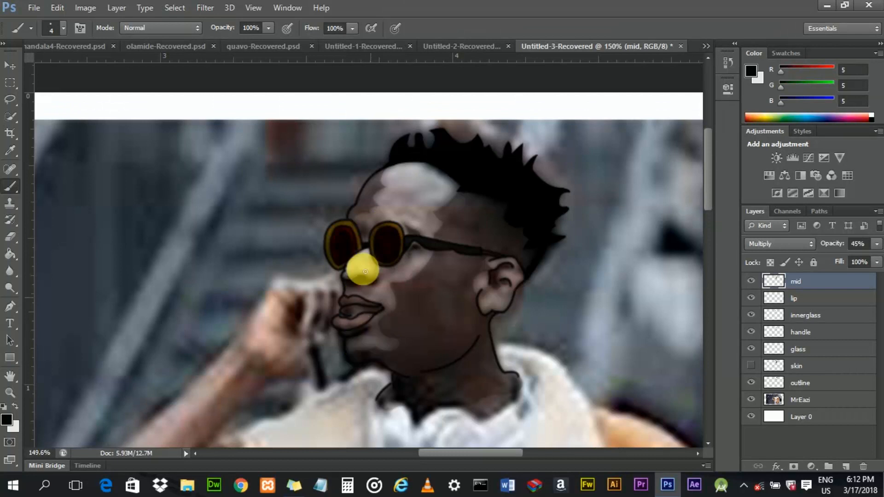
- Add a new layer above the mid layer and name it highlight
click(845, 466)
double_click(801, 282)
text(high)
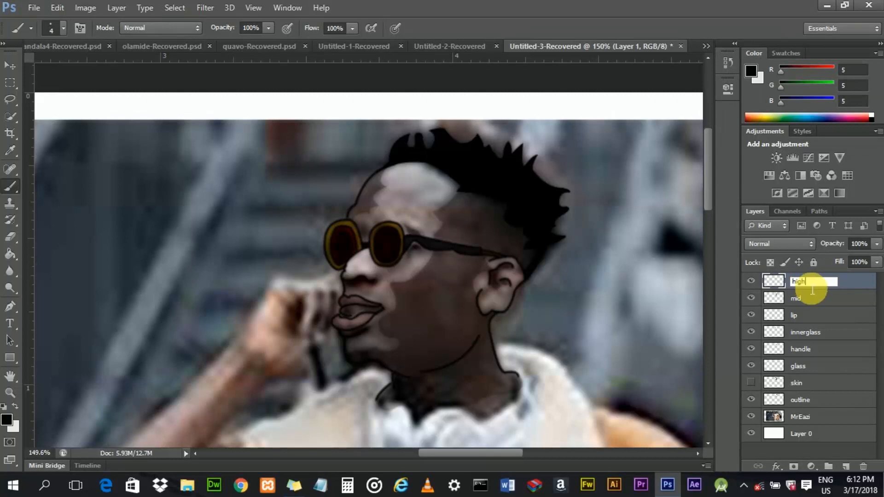
text(light)
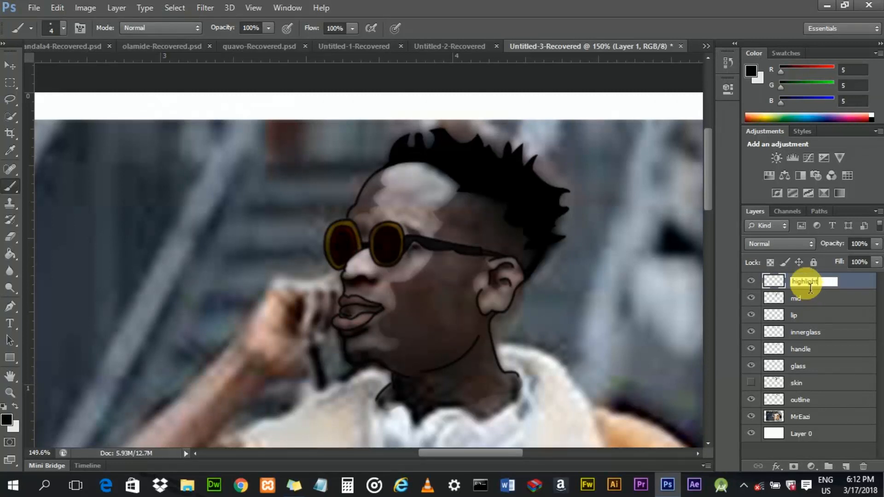
- On the highlight layer, trace a closed Pen path around the light patch on the forehead
key(Return)
click(10, 306)
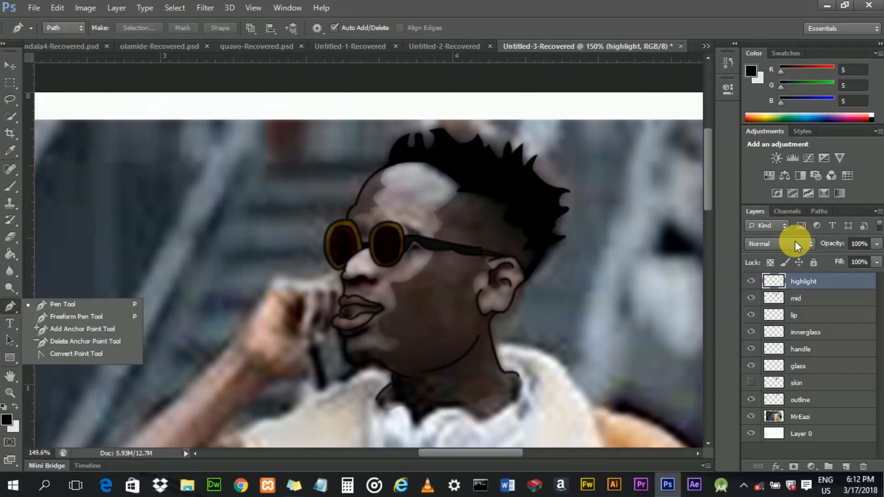
click(805, 300)
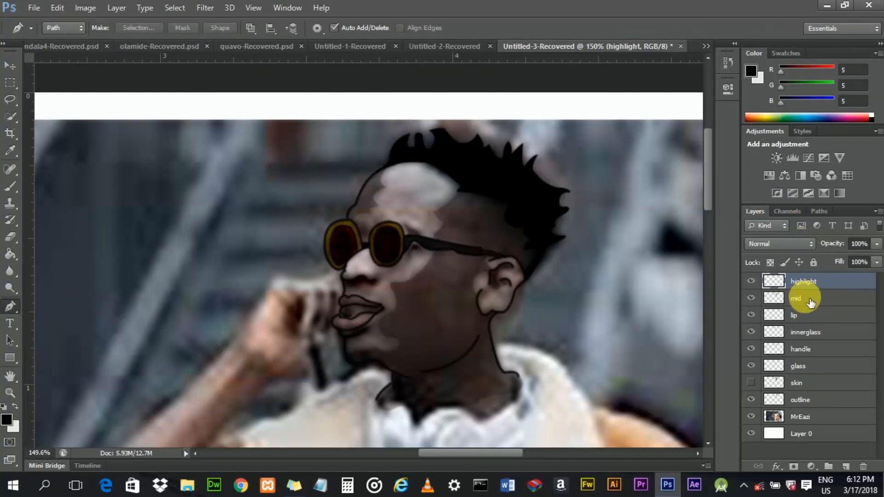
click(805, 299)
click(810, 280)
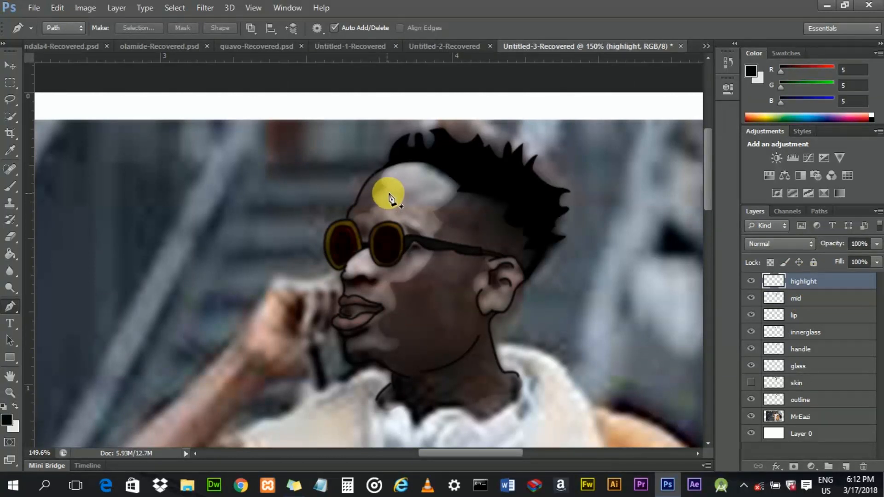
scroll(396, 178, up, 3)
scroll(399, 181, up, 2)
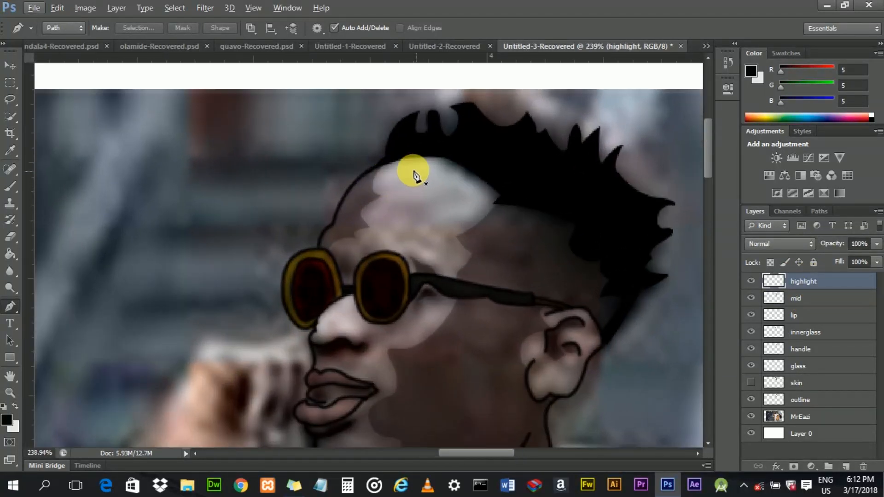
click(369, 182)
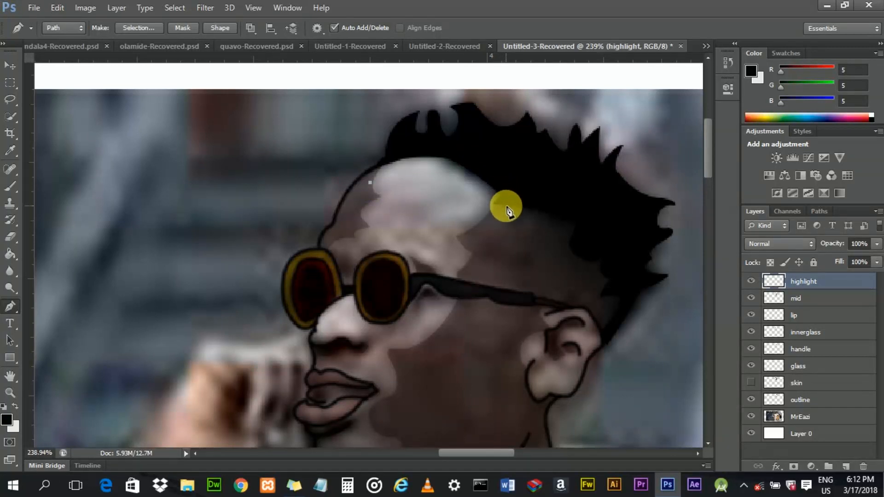
drag(445, 154, 516, 162)
click(446, 155)
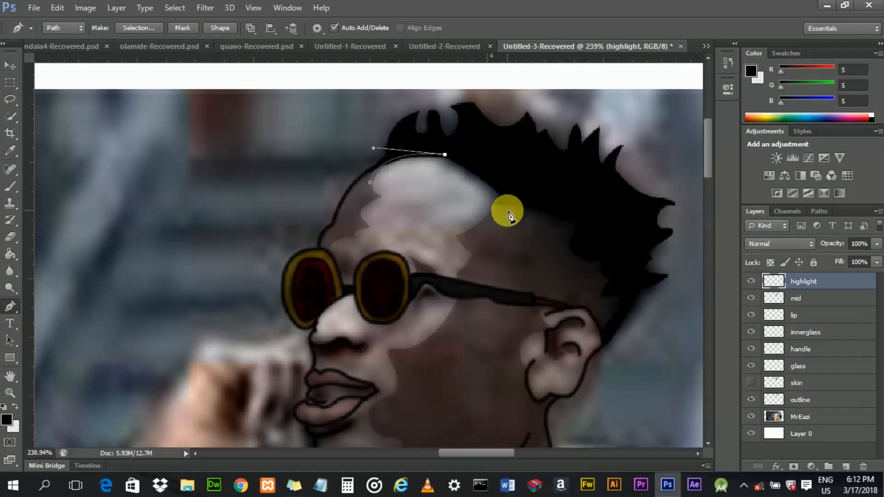
drag(511, 251, 512, 250)
click(508, 209)
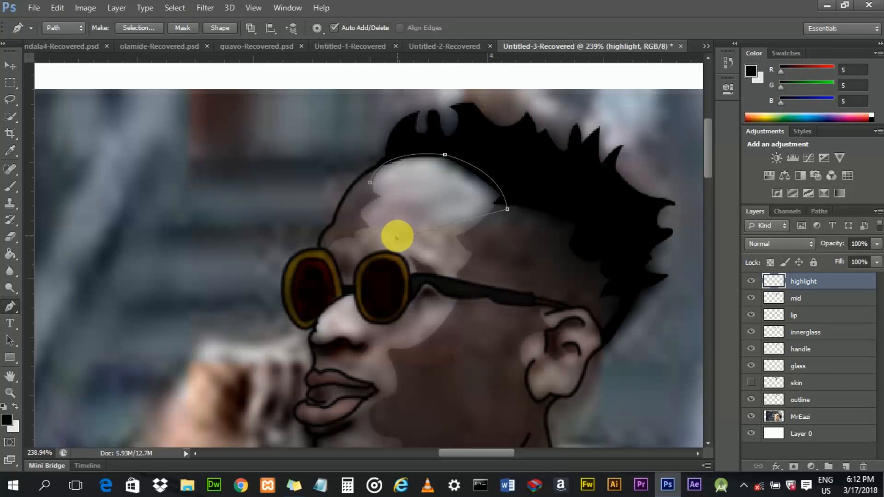
drag(460, 241, 441, 246)
alt+click(460, 241)
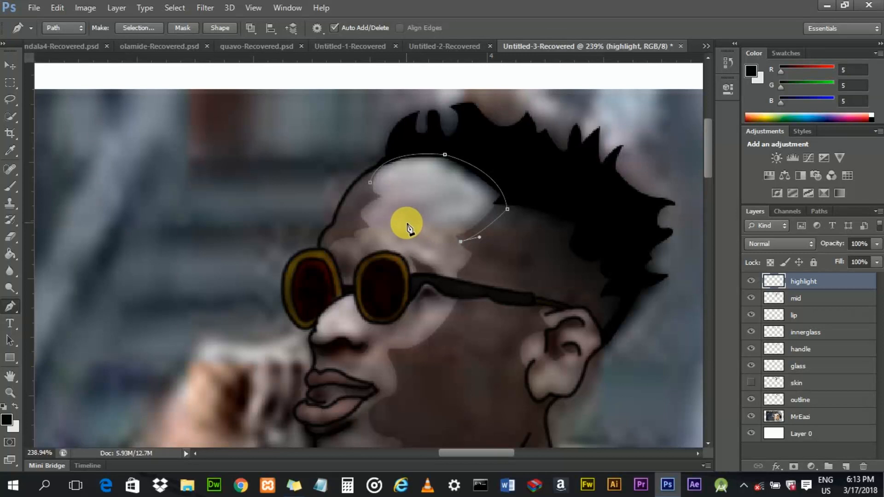
drag(406, 223, 385, 213)
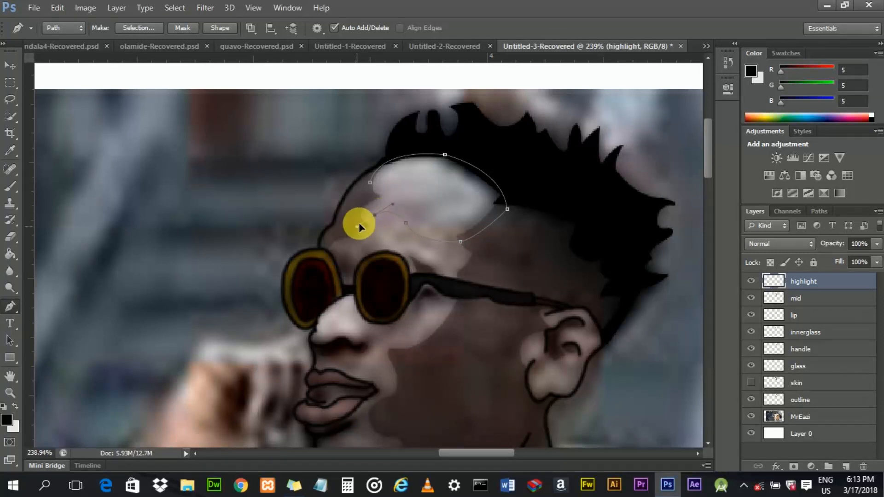
drag(375, 215, 357, 201)
click(371, 187)
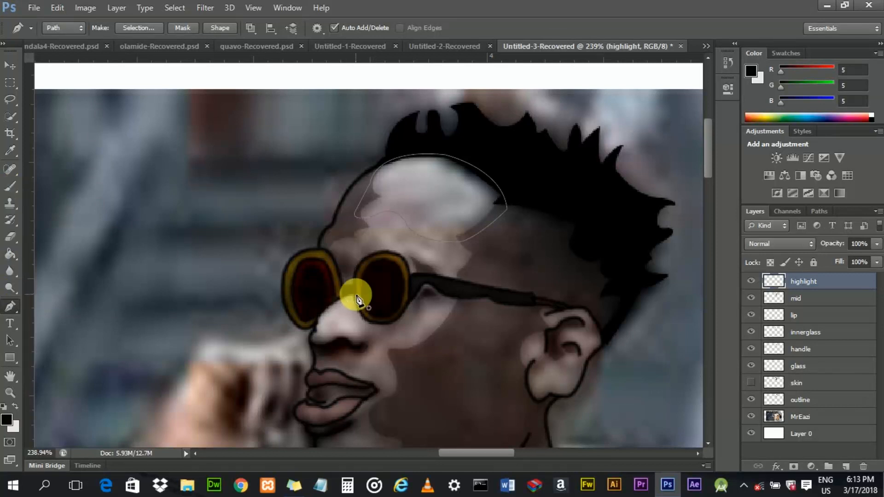
- Trace a closed Pen path around the light highlight on the nose
scroll(352, 301, up, 1)
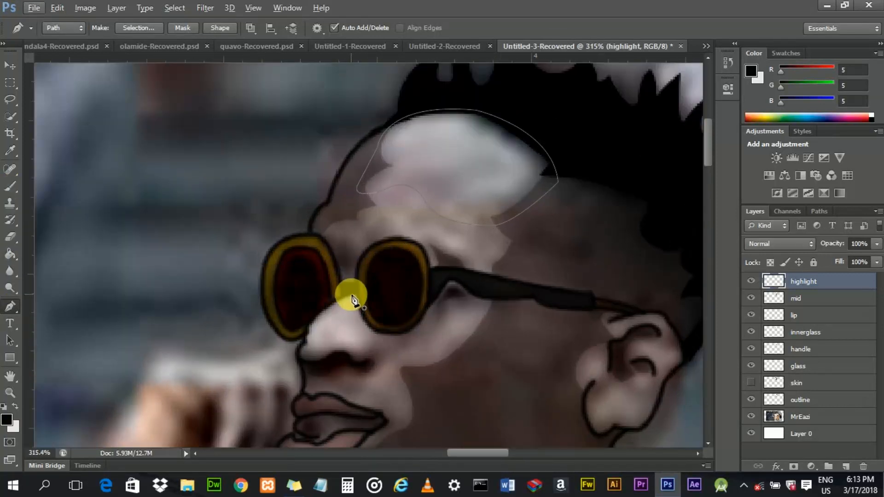
drag(305, 364, 303, 374)
alt+click(304, 342)
drag(303, 360, 341, 349)
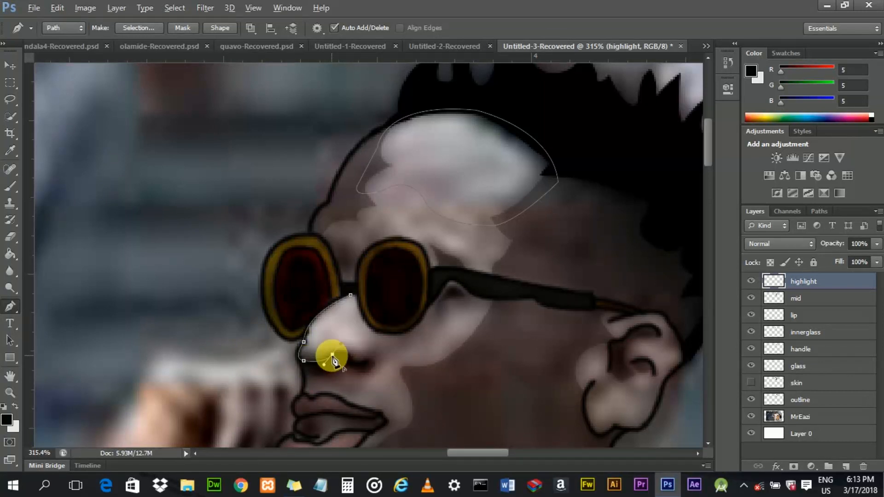
click(333, 355)
drag(359, 374, 359, 375)
alt+click(354, 363)
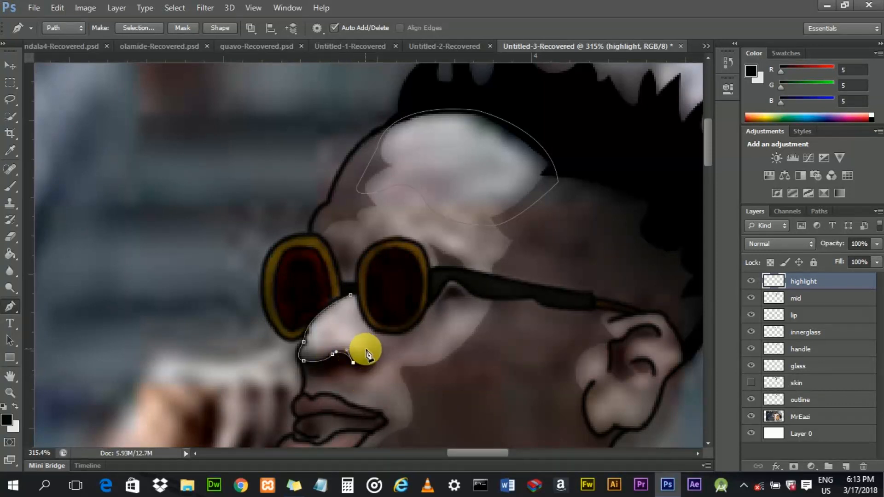
drag(367, 339, 365, 332)
alt+click(367, 349)
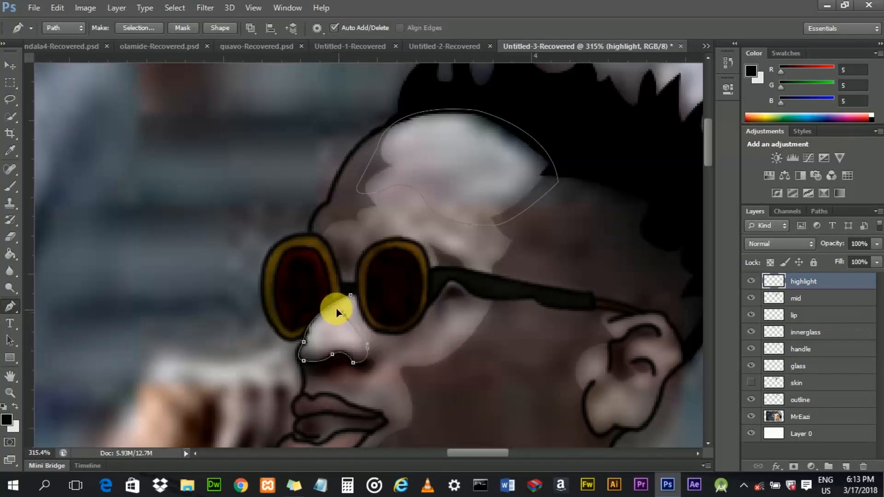
drag(332, 308, 353, 306)
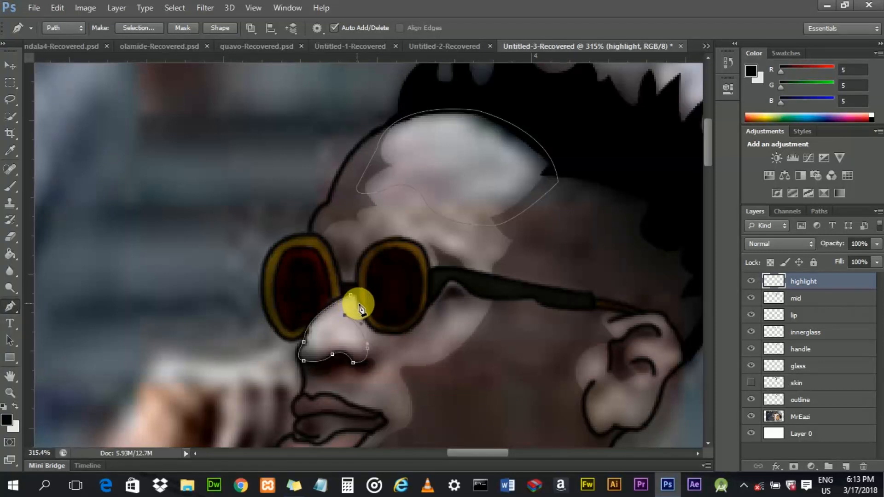
click(358, 305)
scroll(353, 295, up, 3)
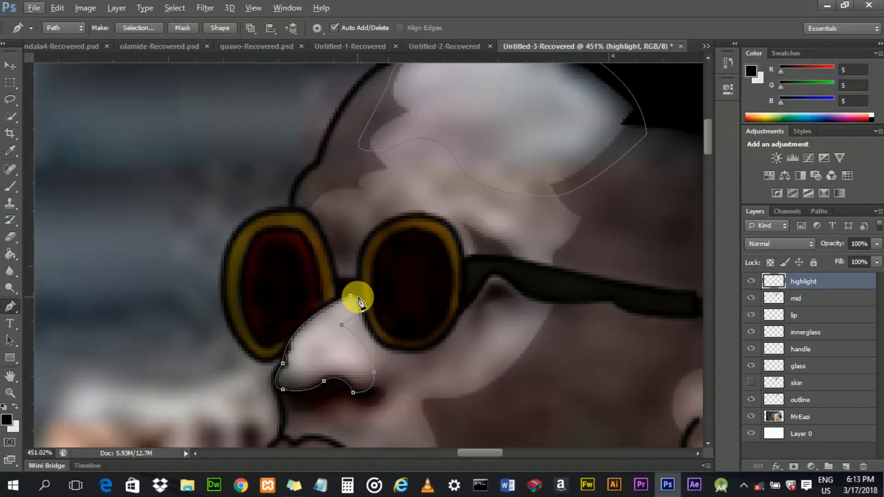
click(359, 296)
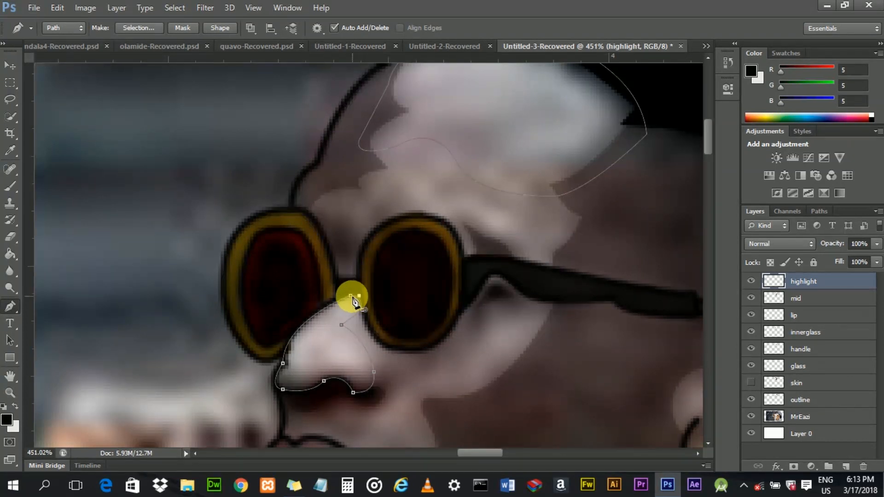
- Trace a small closed Pen path around the light patch on the chin
scroll(352, 299, down, 3)
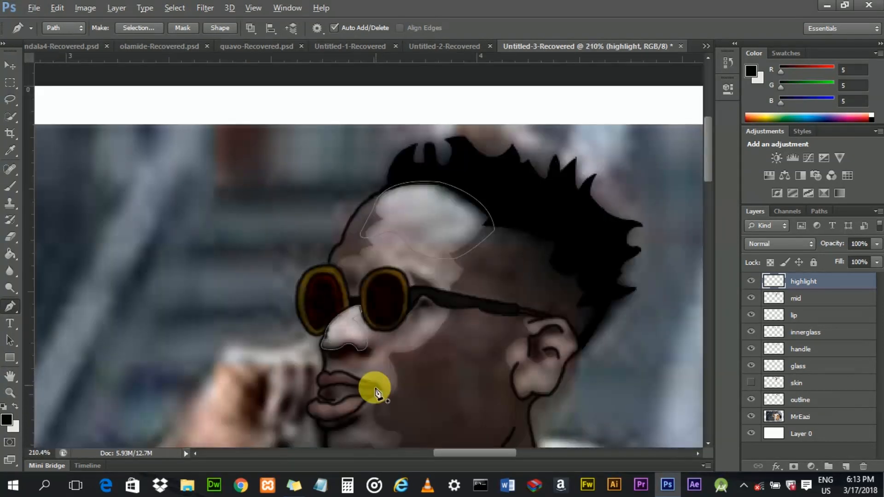
scroll(377, 395, down, 1)
drag(711, 164, 710, 186)
scroll(394, 312, up, 3)
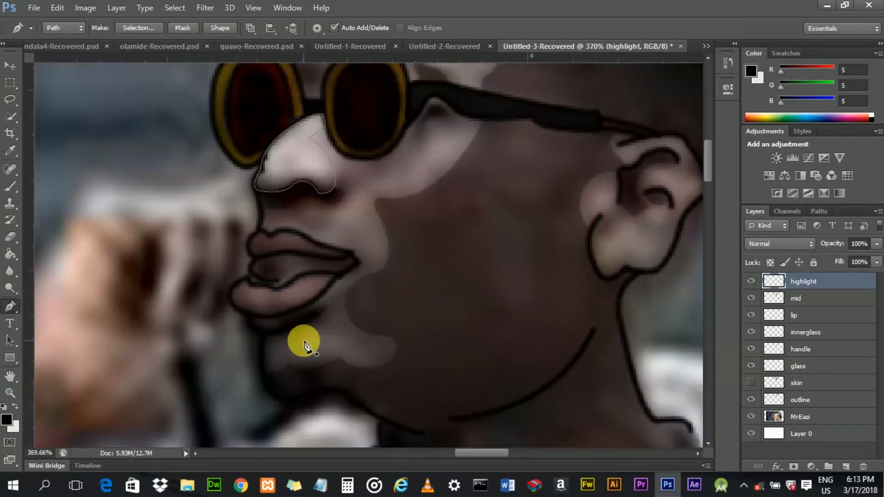
click(304, 340)
drag(359, 353, 313, 367)
click(303, 340)
alt+click(304, 352)
click(304, 340)
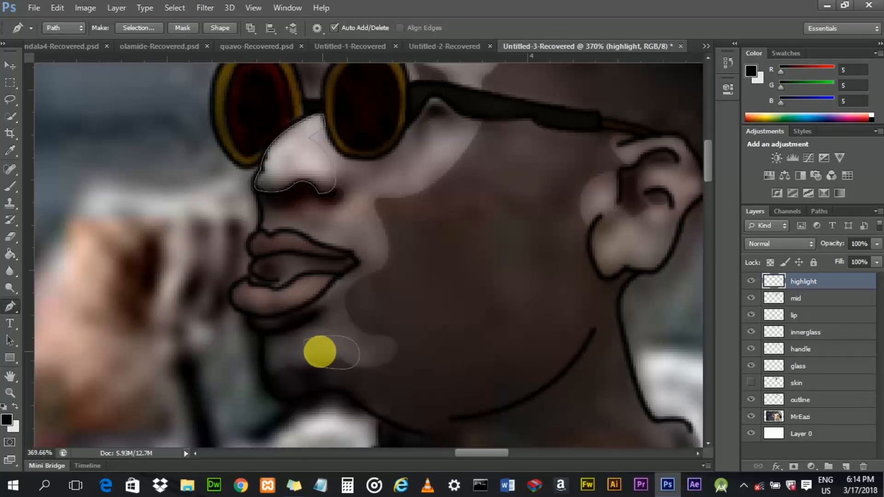
drag(308, 340, 310, 341)
key(ctrl+z)
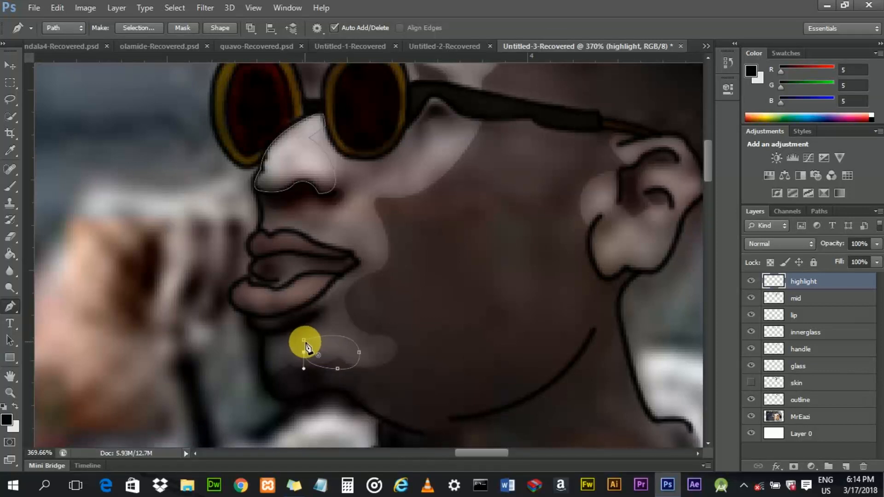
click(304, 340)
right_click(311, 343)
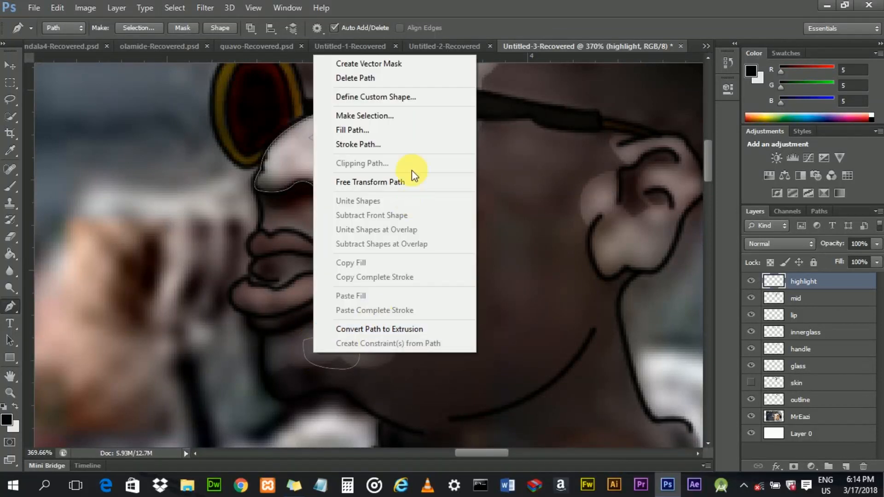
click(514, 197)
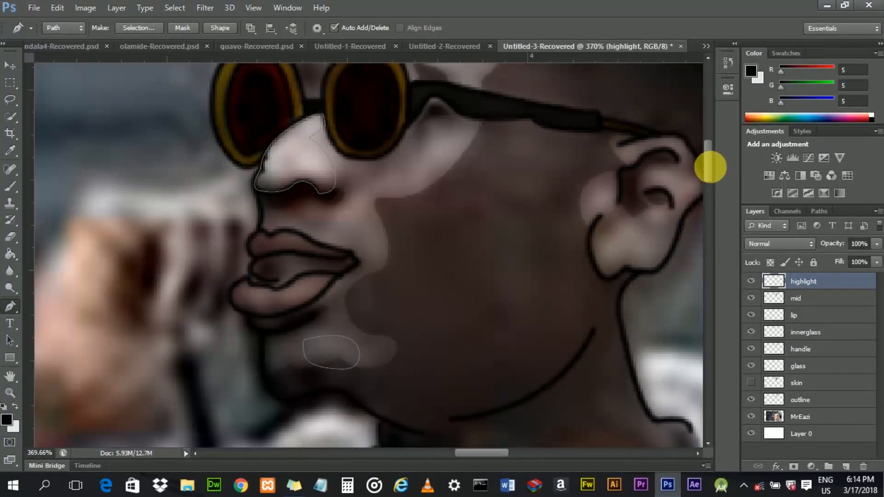
- Sample a light grey foreground colour (170, 168, 173) from the forehead highlight and return to the Pen tool
scroll(711, 167, down, 5)
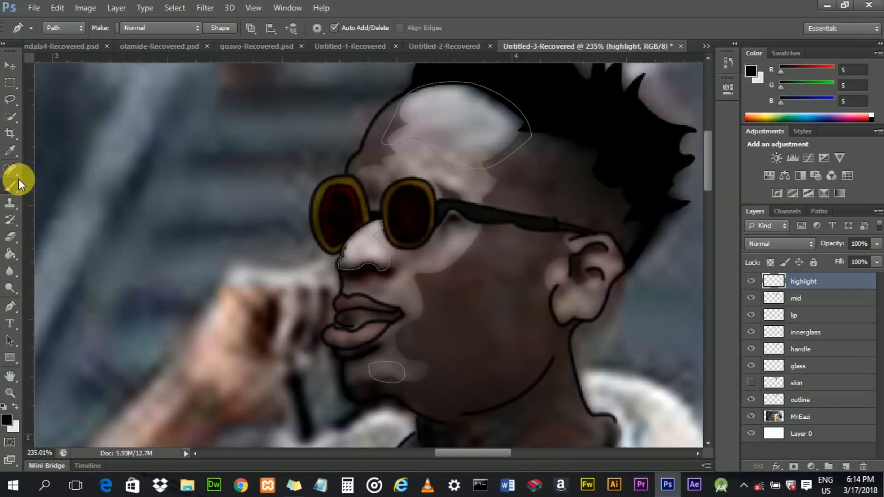
click(11, 186)
drag(445, 120, 454, 119)
click(16, 308)
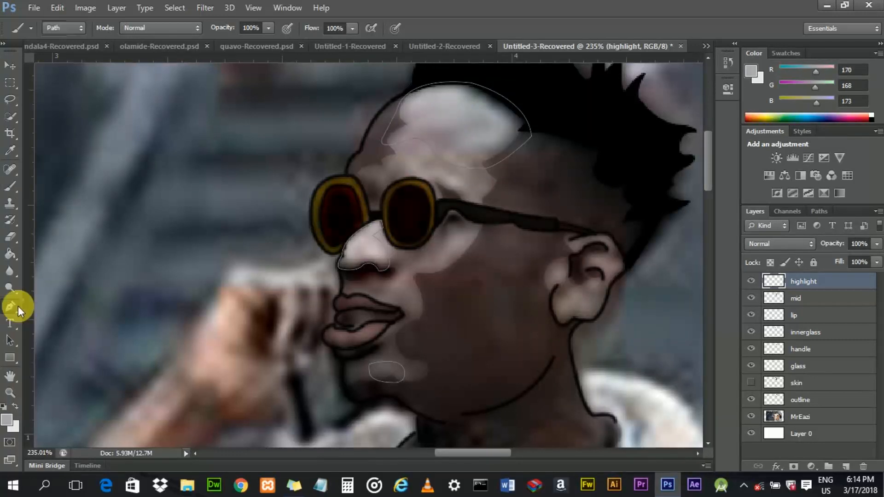
- Fill the highlight paths with the foreground colour at 100% opacity, then delete the path
right_click(365, 247)
click(411, 248)
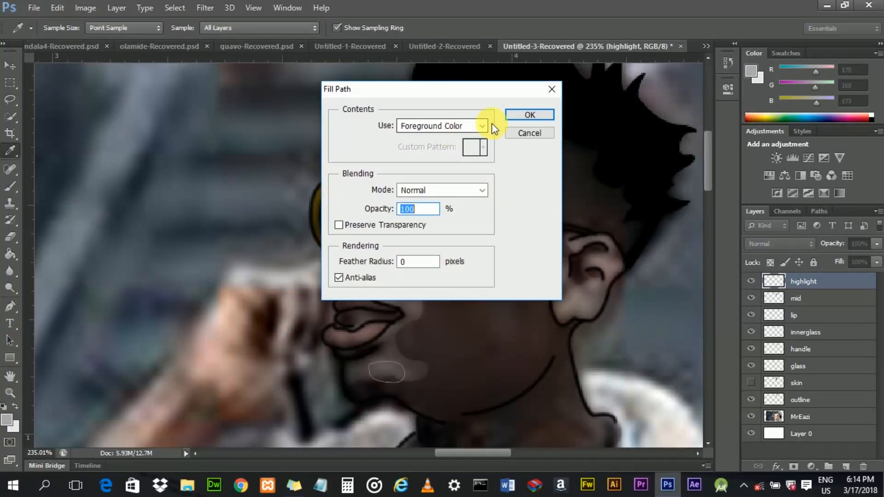
click(511, 117)
right_click(365, 194)
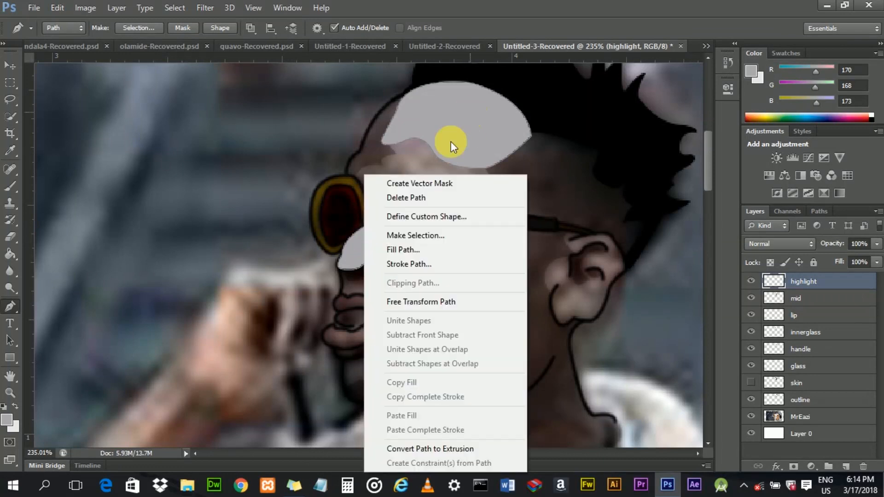
click(432, 197)
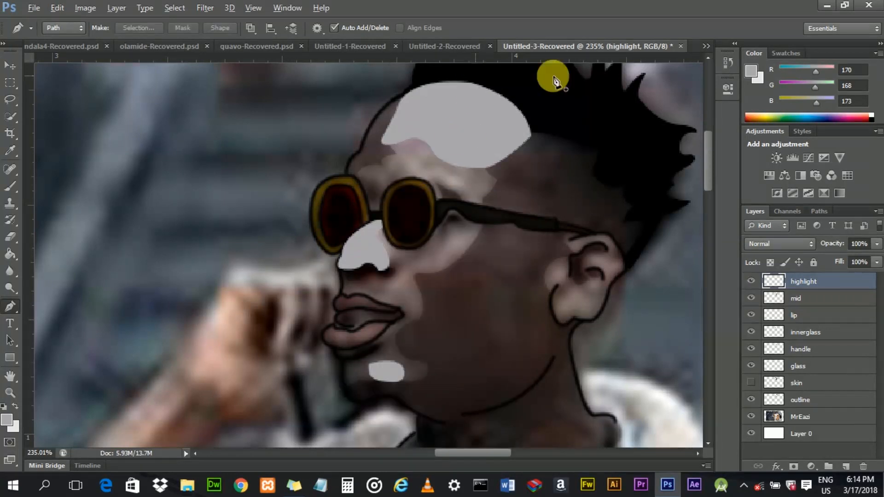
- Inspect the filled highlights on the forehead, nose and chin at different zoom levels
drag(709, 149, 709, 141)
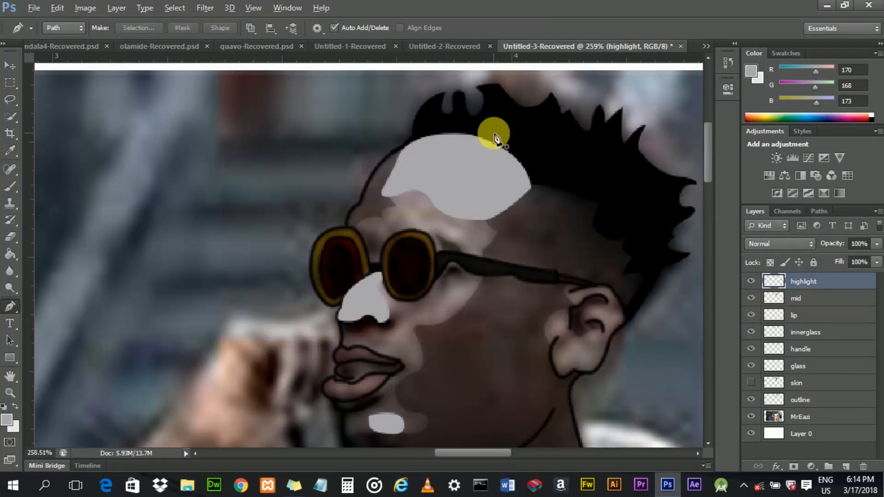
scroll(489, 133, up, 4)
scroll(470, 134, down, 2)
scroll(415, 161, down, 2)
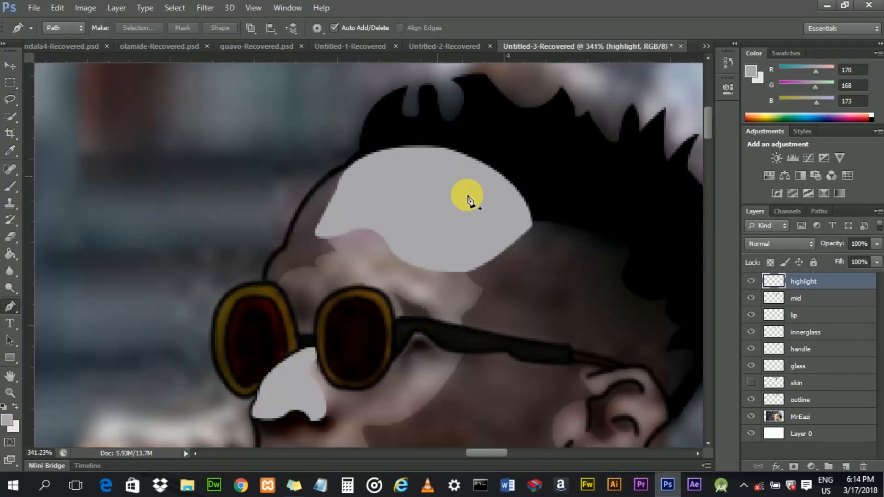
scroll(507, 269, down, 1)
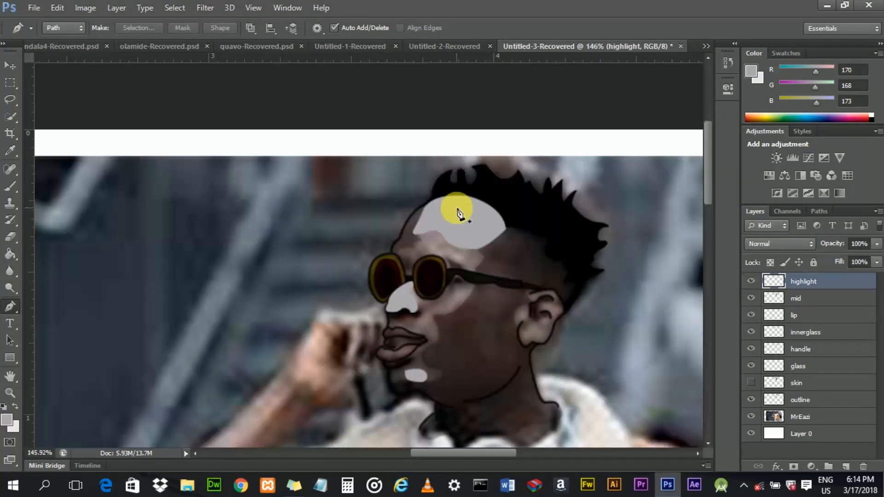
scroll(457, 196, up, 2)
scroll(458, 196, up, 1)
scroll(460, 192, up, 1)
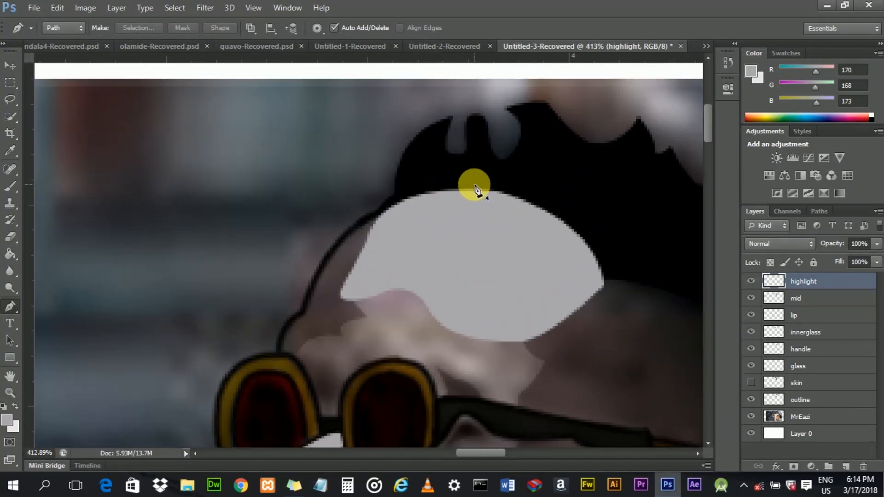
scroll(491, 209, down, 4)
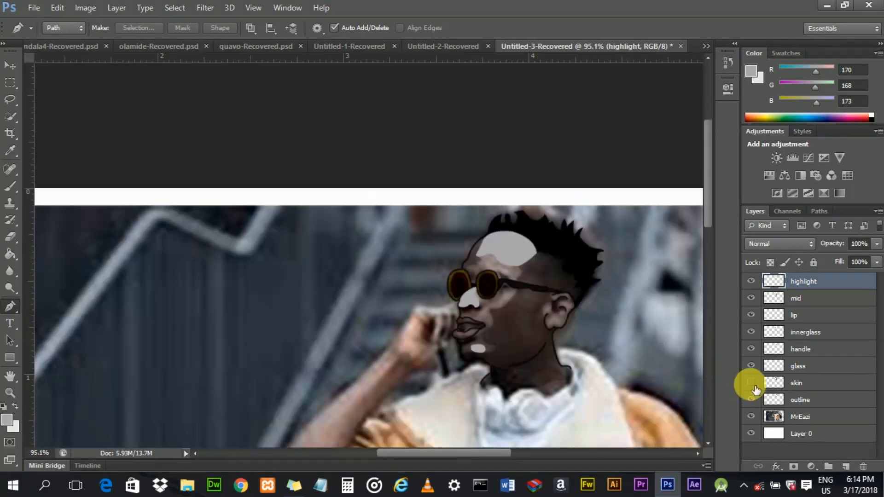
- Show the skin layer and hide the MrEazi photo layer to preview the illustration
click(751, 384)
click(751, 417)
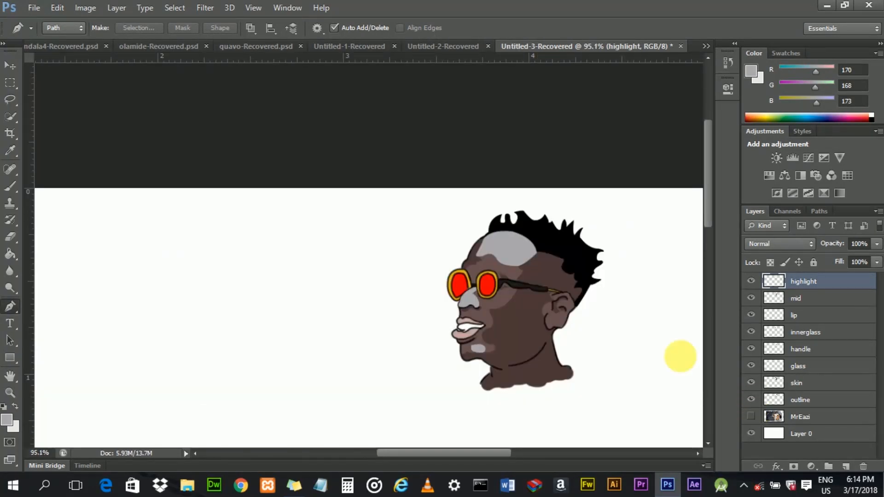
scroll(409, 228, up, 5)
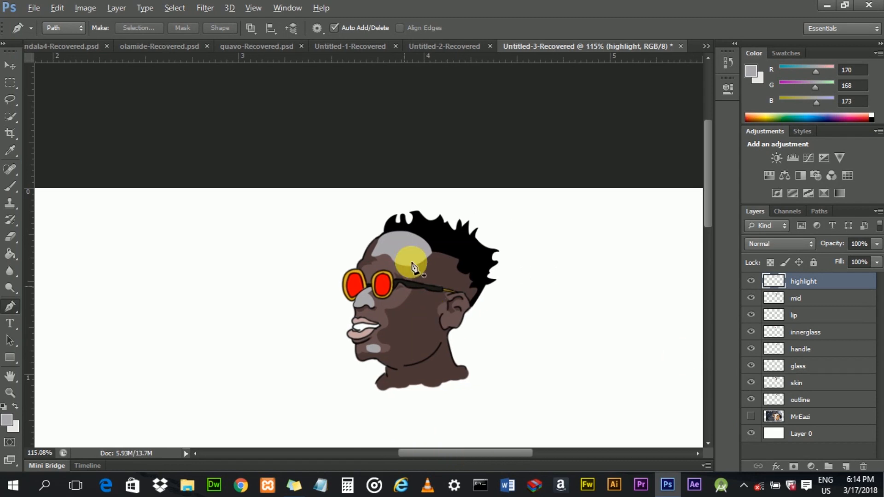
- Erase the highlight pixels that overlap the mid-tone shading area using the mid layer's selection, then deselect
scroll(412, 227, up, 2)
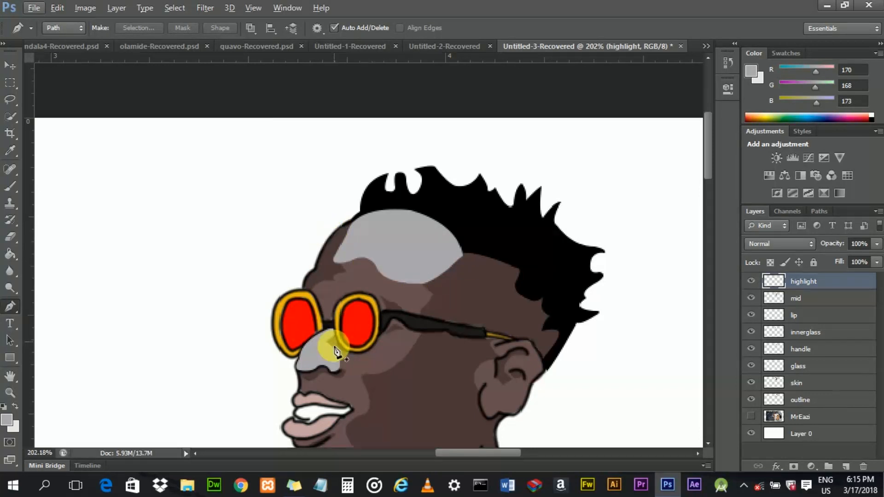
scroll(707, 167, down, 2)
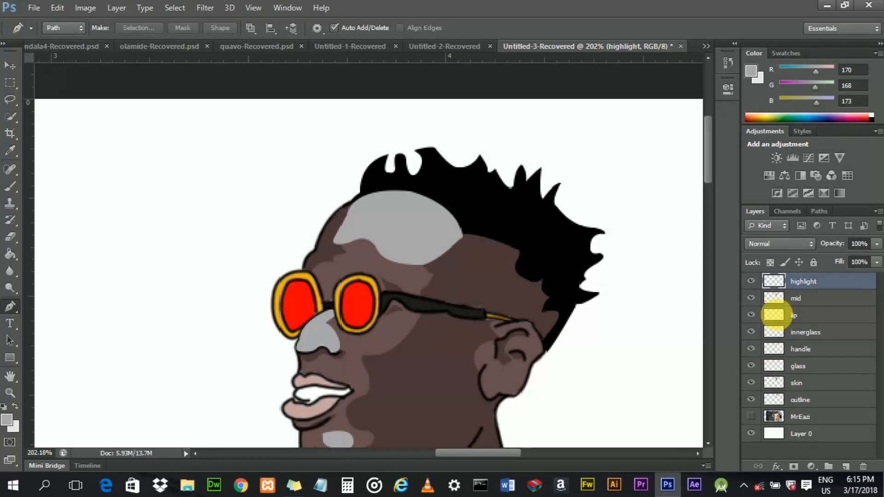
ctrl+click(785, 302)
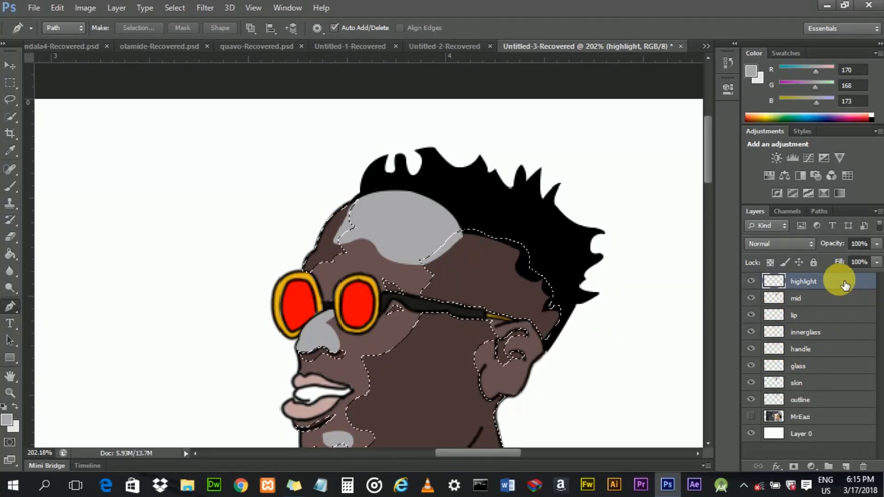
key(Delete)
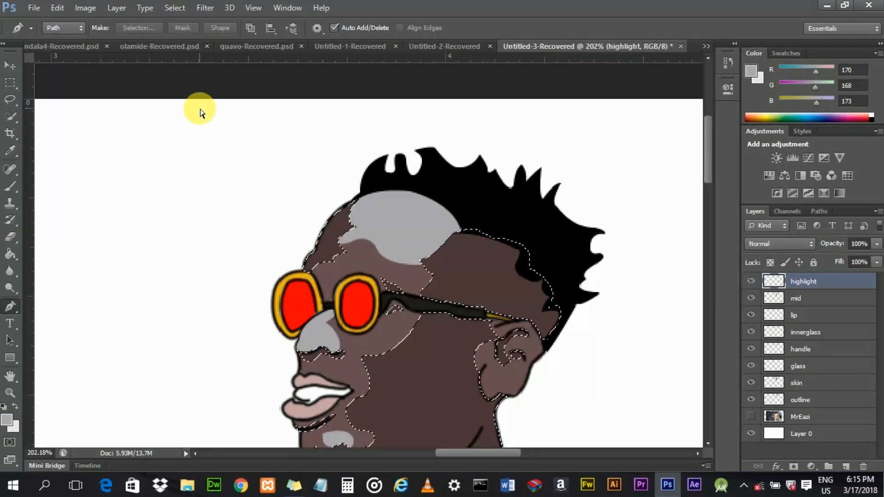
key(ctrl+d)
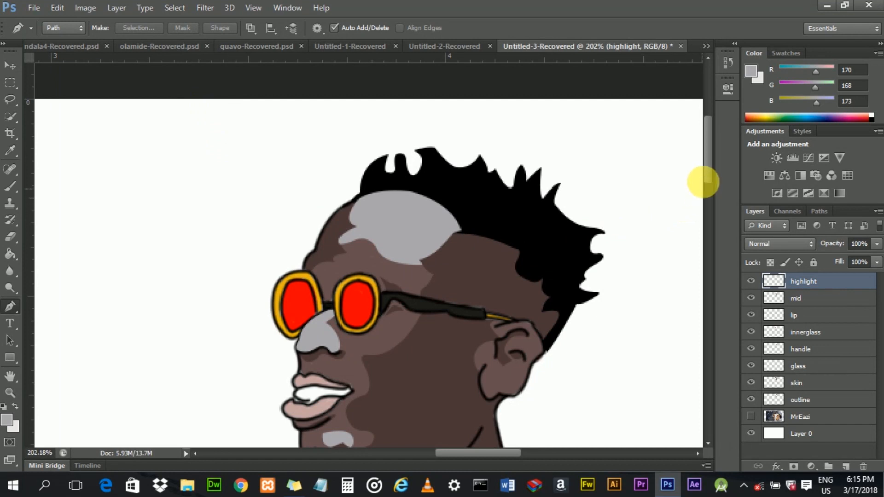
- Set the highlight layer's opacity to 52%
drag(707, 170, 707, 180)
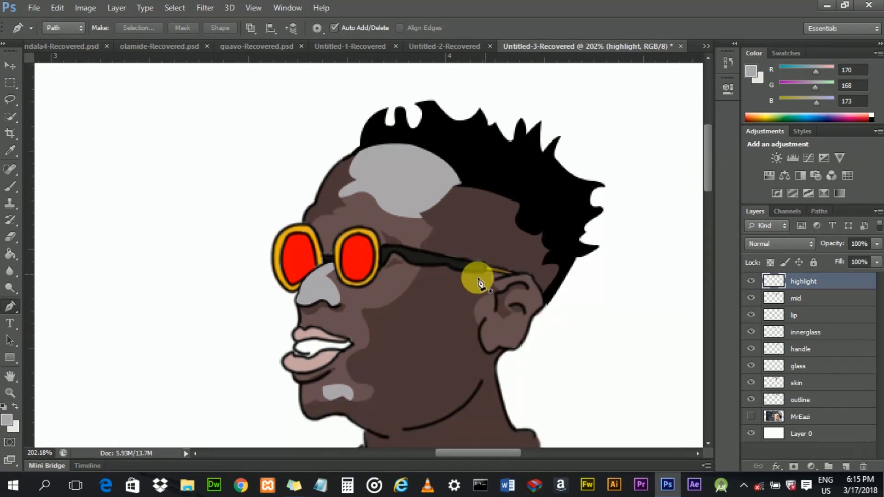
scroll(380, 329, down, 2)
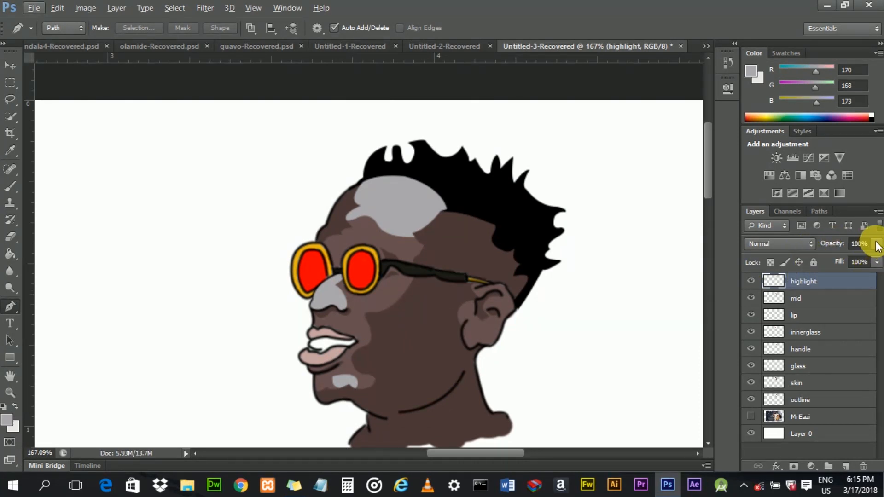
drag(877, 245, 872, 264)
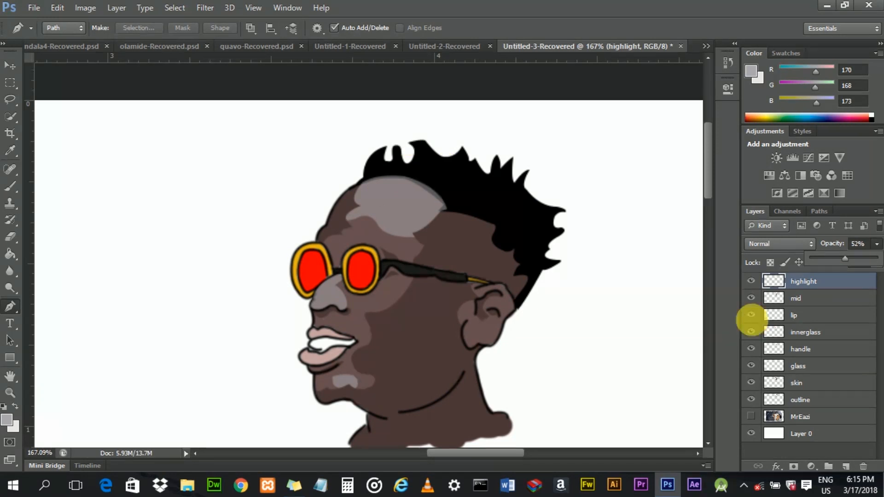
drag(774, 405, 782, 408)
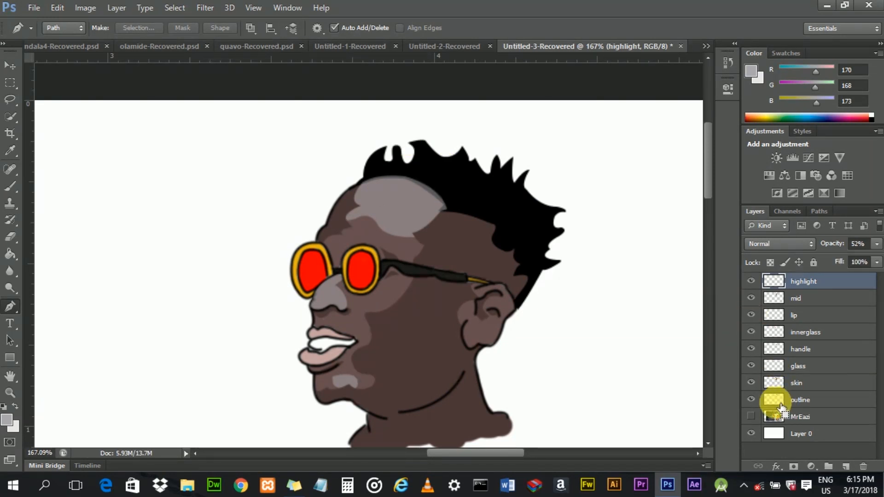
ctrl+click(780, 405)
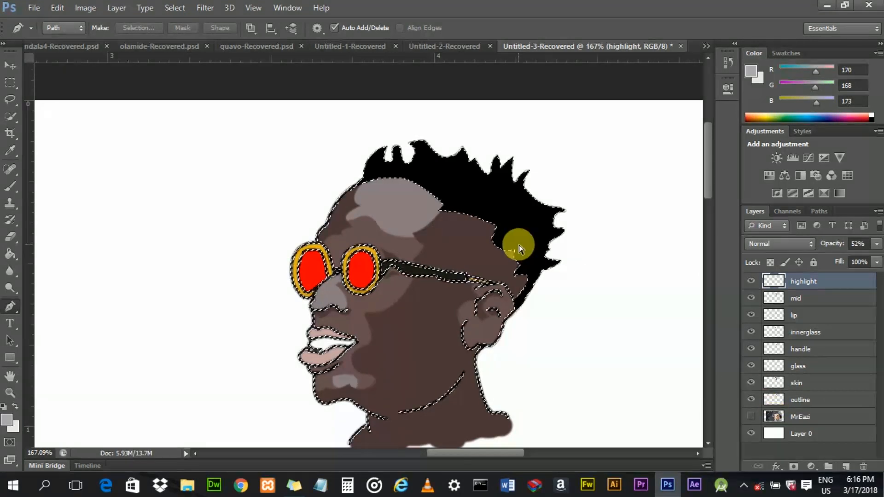
key(ctrl+d)
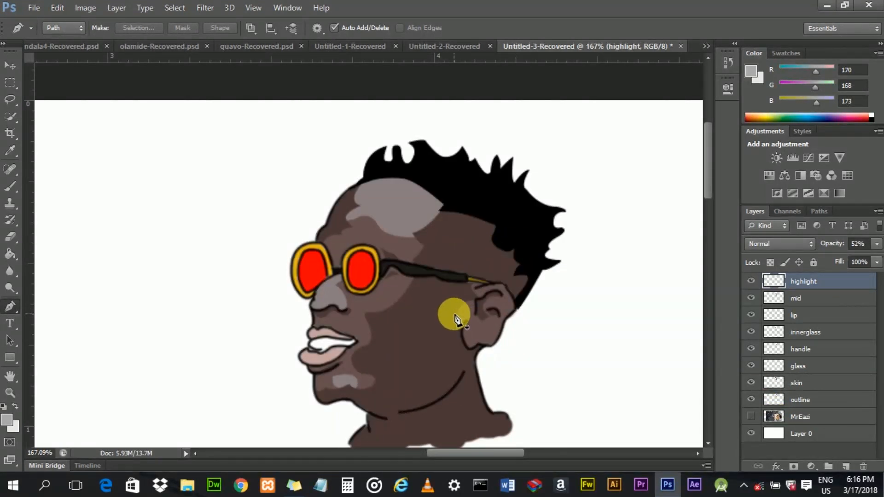
- Lower the highlight layer's opacity to 18%
scroll(428, 267, down, 3)
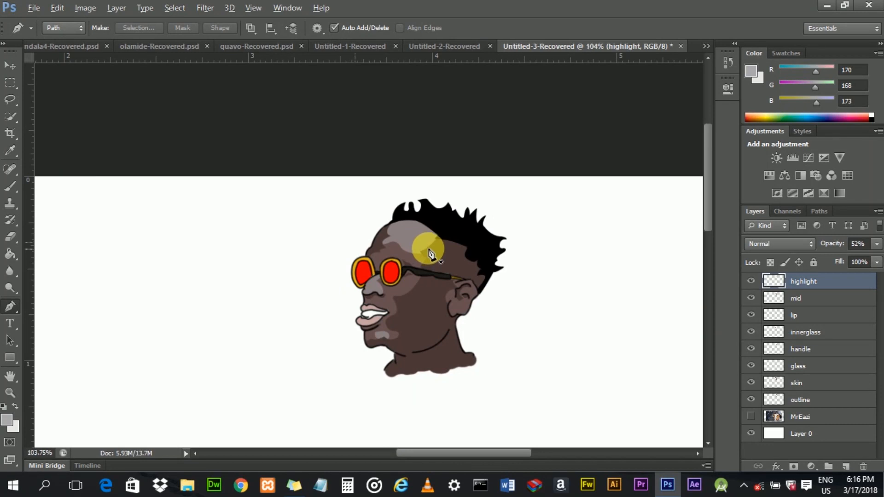
click(876, 250)
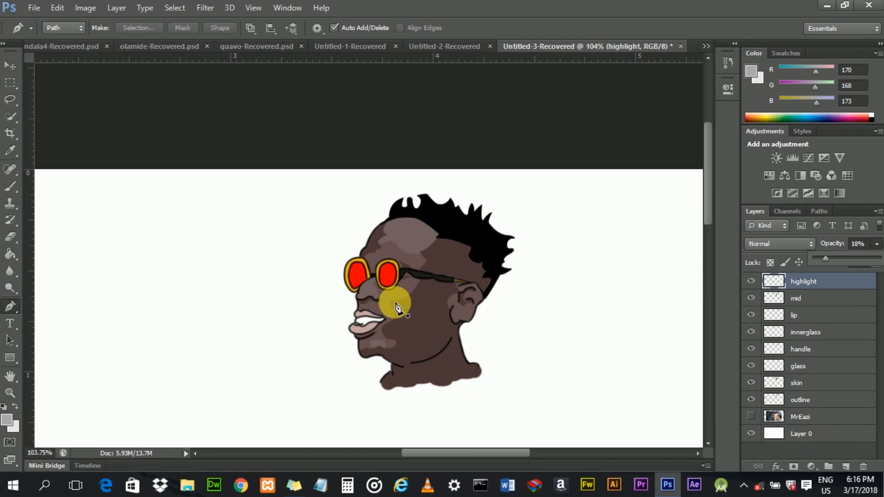
- Inspect the illustration at several zoom levels and toggle the MrEazi photo layer to compare them
scroll(397, 308, down, 3)
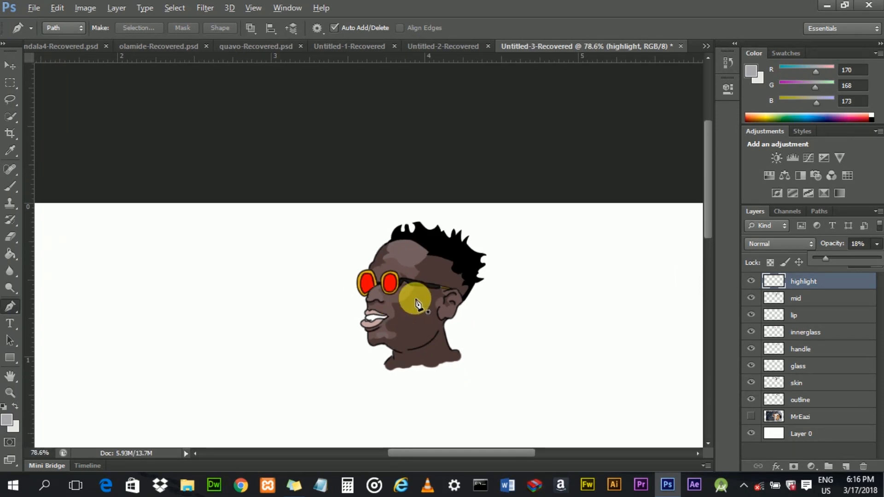
scroll(433, 281, up, 3)
drag(438, 450, 451, 446)
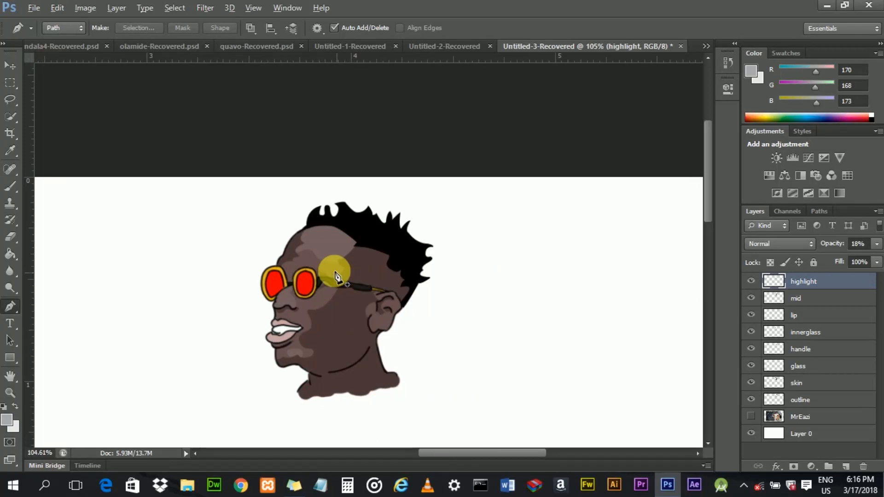
scroll(338, 266, up, 2)
scroll(338, 267, down, 3)
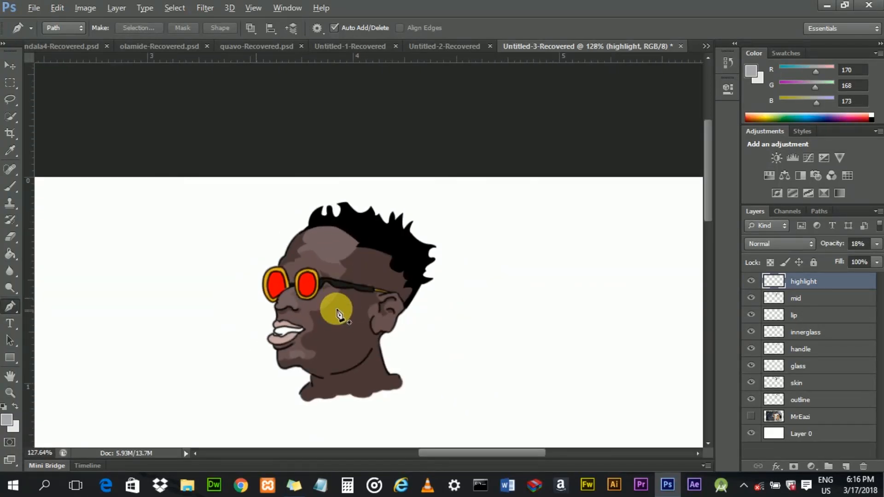
scroll(341, 266, up, 2)
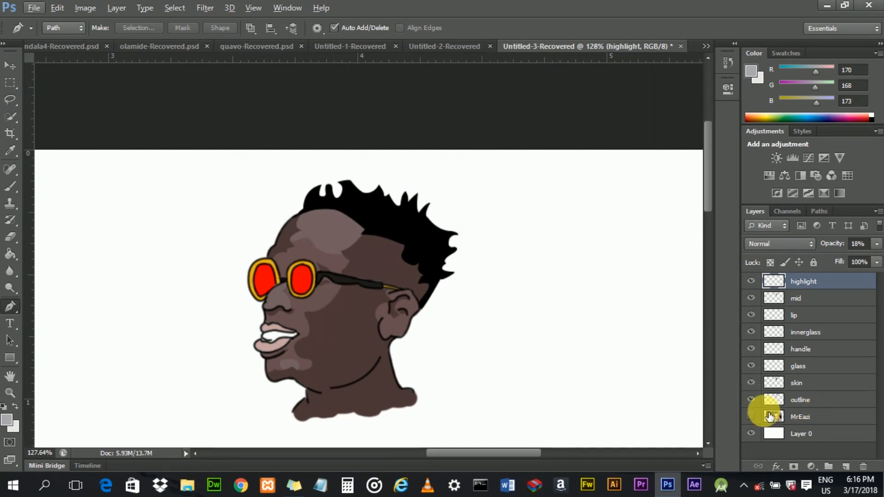
click(755, 417)
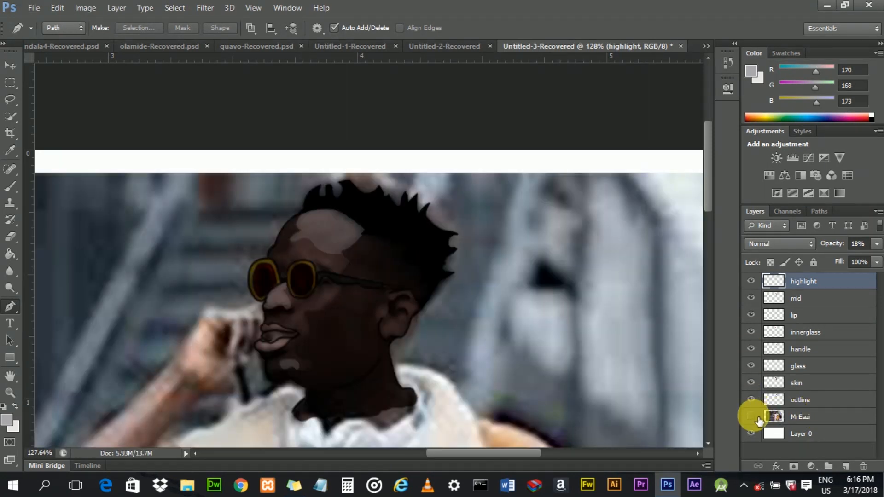
click(756, 417)
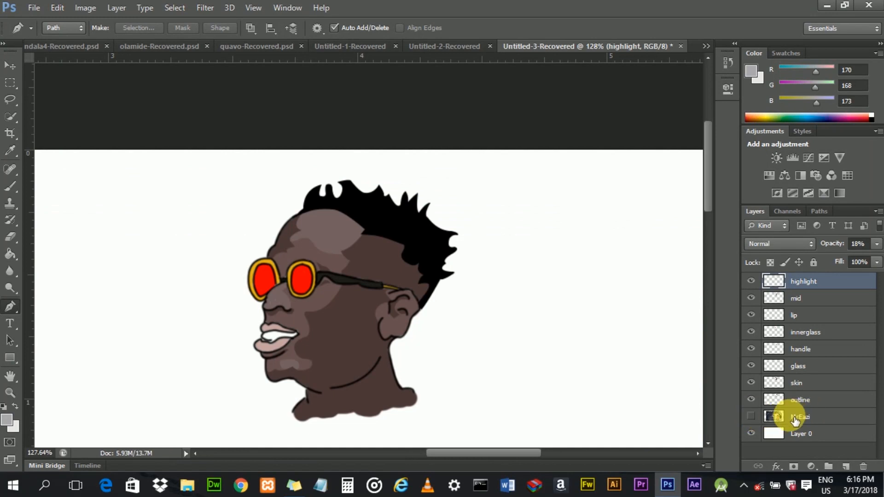